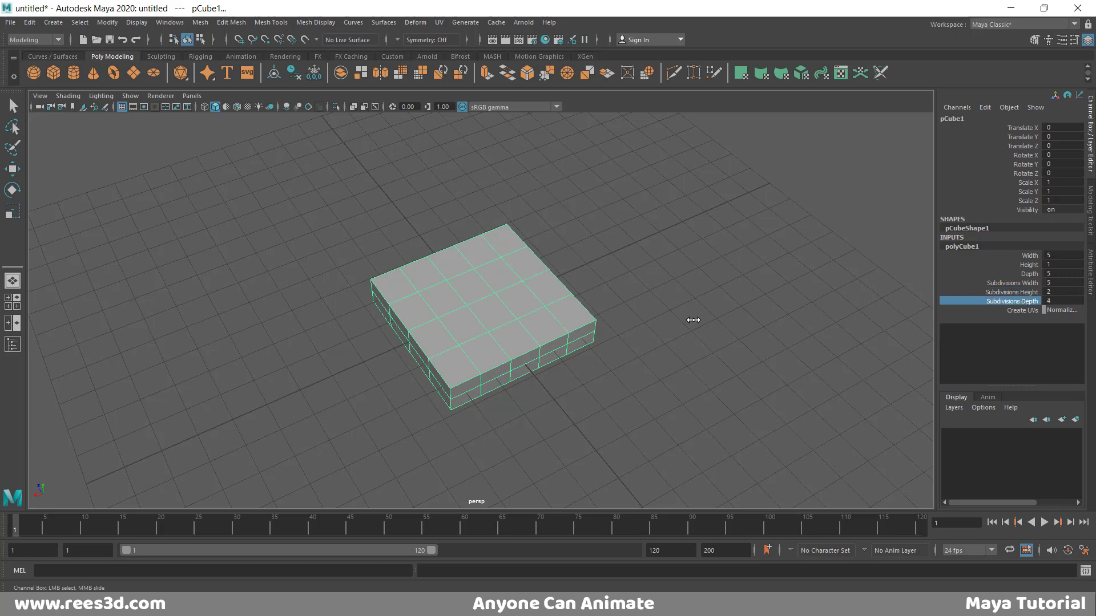
Select the corner vertices at one end of the box, move them inward along the depth, and scale them closer together across the width.
alt+drag(593, 371, 714, 375)
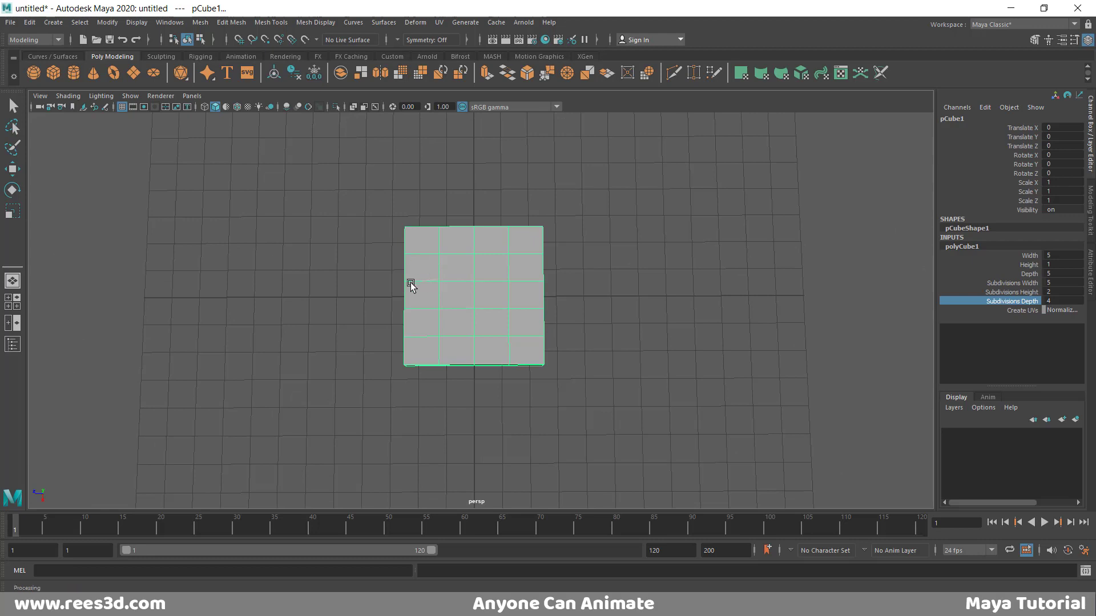
right_drag(410, 283, 404, 275)
click(404, 226)
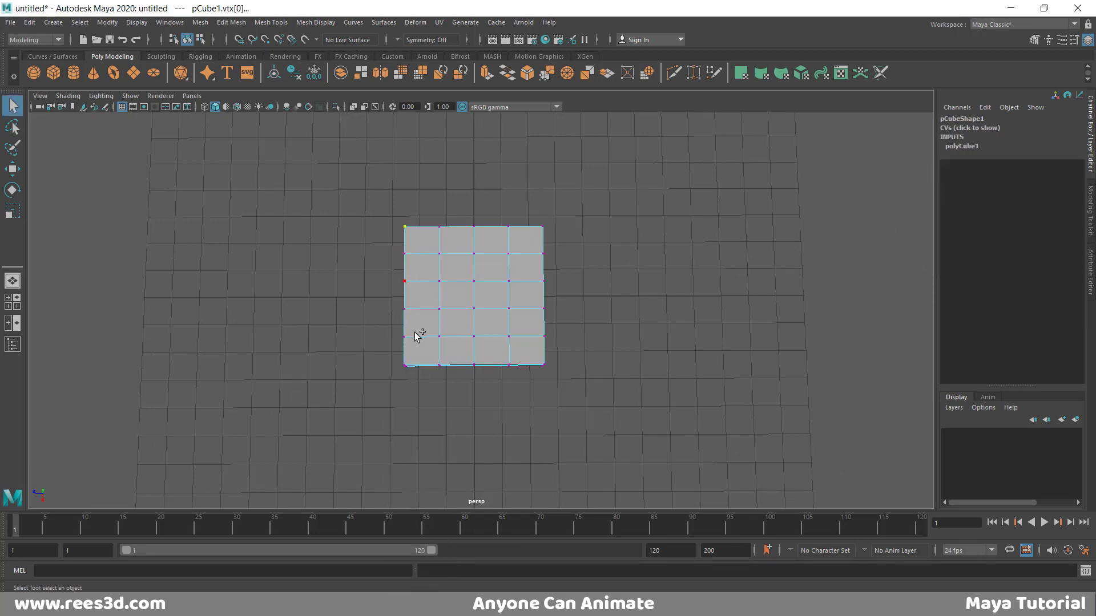
key(w)
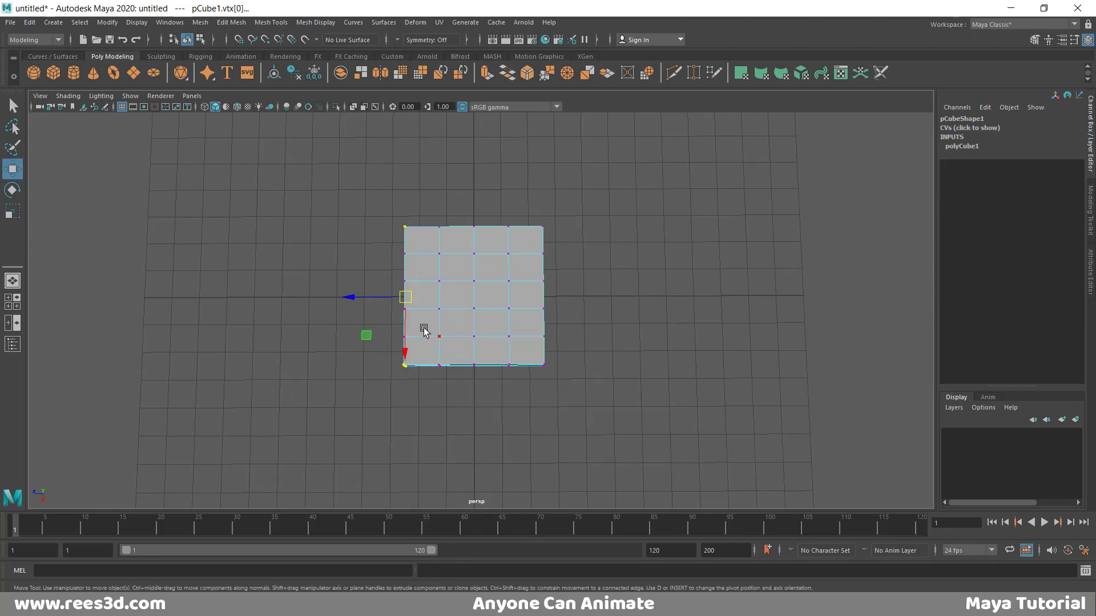
drag(379, 302, 502, 335)
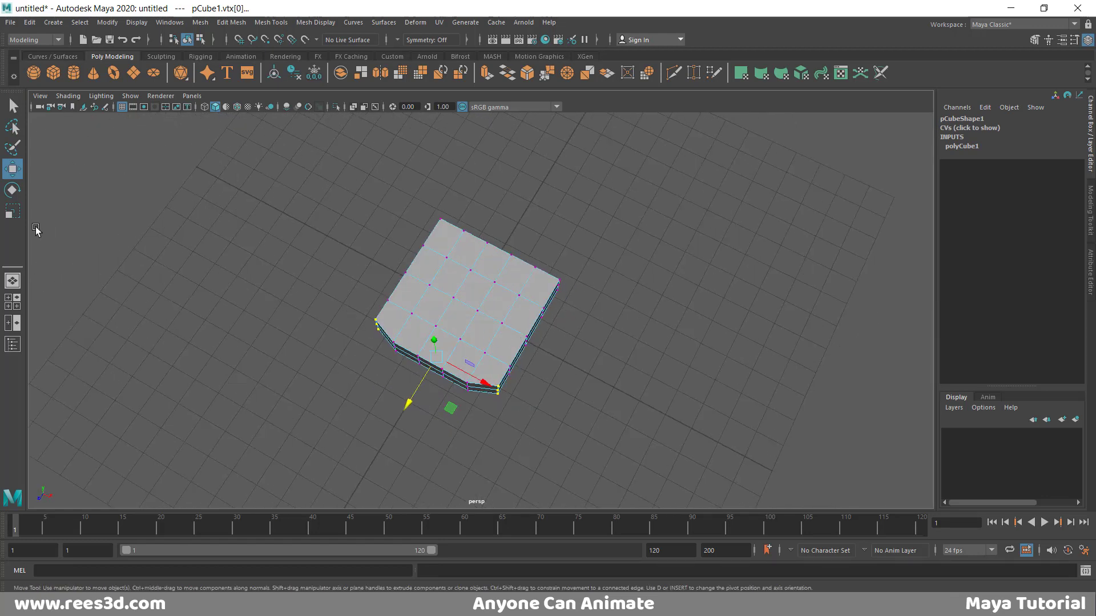
key(e)
key(r)
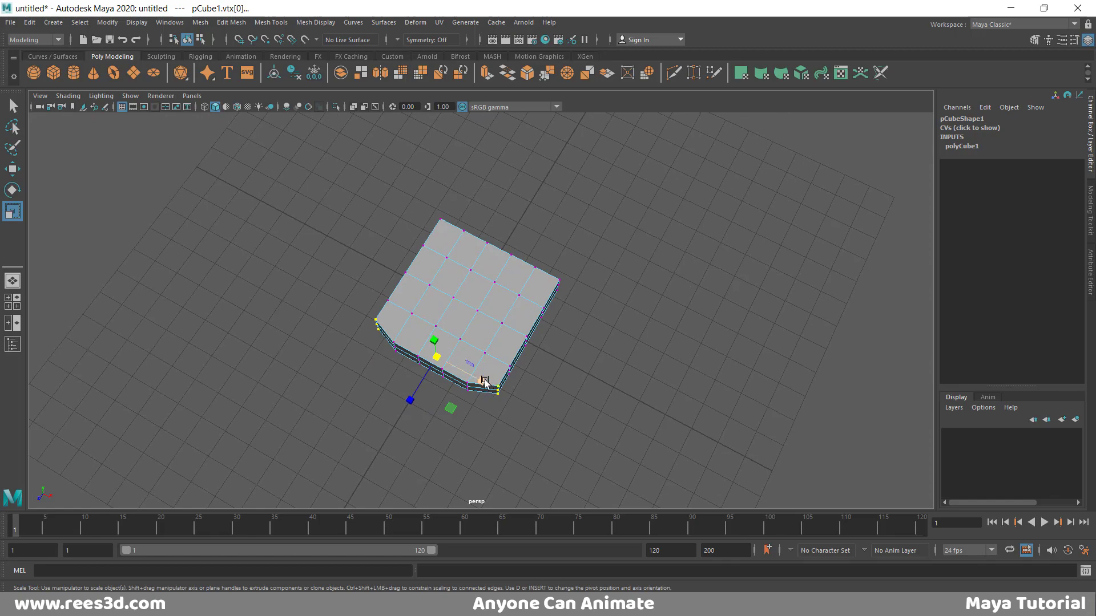
drag(484, 381, 324, 355)
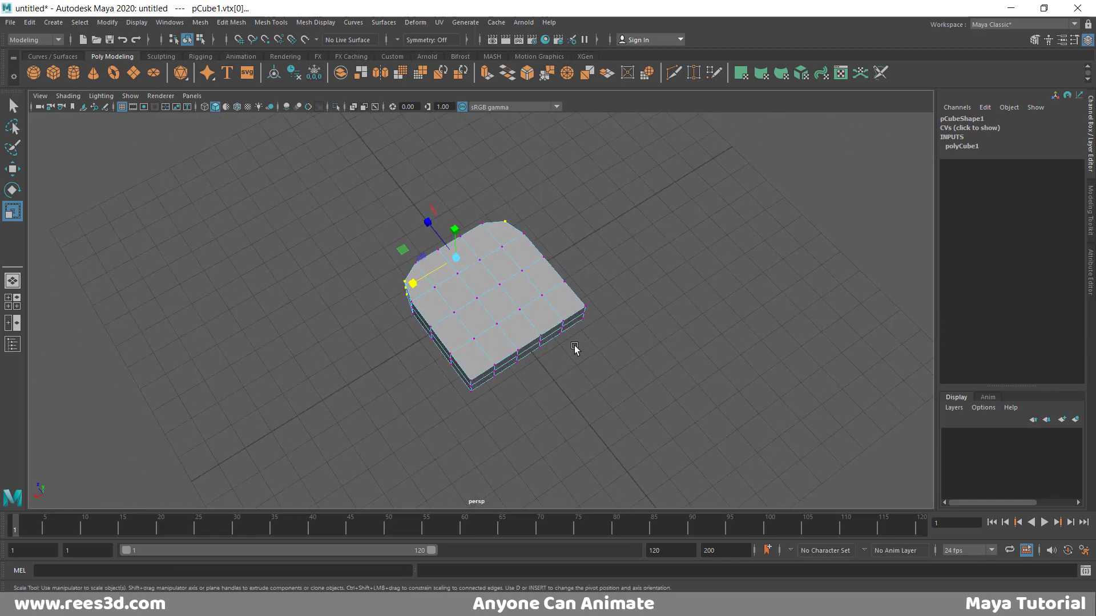
Select the whole row of vertices at the opposite end of the box and scale it narrower across the width.
alt+middle_drag(485, 388, 450, 352)
mouse_move(450, 352)
alt+mouse_down()
mouse_move(424, 360)
mouse_move(433, 340)
mouse_move(558, 303)
mouse_move(464, 337)
alt+mouse_up()
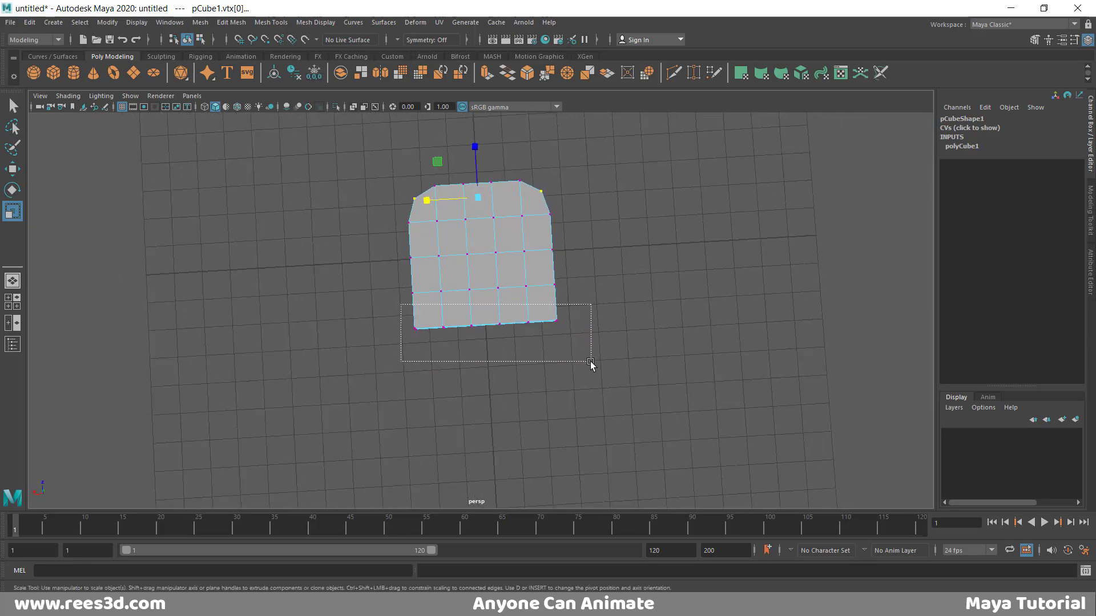
alt+drag(539, 376, 472, 368)
alt+right_drag(472, 369, 564, 375)
alt+middle_drag(564, 374, 565, 408)
drag(437, 355, 437, 317)
In a wireframe top view, scale the vertex row next to the narrow end to about 0.86 across the width.
key(space)
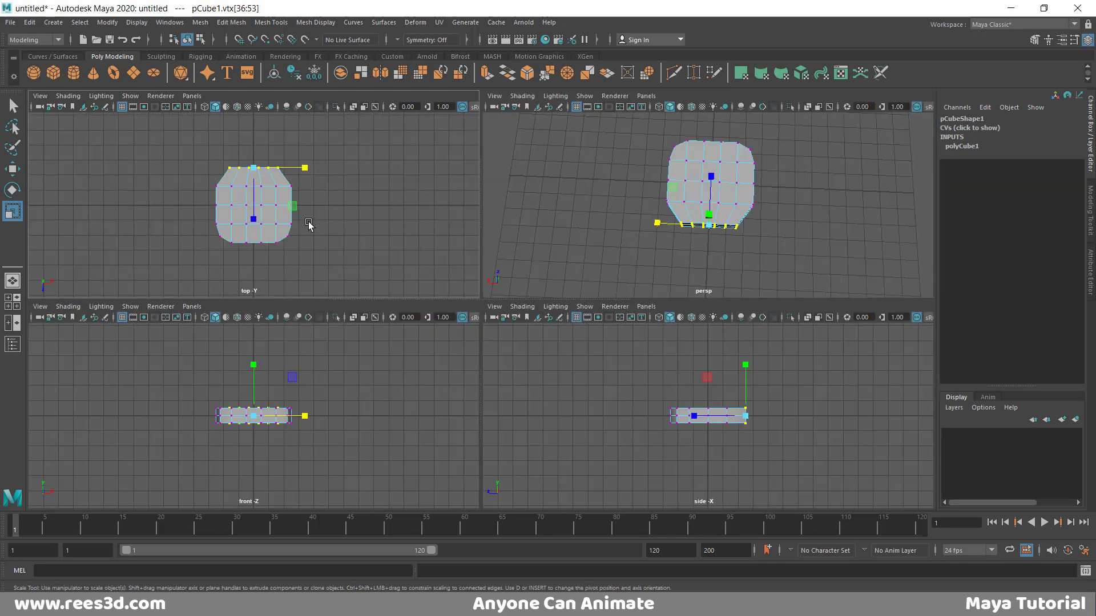
key(space)
key(4)
scroll(573, 315, up, 1)
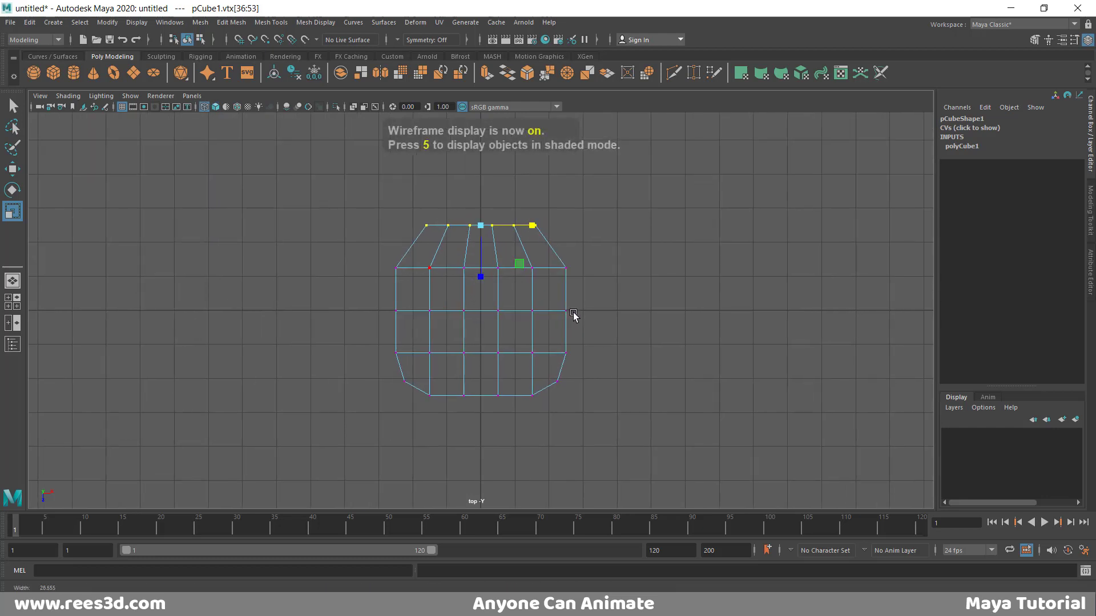
drag(590, 280, 591, 279)
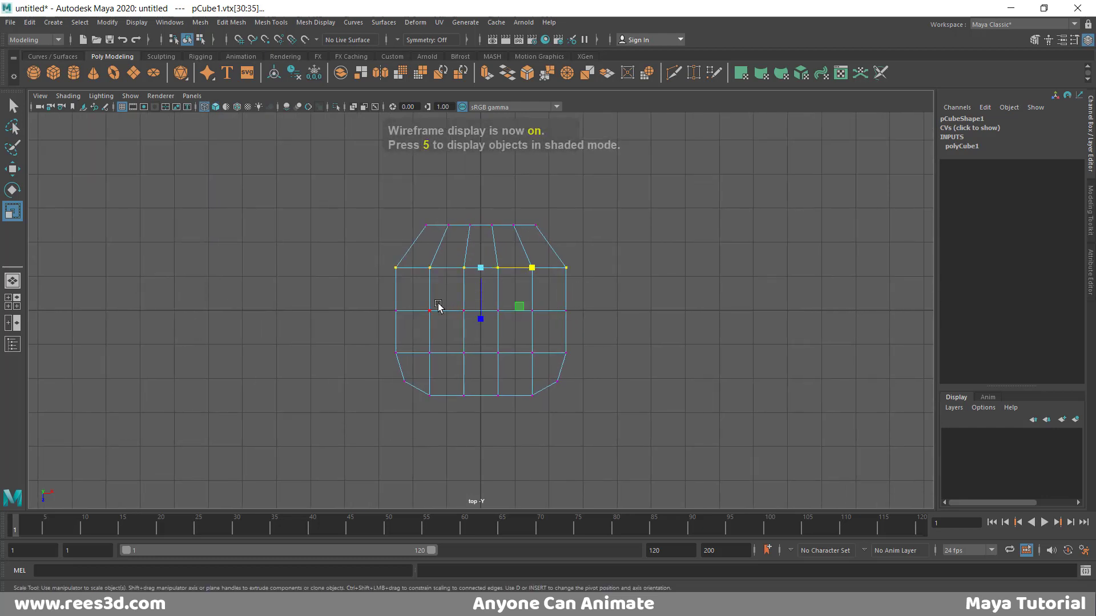
key(e)
key(w)
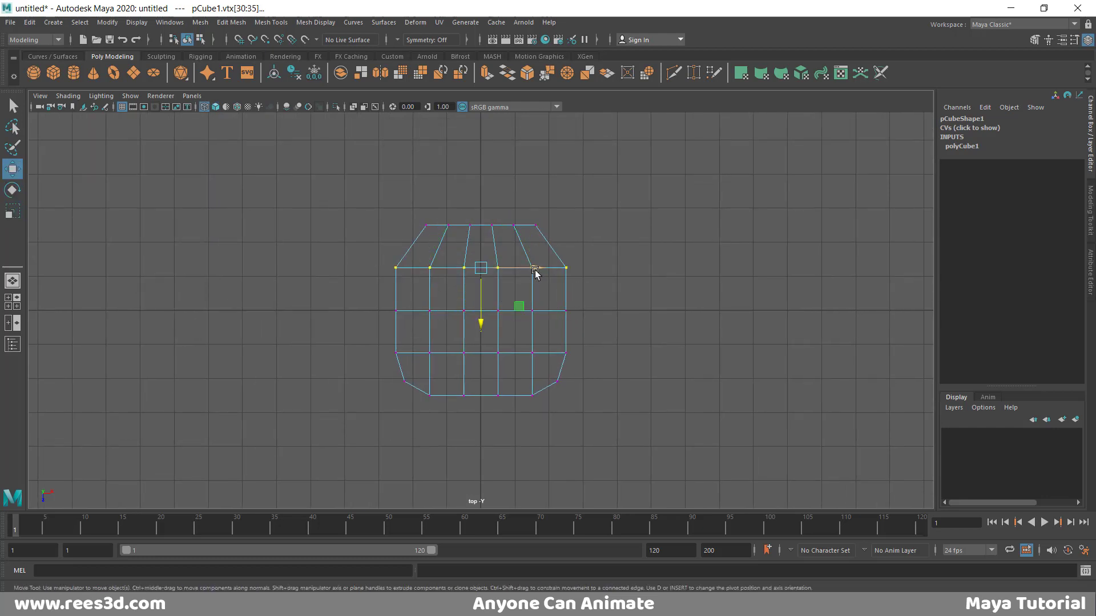
key(r)
drag(529, 272, 525, 266)
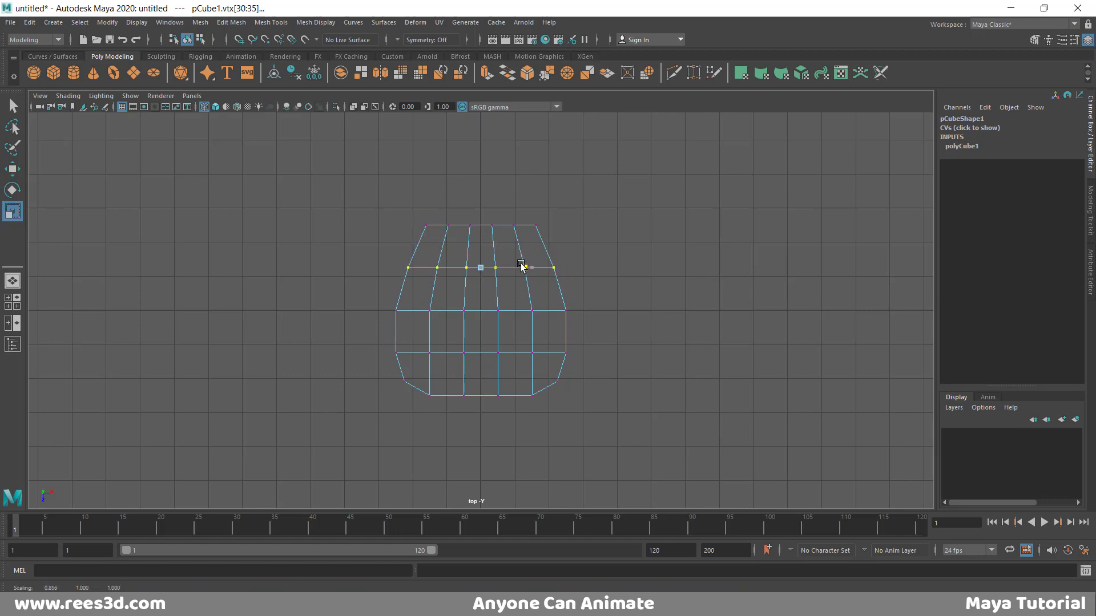
Move the two corner vertices of the narrow end inward along the depth to round that end.
alt+middle_drag(537, 264, 543, 291)
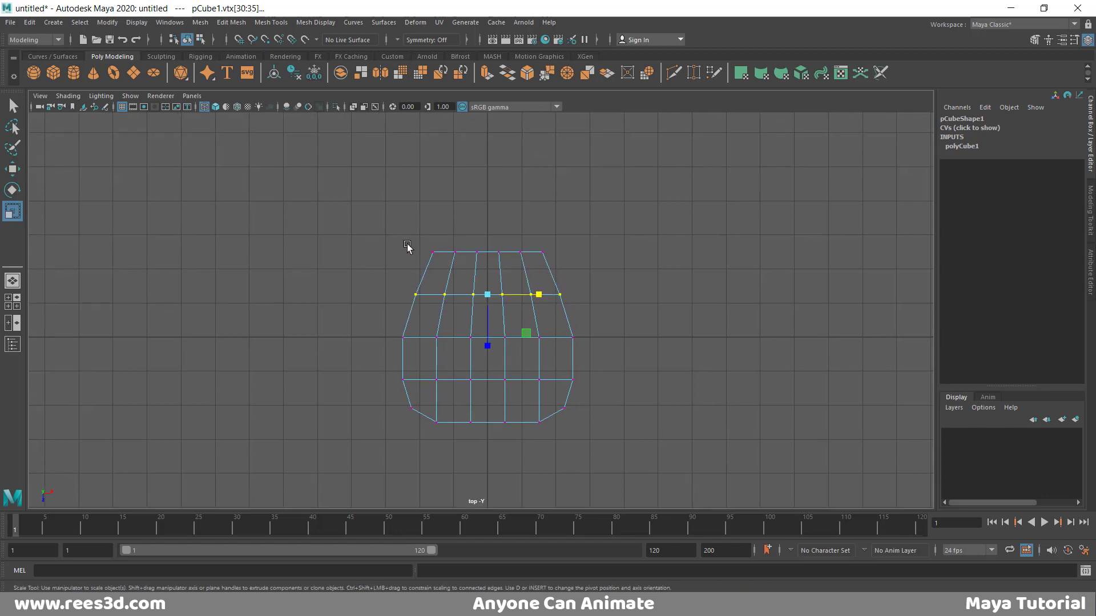
key(w)
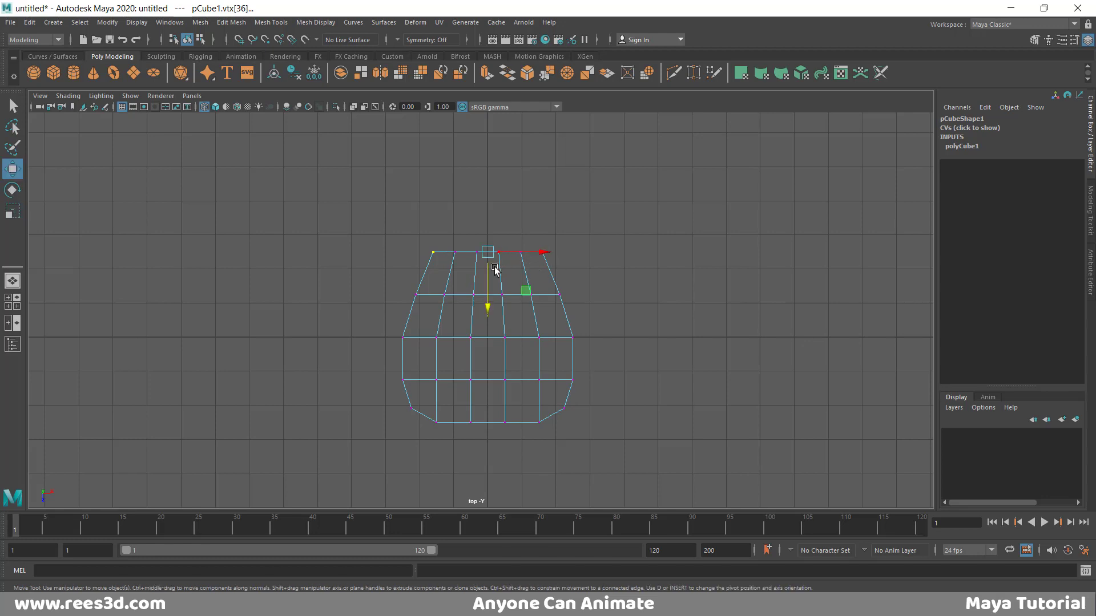
drag(488, 271, 488, 274)
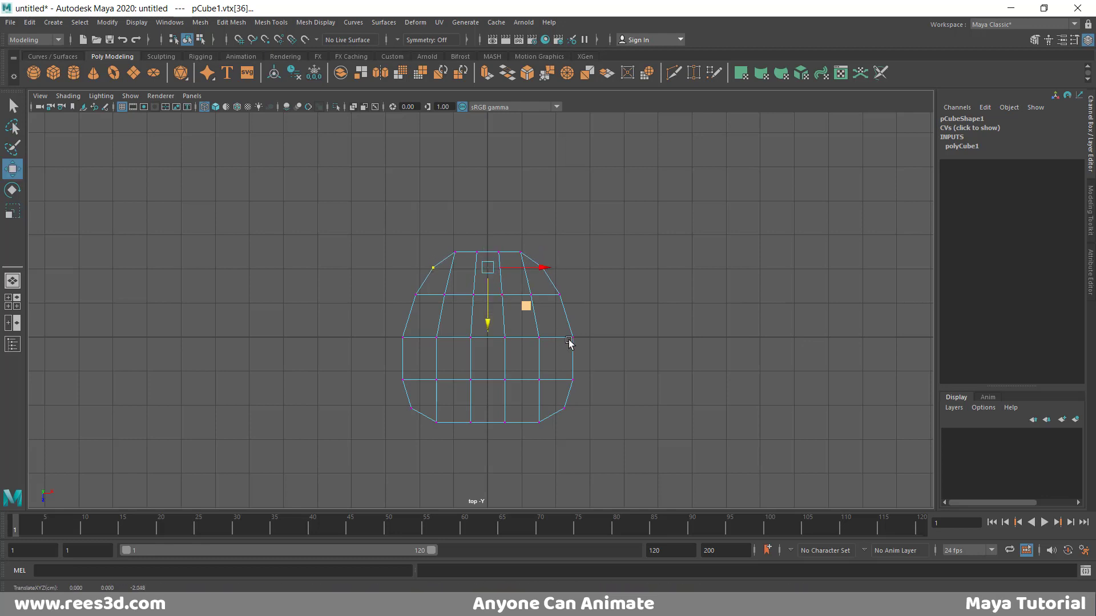
right_drag(568, 341, 567, 348)
Return to the perspective view in object mode and inspect the shape with smooth mesh preview.
key(space)
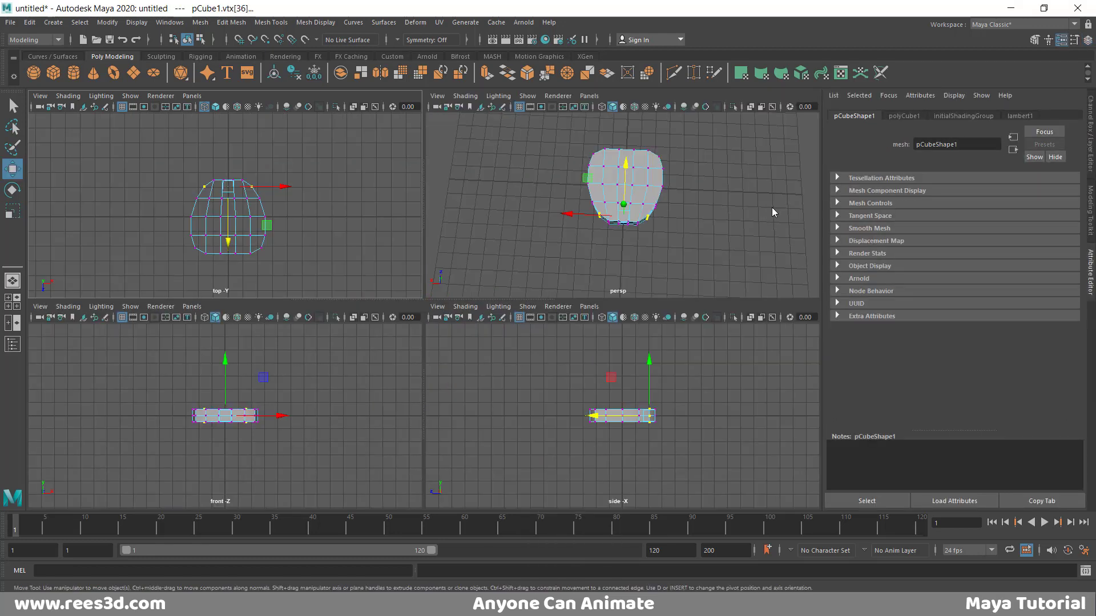
key(space)
alt+drag(545, 325, 520, 300)
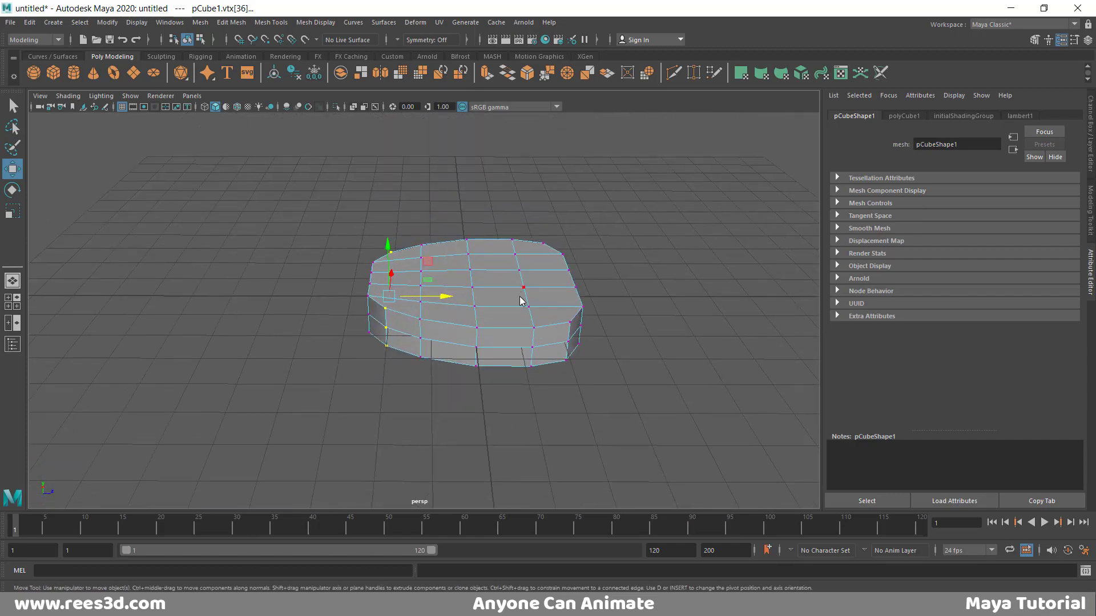
right_drag(520, 300, 497, 361)
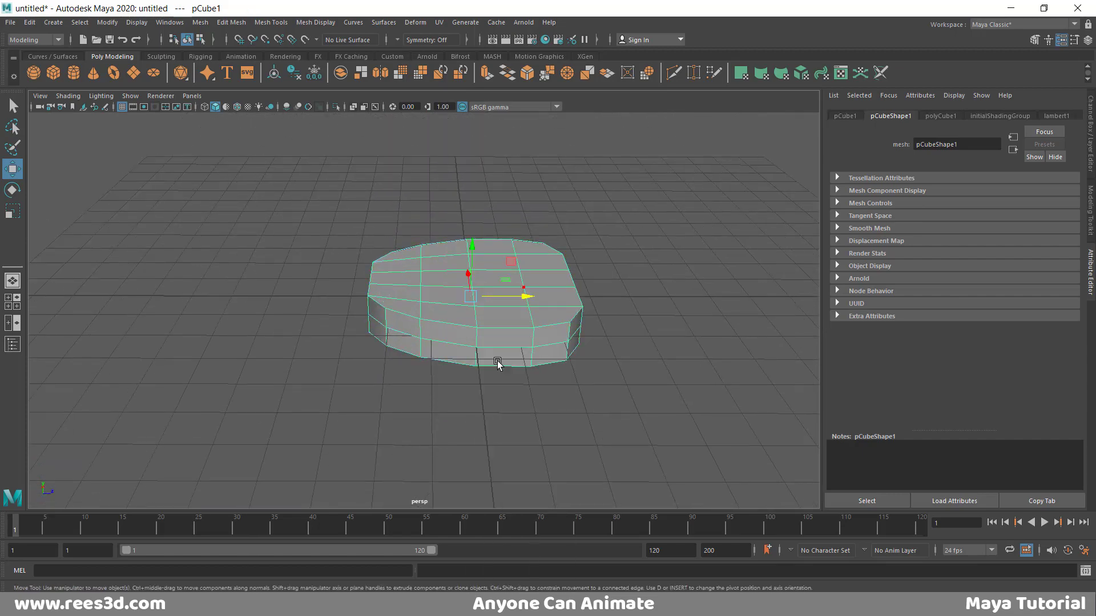
key(3)
alt+drag(632, 309, 431, 338)
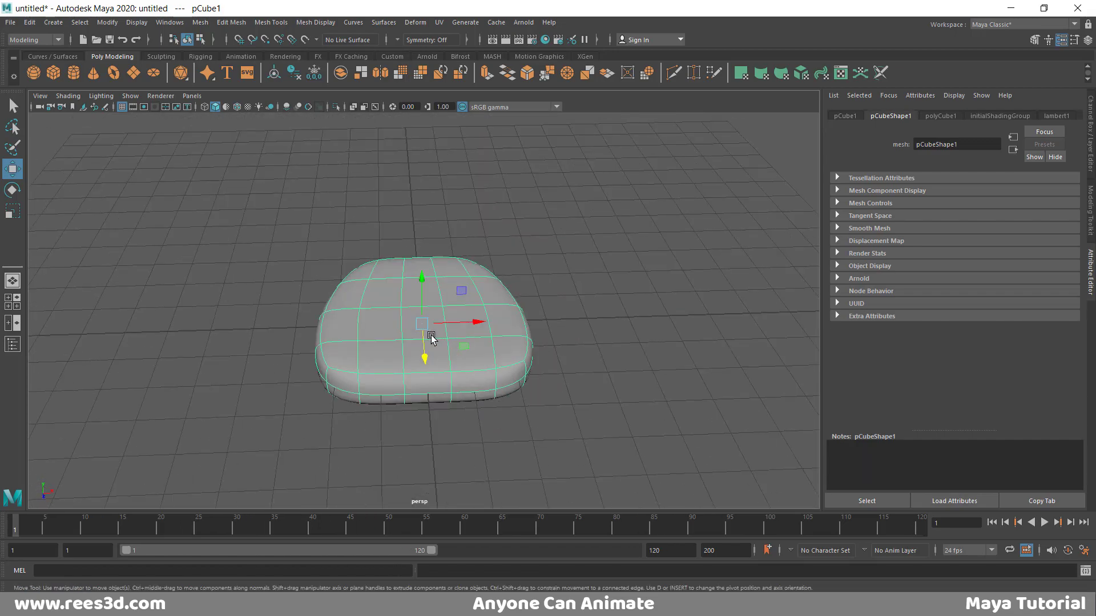
alt+right_drag(438, 342, 642, 332)
alt+drag(541, 359, 521, 332)
Select the two central top faces and, with smooth preview off, lower them slightly to make a dip.
right_drag(441, 261, 440, 282)
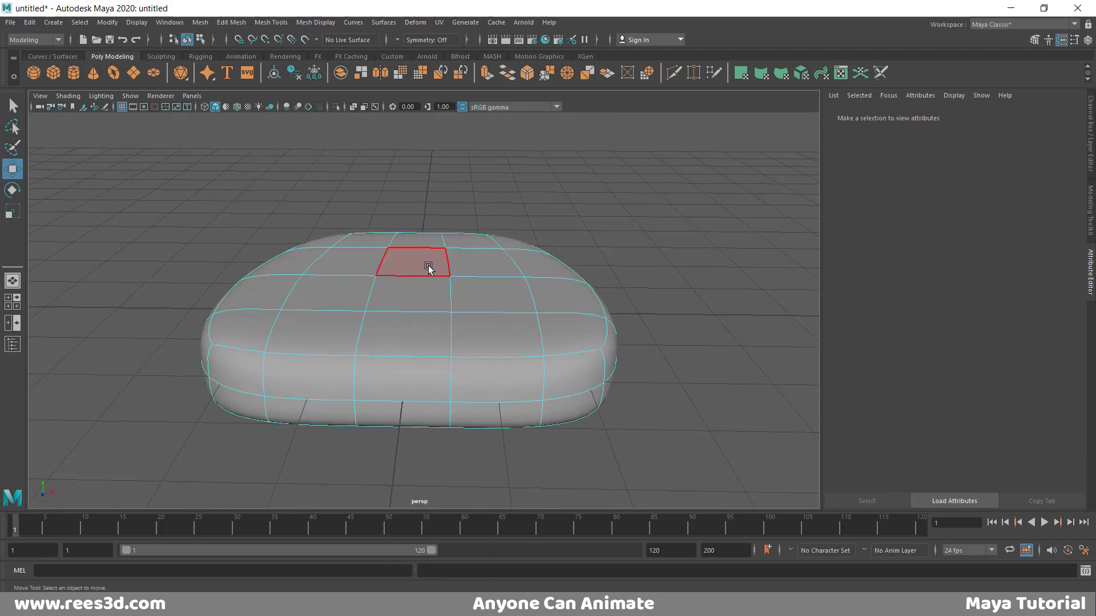
click(427, 263)
shift+click(420, 294)
key(1)
alt+drag(410, 296, 441, 232)
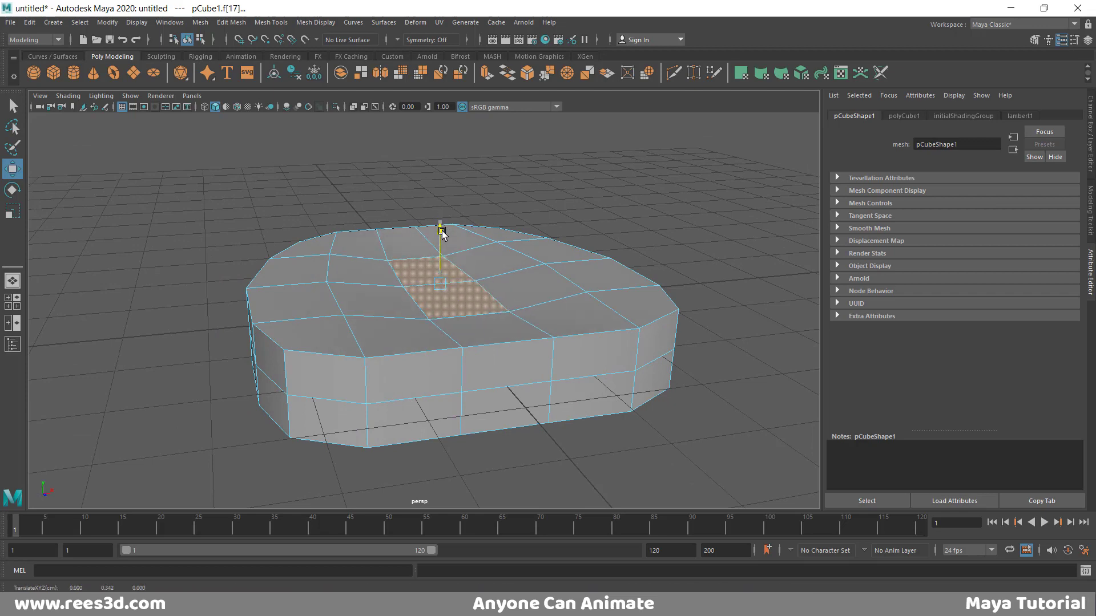
Select the lengthwise top edges on both sides of the central dip and lower them slightly.
alt+drag(507, 297, 482, 297)
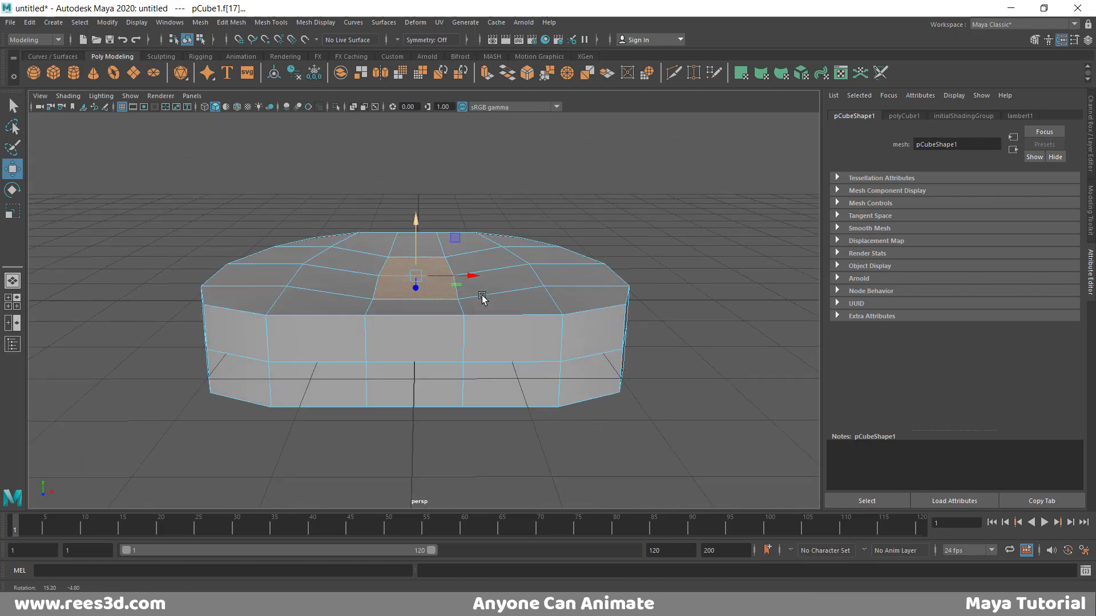
click(520, 257)
right_drag(547, 270, 547, 243)
click(519, 258)
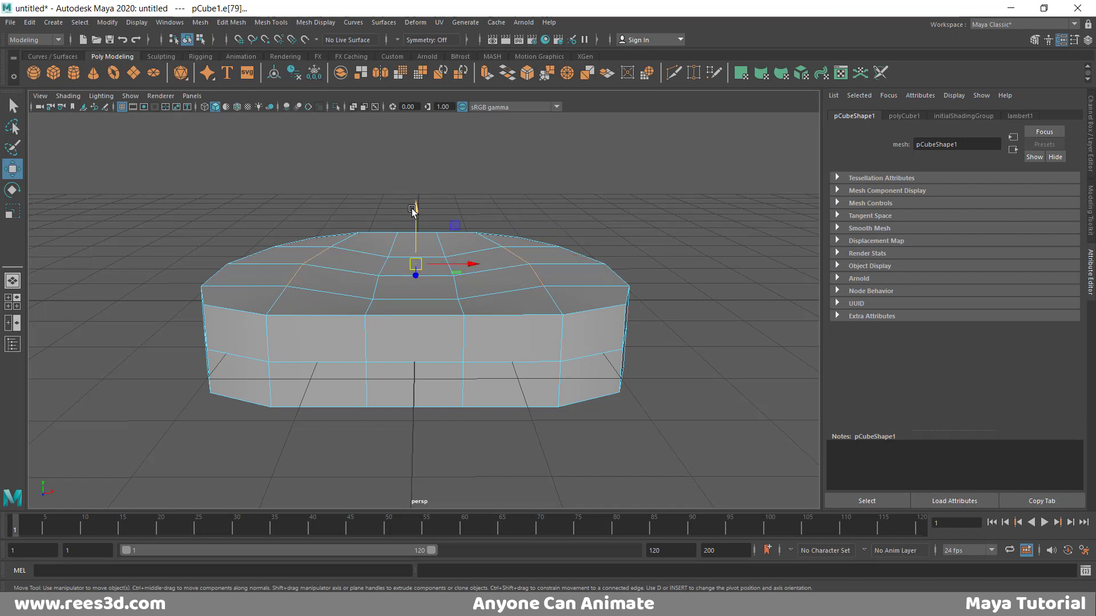
drag(412, 208, 415, 222)
Select the mid-height edges along both long sides and scale them outward across the width to bulge the sides.
alt+drag(420, 301, 556, 298)
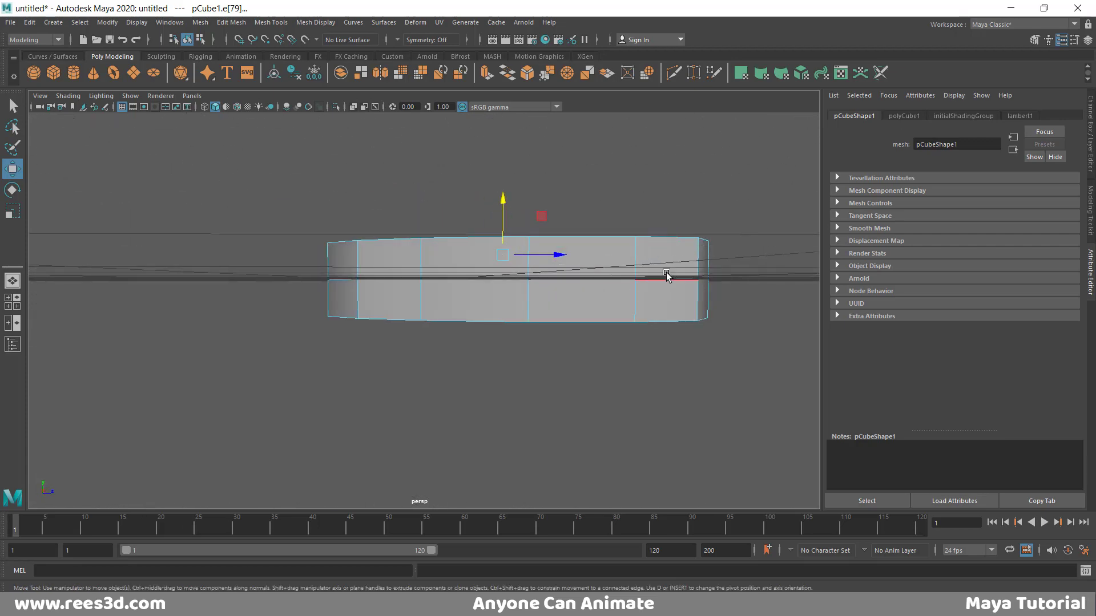
alt+drag(665, 284, 520, 419)
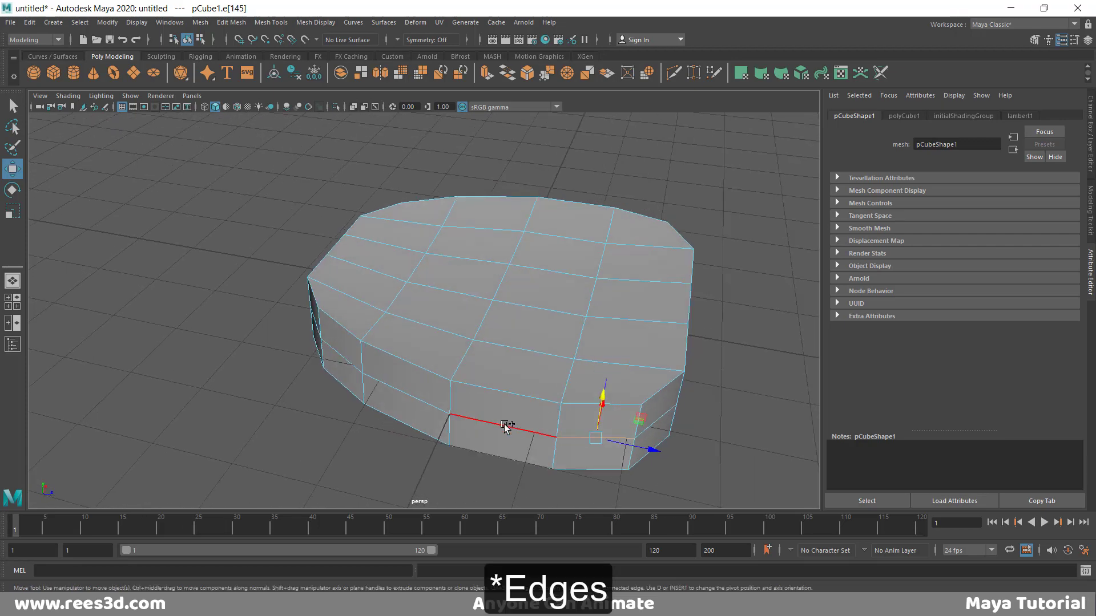
shift+click(506, 427)
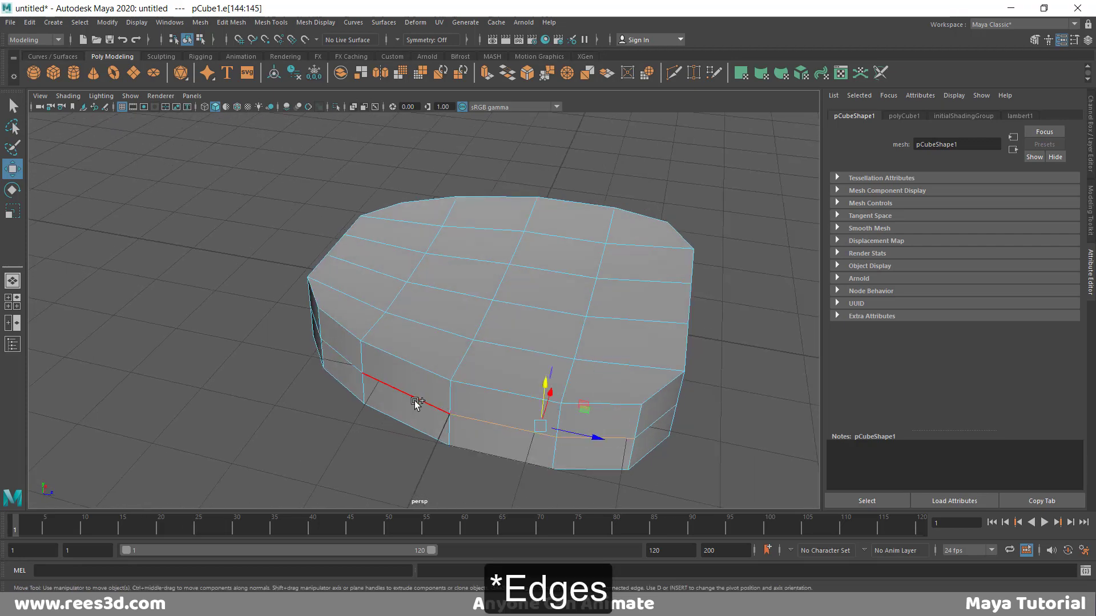
shift+click(317, 324)
alt+drag(318, 324, 359, 376)
shift+click(355, 385)
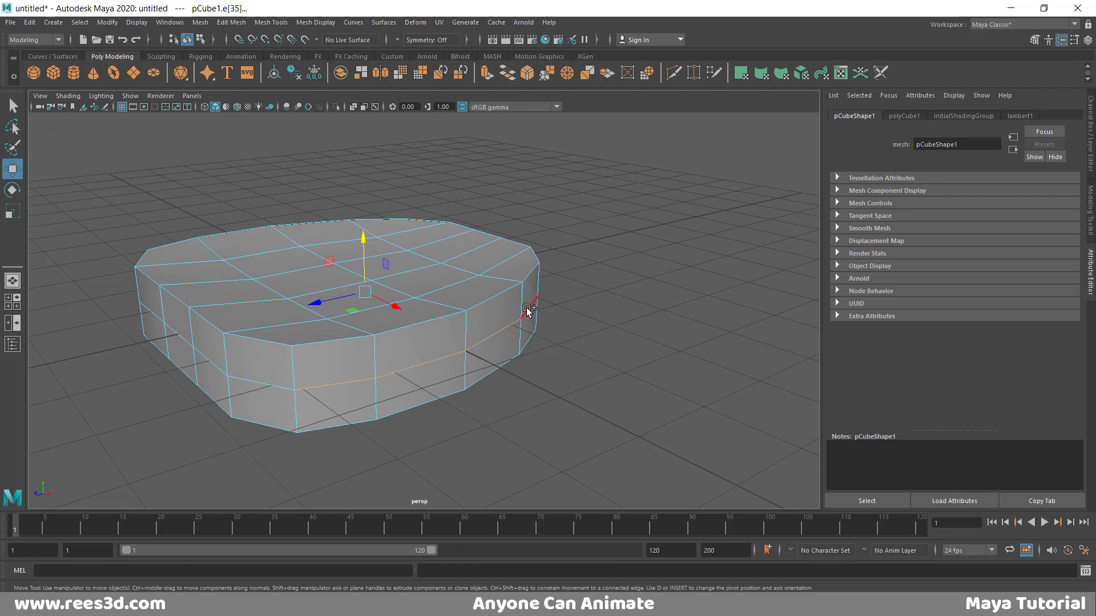
alt+drag(477, 371, 502, 374)
key(e)
key(r)
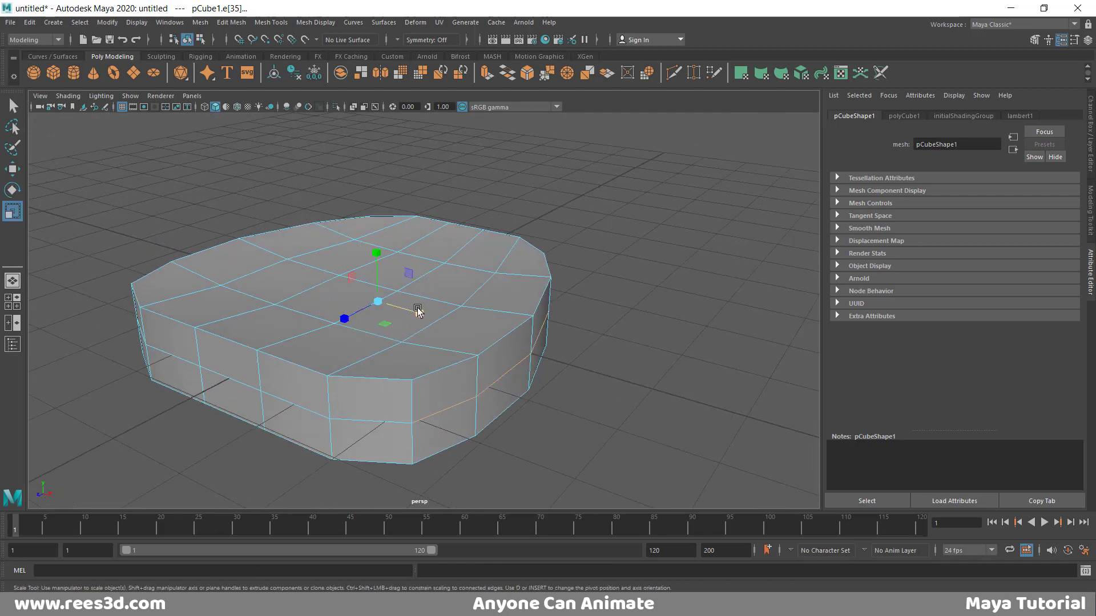
drag(419, 314, 421, 315)
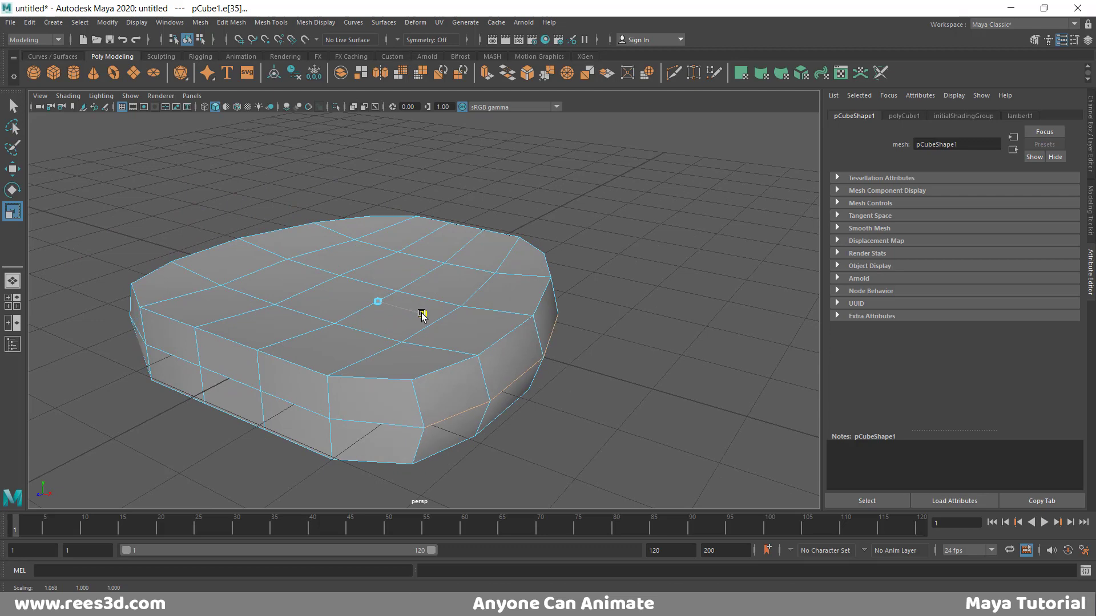
alt+drag(416, 354, 474, 345)
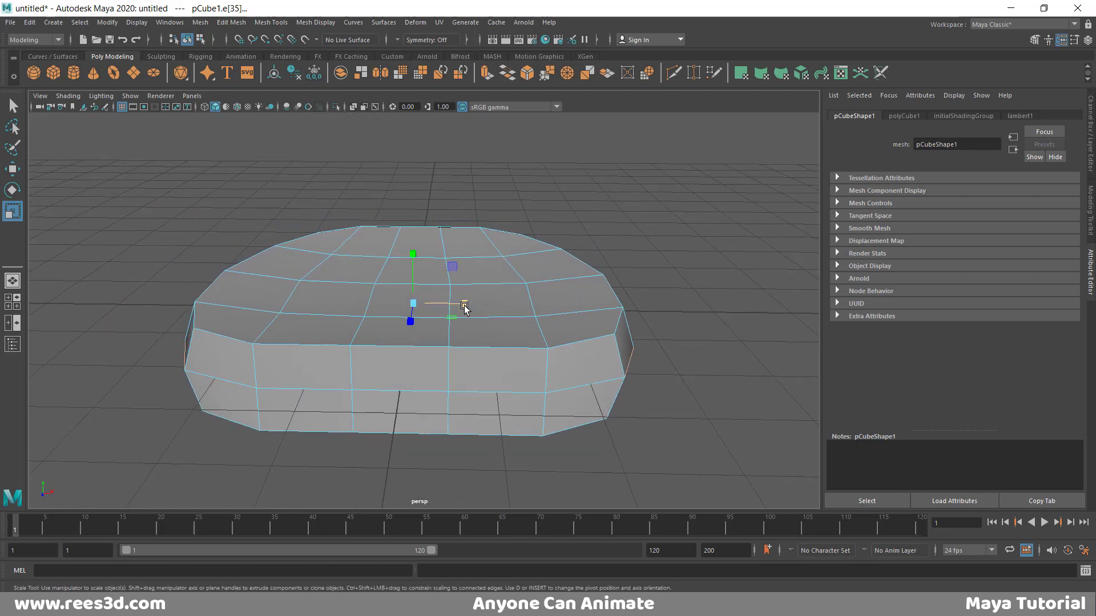
drag(465, 306, 361, 330)
Select the three middle edges at mid-height on the wide end and move them outward along the depth.
key(w)
alt+drag(304, 294, 591, 292)
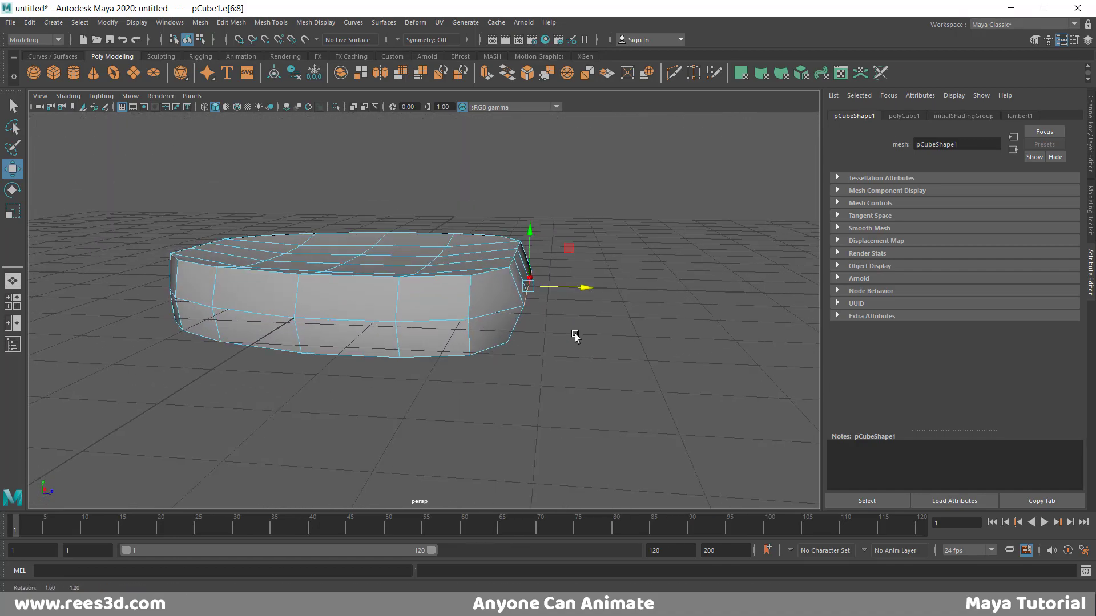
alt+drag(577, 335, 525, 264)
Select the whole mesh as an object, turn on smooth mesh preview, and clear the selection.
right_click(526, 266)
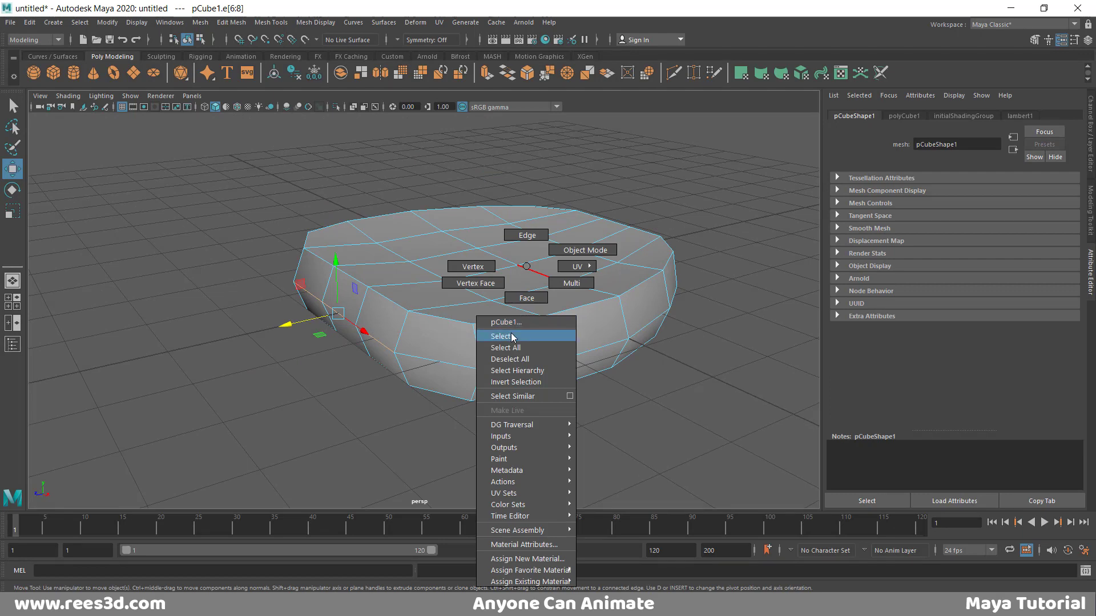
click(507, 336)
key(3)
click(696, 249)
mouse_move(696, 249)
alt+mouse_down()
mouse_move(496, 261)
mouse_move(550, 230)
mouse_move(653, 230)
mouse_move(703, 244)
mouse_move(701, 254)
alt+mouse_up()
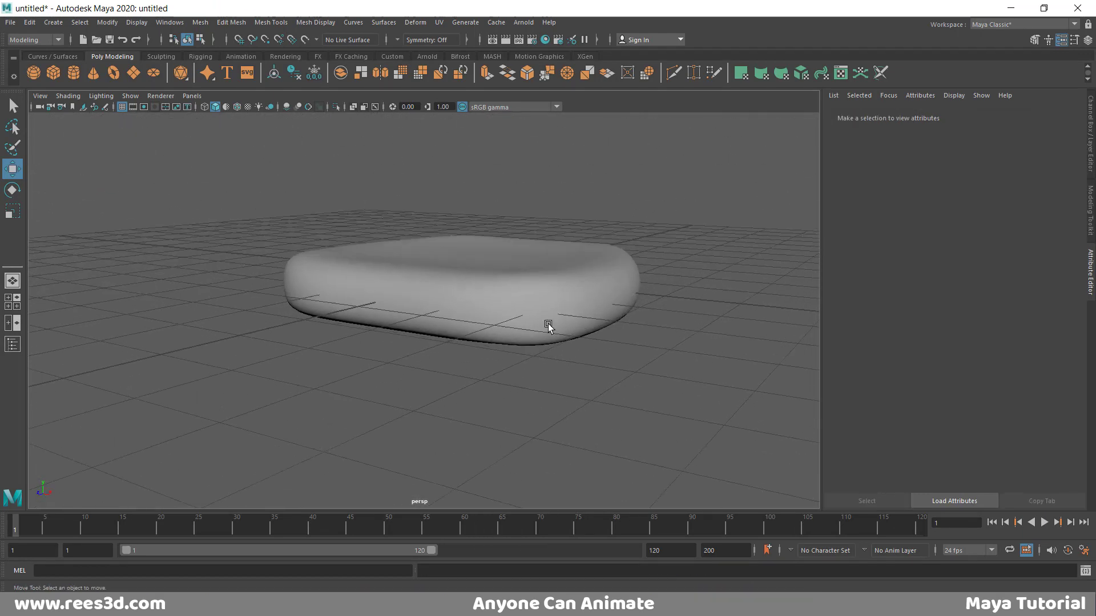
Select the smoothed cushion and raise it vertically above the grid.
click(566, 308)
alt+drag(604, 342, 495, 265)
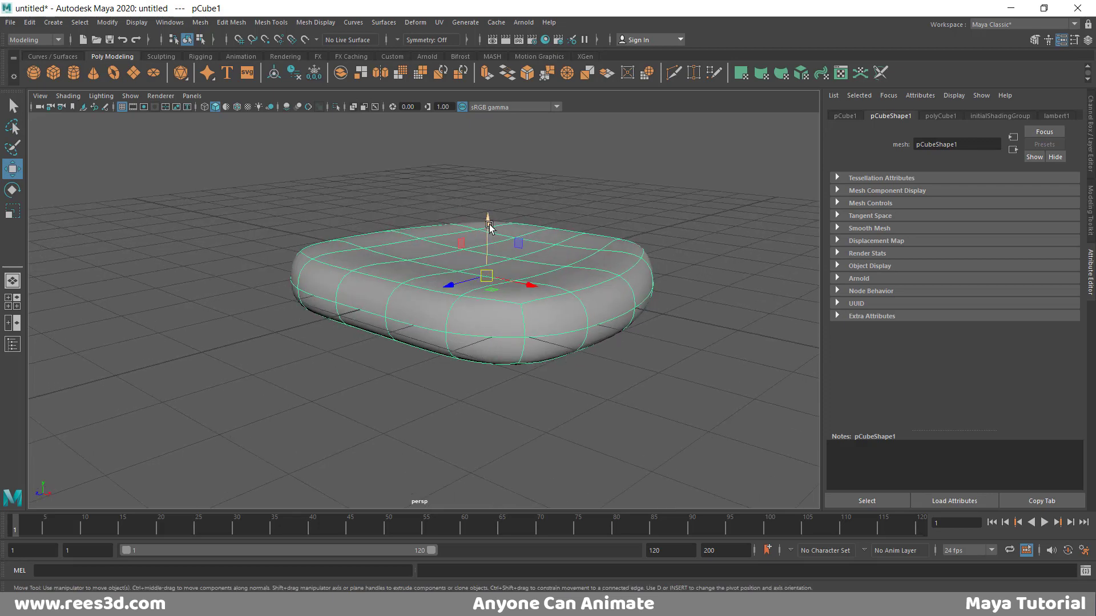
mouse_move(489, 226)
alt+mouse_down()
mouse_move(588, 171)
mouse_move(541, 242)
mouse_move(466, 210)
mouse_move(504, 242)
alt+mouse_up()
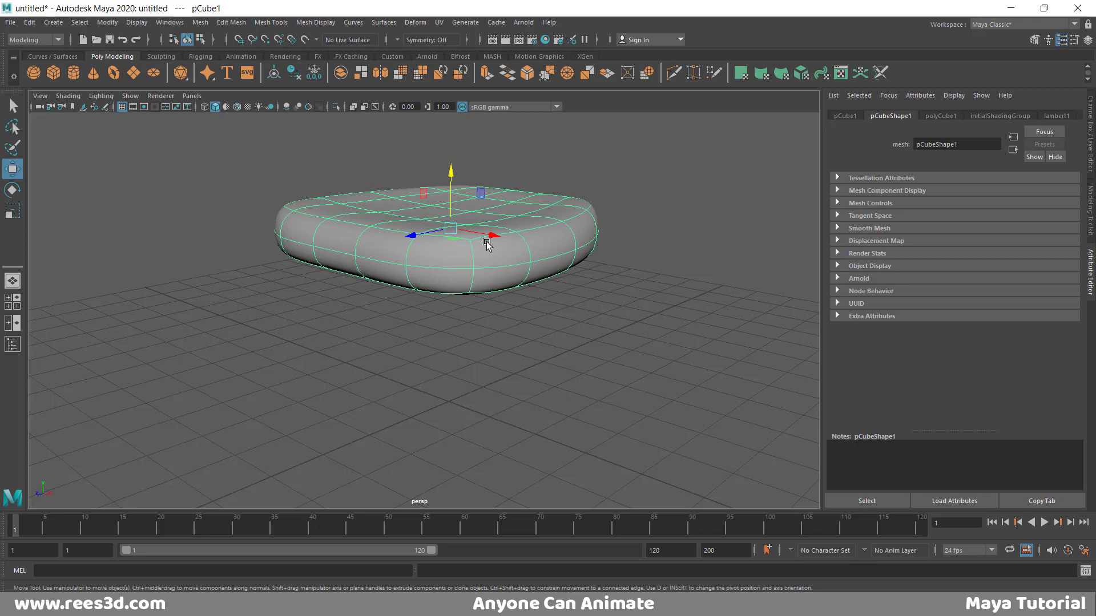
Turn off smooth mesh preview on the cushion to show its unsmoothed polygon cage.
alt+drag(487, 245, 548, 325)
mouse_move(548, 325)
alt+right_down()
mouse_move(551, 310)
mouse_move(563, 311)
alt+right_up()
alt+drag(563, 312, 560, 323)
key(1)
alt+right_drag(558, 314, 501, 330)
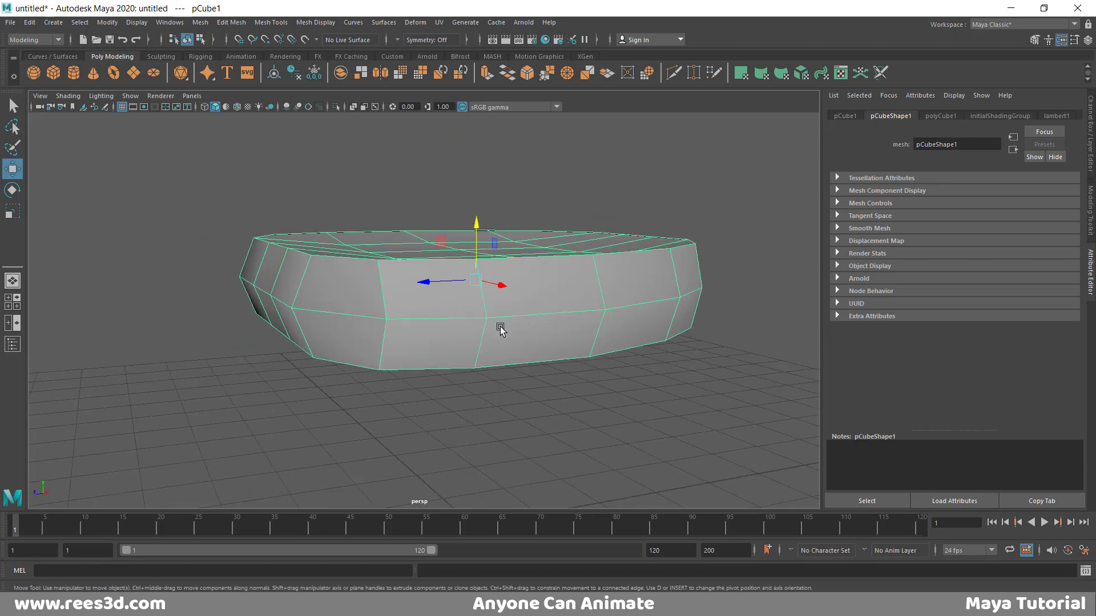
alt+drag(500, 330, 508, 306)
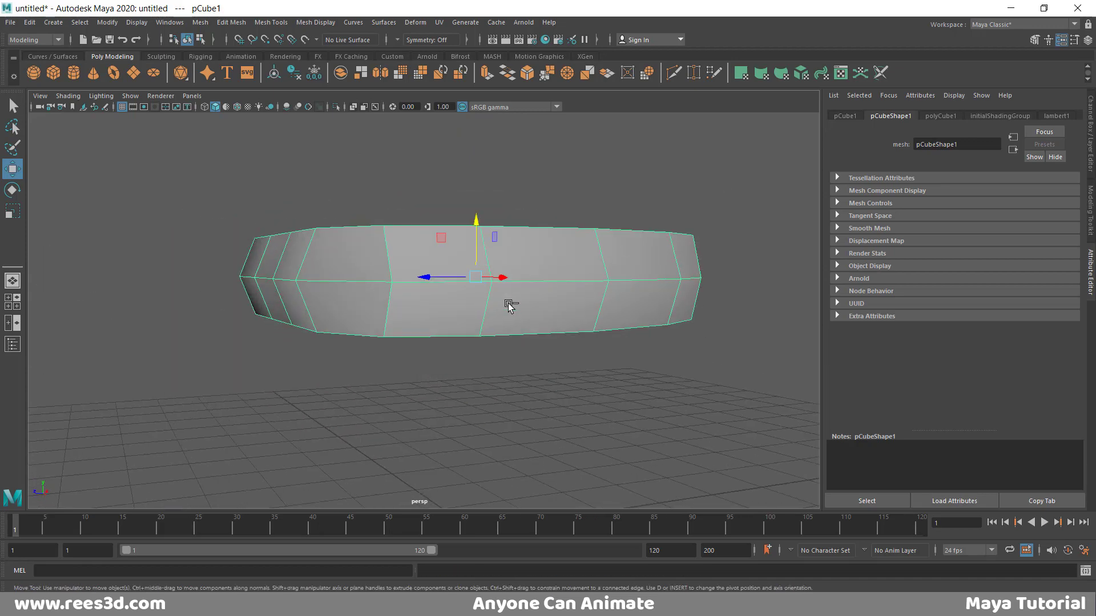
Duplicate the cushion and lower the copy vertically to a Y translation of about 3.18.
alt+right_drag(509, 306, 448, 283)
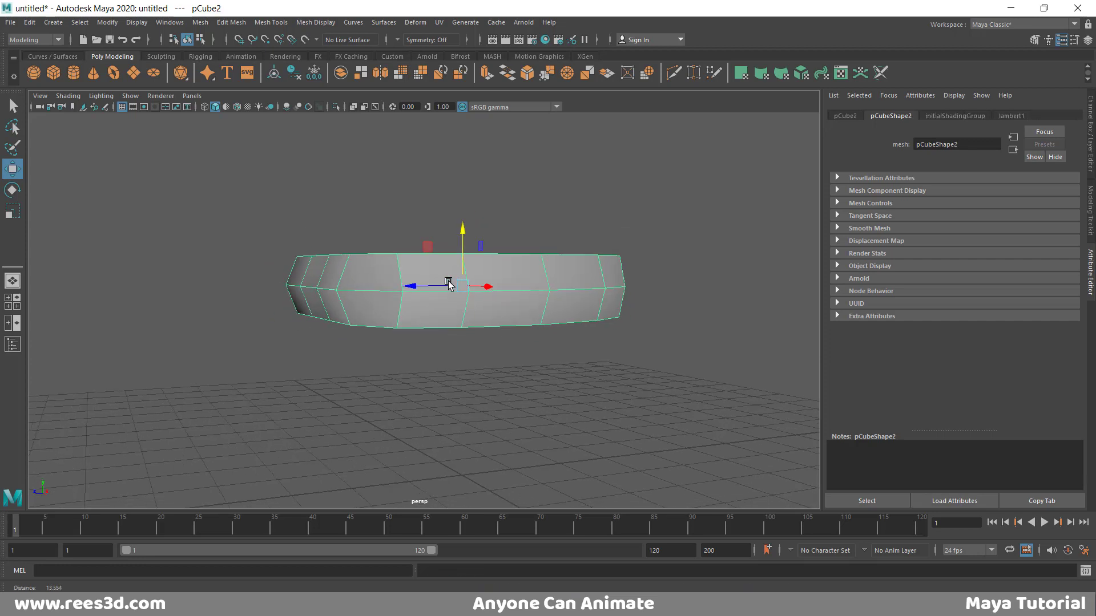
alt+drag(448, 283, 436, 311)
drag(463, 234, 462, 241)
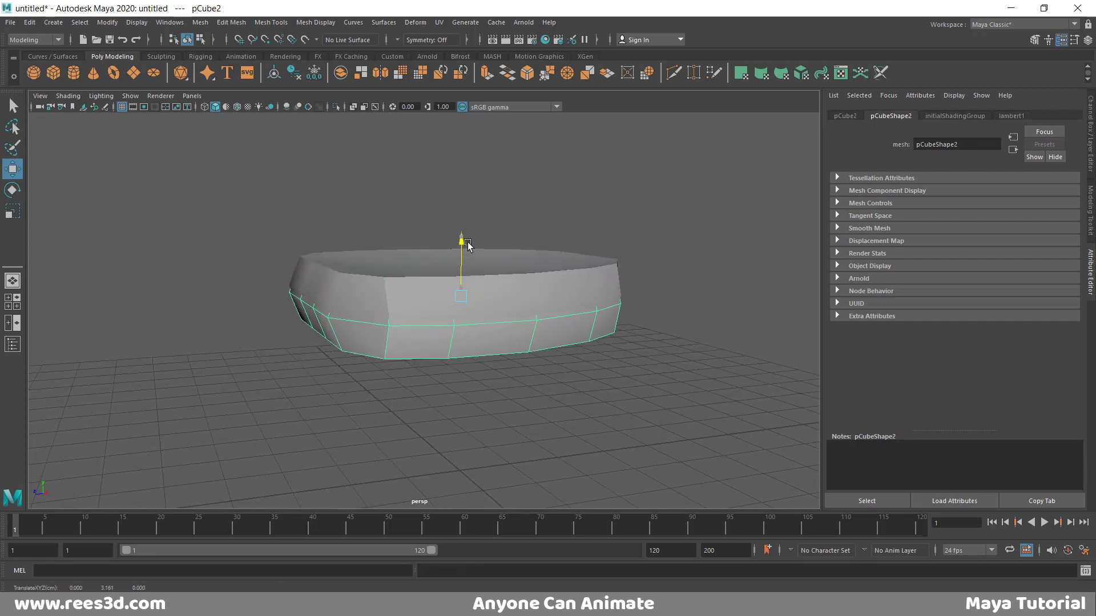
Scale the lower copy slightly larger than the original cushion and switch to wireframe display.
key(r)
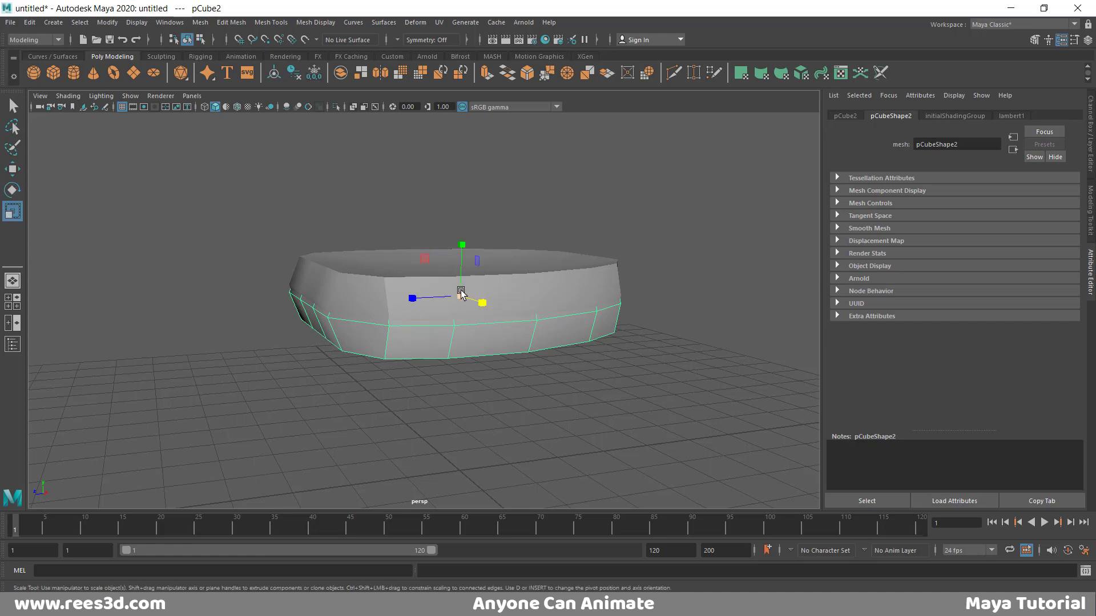
drag(461, 293, 516, 331)
key(4)
Switch the lower copy to face selection and select the top faces at its far end.
right_click(598, 283)
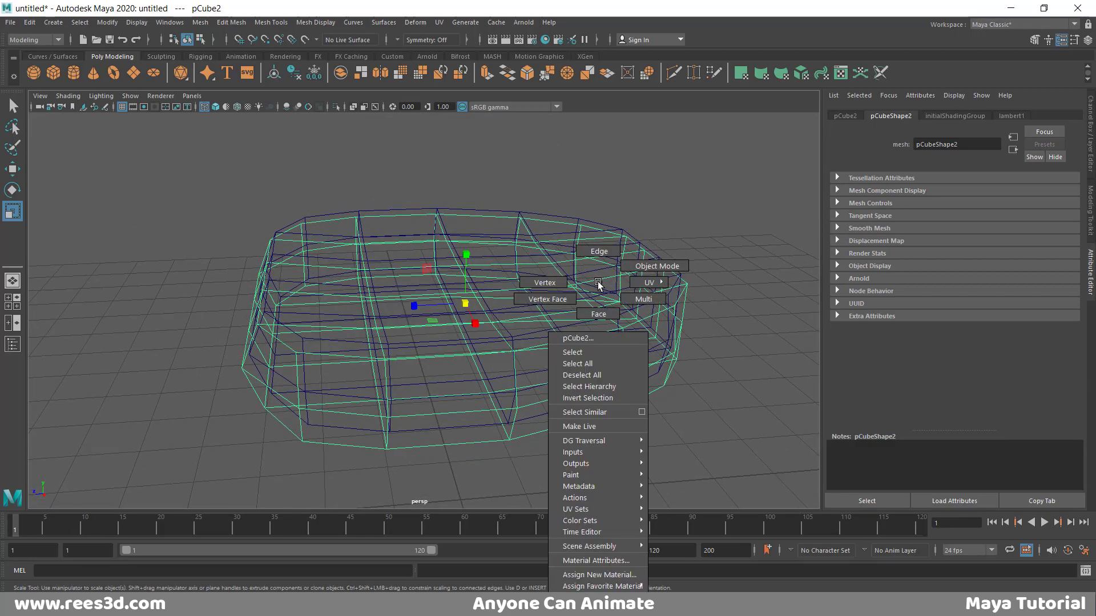
click(596, 313)
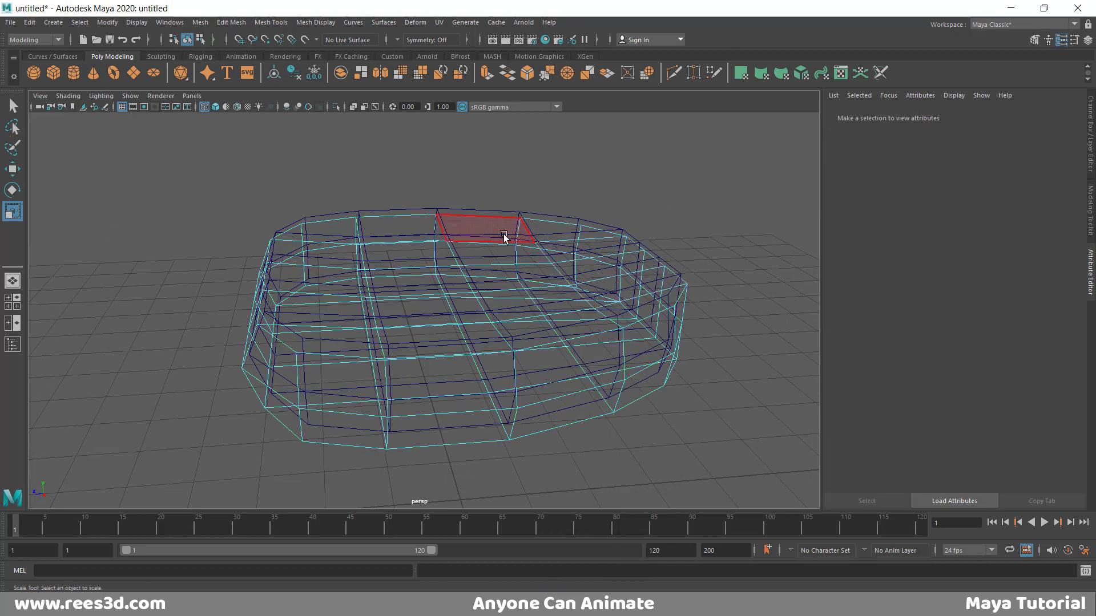
click(322, 237)
shift+click(379, 224)
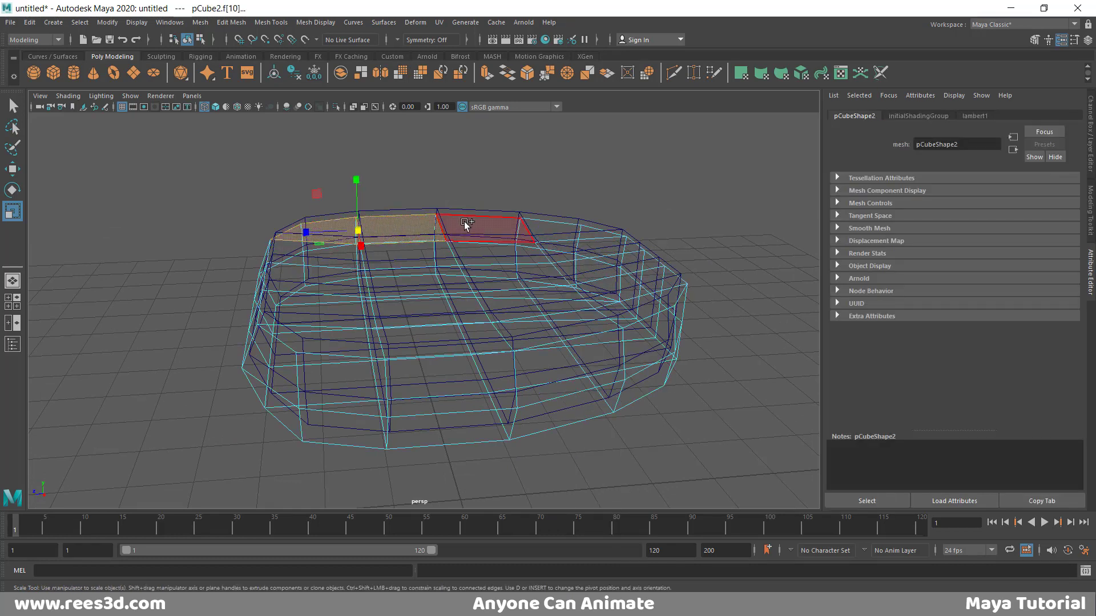
shift+click(464, 221)
shift+click(572, 249)
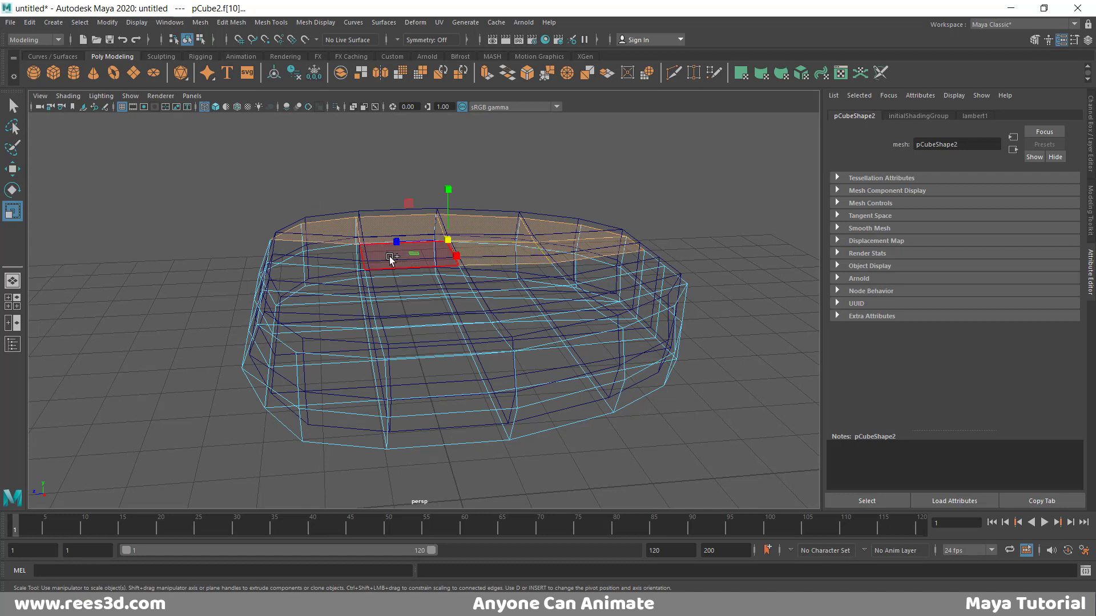
Paint-select the remaining top faces of the lower copy, leaving its side faces unselected, and return to shaded display.
click(12, 151)
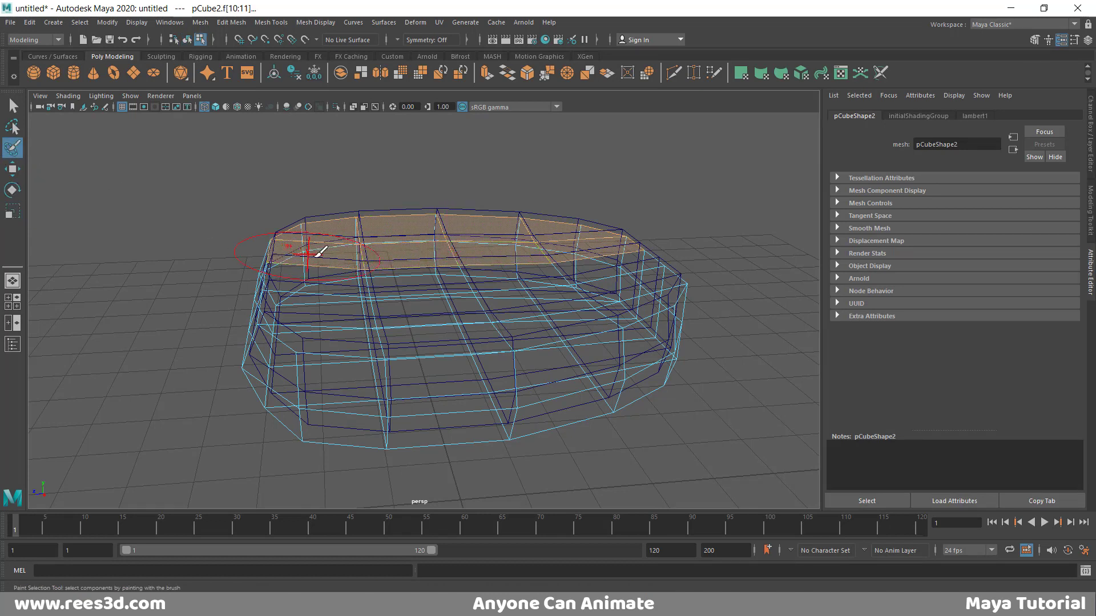
key(5)
mouse_move(340, 269)
alt+mouse_down()
mouse_move(379, 311)
mouse_move(367, 315)
mouse_move(446, 276)
mouse_move(608, 258)
mouse_move(619, 311)
mouse_move(325, 335)
mouse_move(610, 301)
alt+mouse_up()
key(4)
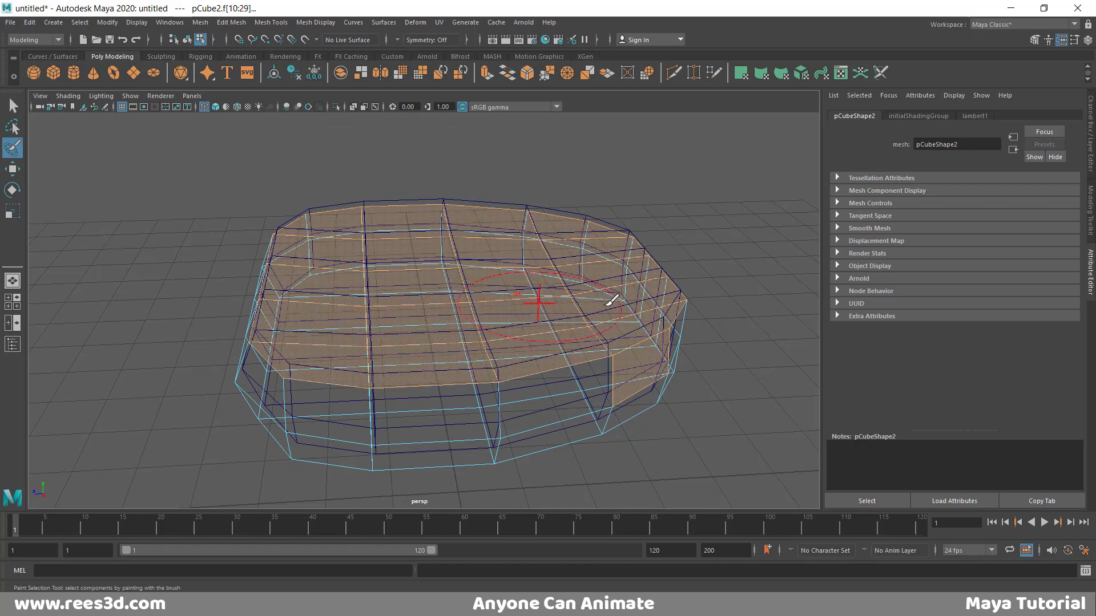
mouse_move(631, 363)
alt+mouse_down()
mouse_move(564, 320)
mouse_move(631, 397)
mouse_move(663, 376)
alt+mouse_up()
ctrl+click(578, 341)
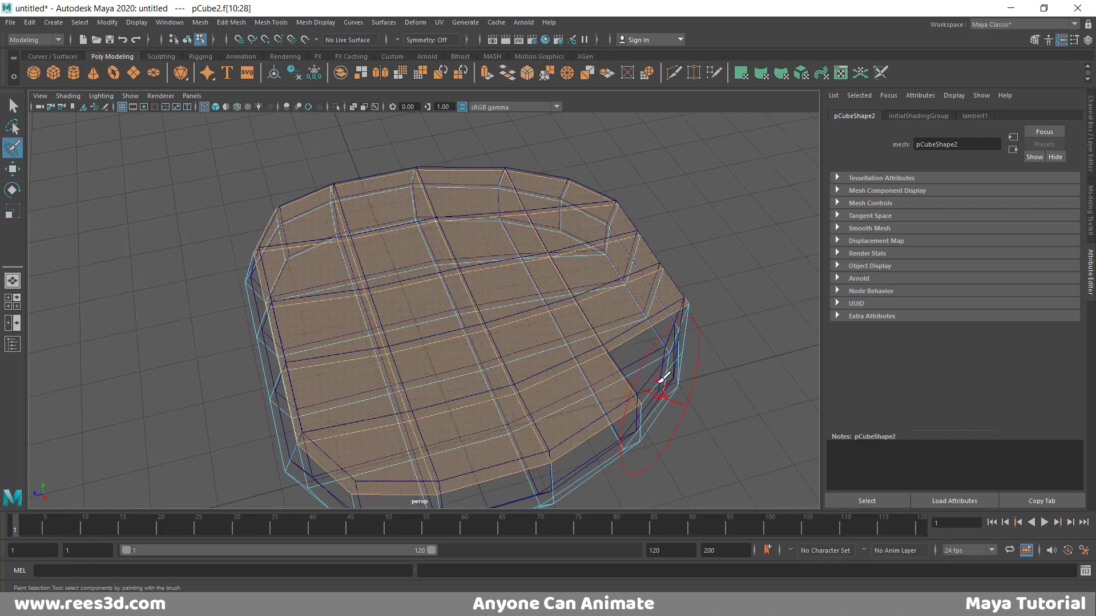
click(619, 347)
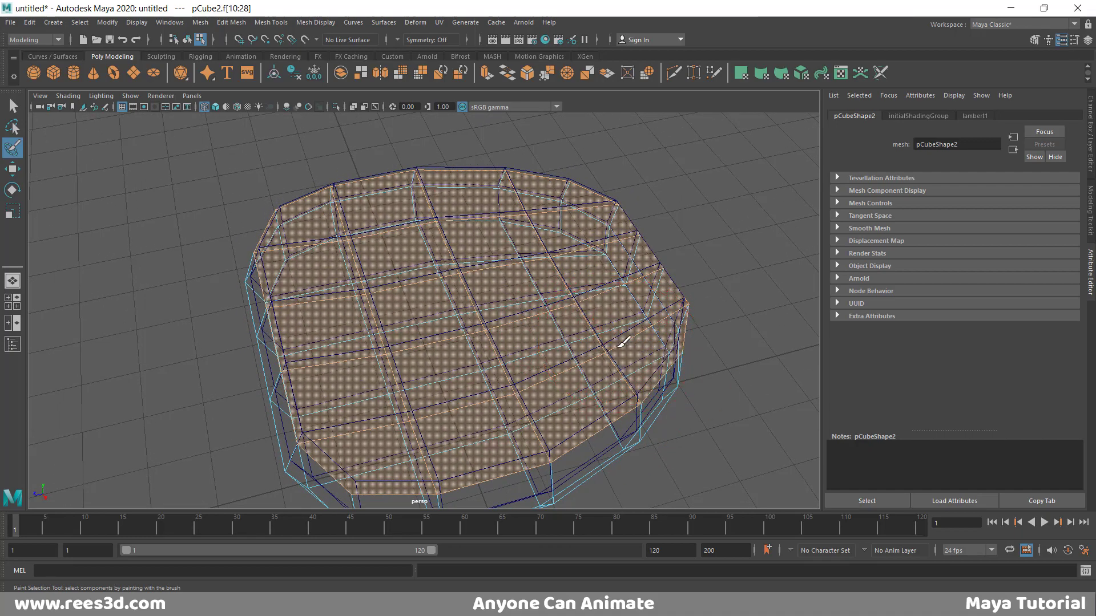
alt+drag(664, 358, 652, 334)
key(5)
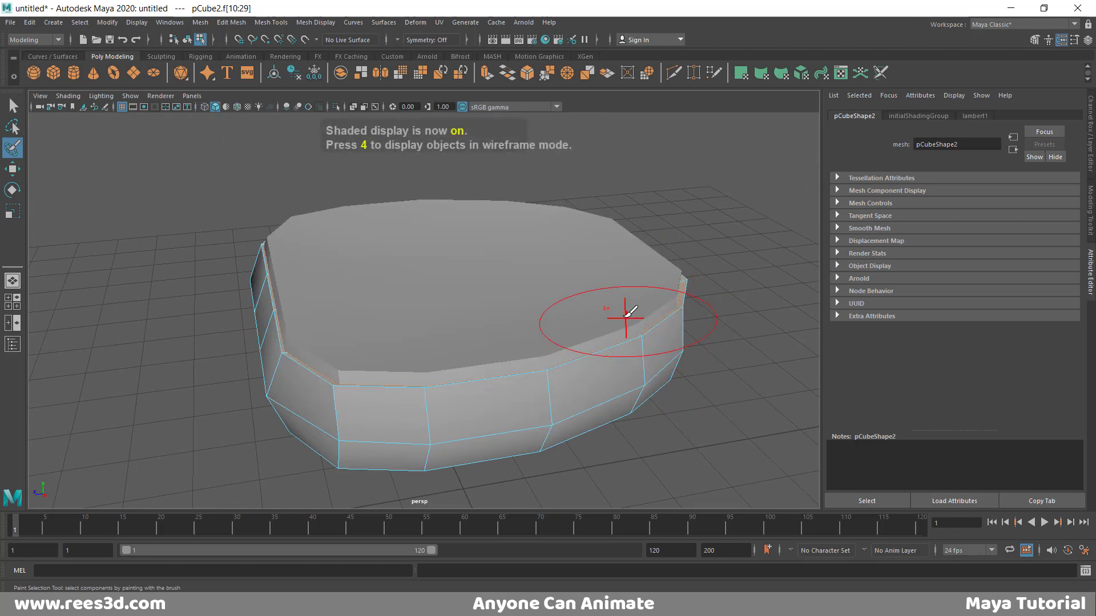
Scale the lower copy's selected top faces inward so its rim tucks under the upper cushion.
key(r)
drag(471, 277, 401, 289)
click(11, 169)
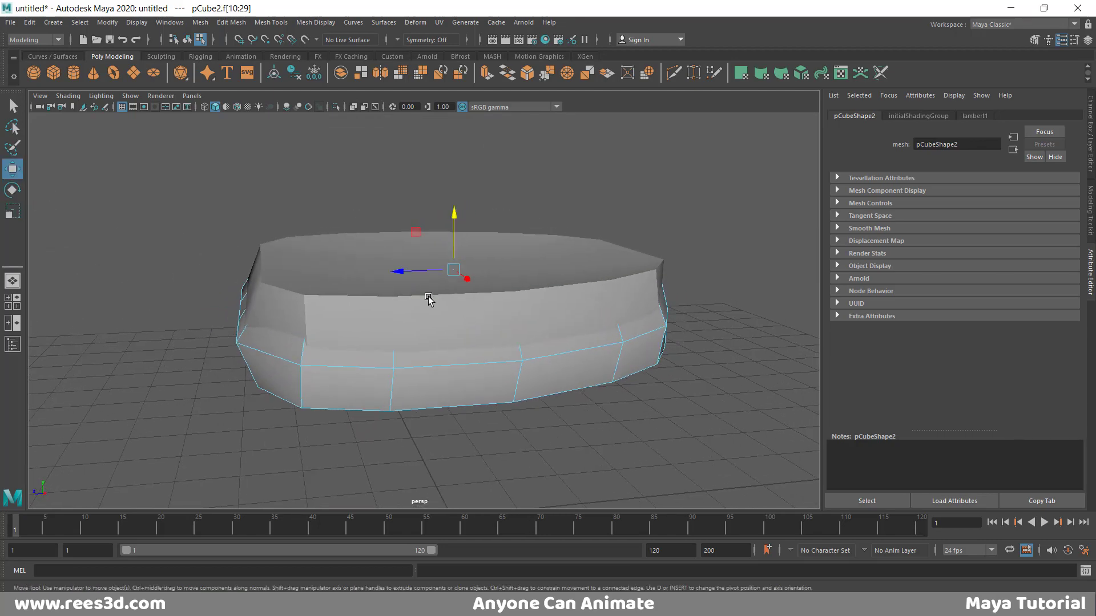
Return to object selection, turn on smooth mesh preview for both cushion pieces, and clear the selection.
mouse_move(381, 373)
right_down()
mouse_move(371, 375)
mouse_move(369, 360)
right_up()
key(3)
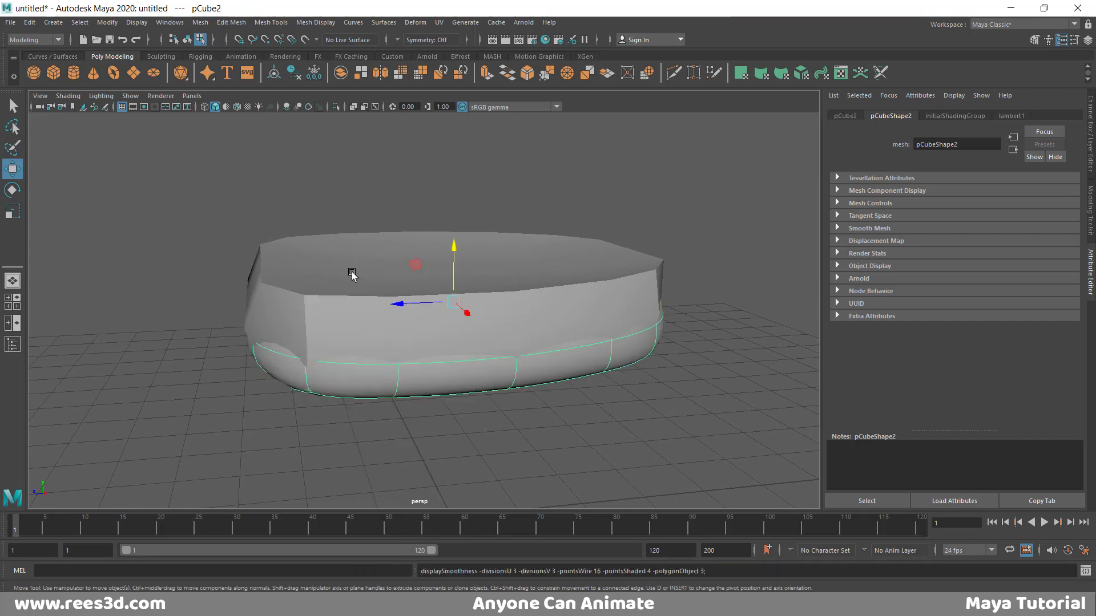
right_drag(375, 262, 359, 329)
click(423, 243)
Examine the two stacked smoothed cushion pieces and the seam between them from several angles.
alt+drag(423, 243, 477, 304)
alt+drag(502, 287, 391, 265)
alt+right_drag(391, 264, 454, 300)
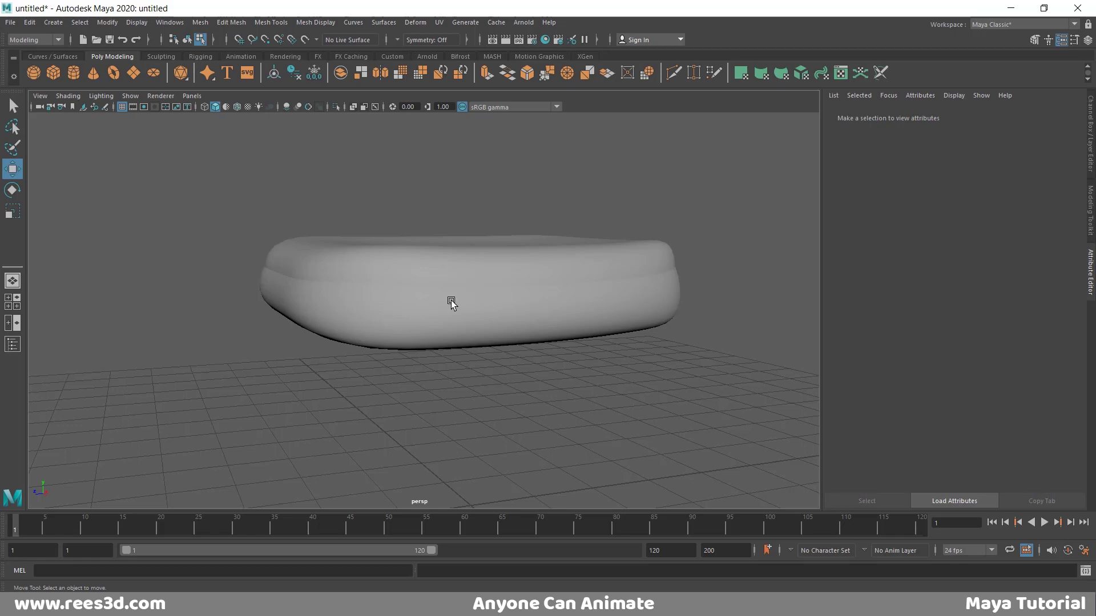
alt+right_drag(594, 306, 464, 320)
alt+drag(465, 320, 468, 349)
alt+right_drag(468, 349, 354, 357)
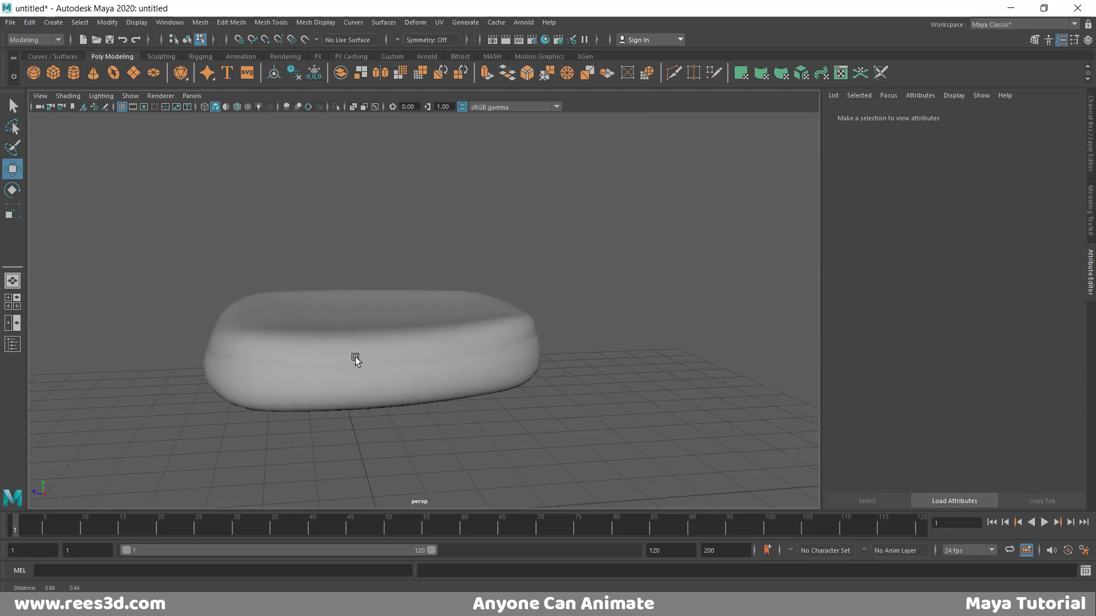
alt+drag(354, 357, 346, 357)
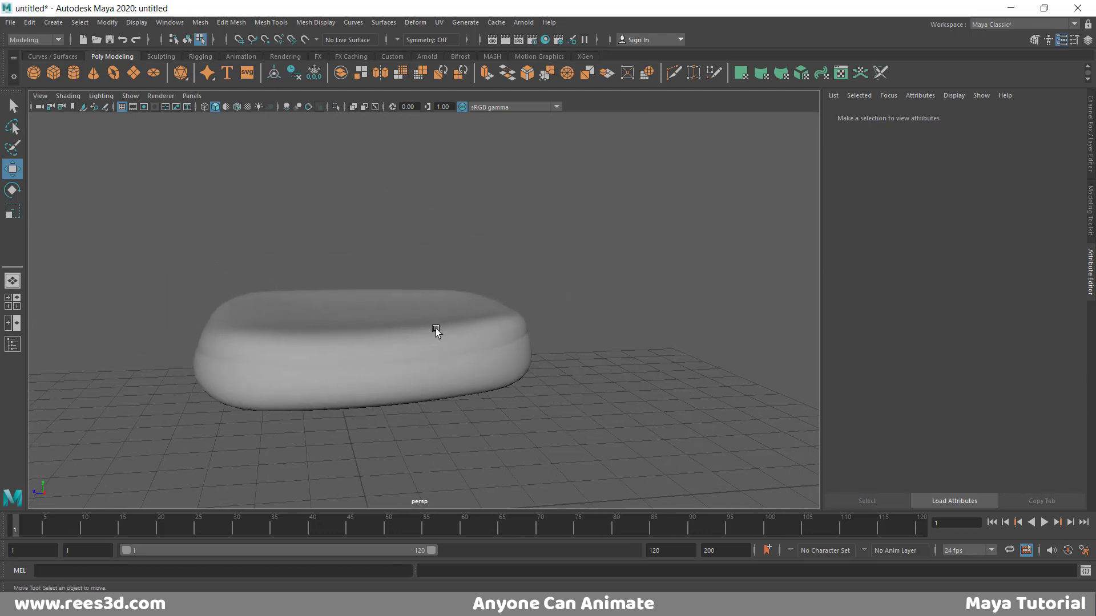
alt+drag(533, 225, 534, 149)
alt+drag(601, 200, 441, 315)
alt+right_drag(499, 299, 486, 344)
alt+drag(486, 344, 459, 288)
Create a polygon cube and move it up and past the cushion's narrow end, to about Y 4.613 and Z -2.62.
click(51, 72)
drag(382, 368, 378, 152)
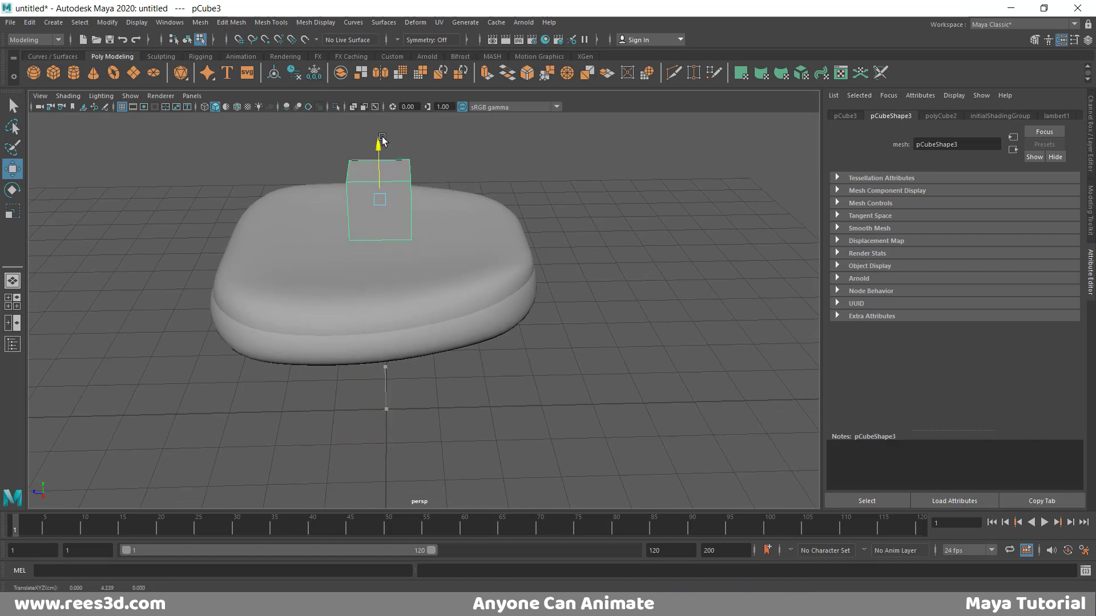
alt+middle_drag(465, 237, 437, 338)
drag(312, 283, 473, 282)
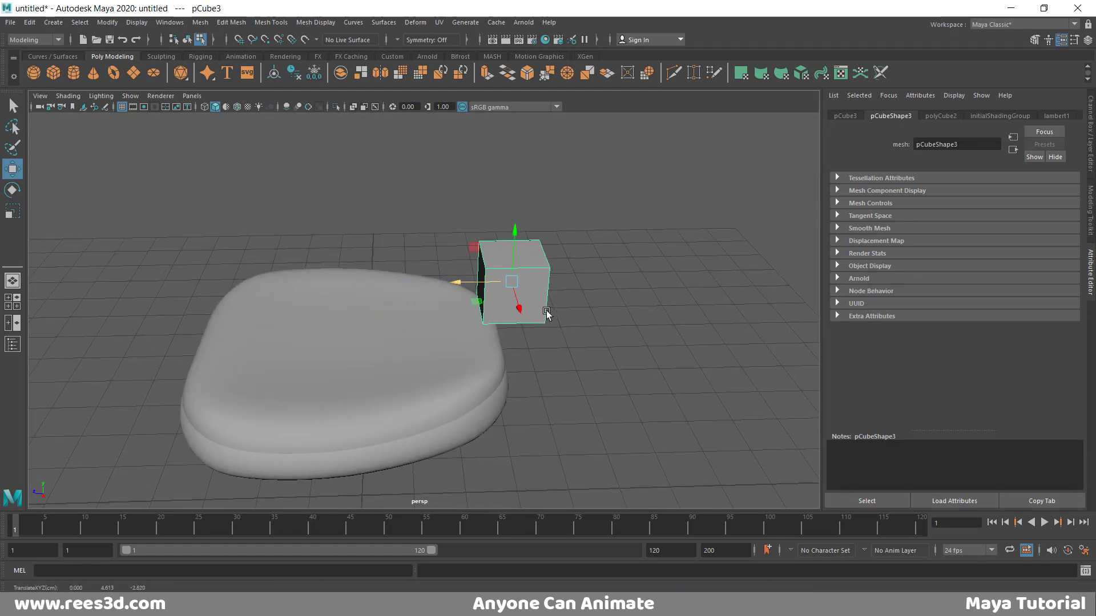
alt+middle_drag(521, 306, 492, 340)
Show the new cube's creation settings and set its width to 5.
click(1090, 119)
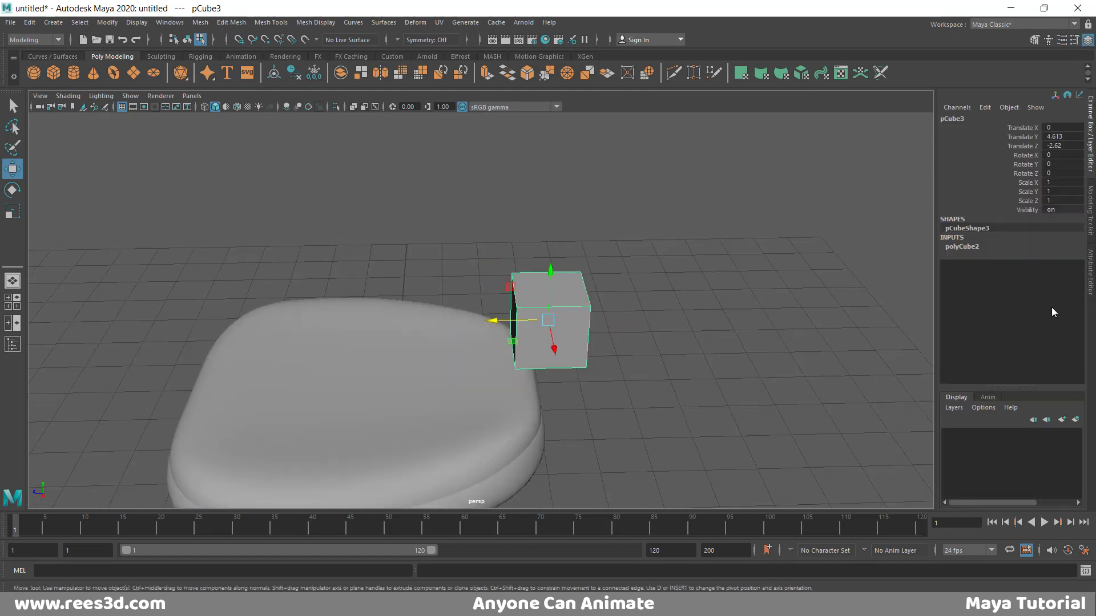
click(970, 247)
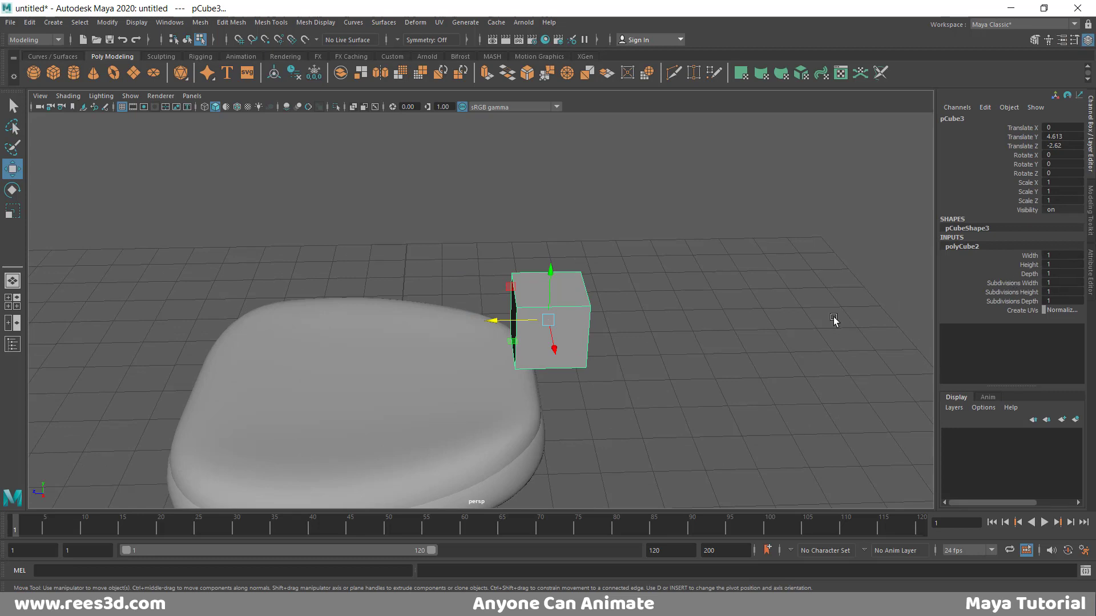
alt+drag(833, 316, 582, 328)
click(1062, 256)
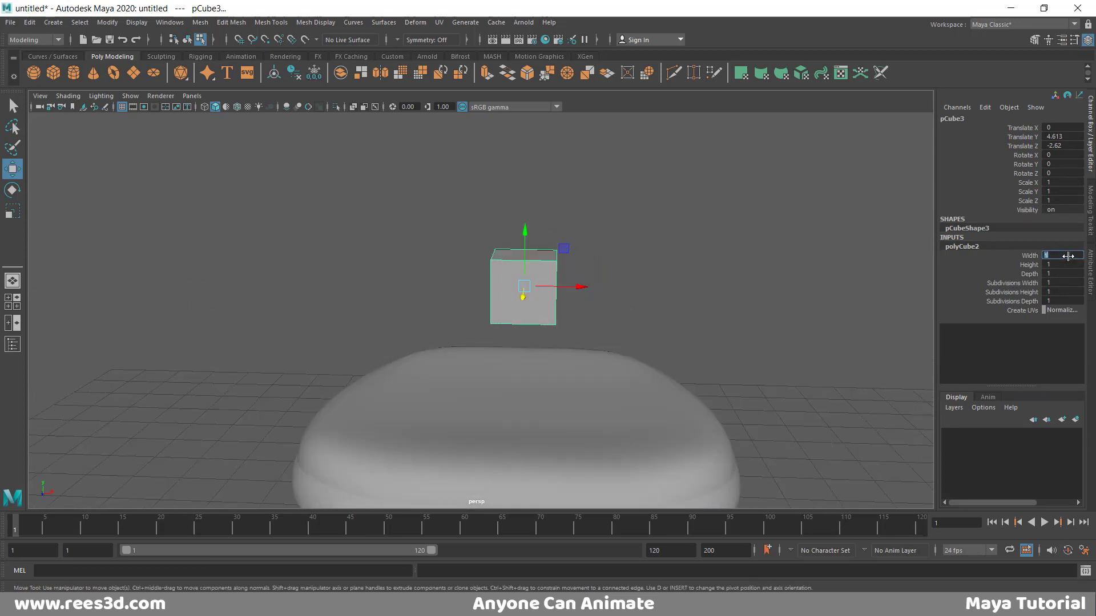
text(5)
key(Return)
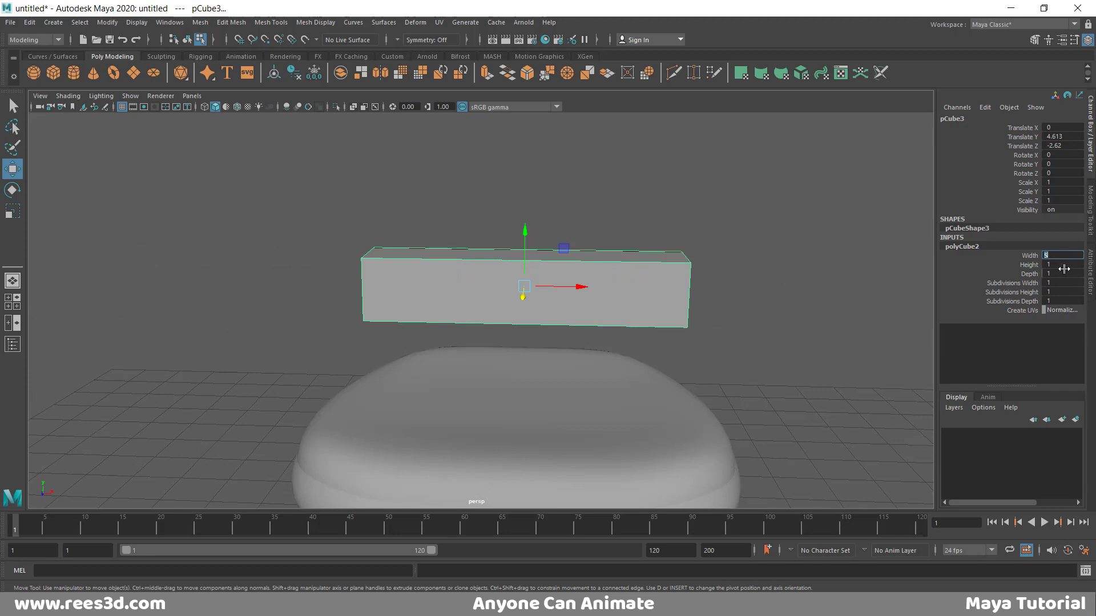
Set the block's height to 4.
click(1065, 263)
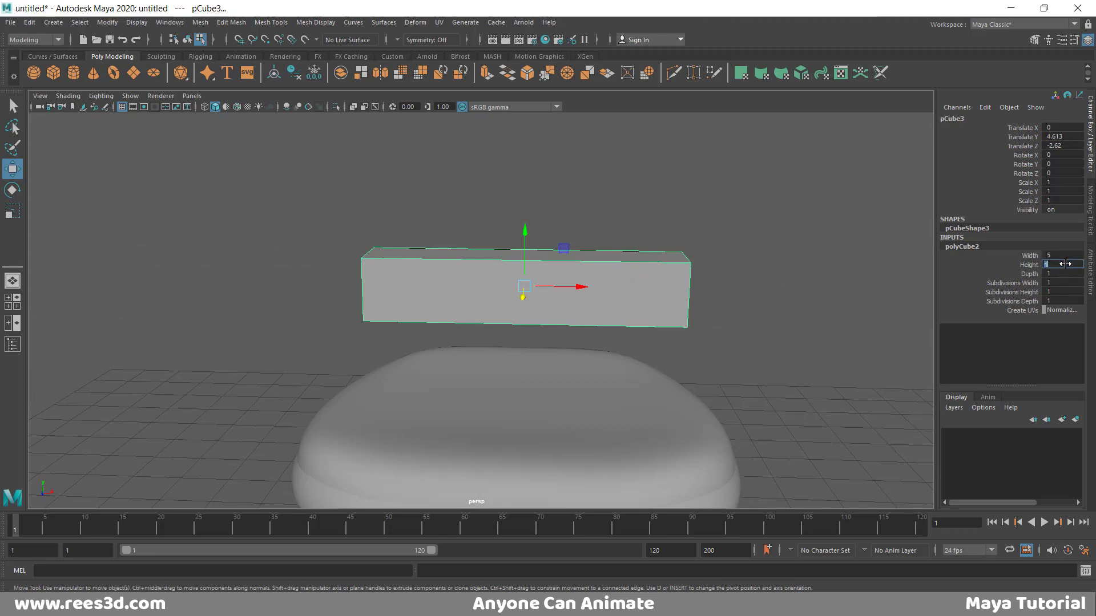
text(4)
key(Return)
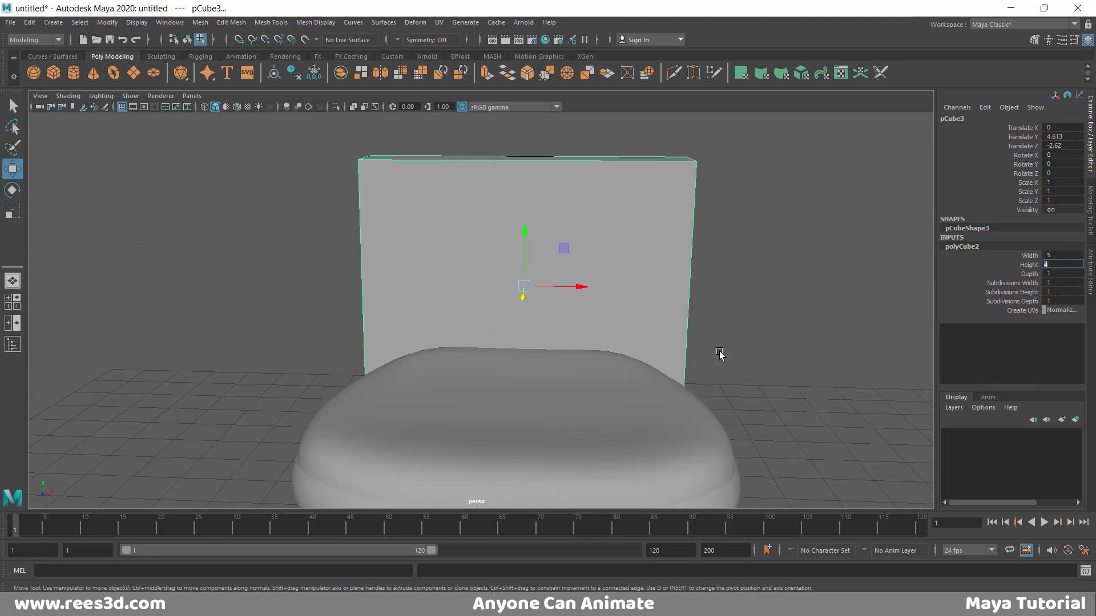
Raise the block to about Y 6.429 and set its height to 3.
alt+drag(719, 354, 530, 164)
click(1061, 264)
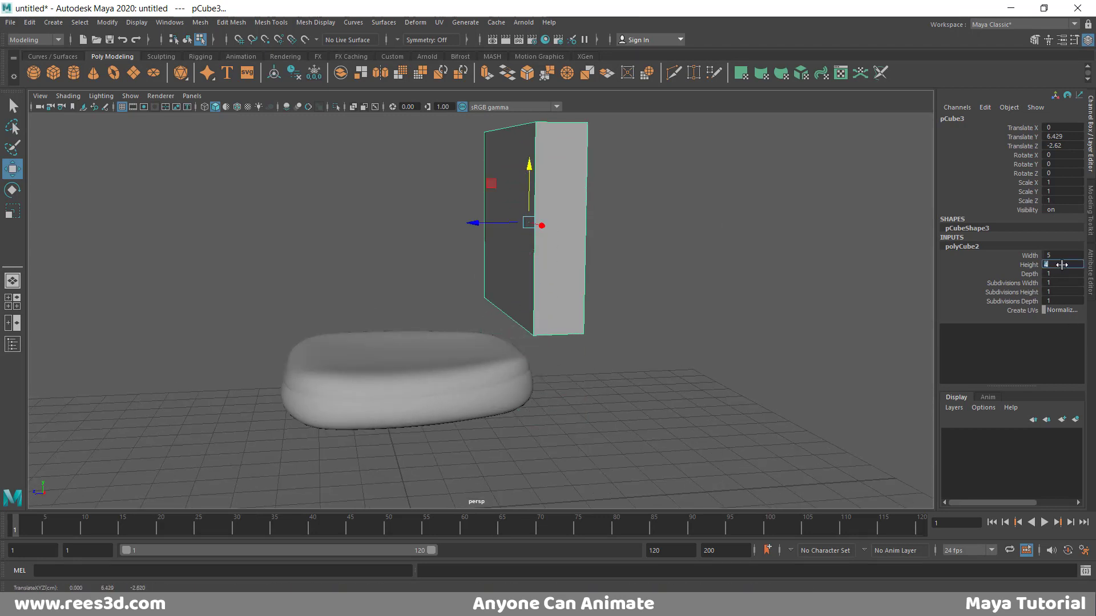
text(3)
key(Return)
Set the block's width subdivisions to 5 and its height subdivisions to 3.
alt+drag(890, 336, 693, 370)
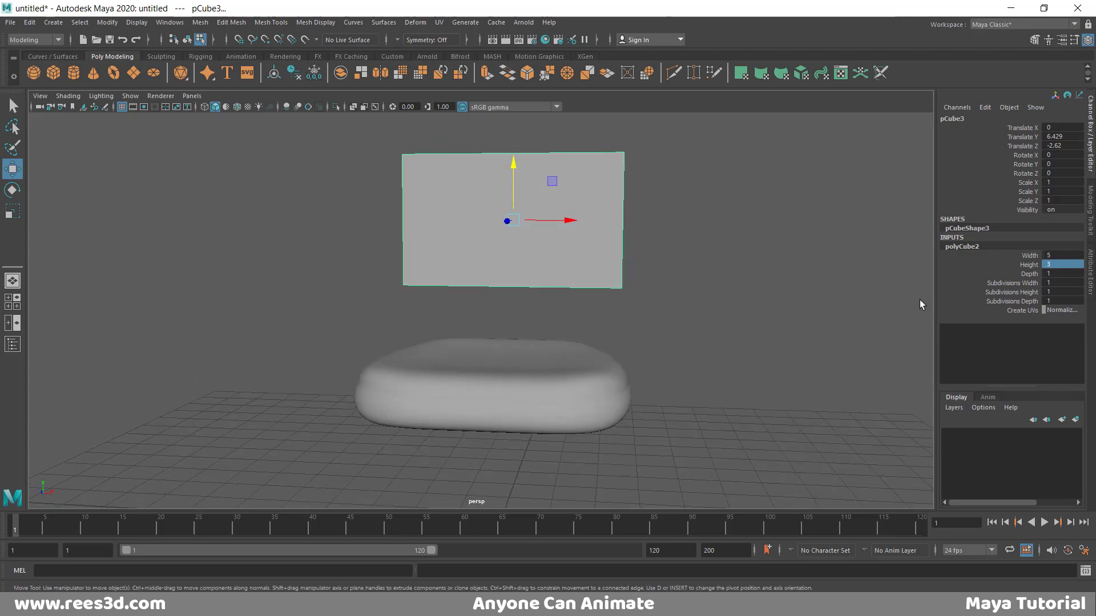
alt+middle_drag(651, 342, 670, 372)
alt+drag(670, 372, 626, 349)
alt+middle_drag(626, 349, 627, 368)
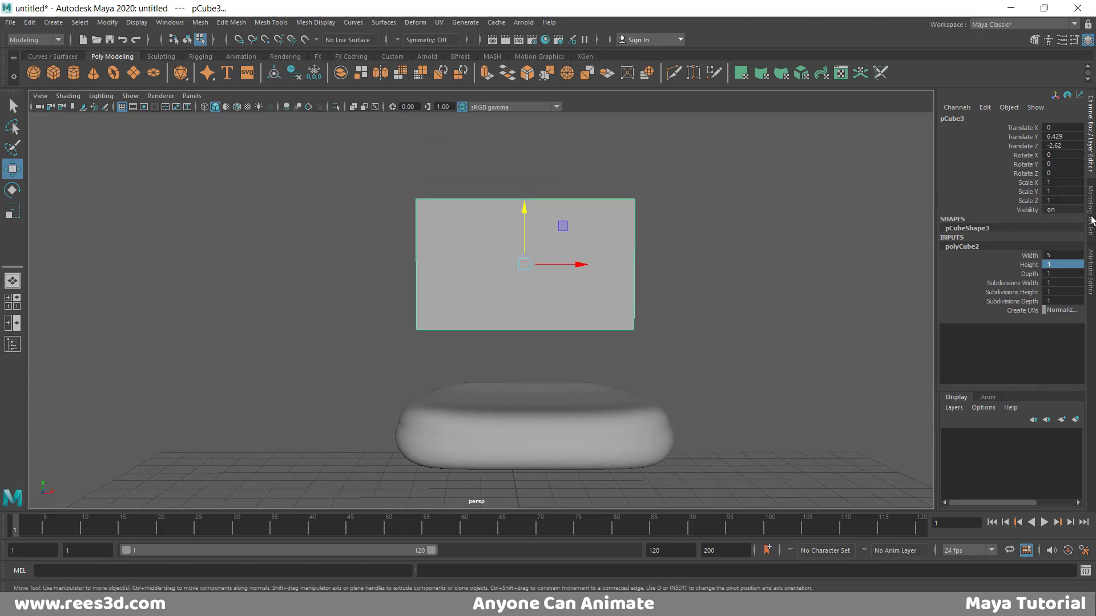
click(1013, 283)
middle_drag(662, 288, 696, 287)
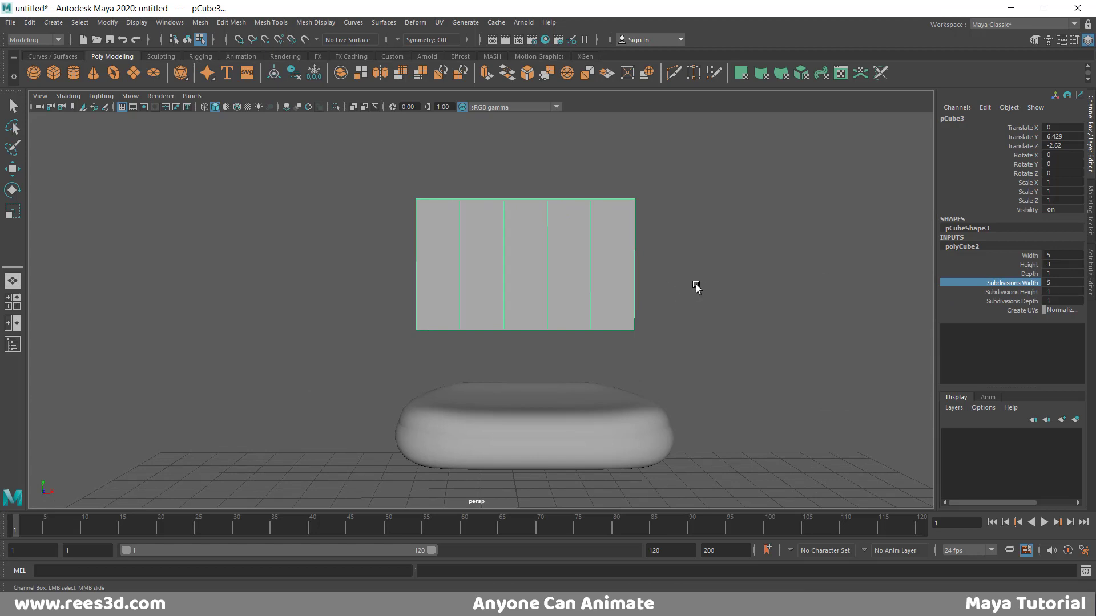
click(1013, 293)
middle_drag(671, 269, 692, 268)
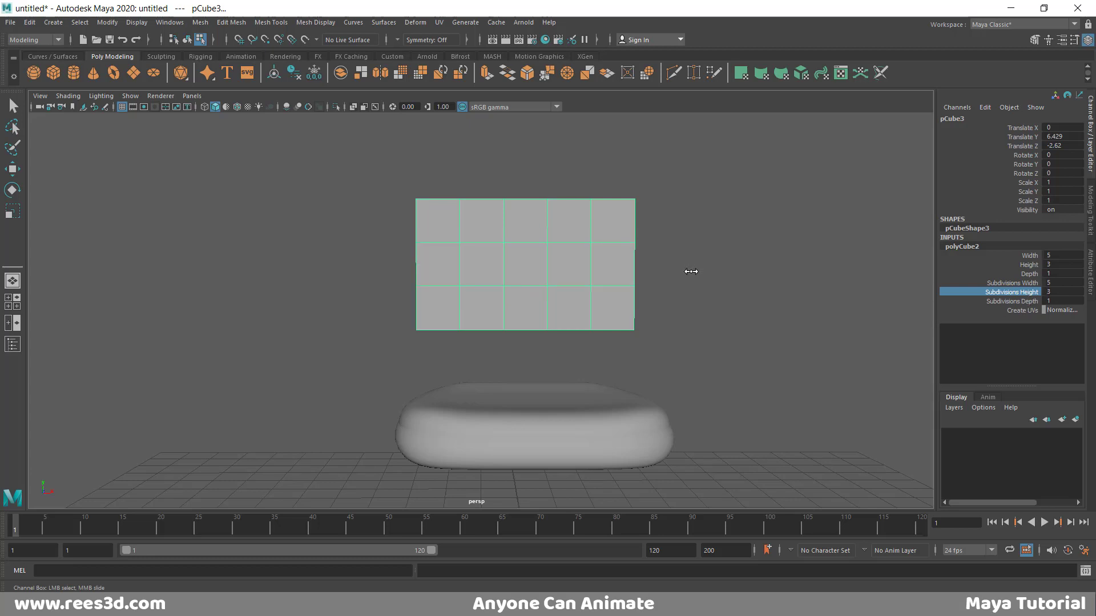
Switch to an enlarged front view framed on the subdivided block and the cushion.
alt+middle_drag(497, 311, 535, 283)
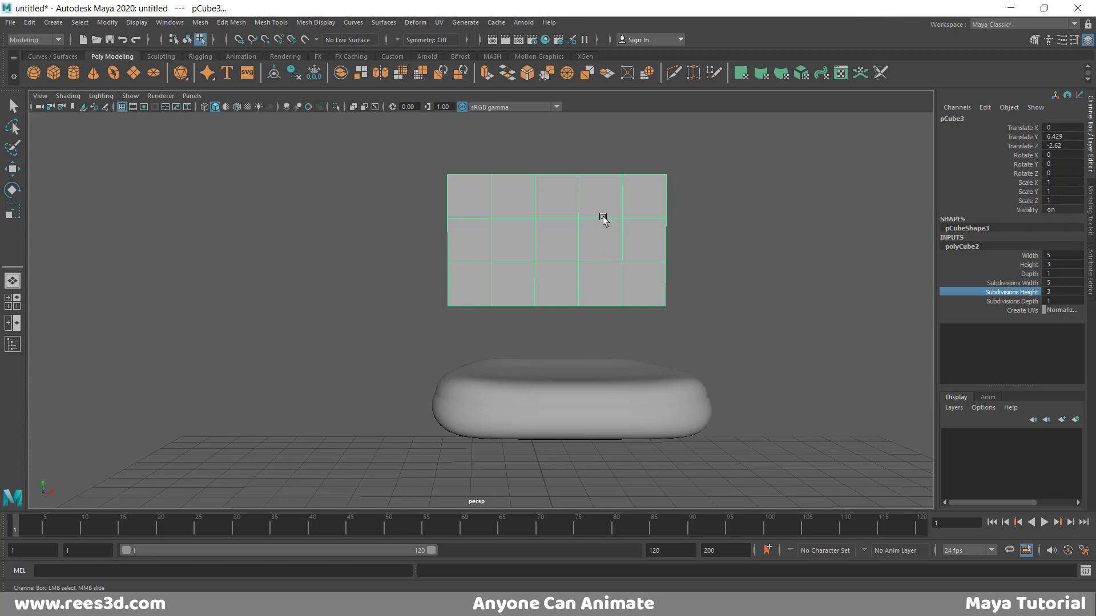
key(space)
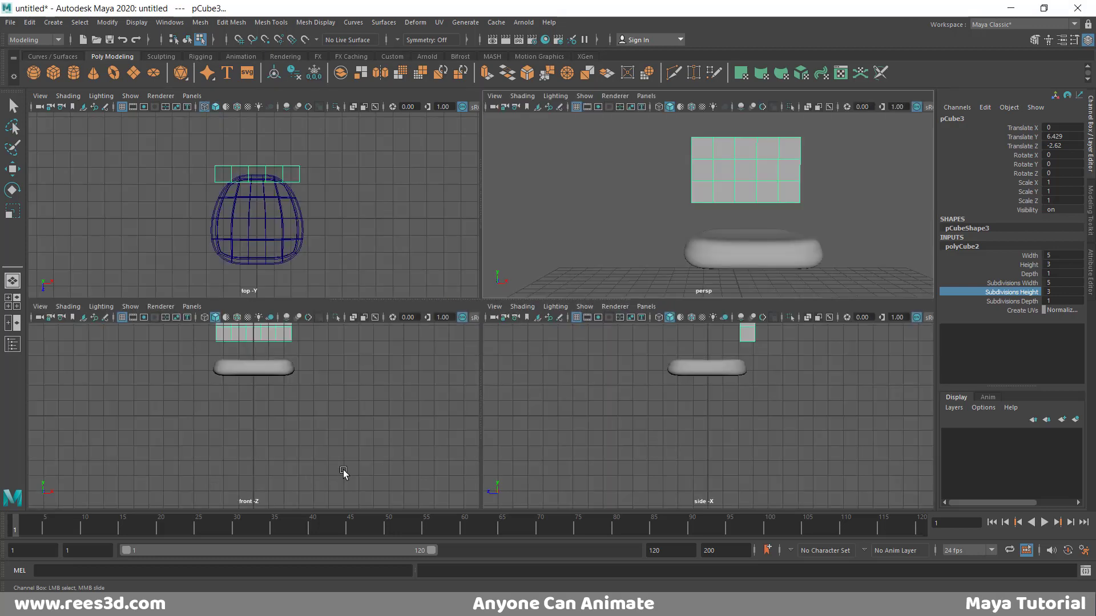
alt+middle_drag(227, 359, 237, 443)
alt+right_drag(238, 443, 323, 444)
key(space)
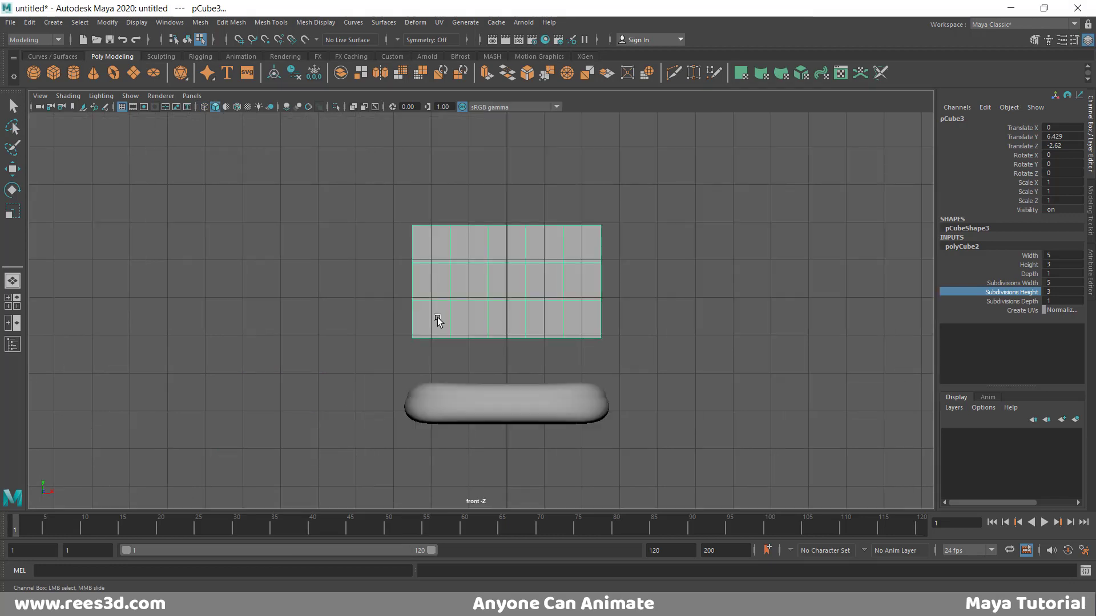
Scale the backrest block's bottom row of vertices inward horizontally to about half the block's width.
alt+middle_drag(437, 320, 377, 321)
alt+right_drag(377, 321, 537, 337)
alt+middle_drag(537, 338, 542, 316)
right_drag(516, 246, 442, 239)
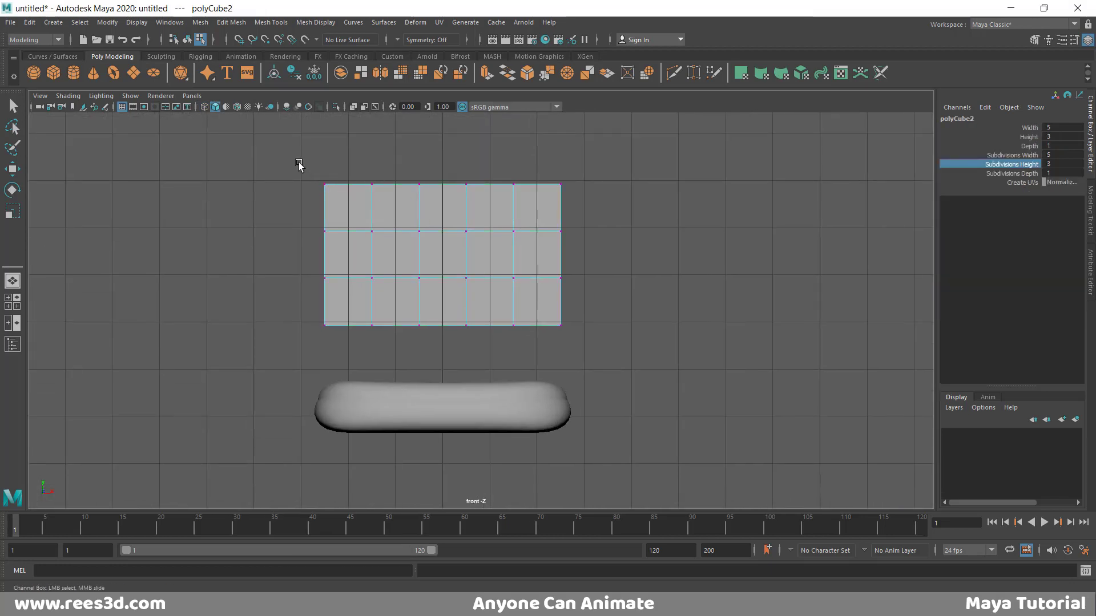
drag(303, 167, 322, 187)
key(w)
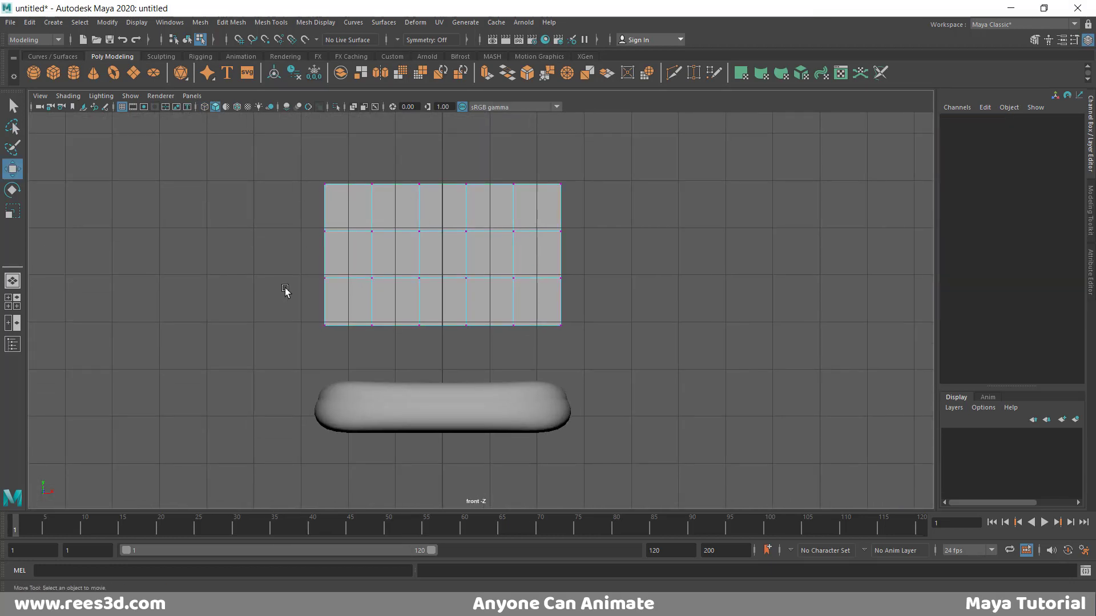
drag(286, 288, 630, 323)
key(e)
key(r)
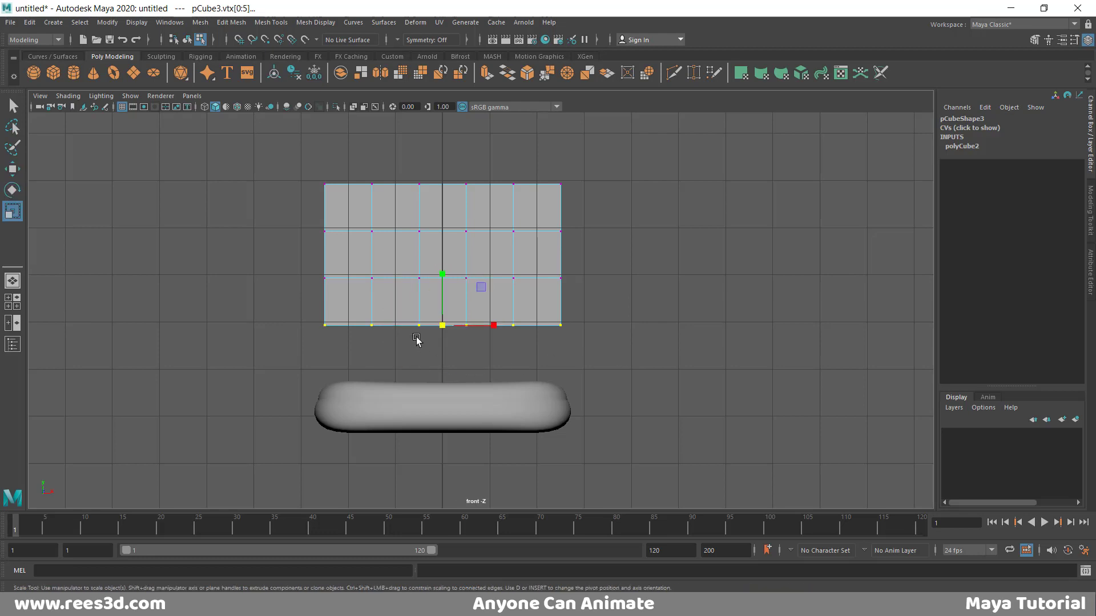
drag(498, 325, 466, 324)
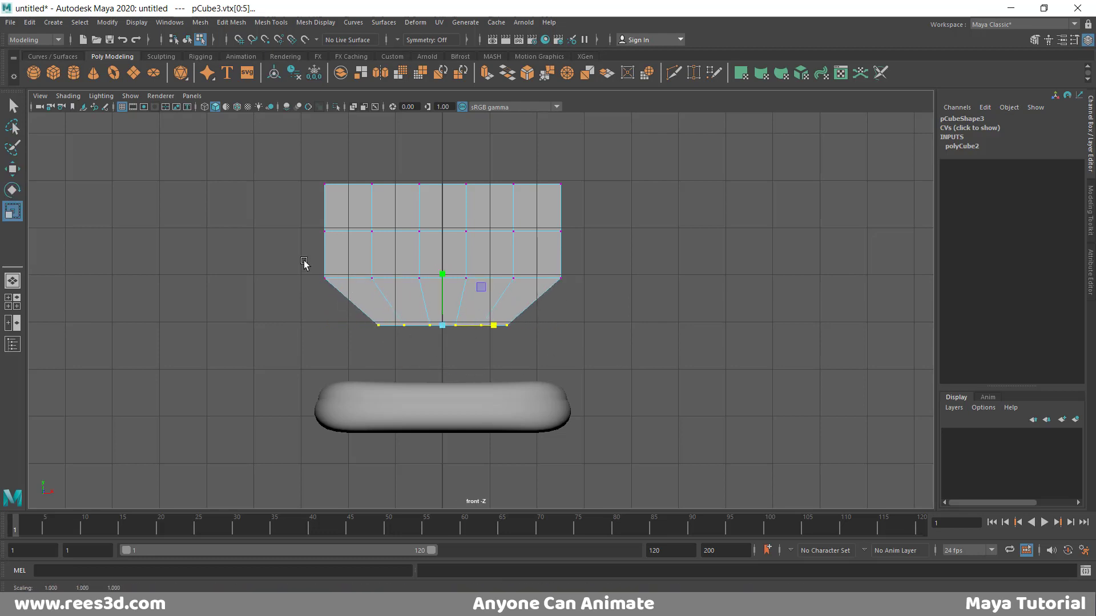
Narrow the backrest's lower-middle vertex row slightly and its top vertex row to about four fifths of its width.
drag(306, 265, 583, 277)
drag(491, 279, 484, 280)
drag(315, 176, 586, 202)
drag(504, 188, 481, 186)
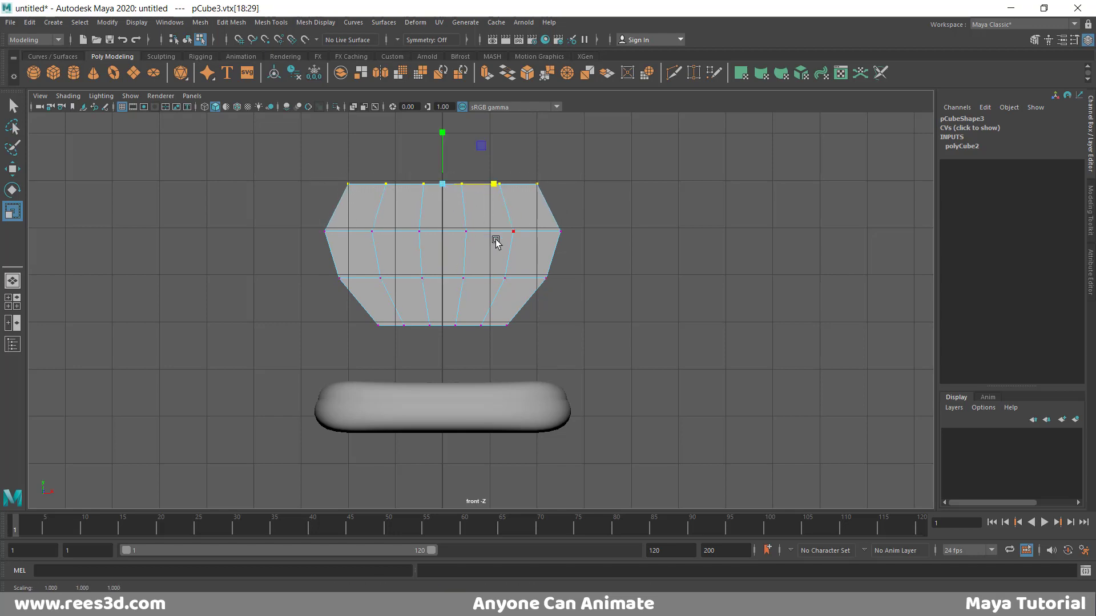
Scale the backrest's lower-middle vertex row further inward horizontally to about 0.758.
alt+middle_drag(527, 290, 528, 306)
drag(329, 283, 556, 315)
drag(499, 295, 485, 296)
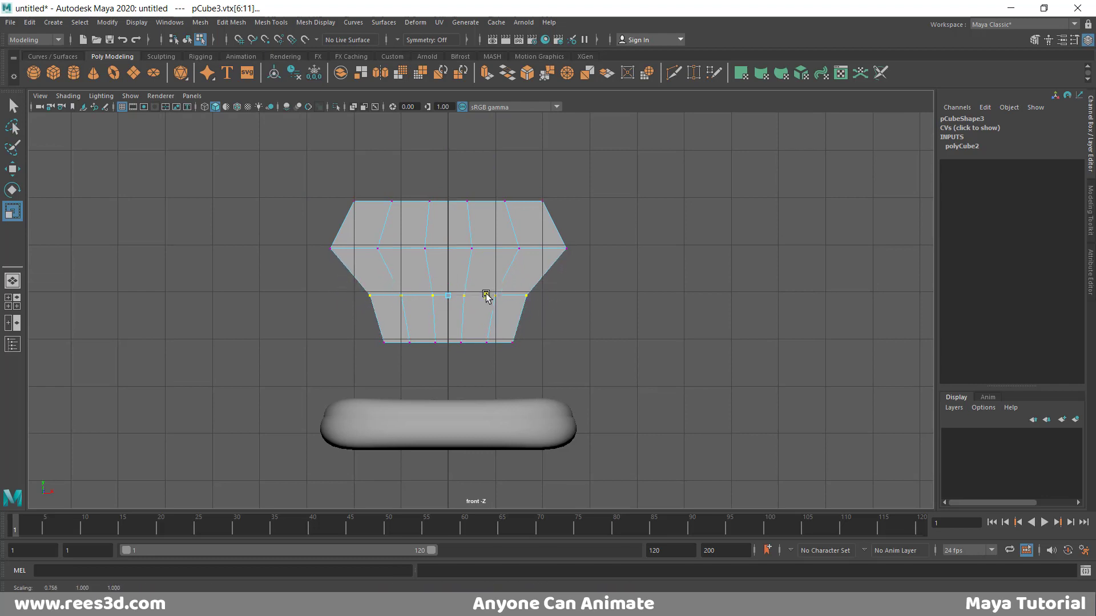
Raise the inner vertices of the backrest's top row, with the middle two highest, to arch the top edge.
alt+middle_drag(546, 327, 538, 316)
alt+right_drag(539, 315, 577, 335)
alt+middle_drag(577, 335, 571, 356)
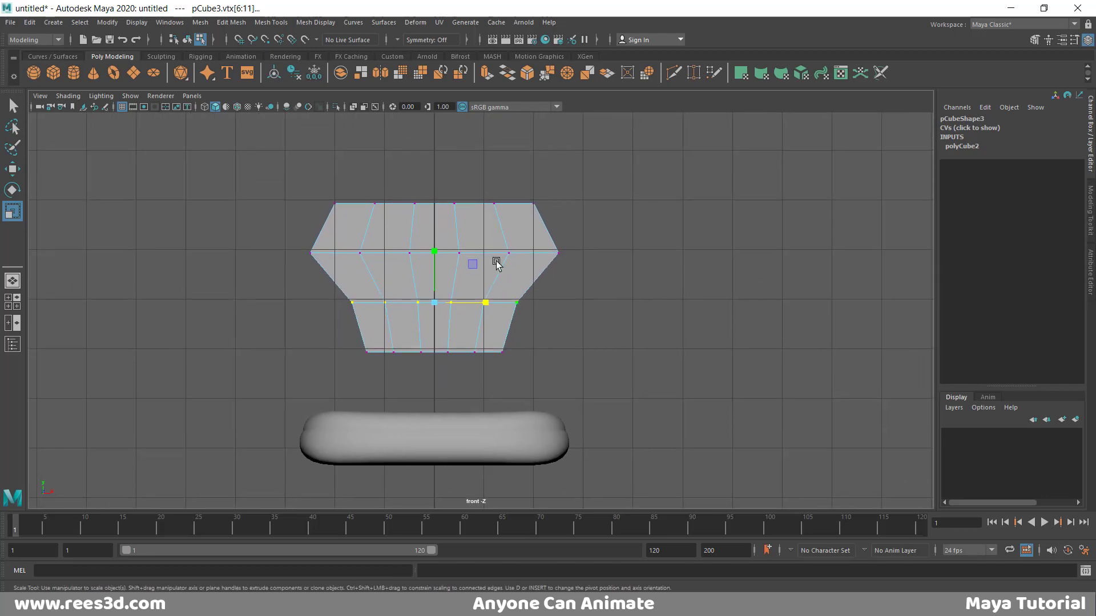
right_drag(498, 249, 466, 256)
drag(366, 189, 510, 216)
key(w)
mouse_move(434, 167)
mouse_down()
mouse_move(433, 156)
mouse_move(455, 200)
mouse_move(435, 148)
mouse_up()
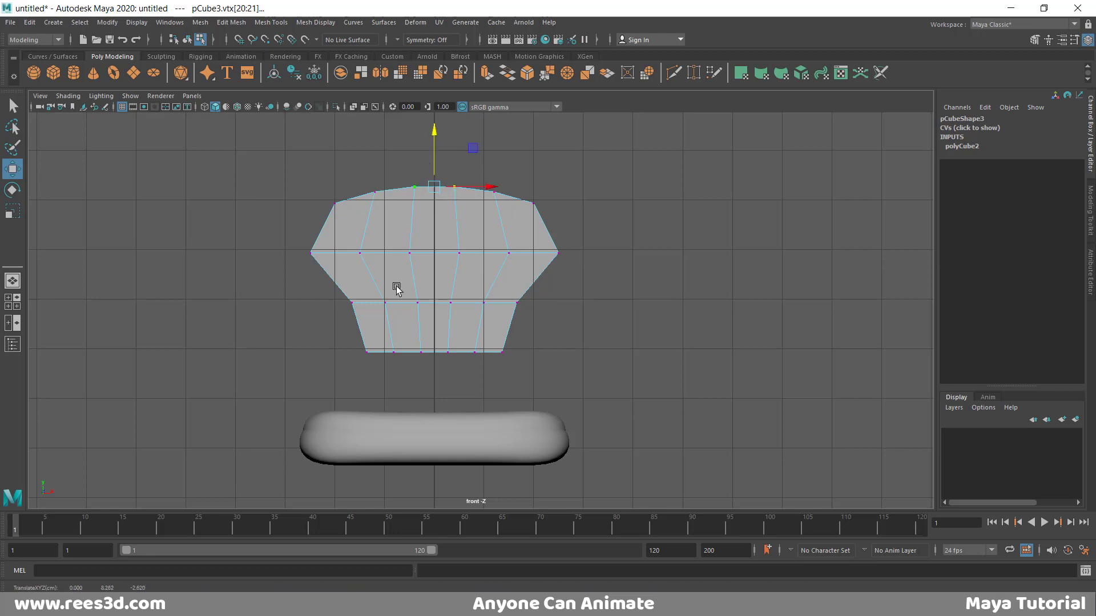
Lower the inner vertices of the backrest's bottom row, with the middle two lowest, to round the bottom edge.
drag(383, 341, 485, 372)
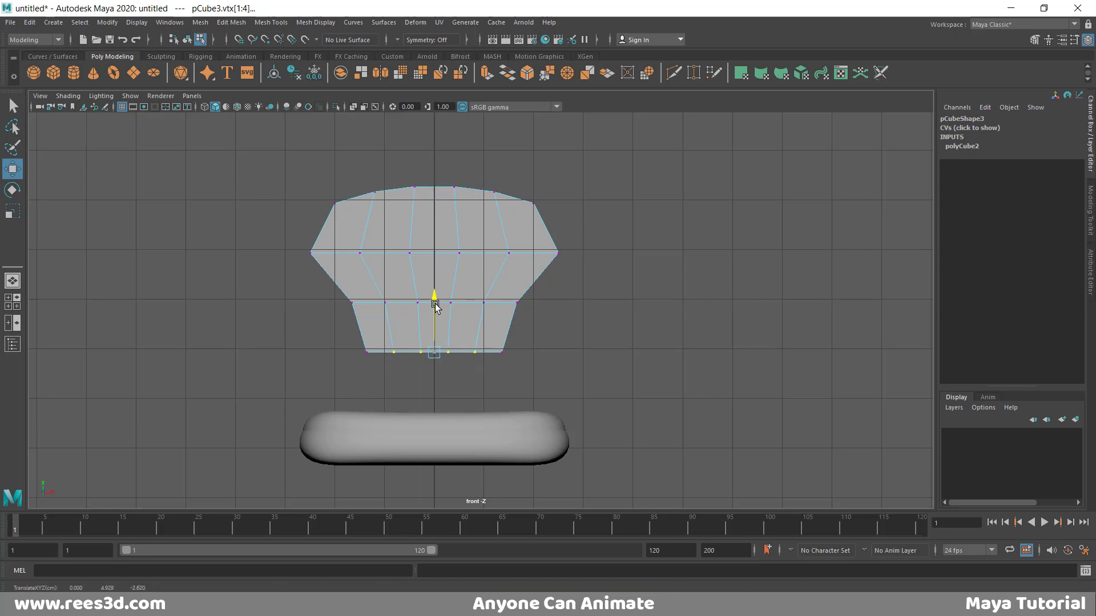
drag(436, 303, 435, 313)
drag(411, 349, 454, 372)
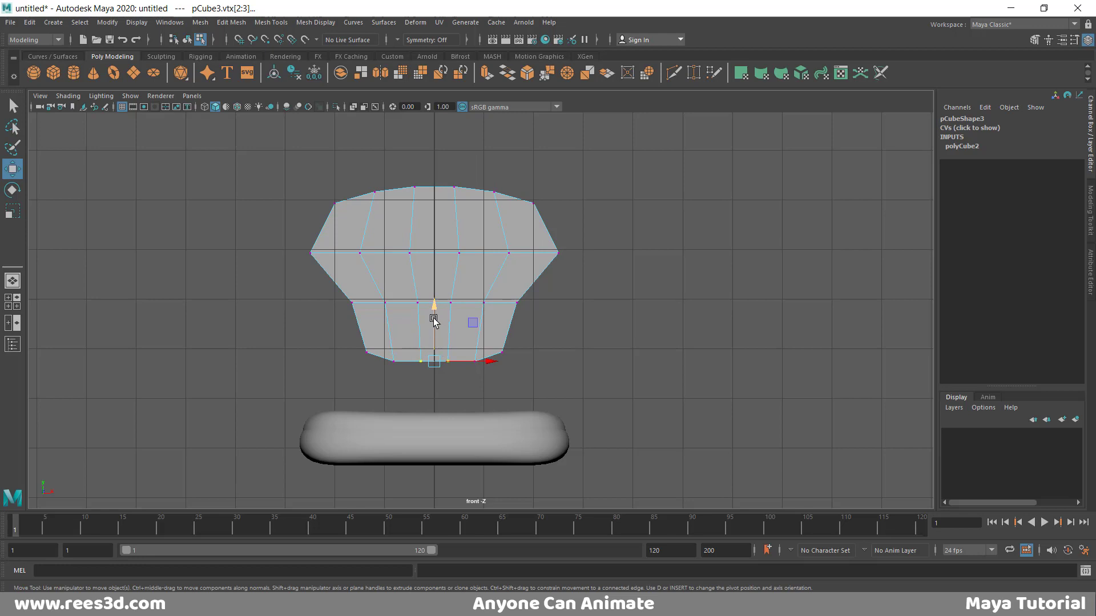
drag(434, 320, 434, 324)
Preview the backrest smoothed, and return it to unsmoothed display in the perspective view seen from the side.
right_drag(519, 291, 574, 272)
key(3)
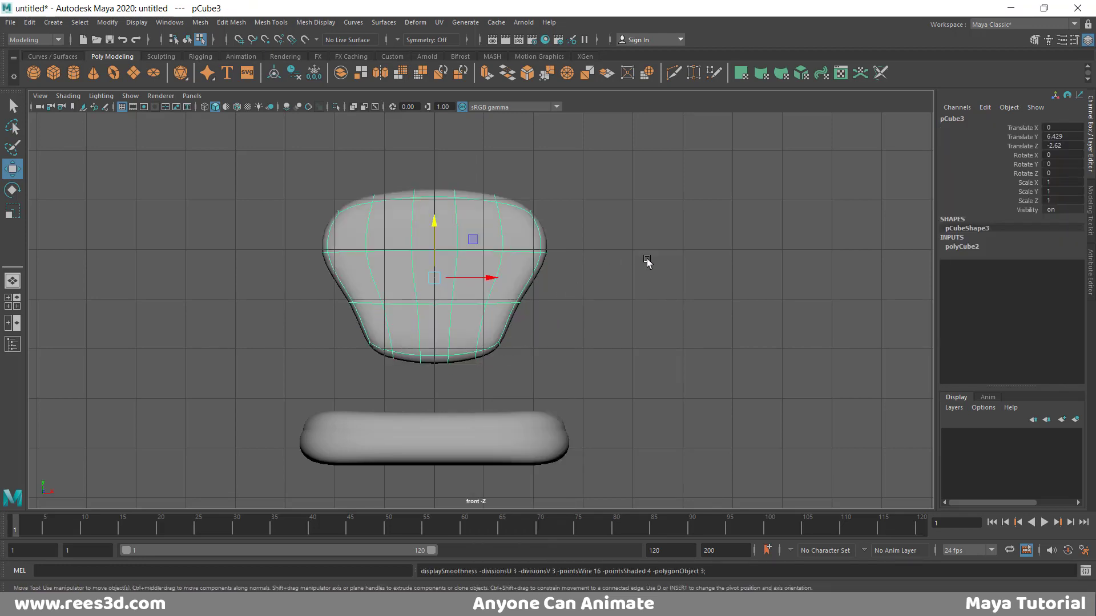
click(646, 259)
key(space)
alt+drag(680, 328, 629, 308)
click(558, 286)
key(1)
right_drag(635, 171, 619, 300)
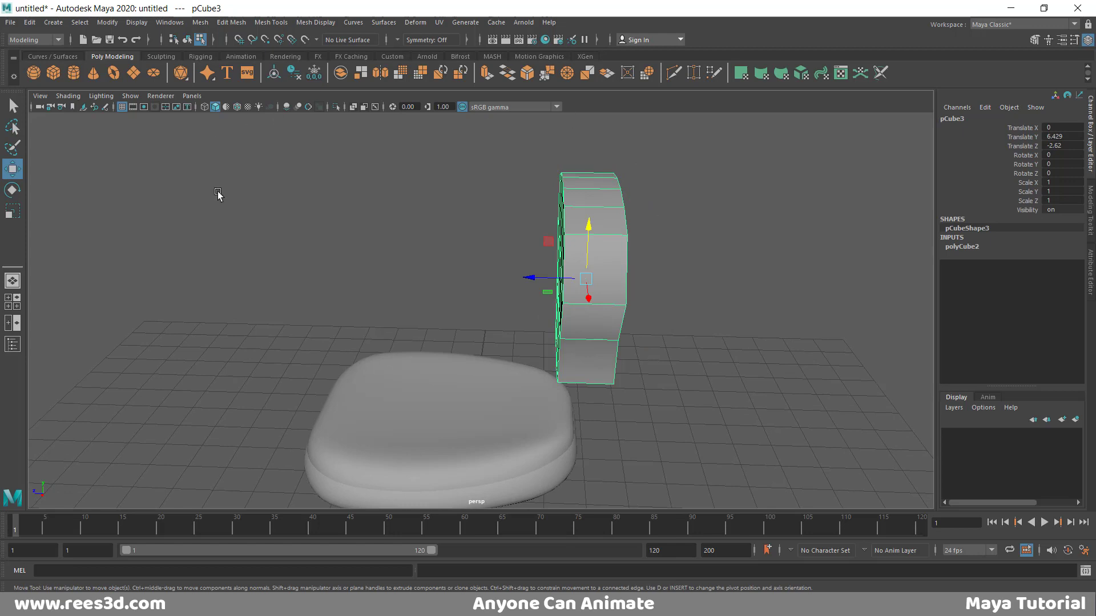
Insert one edge loop around the middle of the backrest's thickness using the Multiple edge loops option set to 1.
shift+right_drag(564, 180, 536, 194)
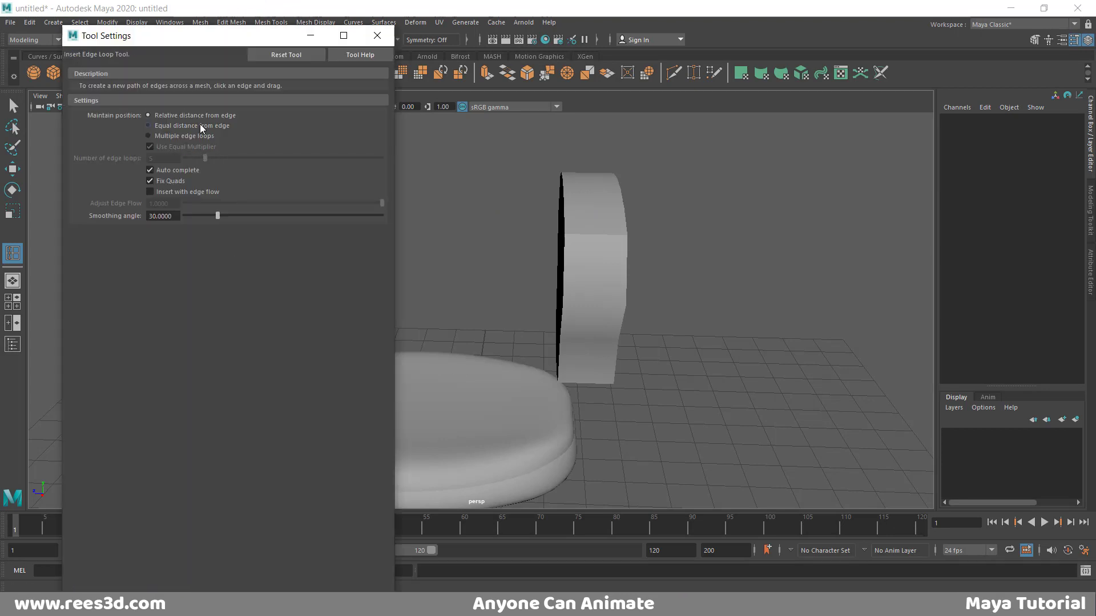
click(176, 135)
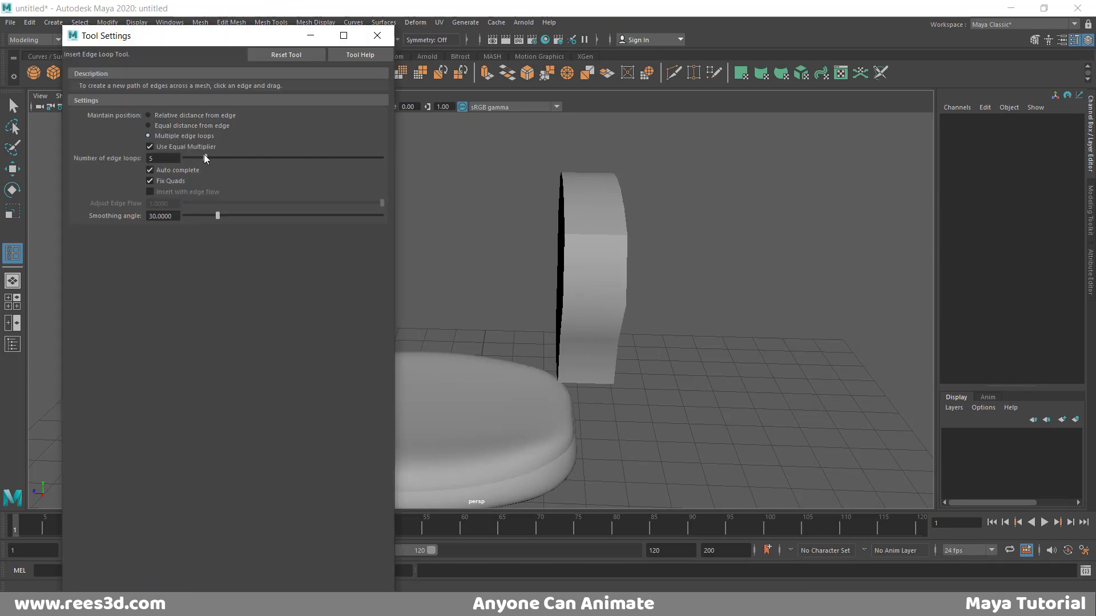
drag(203, 155, 179, 162)
click(599, 240)
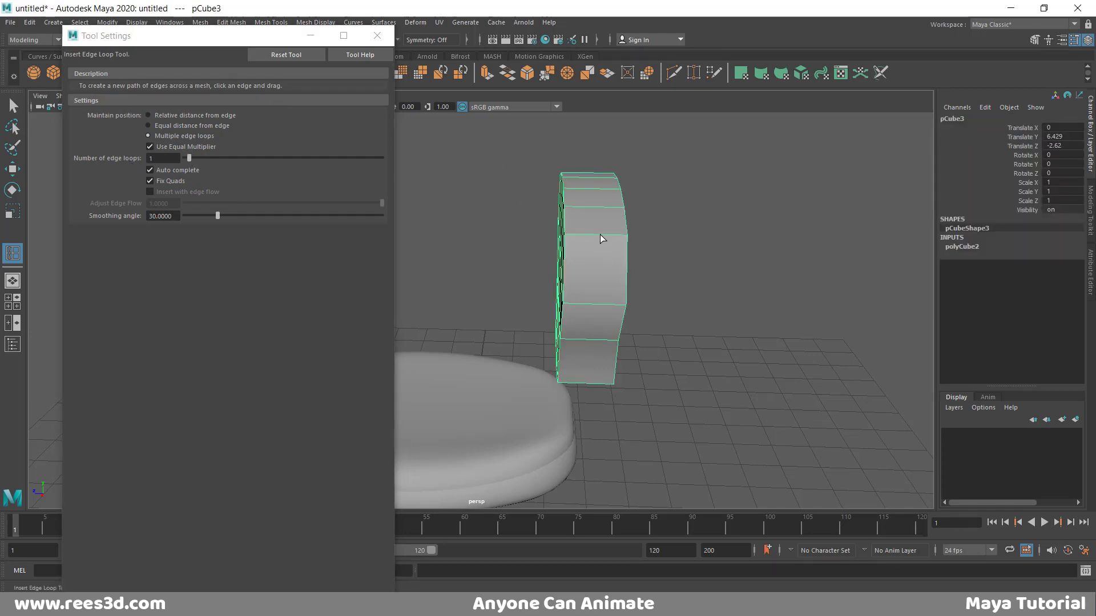
drag(602, 239, 589, 252)
Scale the new edge loop around the backrest's thickness slightly outward vertically.
alt+drag(612, 348, 626, 297)
click(377, 36)
key(w)
right_drag(582, 222, 583, 191)
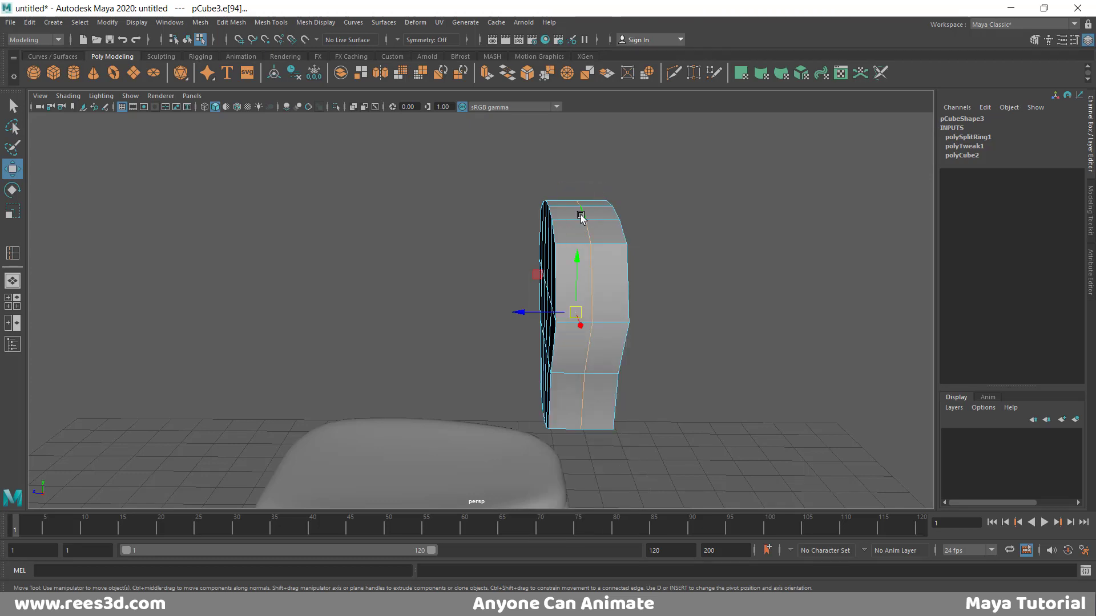
key(r)
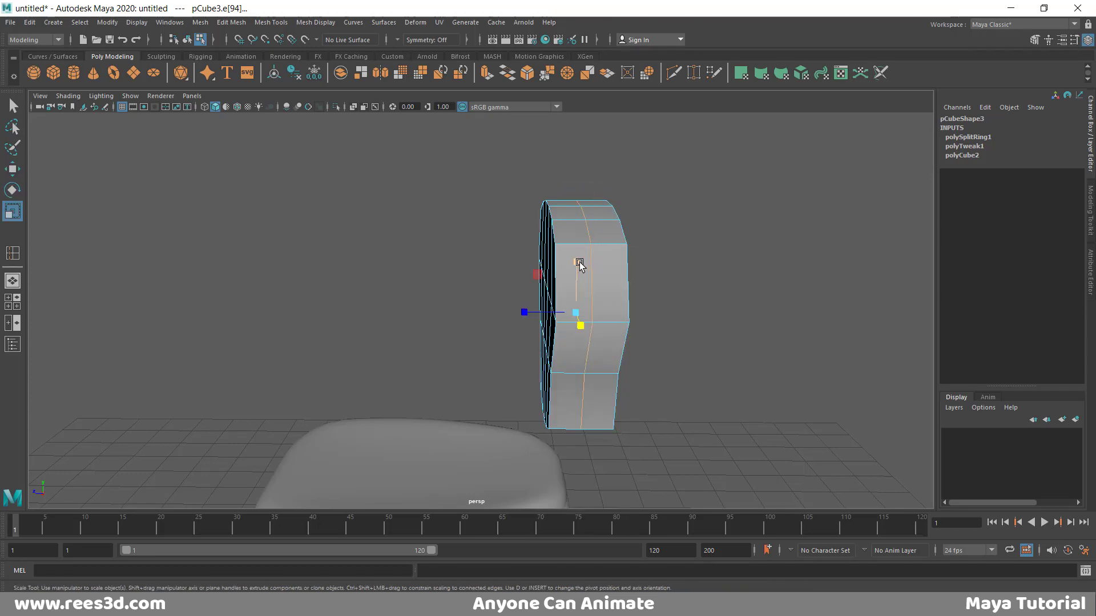
drag(580, 262, 580, 257)
Preview the smoothed backrest with its bulged rim from several angles, and restore its unsmoothed display.
alt+drag(579, 314, 642, 302)
key(w)
right_drag(641, 302, 648, 357)
key(3)
click(654, 337)
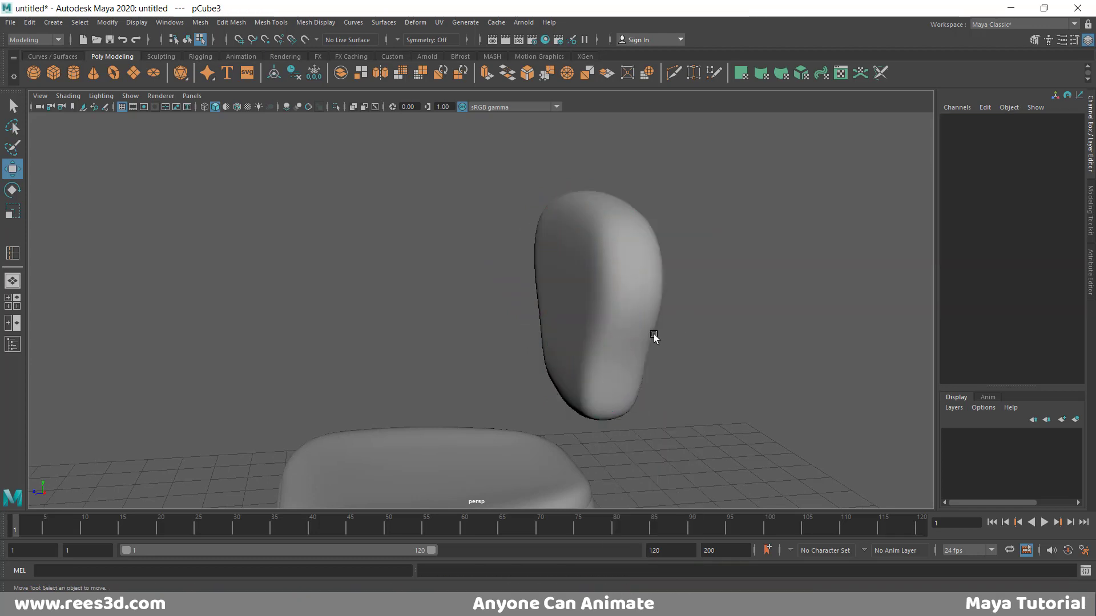
alt+drag(653, 336, 579, 228)
key(1)
Move the vertical loop of faces down the middle of the backrest slightly backward, away from the seat.
right_drag(592, 204, 591, 236)
click(574, 225)
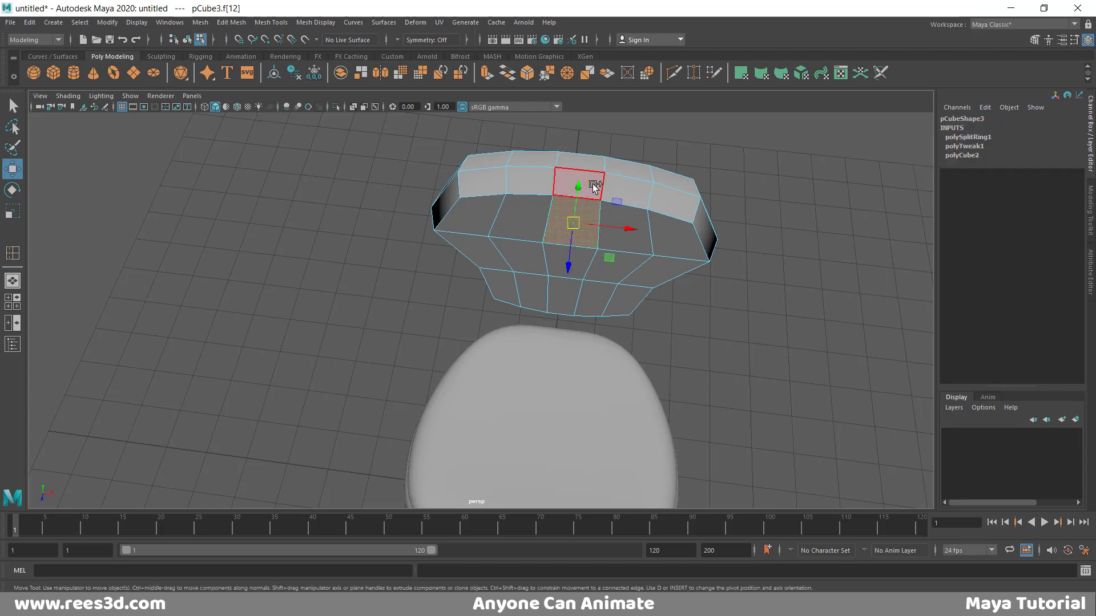
shift+click(594, 187)
alt+drag(594, 215, 563, 340)
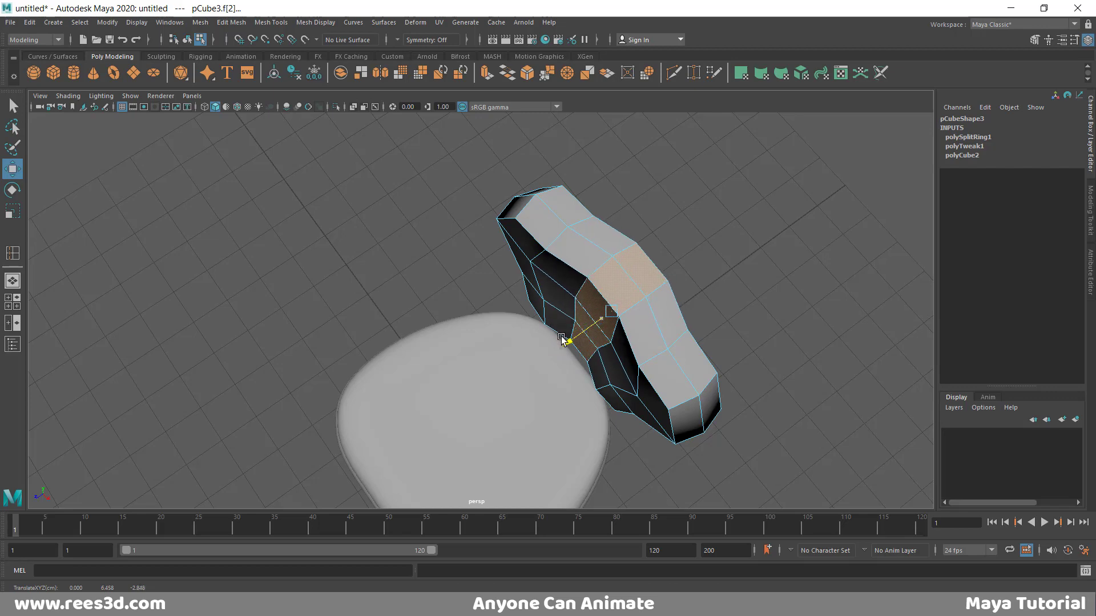
alt+drag(639, 351, 677, 305)
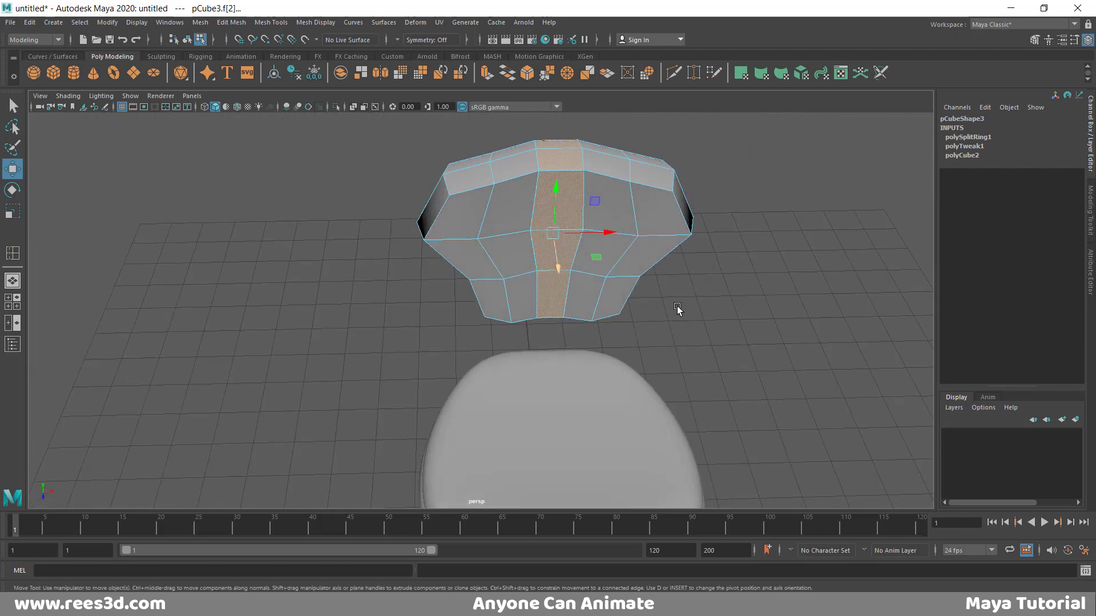
Shift the vertical edge loops on either side of the backrest's middle faces slightly backward.
click(610, 103)
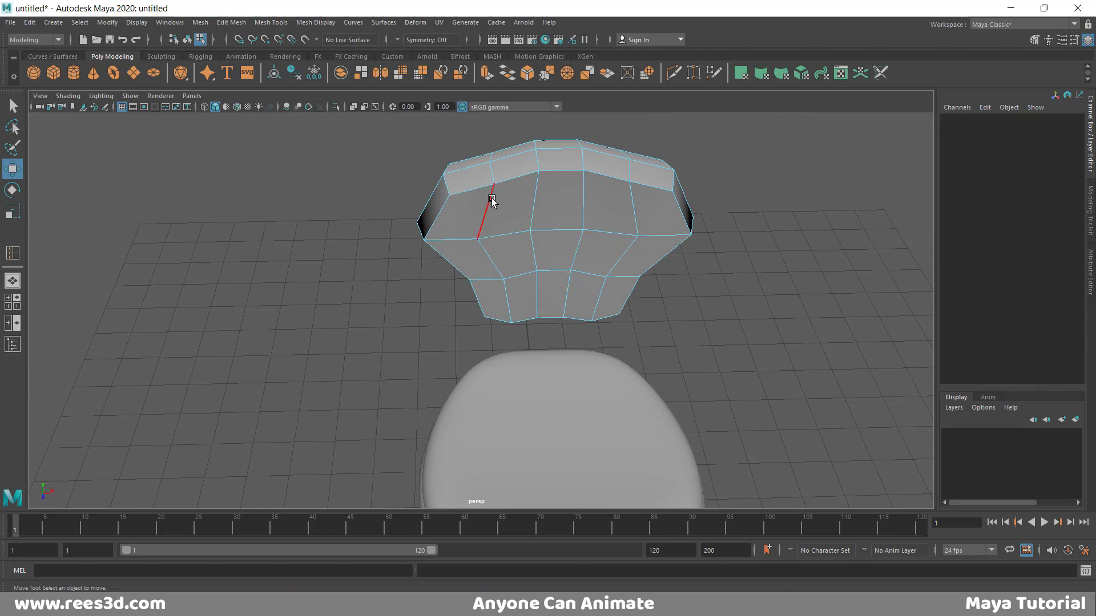
double_click(492, 201)
alt+drag(609, 238, 603, 262)
Preview the backrest smoothed, examine its curve from above and the front, and restore its unsmoothed display.
right_drag(602, 262, 594, 314)
right_drag(582, 331, 583, 330)
key(3)
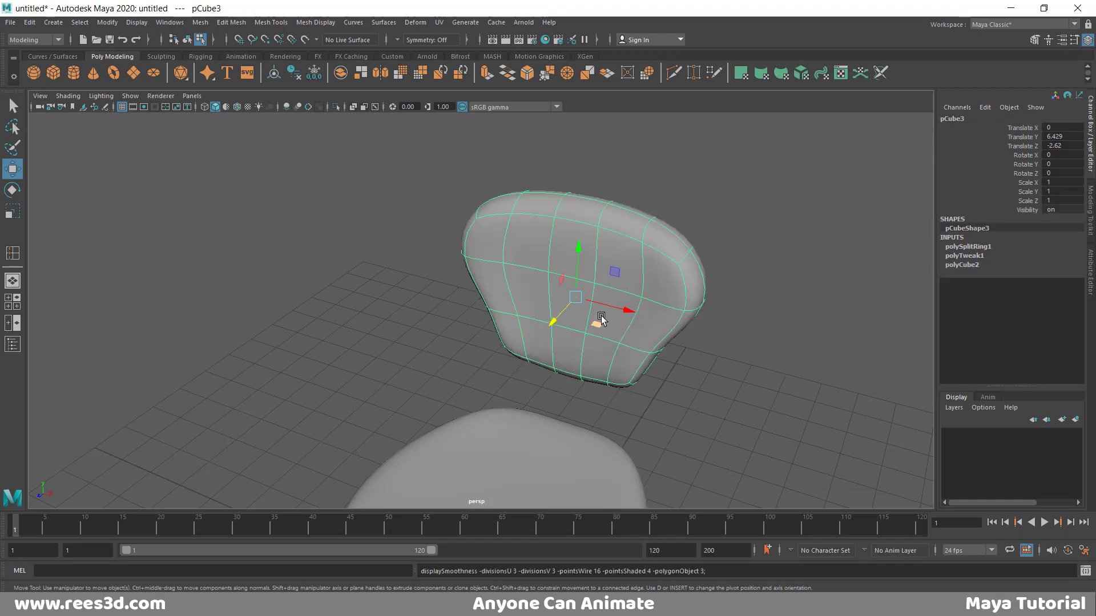
click(741, 258)
alt+drag(728, 279, 688, 352)
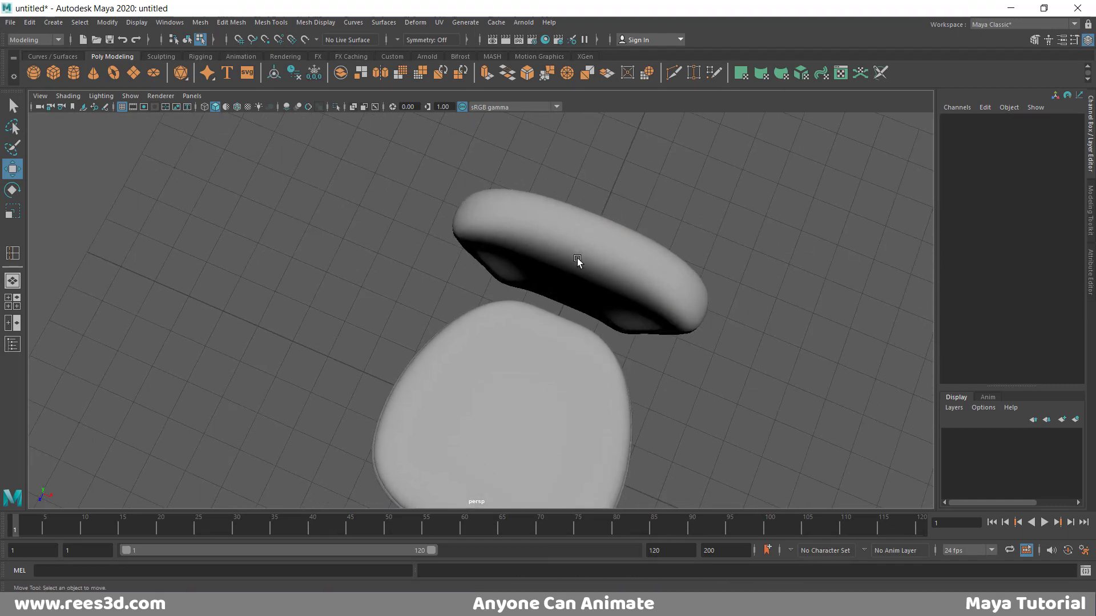
alt+drag(509, 244, 557, 290)
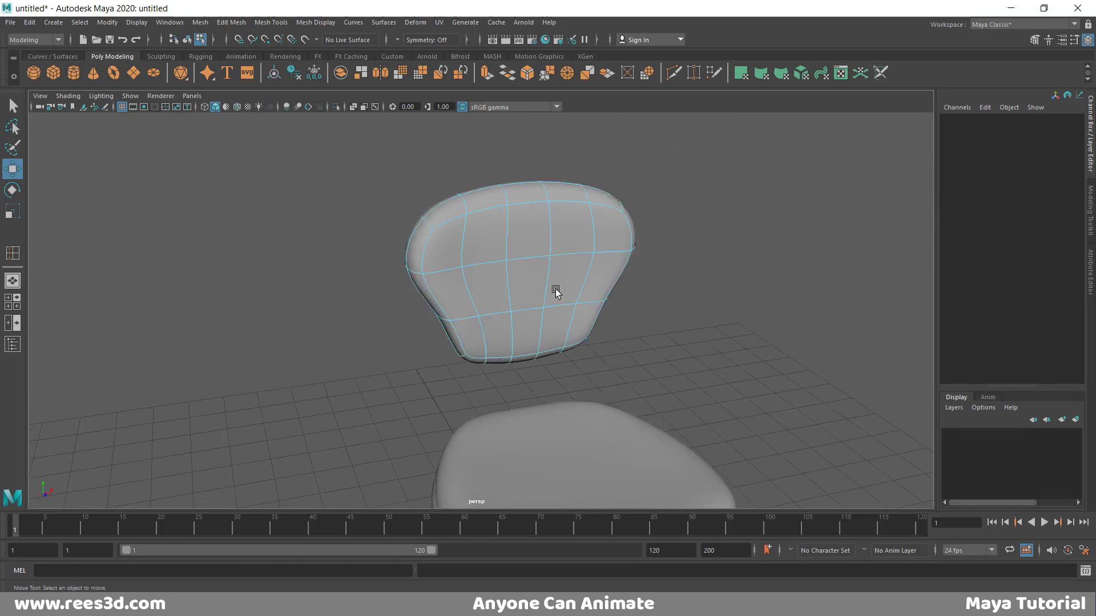
key(1)
Select the middle three columns of faces on the backrest's underside, and return to object selection.
alt+drag(558, 345, 661, 277)
alt+middle_drag(394, 348, 496, 272)
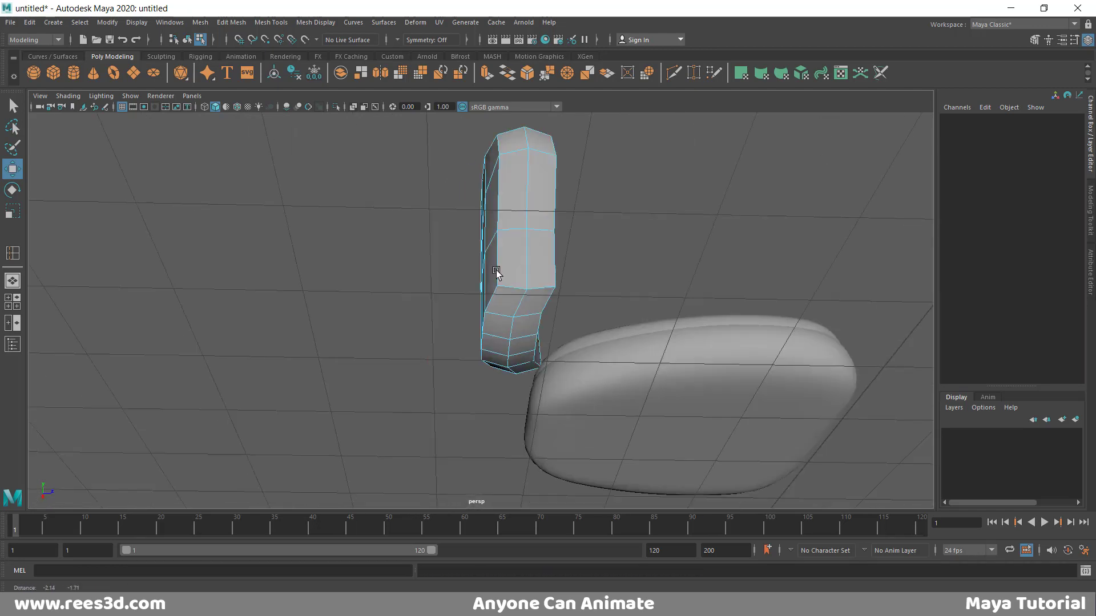
alt+right_drag(496, 272, 625, 307)
alt+drag(626, 307, 550, 223)
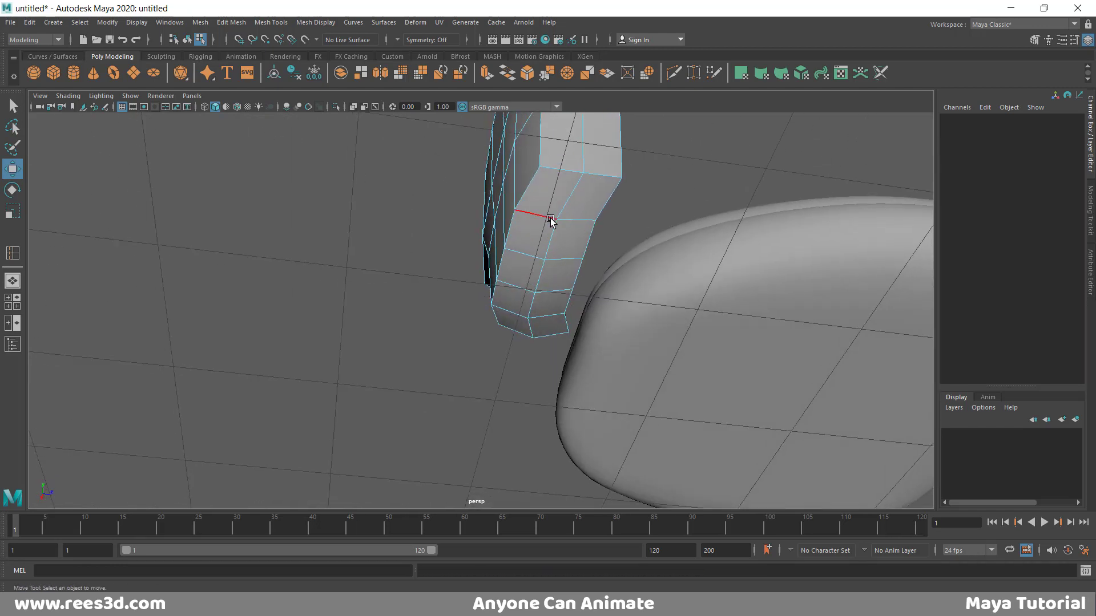
right_drag(550, 218, 557, 249)
click(534, 237)
shift+click(559, 245)
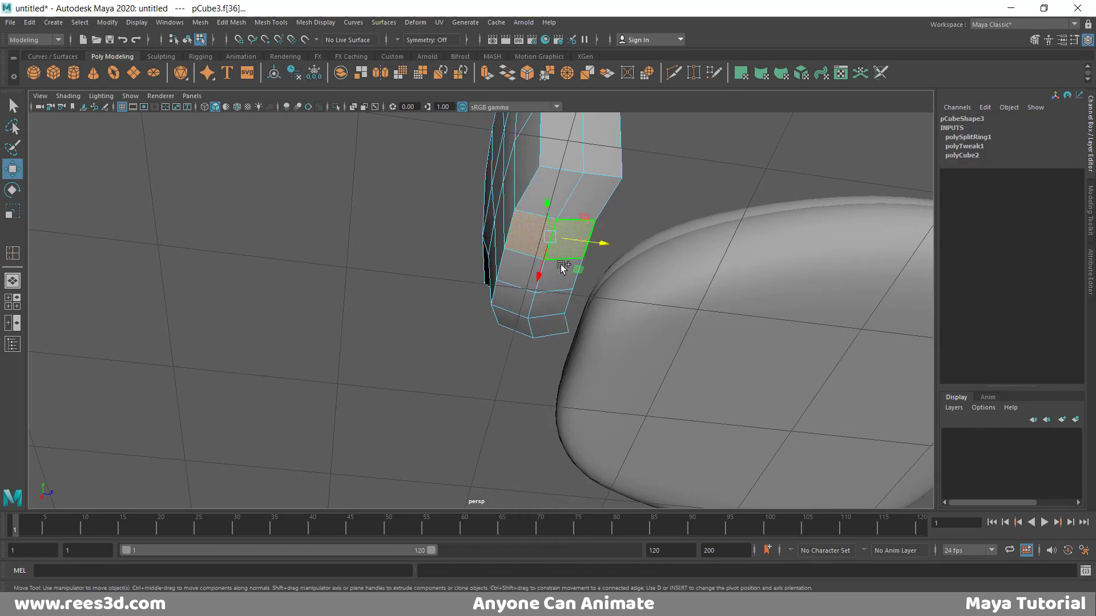
shift+click(561, 272)
shift+click(513, 270)
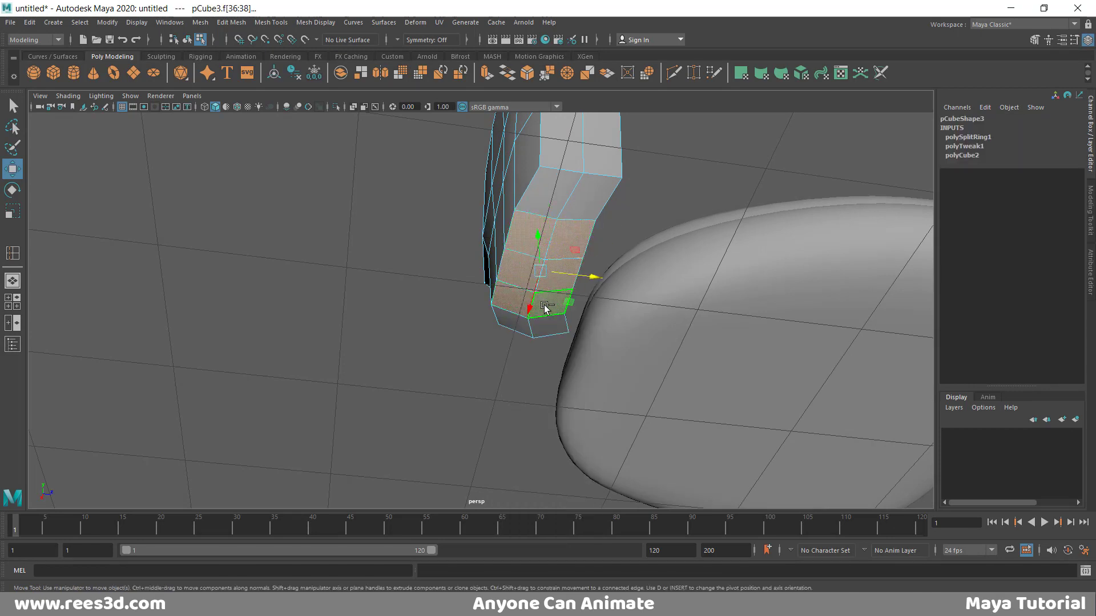
alt+drag(537, 299, 540, 325)
drag(578, 248, 532, 285)
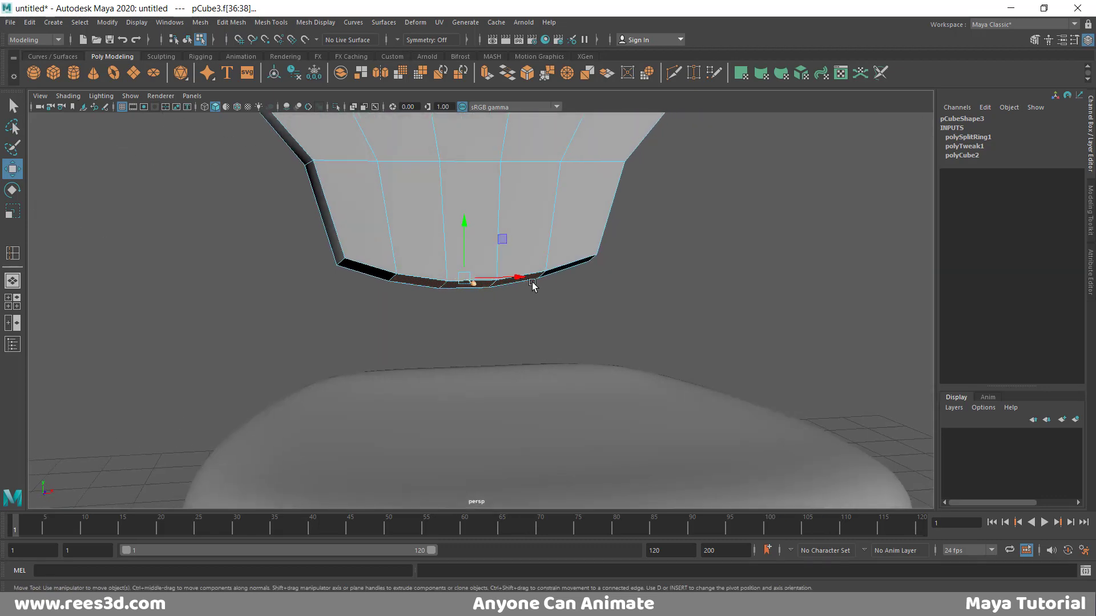
alt+right_drag(570, 259, 495, 235)
alt+drag(495, 235, 316, 271)
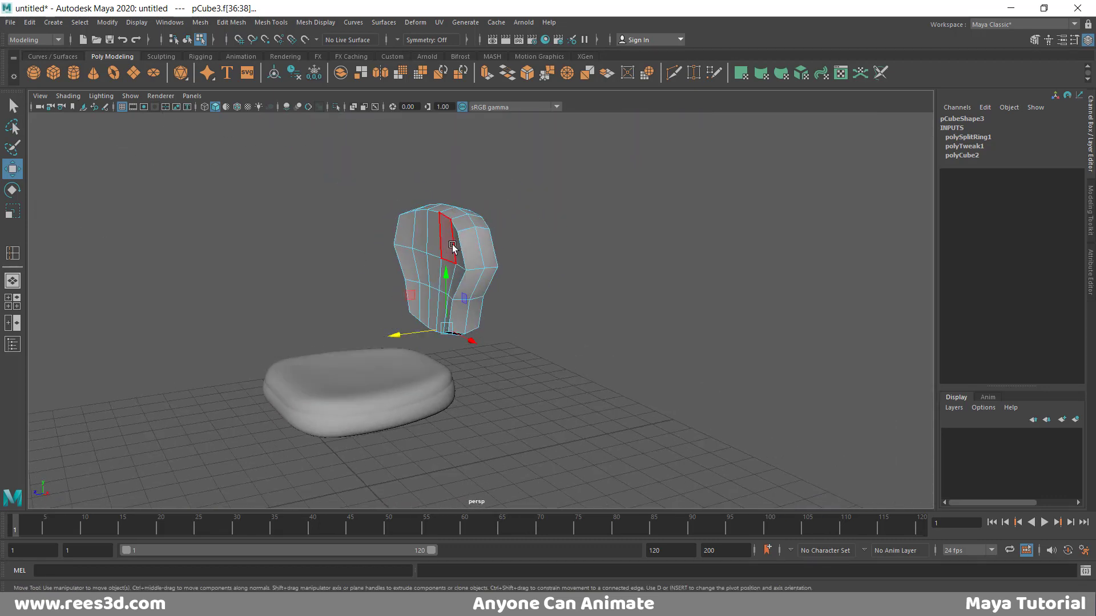
right_drag(453, 245, 465, 313)
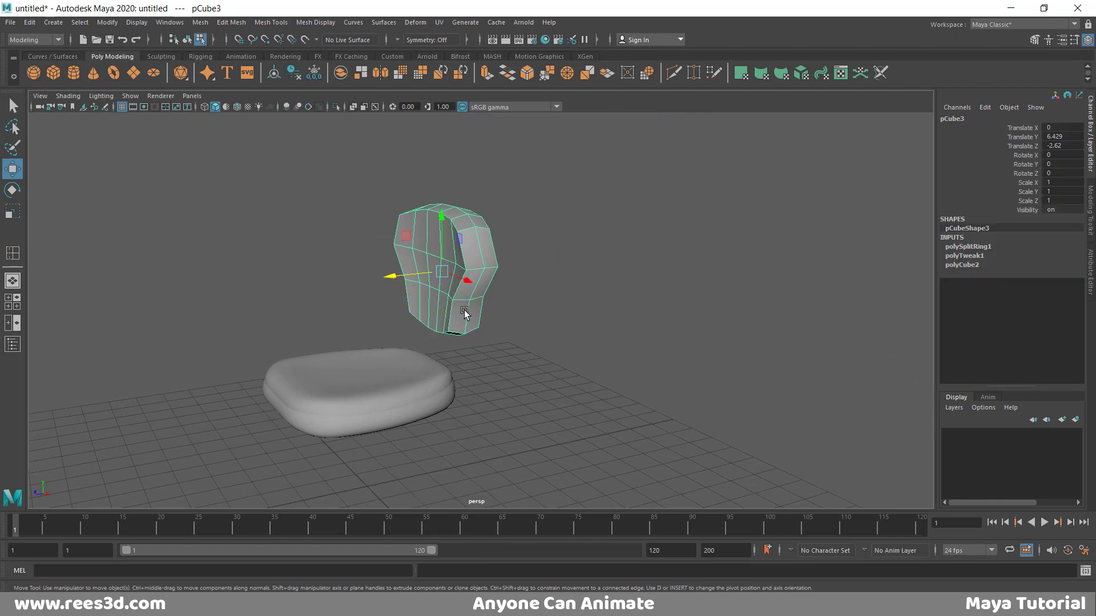
Check the smoothed backrest together with the seat cushion, and switch it back to unsmoothed display.
mouse_move(513, 308)
alt+mouse_down()
mouse_move(494, 284)
mouse_move(489, 304)
mouse_move(521, 313)
mouse_move(461, 304)
mouse_move(511, 307)
alt+mouse_up()
key(3)
click(521, 314)
right_drag(428, 249, 429, 272)
alt+drag(429, 271, 434, 297)
key(1)
Try duplicating the backrest and scaling the copy up to about 1.1, and undo the attempt.
right_drag(442, 237, 409, 309)
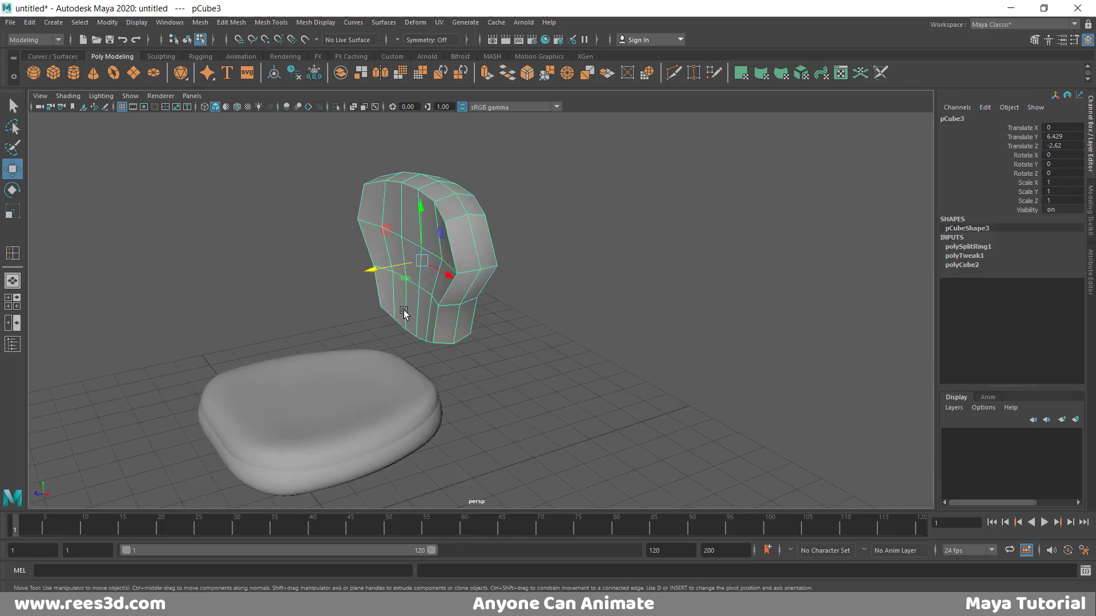
key(ctrl+d)
key(ctrl+z)
key(ctrl+z)
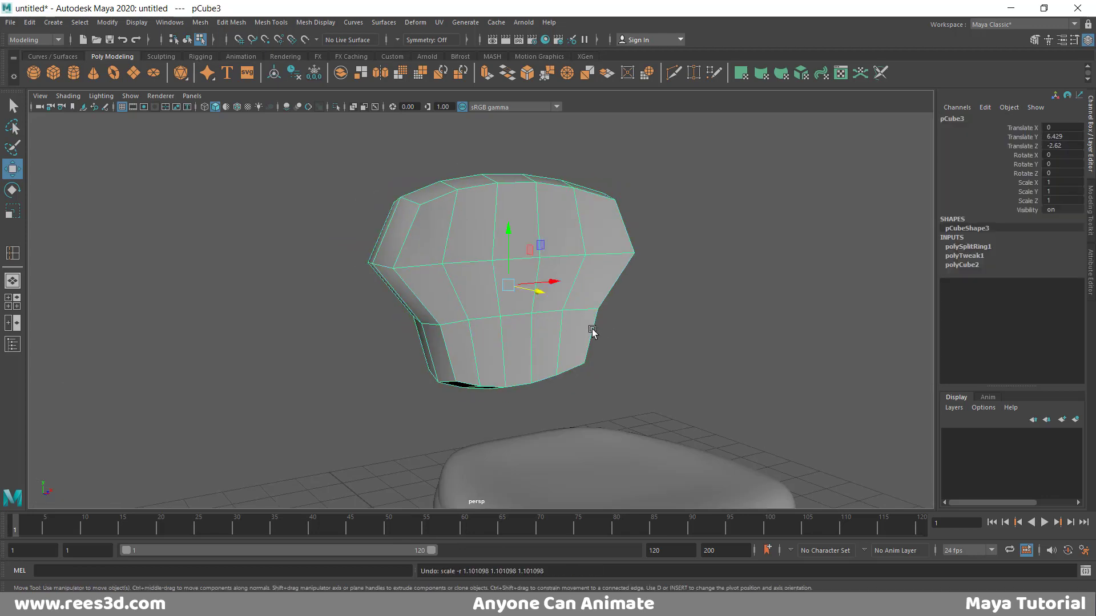
alt+drag(592, 332, 533, 345)
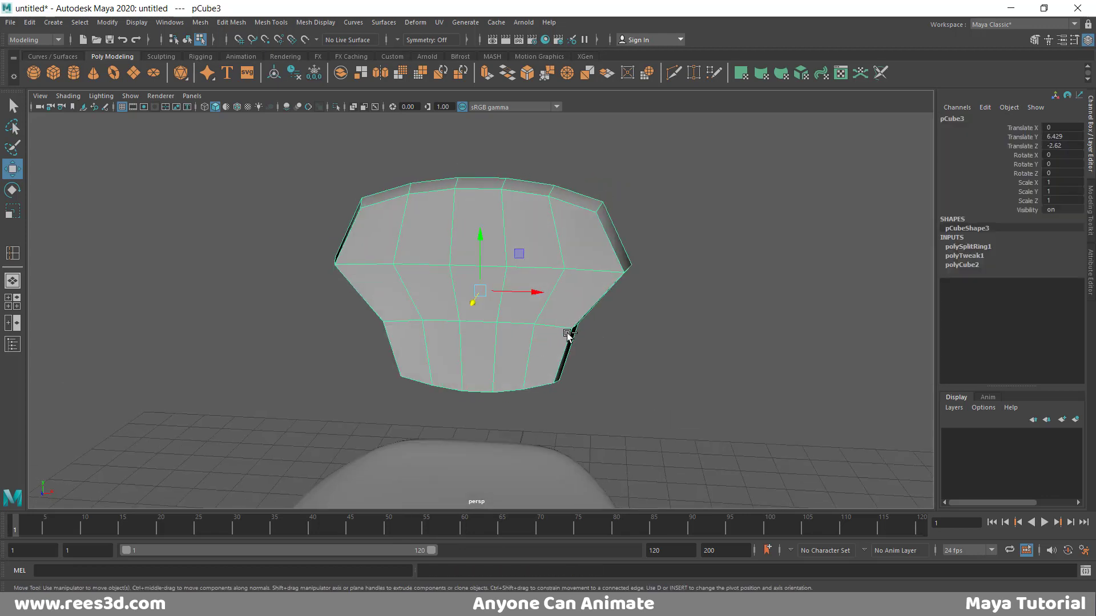
Duplicate the backrest and scale the copy up uniformly to about 1.07, checking it against the original in wireframe.
key(ctrl+d)
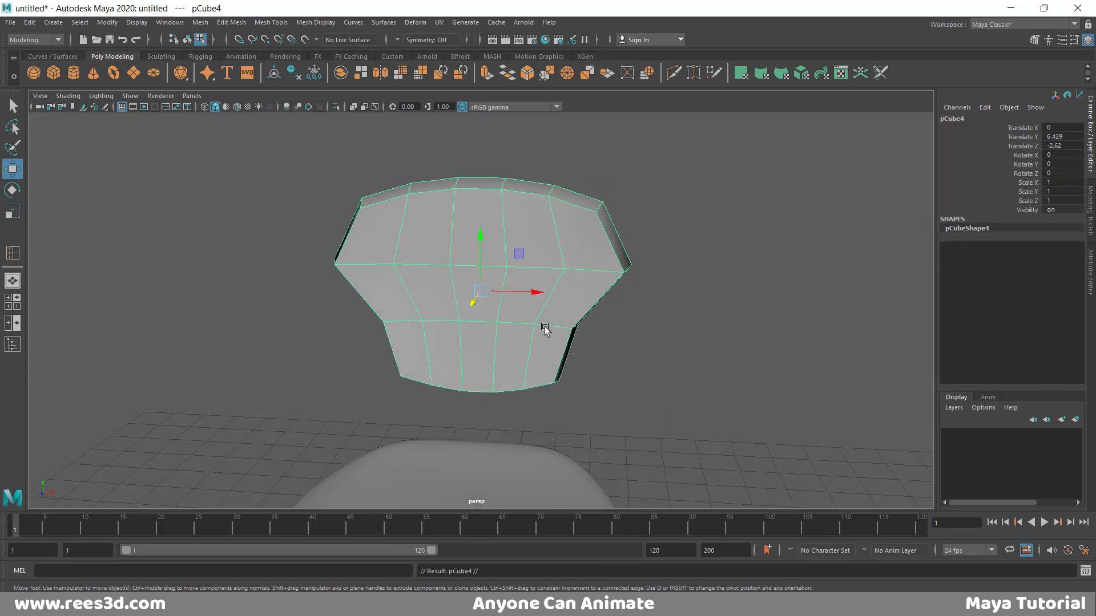
key(e)
key(r)
drag(480, 290, 532, 269)
key(4)
drag(448, 293, 438, 298)
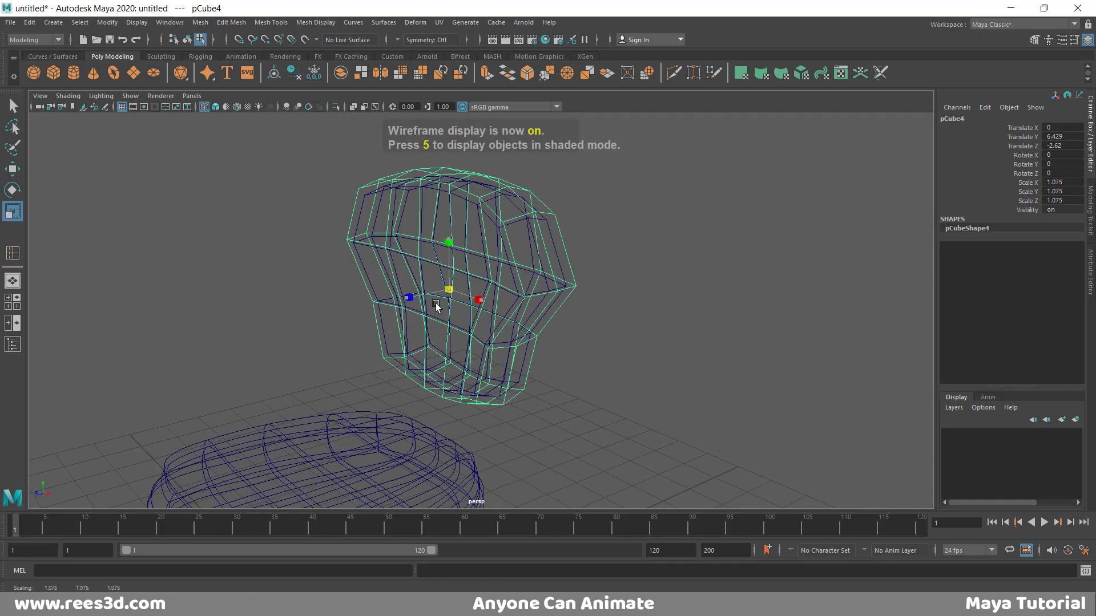
mouse_move(497, 318)
alt+mouse_down()
mouse_move(453, 298)
mouse_move(477, 298)
mouse_move(465, 313)
mouse_move(514, 308)
mouse_move(504, 325)
mouse_move(501, 310)
alt+mouse_up()
key(5)
Select all fifteen front faces of the enlarged backrest copy.
right_drag(530, 168, 540, 199)
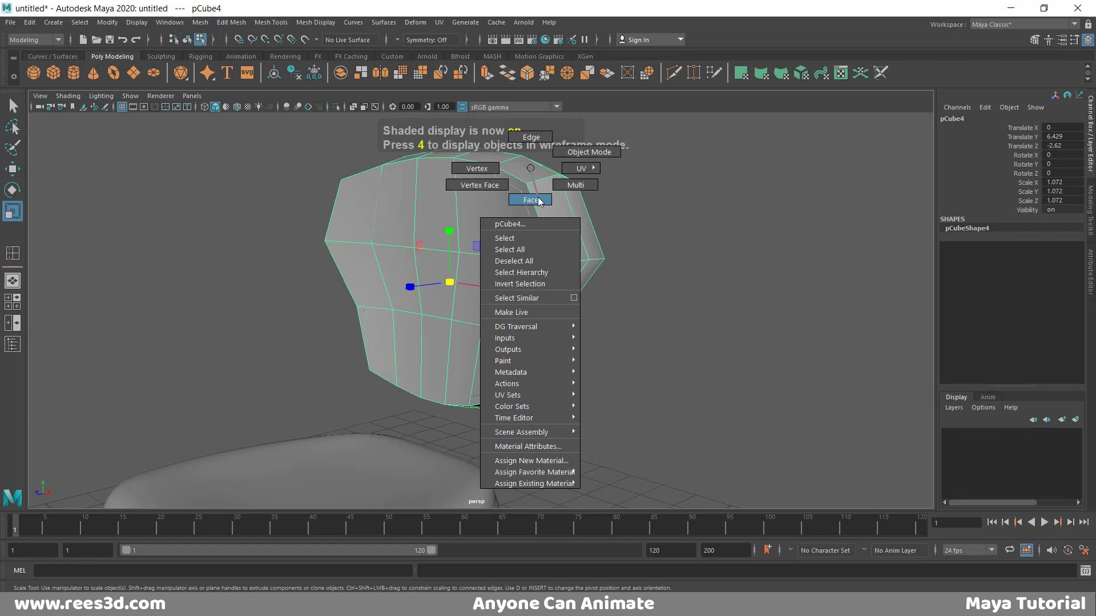
click(519, 227)
shift+click(482, 228)
shift+click(437, 228)
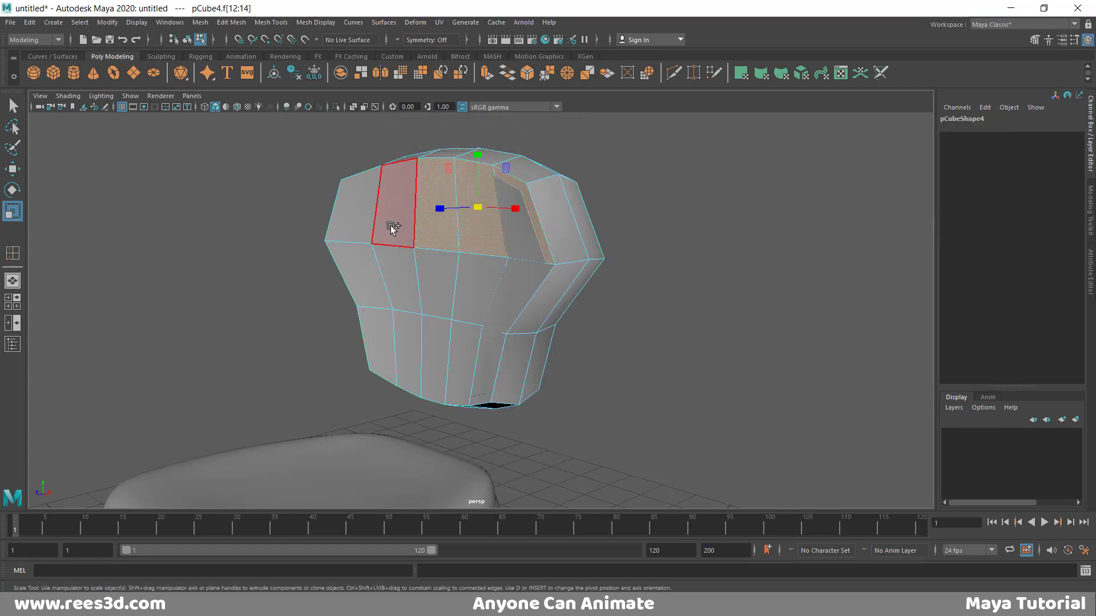
shift+click(391, 226)
shift+click(350, 224)
shift+click(355, 261)
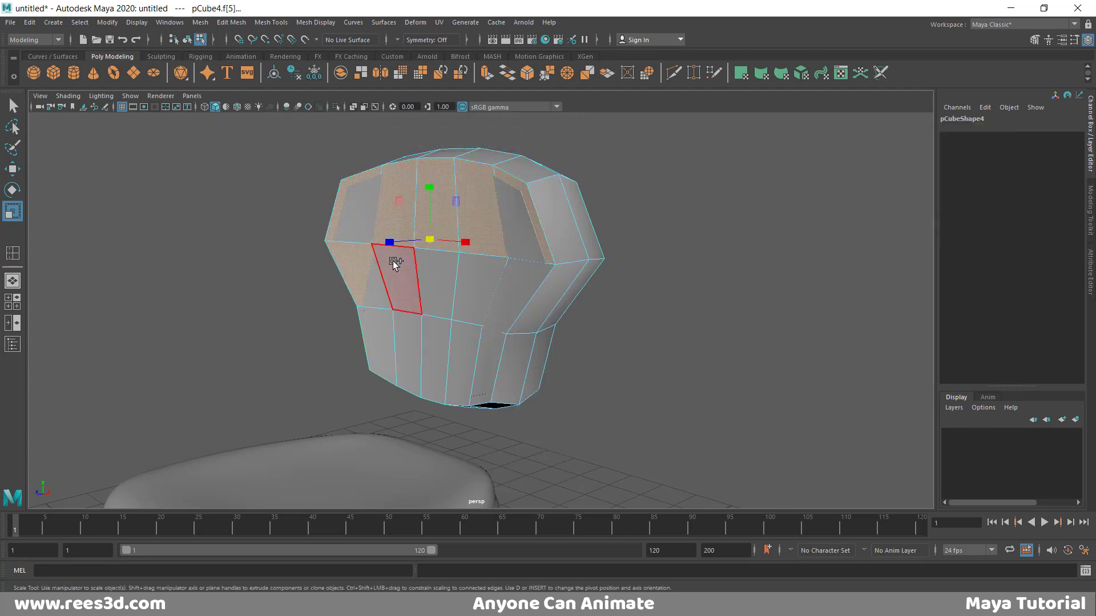
shift+click(479, 271)
shift+click(460, 353)
shift+click(422, 355)
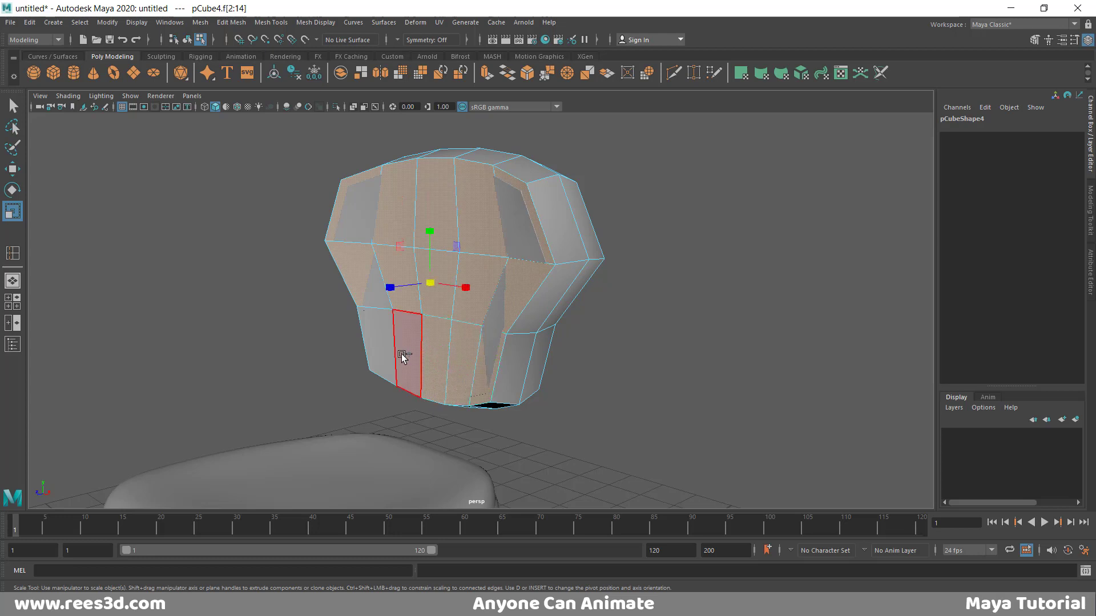
shift+click(402, 353)
shift+click(379, 350)
alt+drag(527, 326, 458, 325)
alt+drag(385, 316, 476, 304)
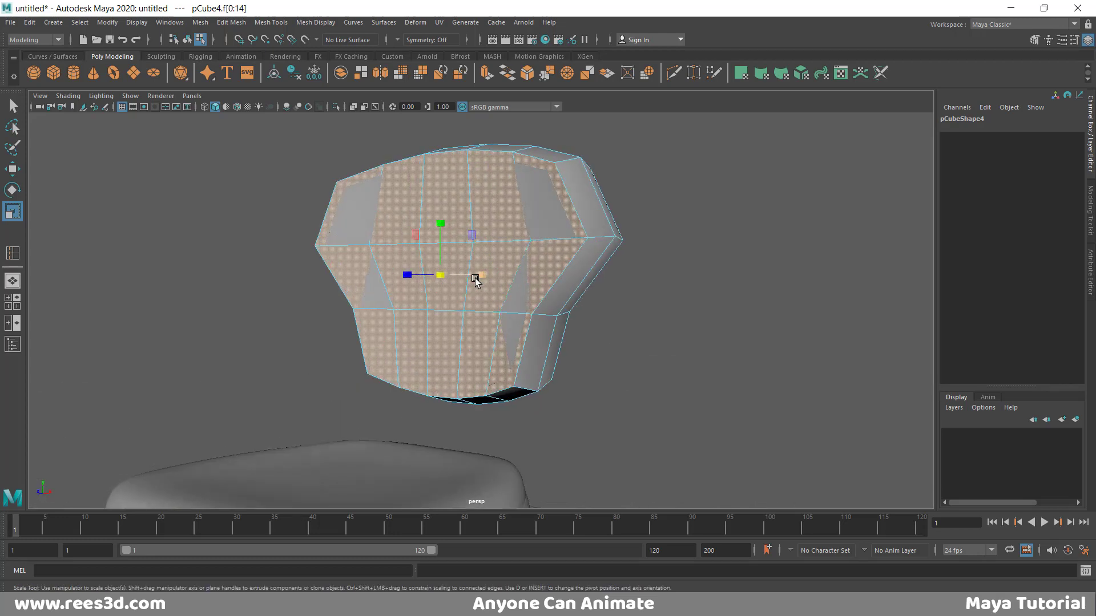
Scale the copy's selected front faces down slightly and push them back into the original backrest to form a rear shell.
key(w)
key(e)
key(r)
key(w)
key(e)
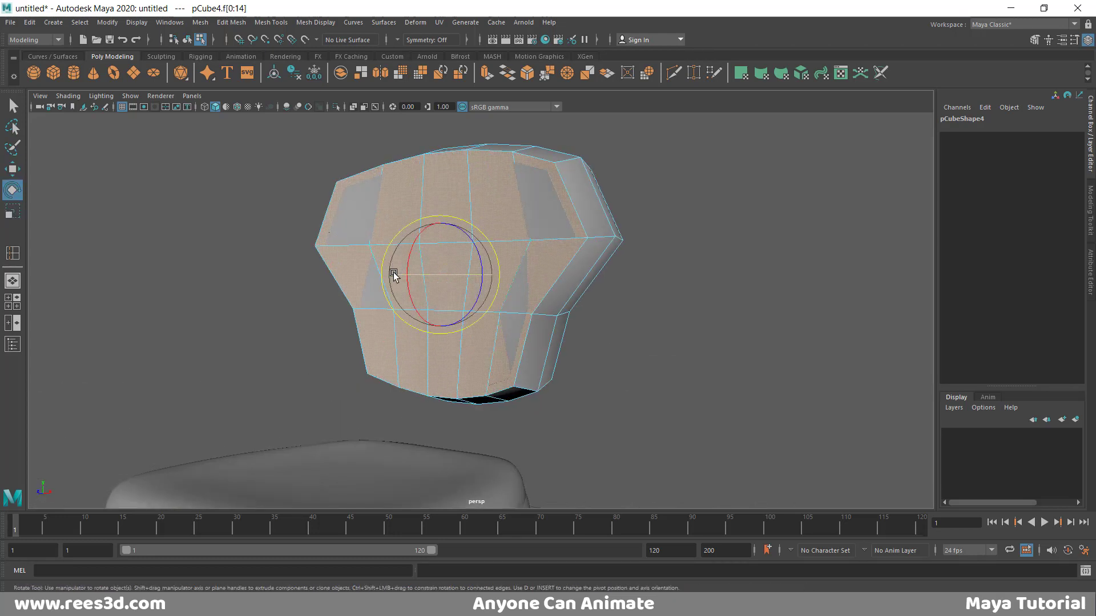
key(w)
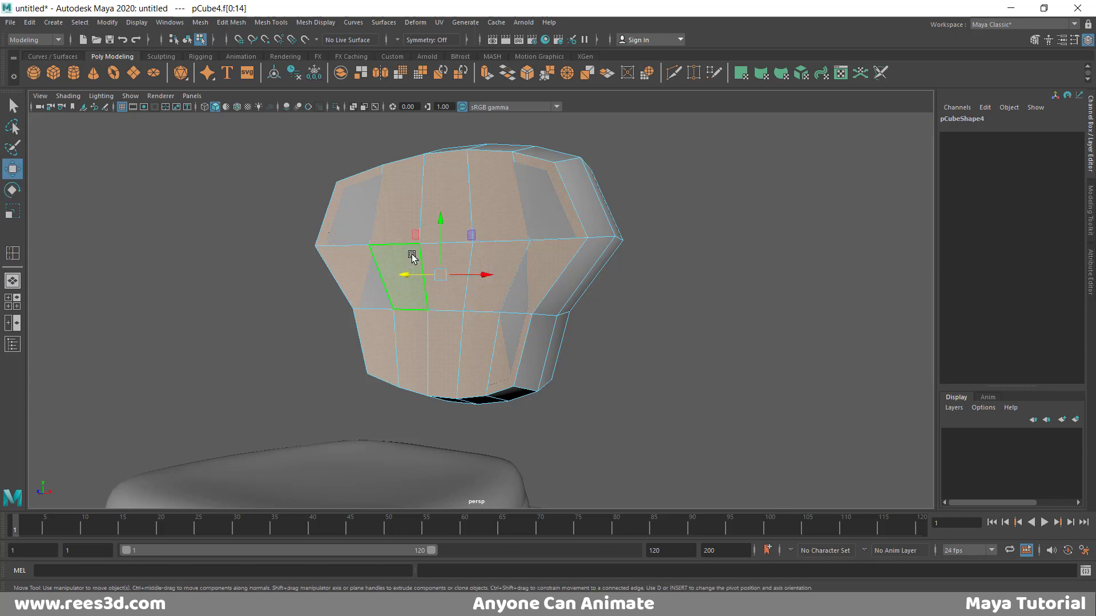
click(18, 187)
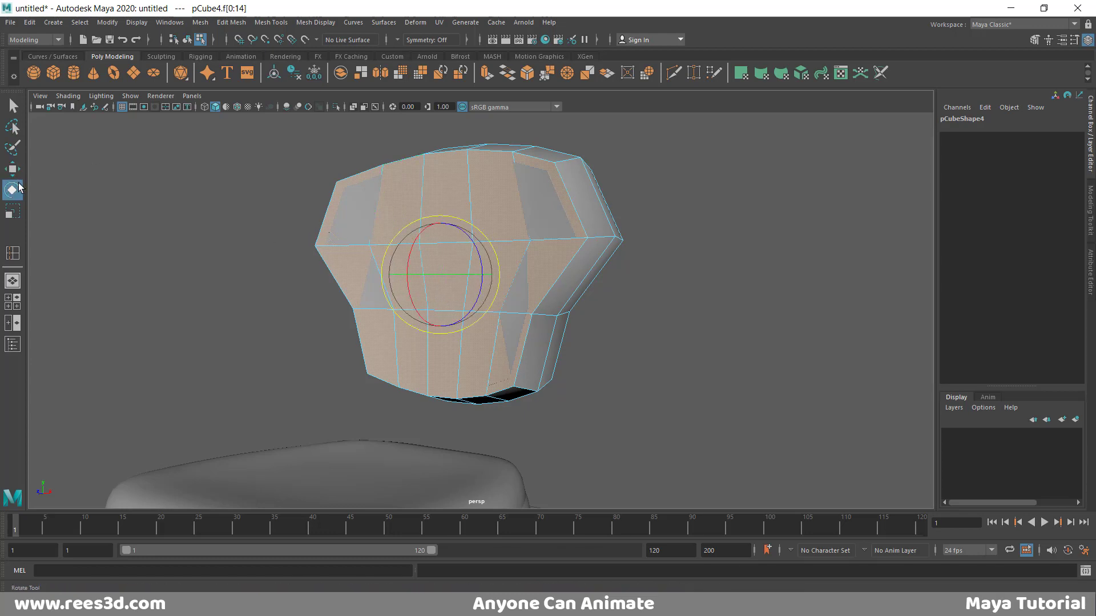
click(18, 210)
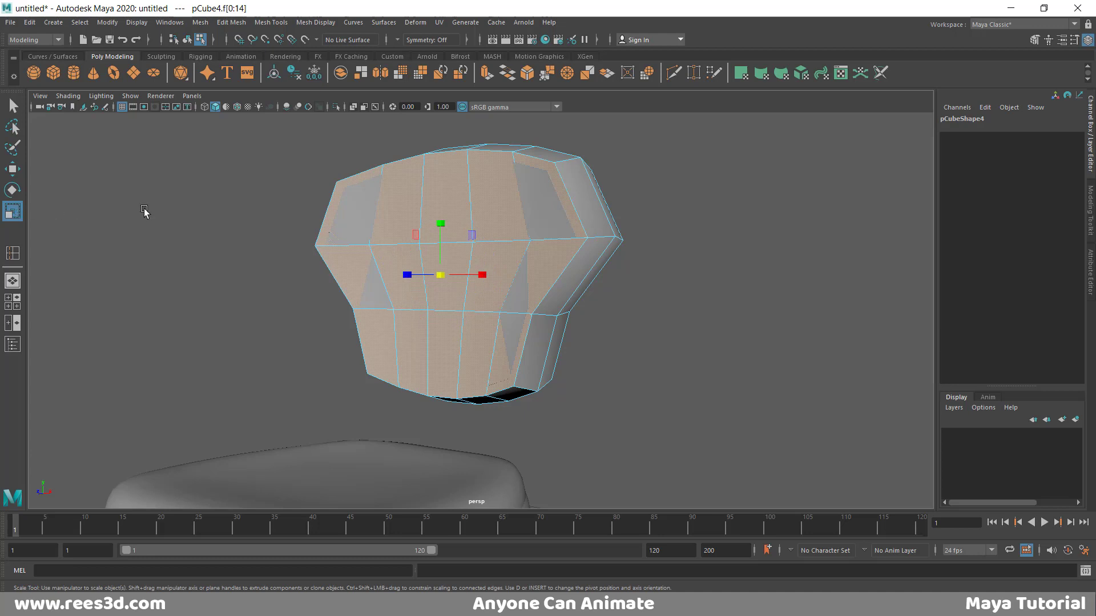
alt+drag(508, 281, 380, 304)
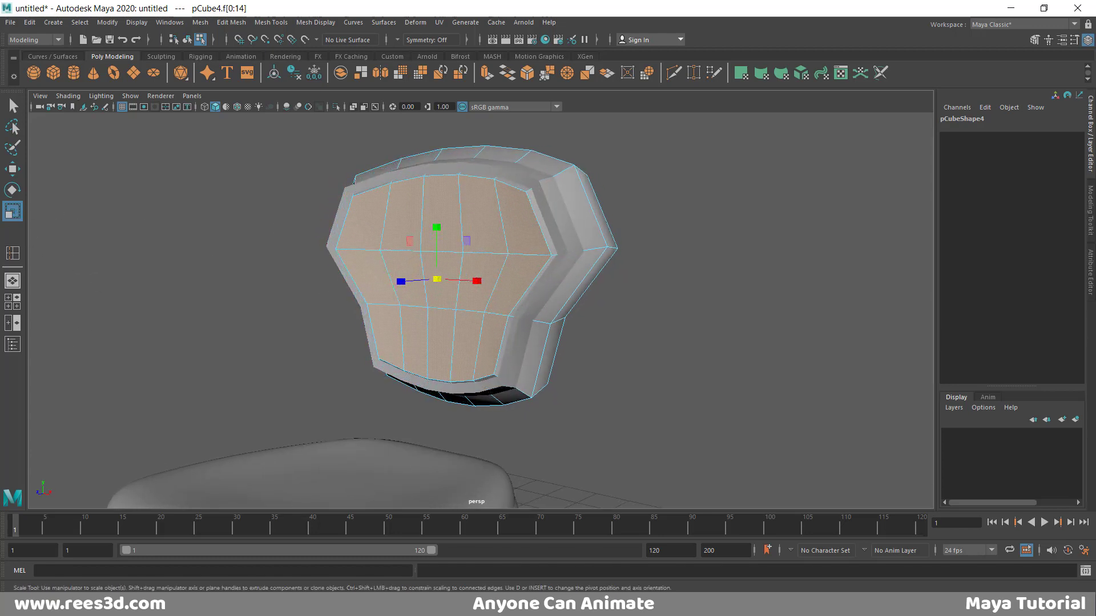
alt+drag(474, 320, 434, 334)
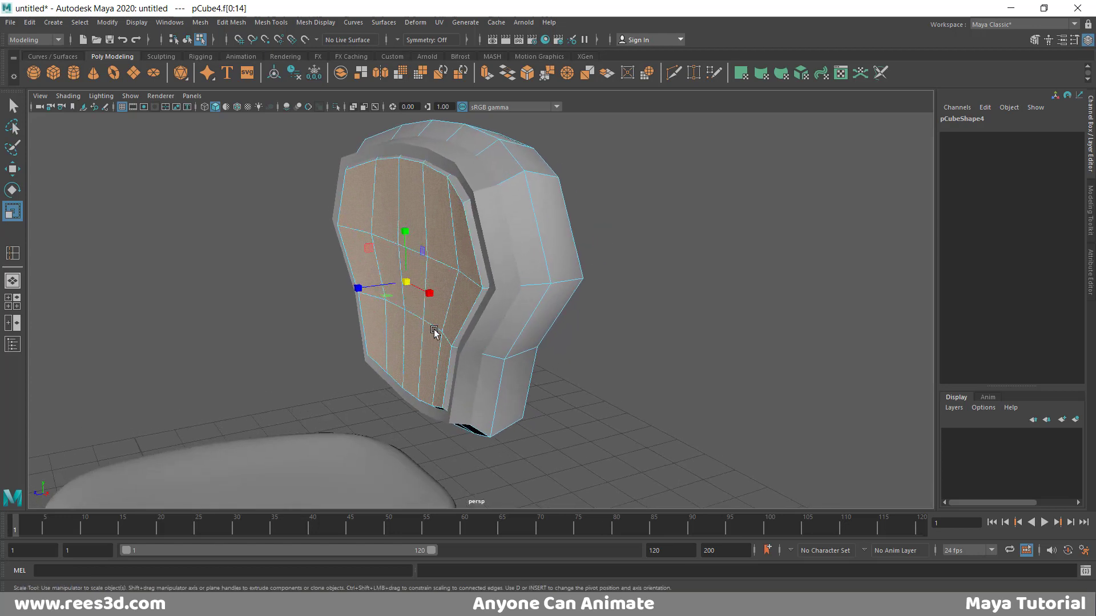
key(w)
drag(364, 288, 375, 289)
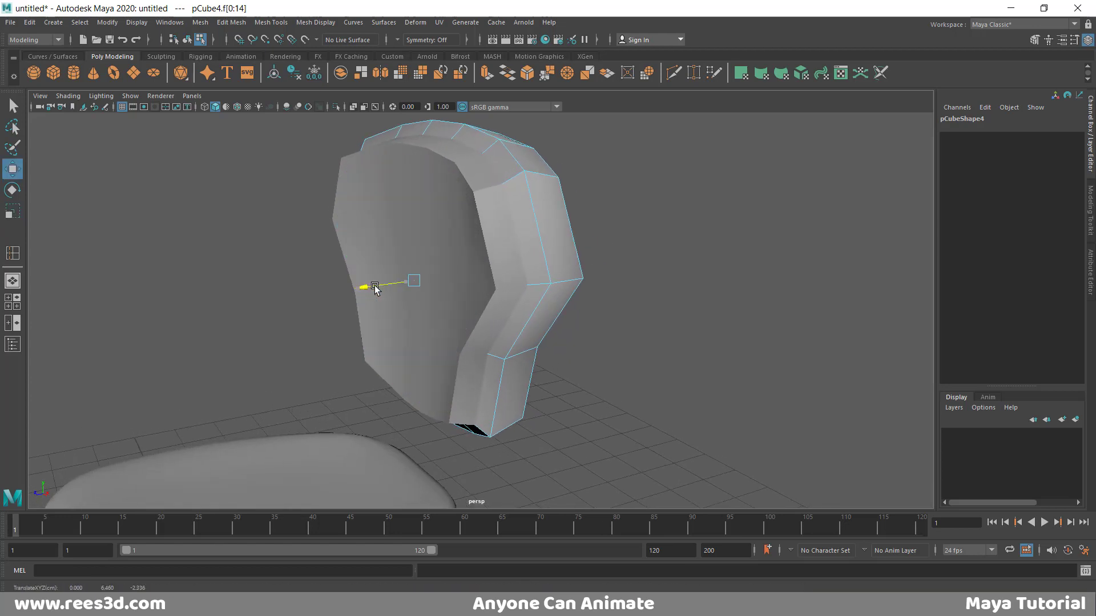
Return to object selection, display both backrest layers smoothed, and check the chair from the side.
alt+drag(457, 279, 486, 256)
right_drag(516, 190, 500, 257)
alt+drag(501, 257, 388, 228)
right_drag(353, 186, 341, 250)
key(3)
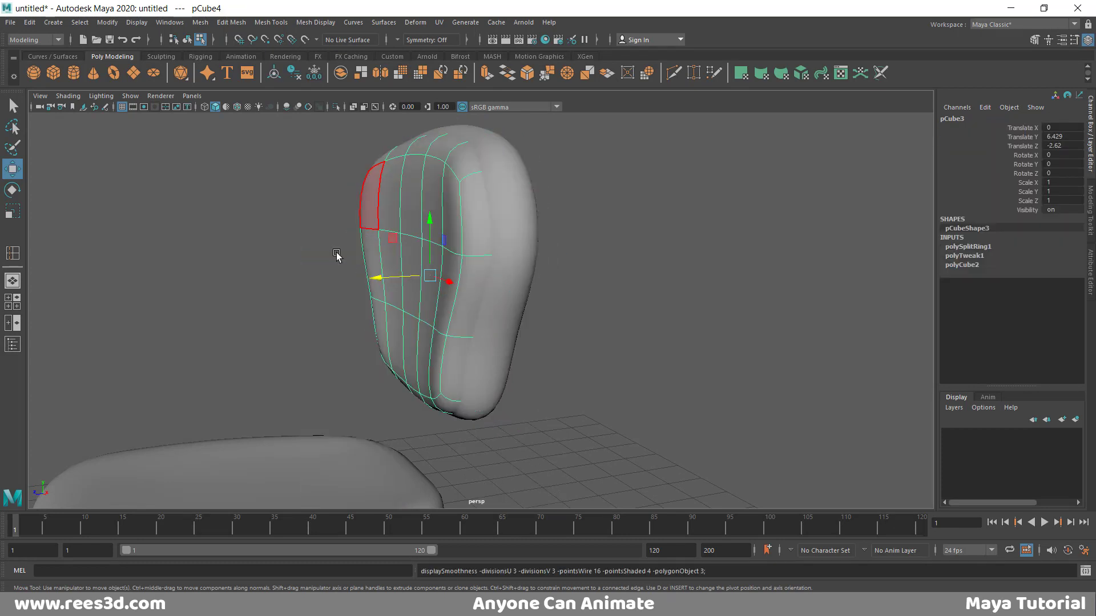
click(611, 198)
alt+drag(611, 198, 491, 408)
alt+drag(564, 298, 540, 296)
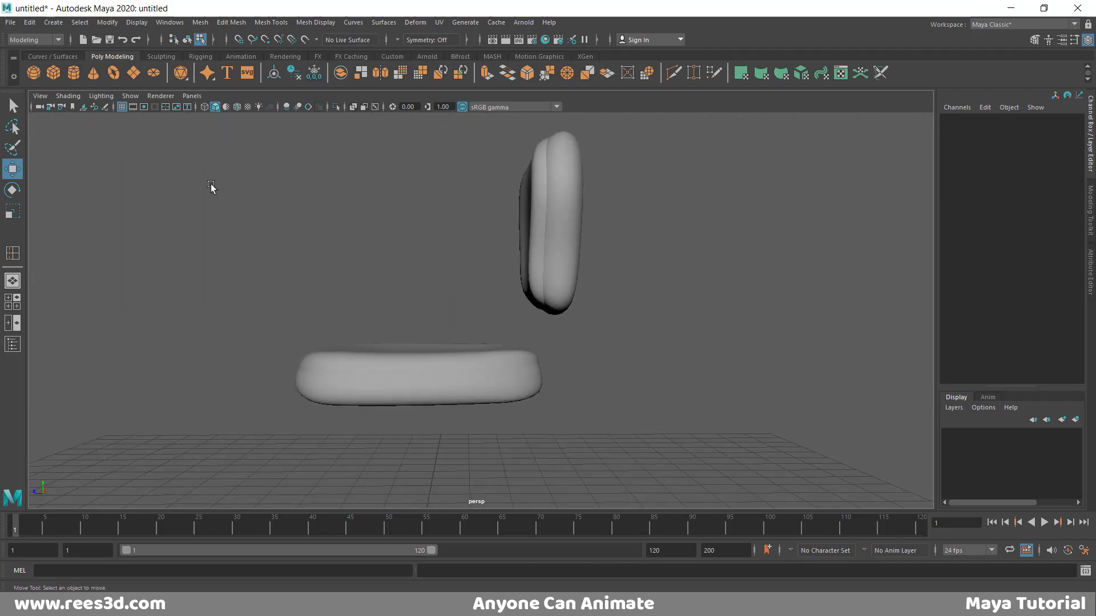
Create a polygon cube and raise it to Translate Y 2.5 under the seat.
click(55, 74)
alt+drag(354, 423, 469, 386)
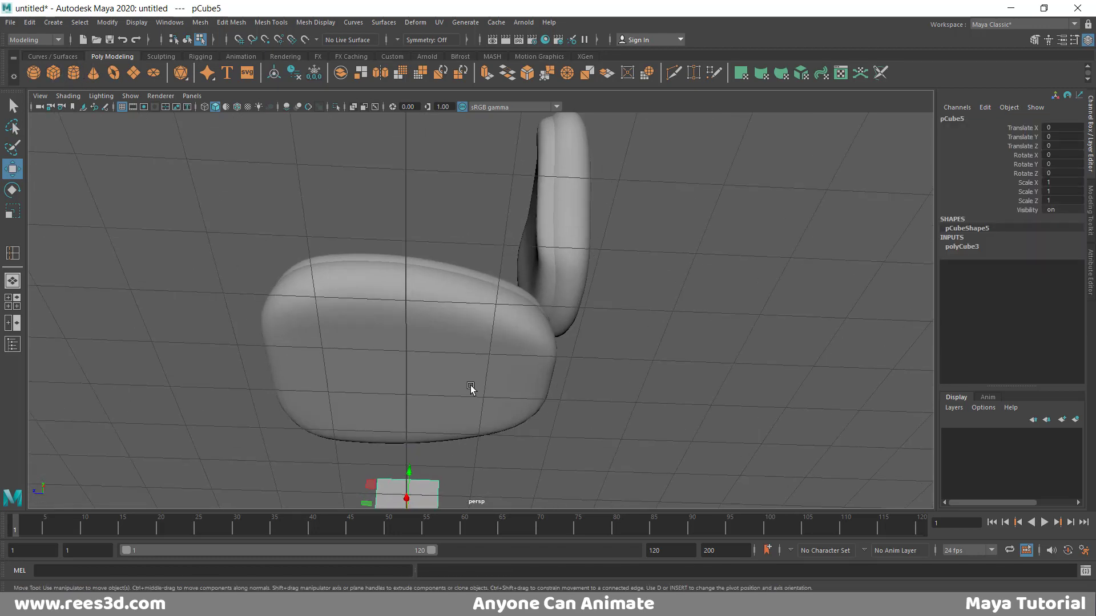
drag(410, 471, 413, 352)
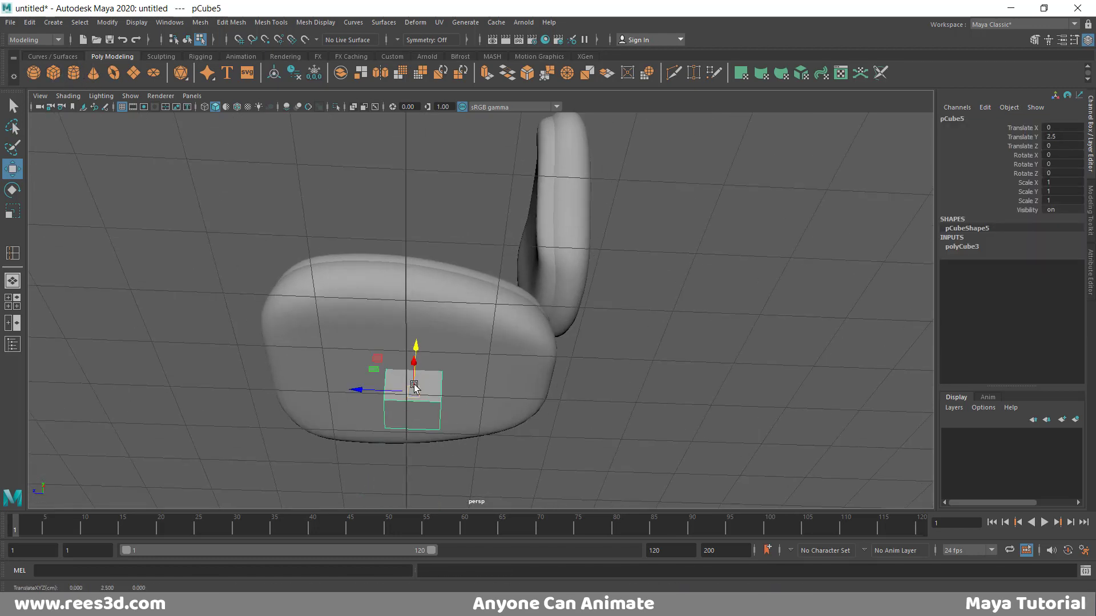
Flatten the new cube under the seat to a Scale Y of about 0.29 in the side view.
key(e)
key(space)
key(space)
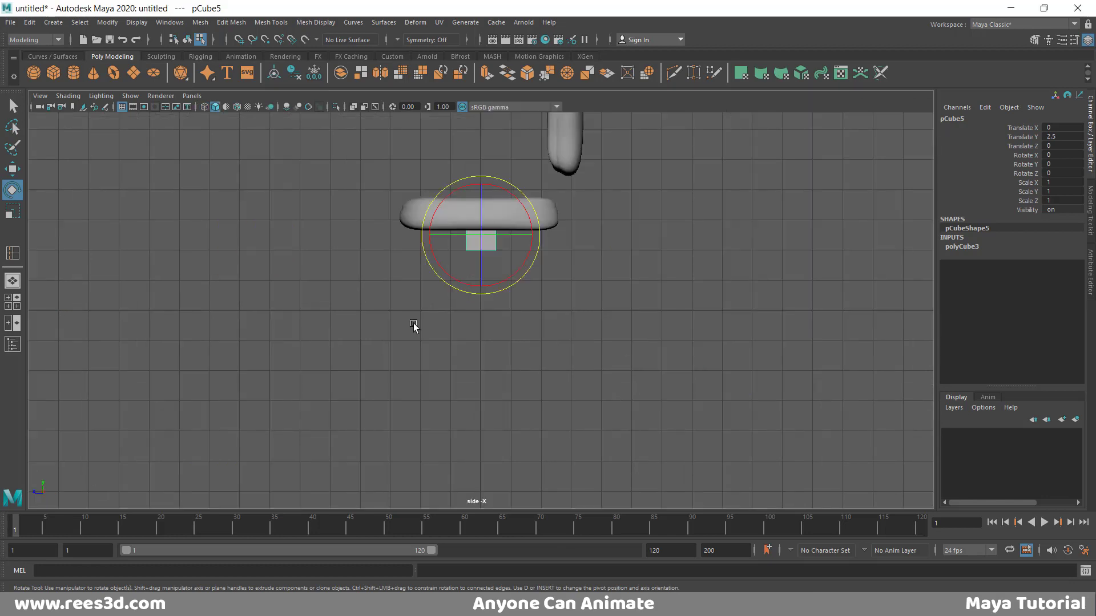
scroll(488, 241, up, 3)
key(r)
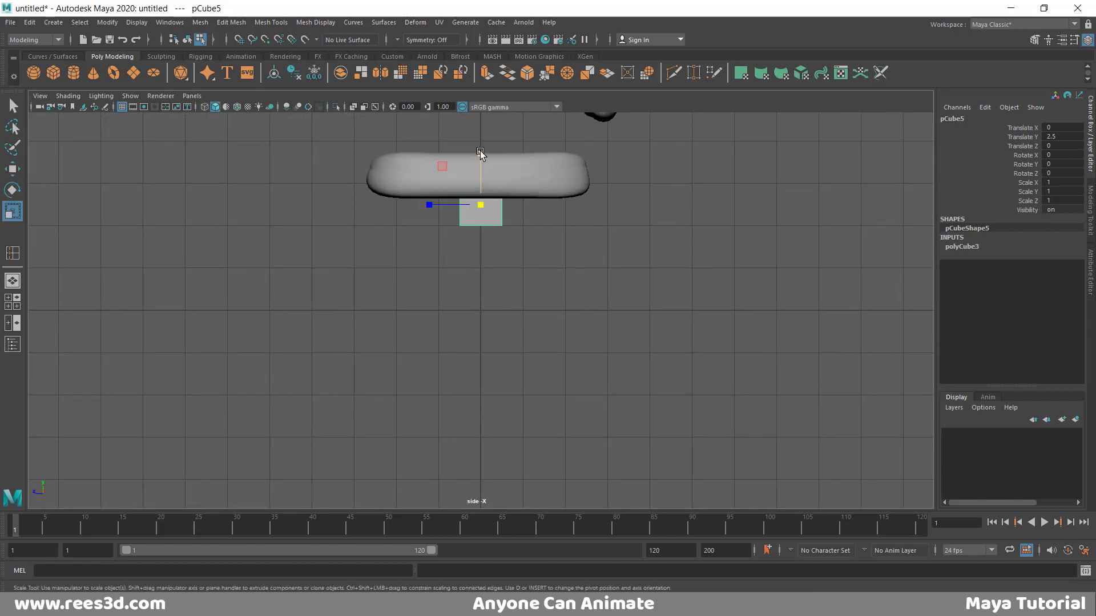
drag(480, 152, 482, 183)
alt+drag(492, 266, 497, 268)
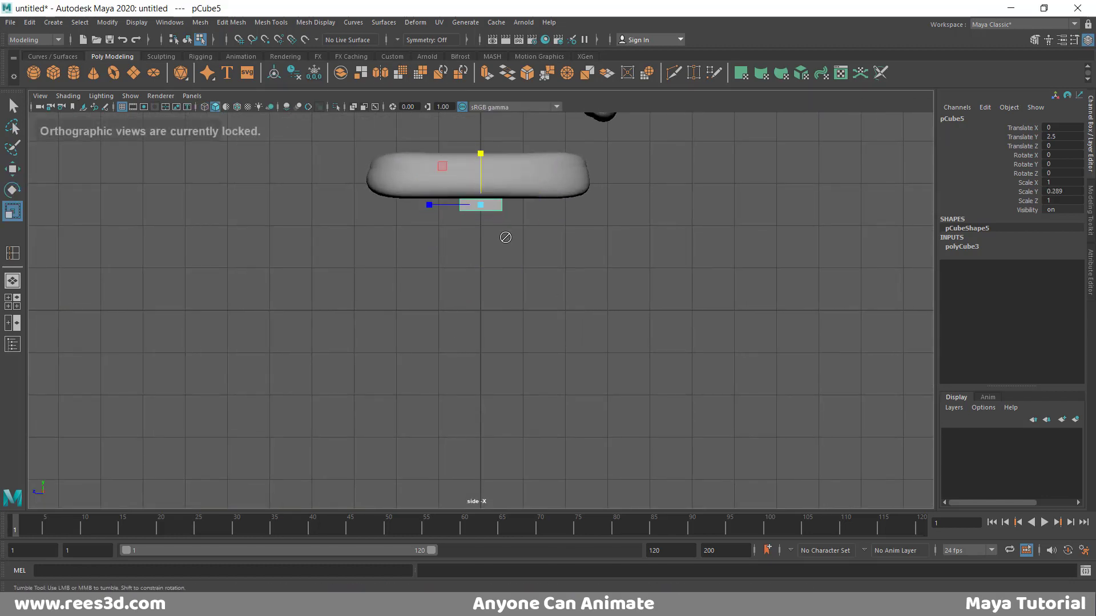
Set the flattened cube's subdivisions to 3 in width, 2 in height and 3 in depth.
key(space)
key(space)
scroll(671, 306, up, 3)
alt+middle_drag(672, 305, 543, 239)
click(983, 249)
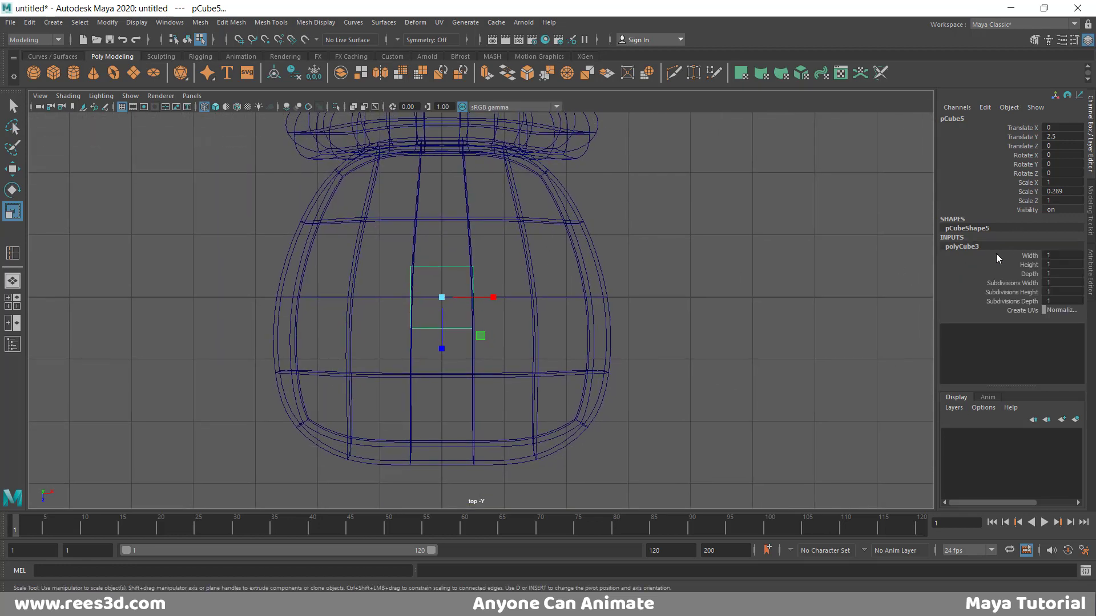
click(1024, 283)
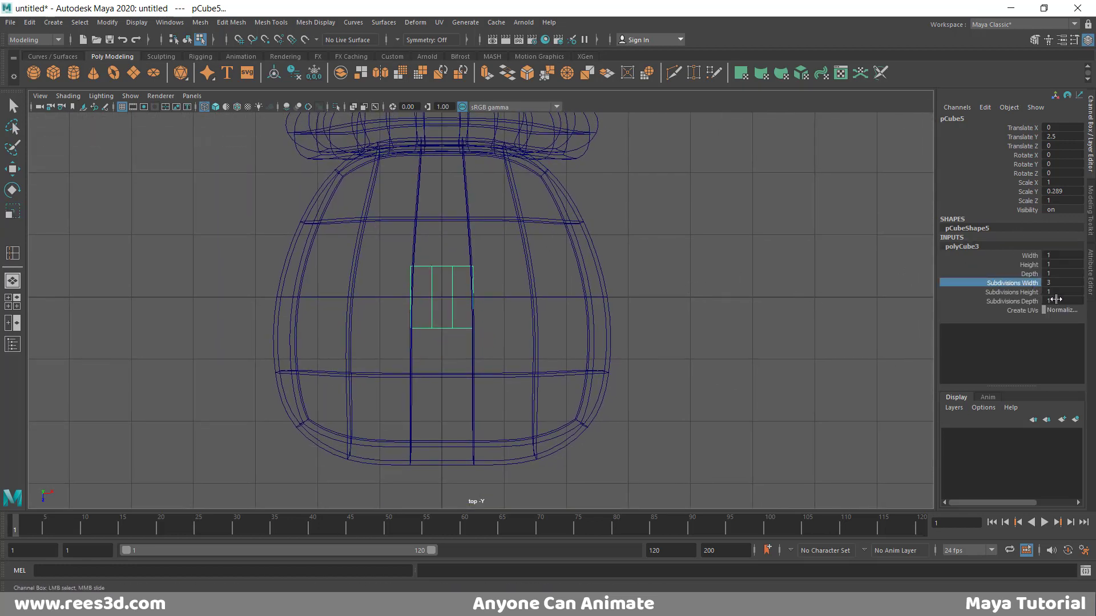
click(1027, 301)
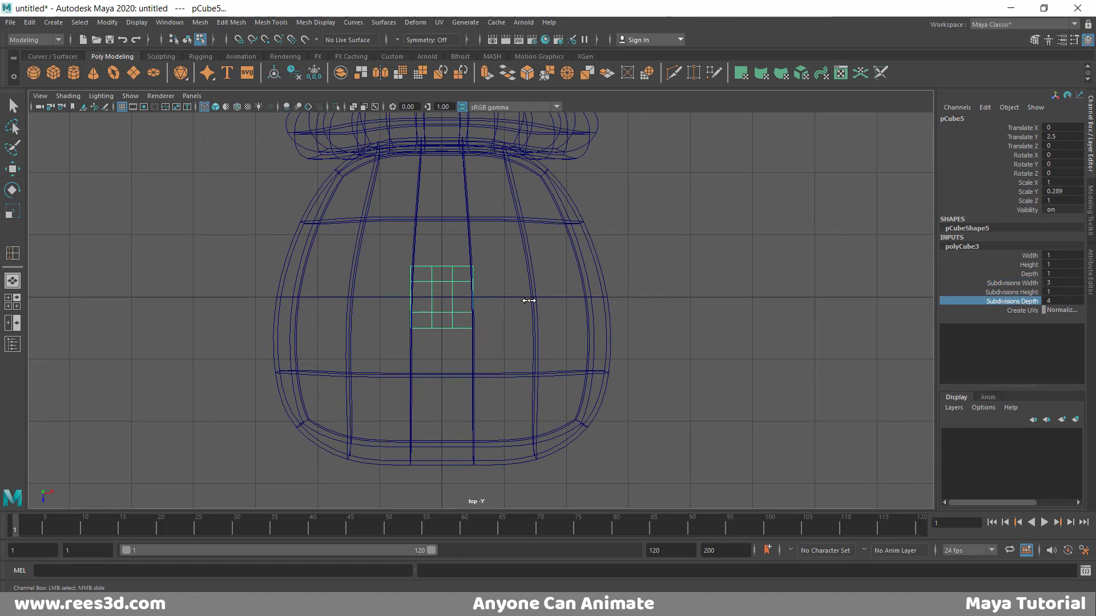
click(1024, 293)
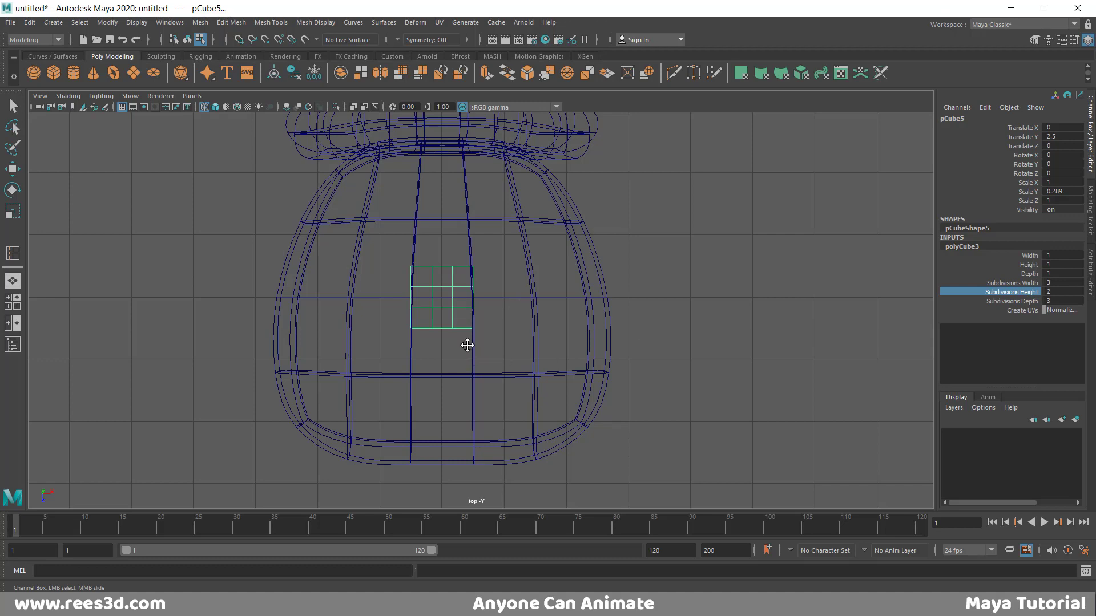
Scale the subdivided plate up uniformly to about 1.85 in X and Z in the top view.
alt+middle_drag(467, 344, 461, 318)
key(w)
key(r)
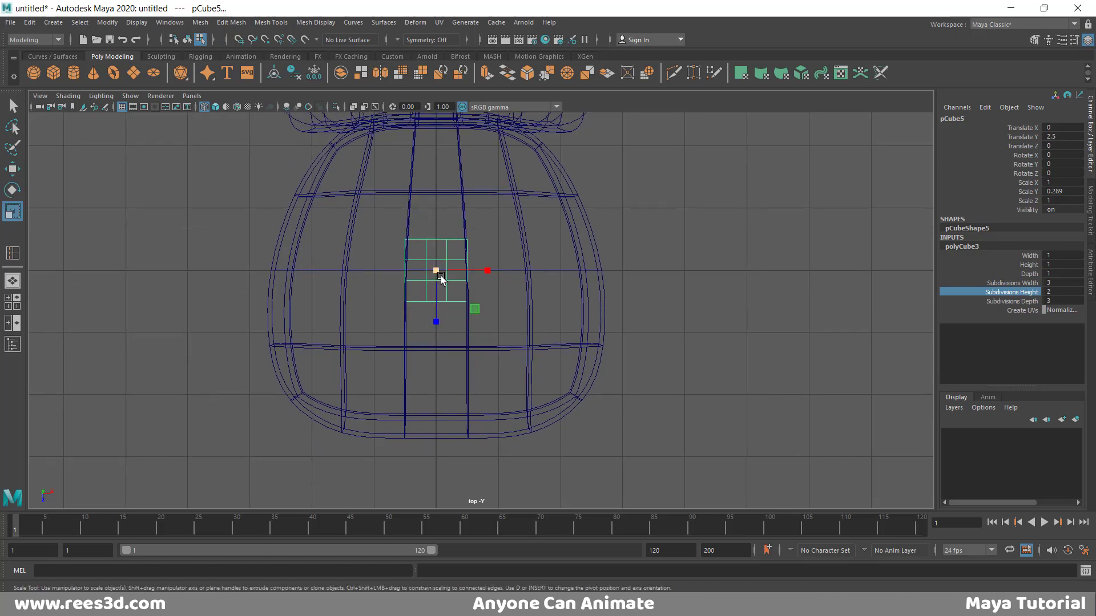
drag(441, 278, 476, 266)
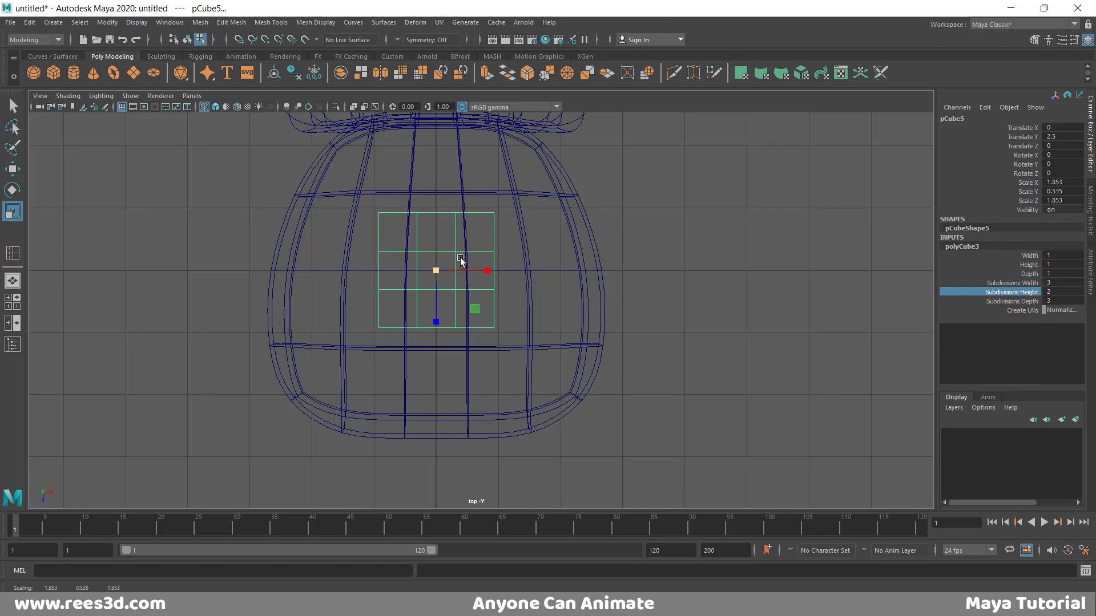
Select the plate's four corner vertex columns and scale them inward to give the plate a round outline.
key(F9)
click(493, 213)
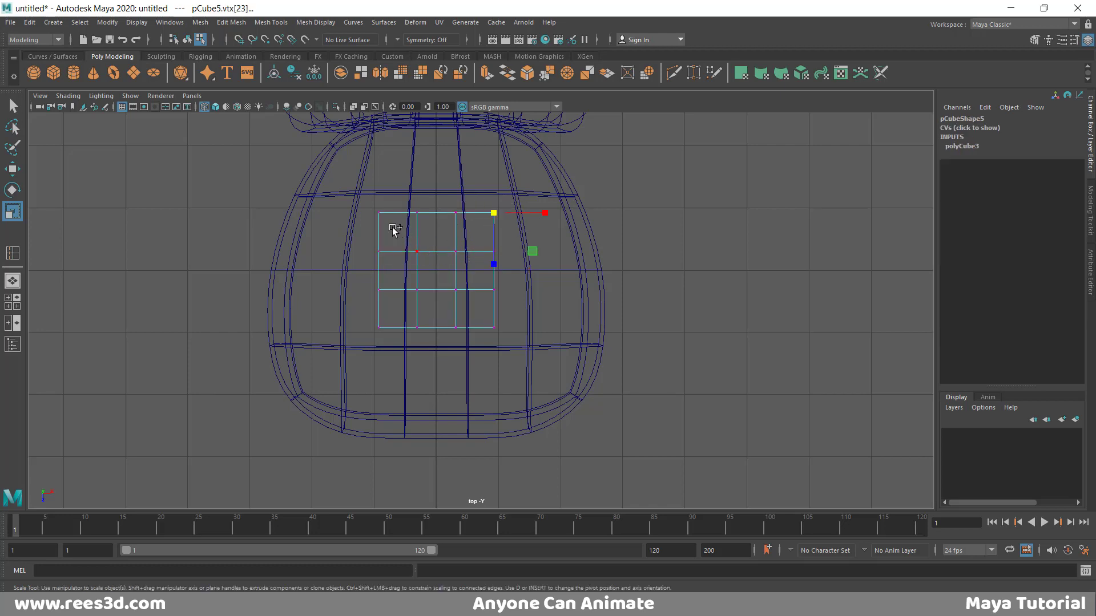
drag(484, 307, 381, 373)
key(space)
key(space)
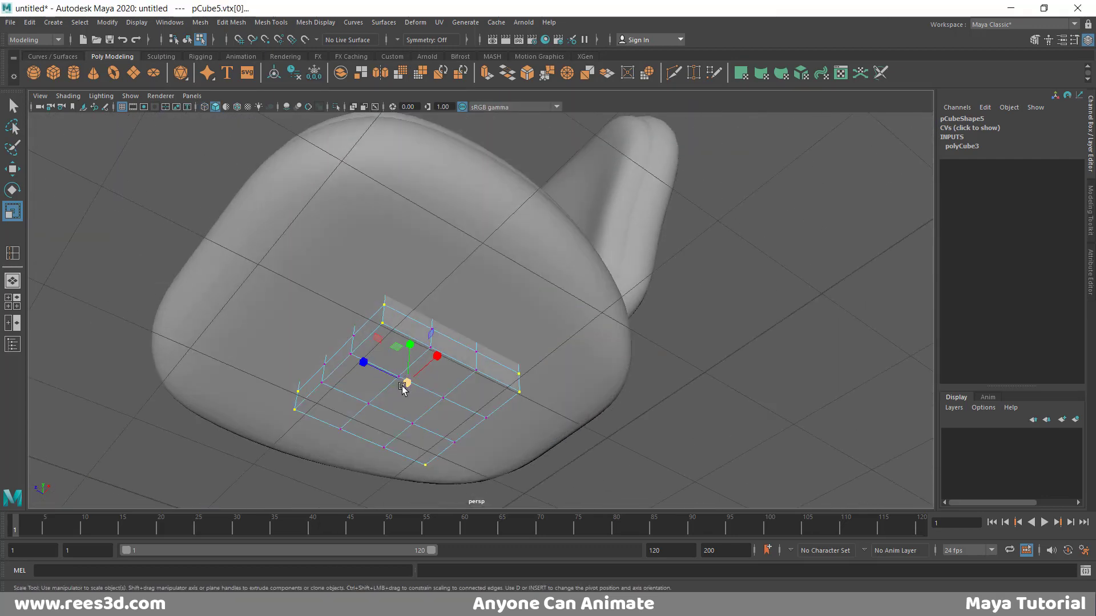
alt+drag(466, 383, 553, 329)
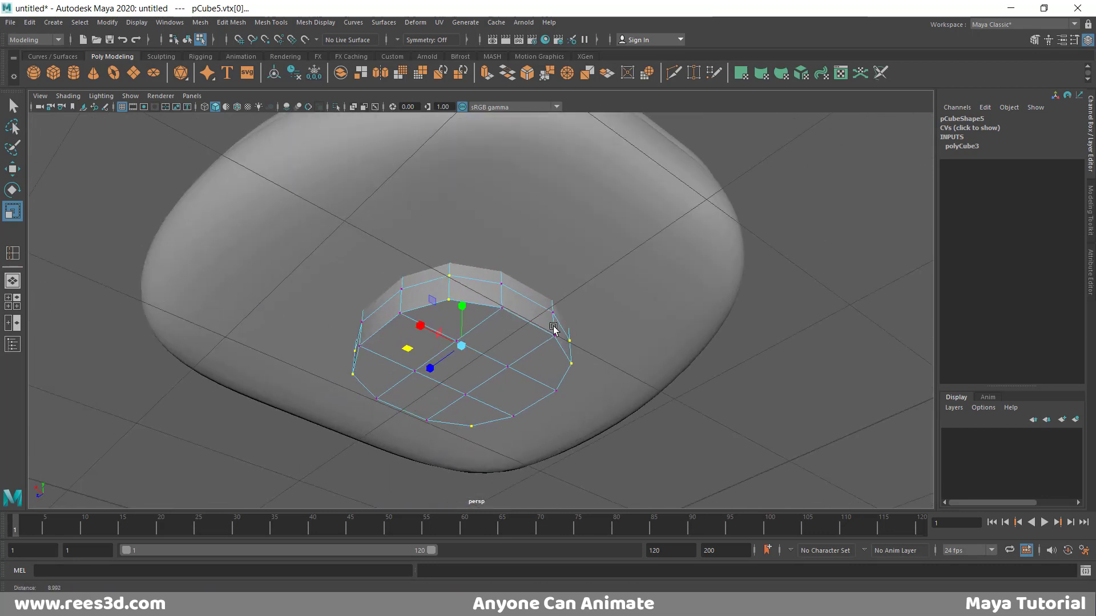
Select all the faces on the round plate's underside and scale them inward to taper its bottom.
alt+middle_drag(510, 319, 530, 286)
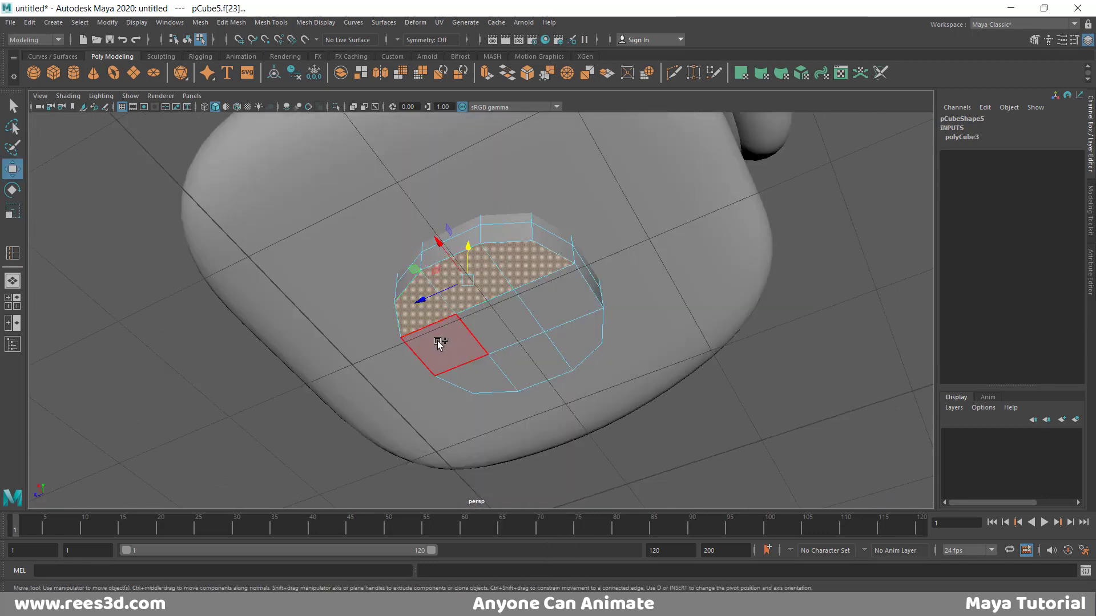
shift+click(556, 298)
shift+click(574, 339)
shift+click(516, 373)
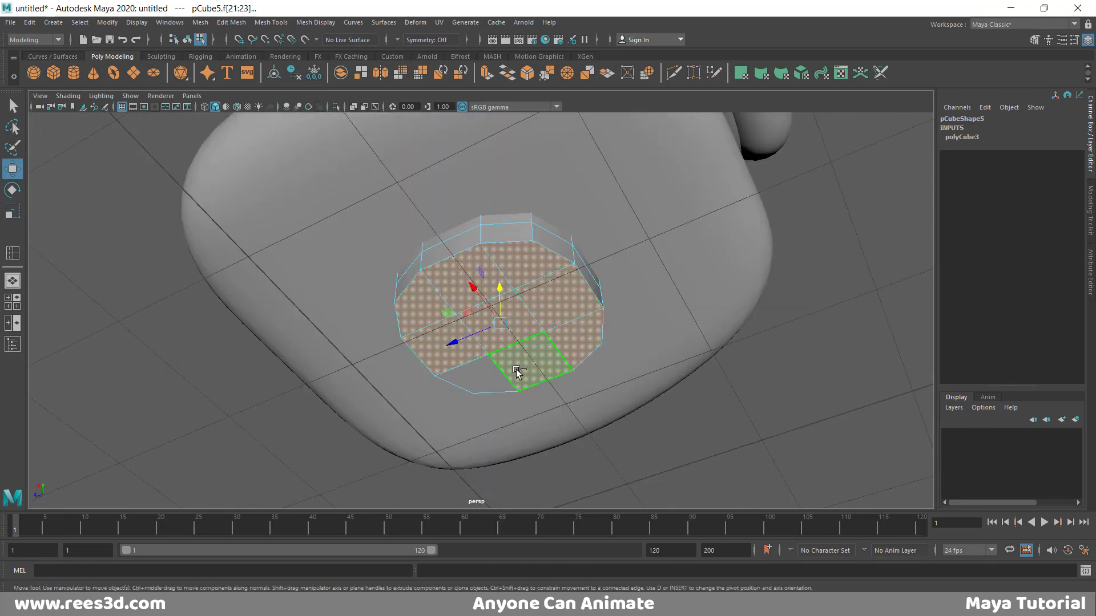
alt+drag(543, 375, 398, 378)
key(e)
key(r)
right_drag(484, 331, 471, 363)
Position the plate at about Translate Y 2.53 against the seat and resize it to about 2.43 in X and Z and 0.52 in Y.
alt+drag(513, 362, 548, 296)
key(w)
key(e)
key(r)
alt+drag(548, 297, 535, 337)
drag(481, 299, 533, 343)
alt+right_drag(533, 342, 497, 335)
key(w)
drag(486, 285, 525, 318)
key(e)
key(r)
drag(510, 278, 547, 263)
alt+right_drag(675, 295, 459, 310)
alt+drag(458, 310, 444, 394)
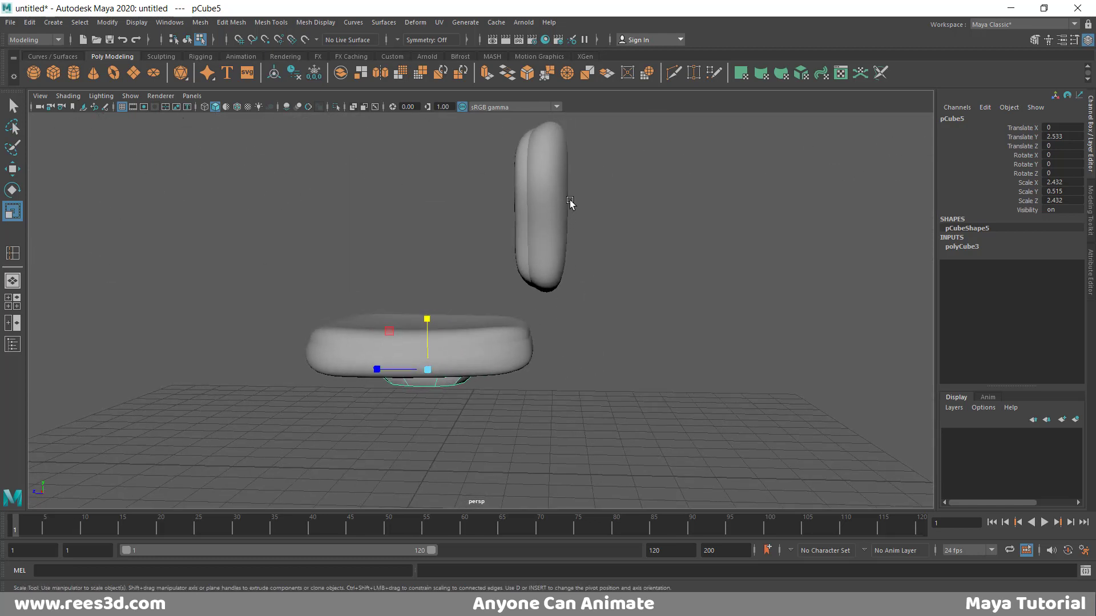
Duplicate the round plate under the seat, move the copy behind the seat to about Translate Z -4.2, and set its Rotate X to 90.
key(ctrl+d)
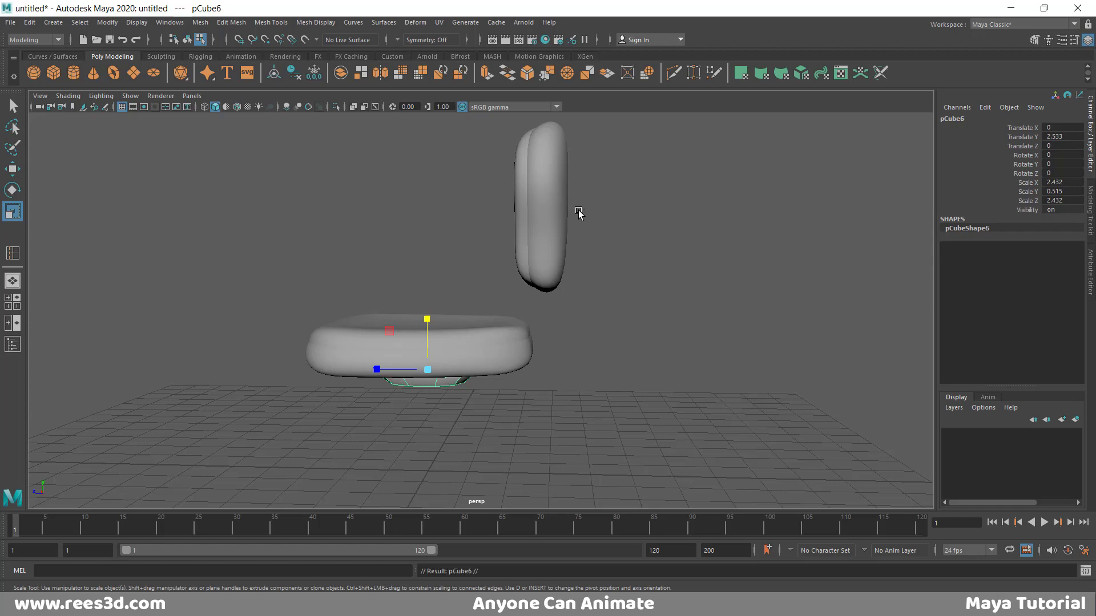
key(w)
drag(382, 373, 554, 371)
key(e)
drag(599, 320, 551, 393)
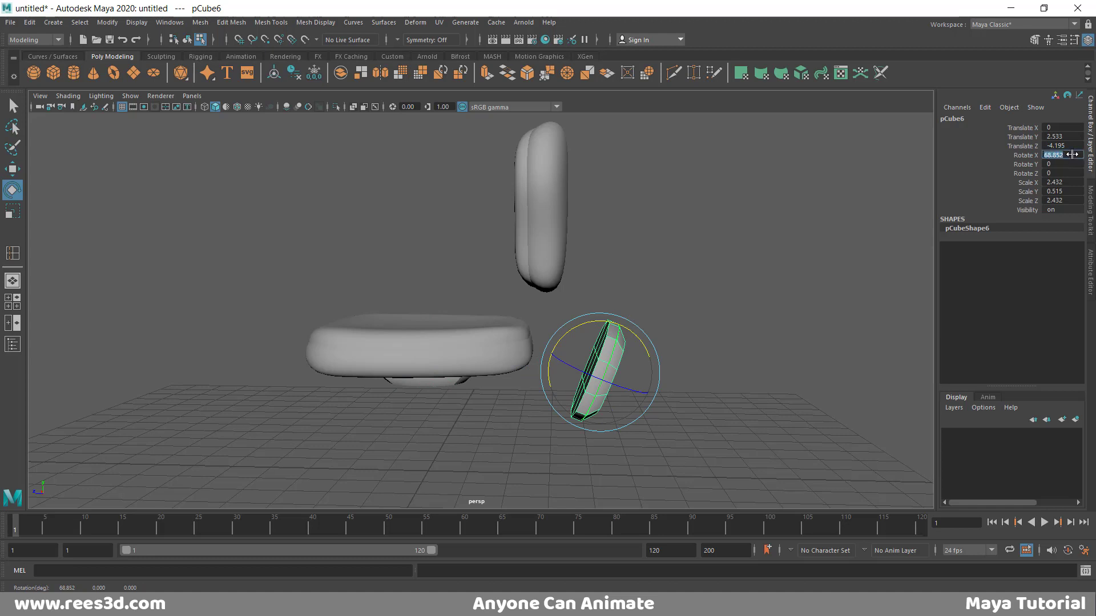
text(90)
key(Return)
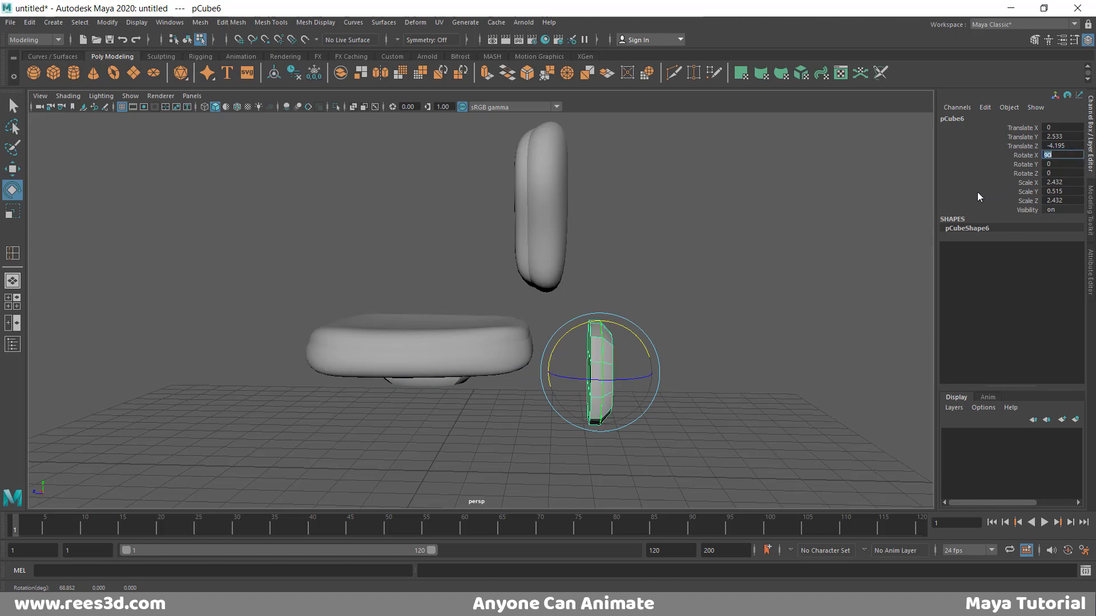
Position the copied plate against the back of the backrest at about Translate Y 6.15 and Translate Z -3.44 in the side view.
text(ww)
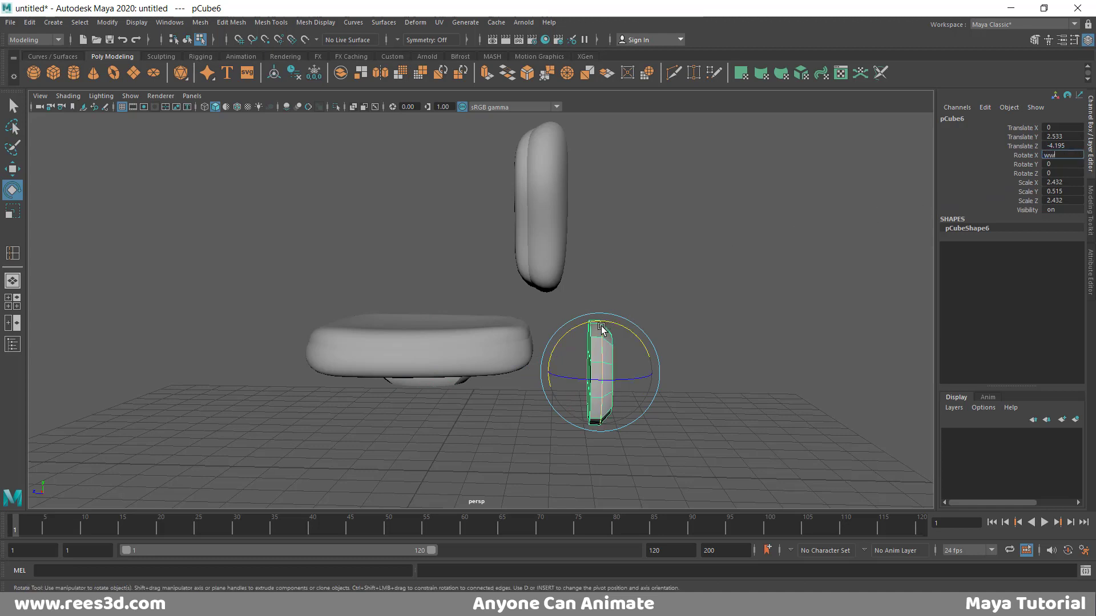
drag(601, 330, 602, 331)
key(w)
key(space)
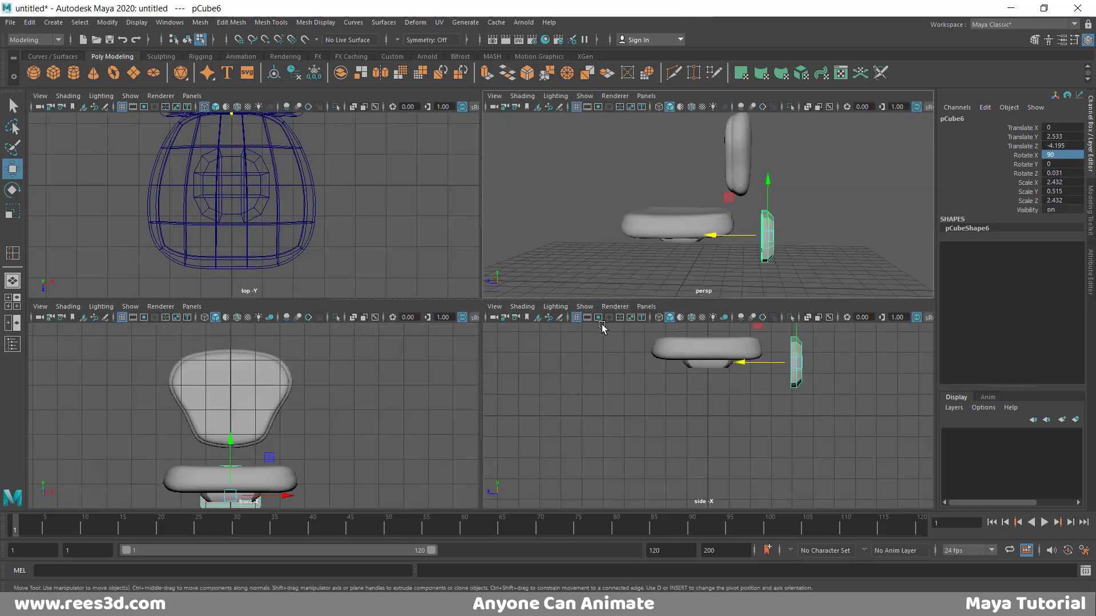
key(space)
alt+middle_drag(665, 308, 656, 527)
drag(650, 423, 619, 269)
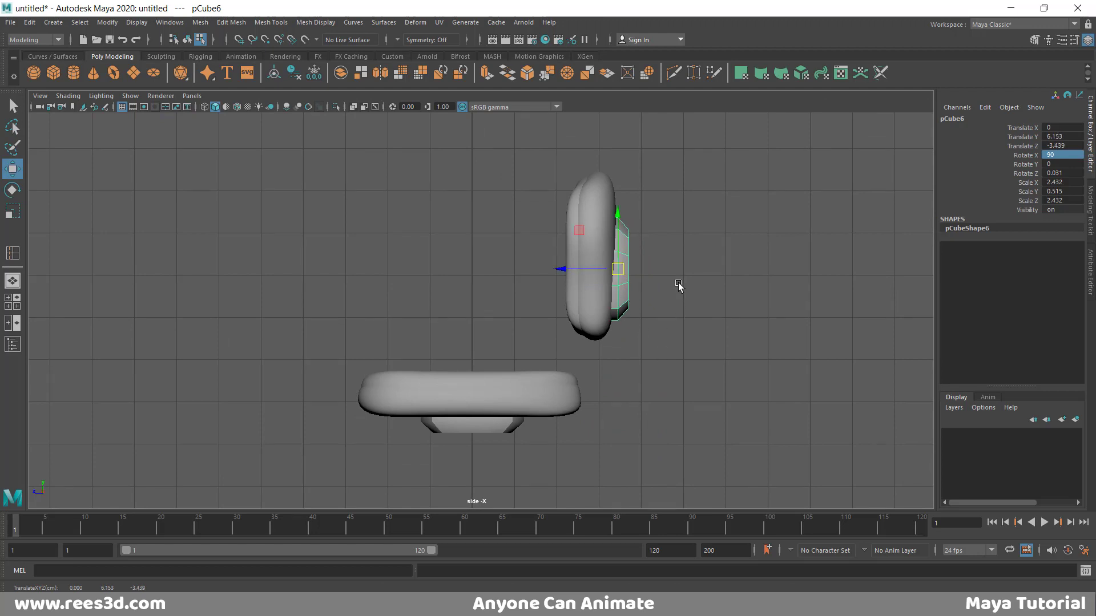
Select both round plates as whole objects and combine them into a single mesh.
key(space)
key(space)
scroll(731, 311, up, 7)
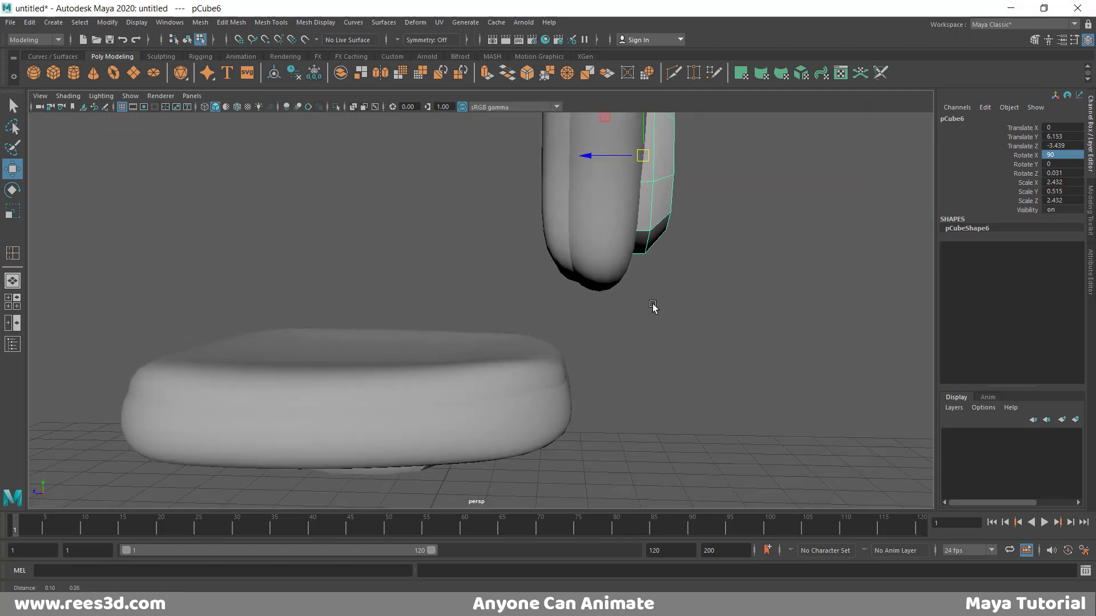
alt+drag(650, 308, 597, 337)
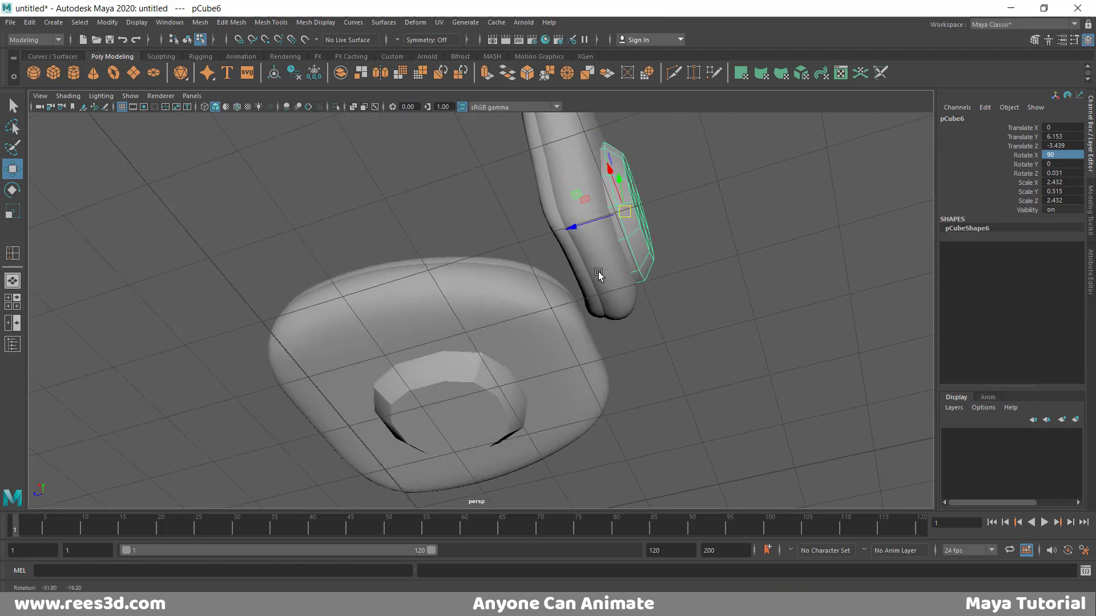
alt+drag(642, 318, 542, 320)
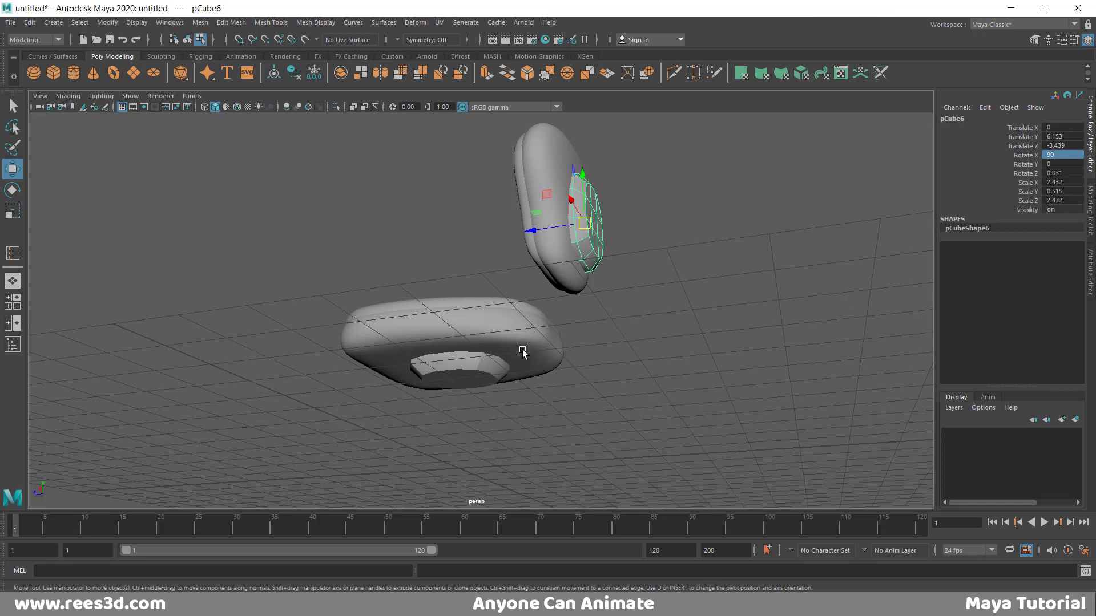
alt+drag(521, 362, 580, 340)
click(643, 270)
right_drag(607, 251, 607, 271)
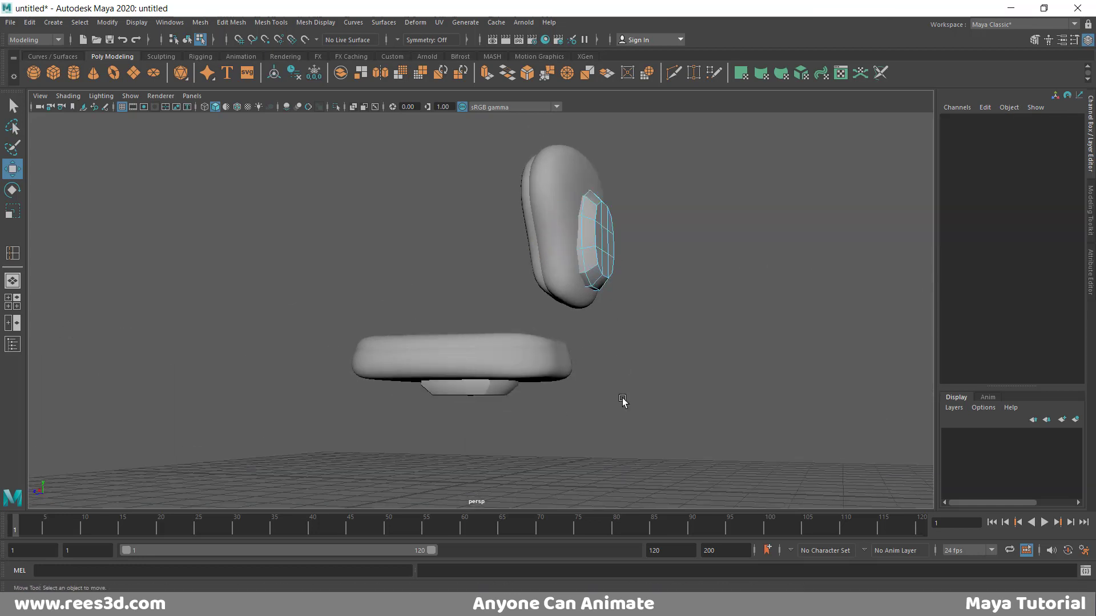
click(186, 39)
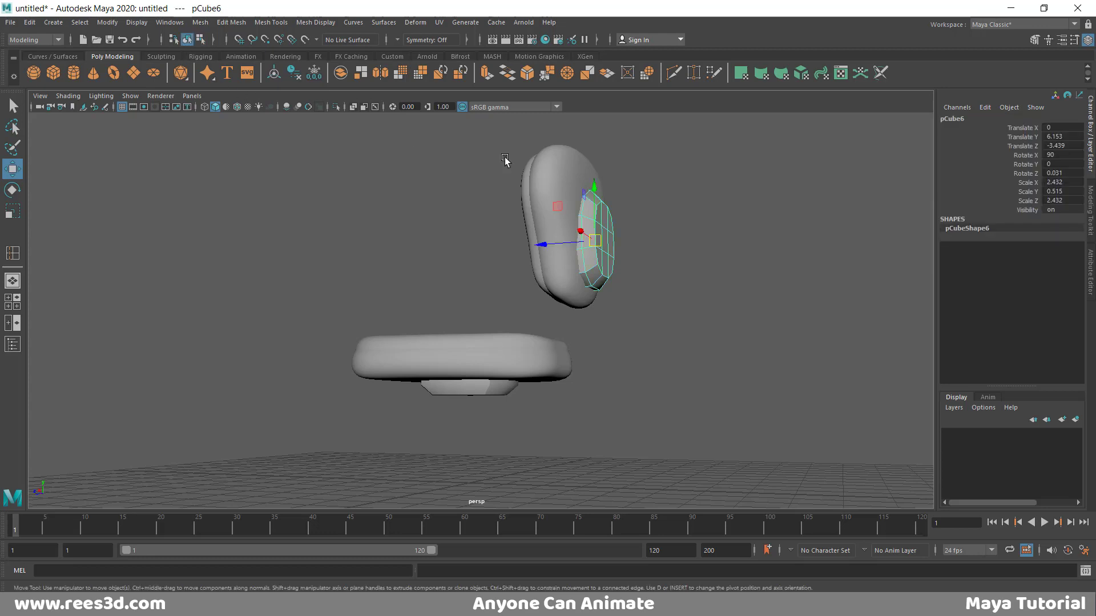
shift+click(485, 390)
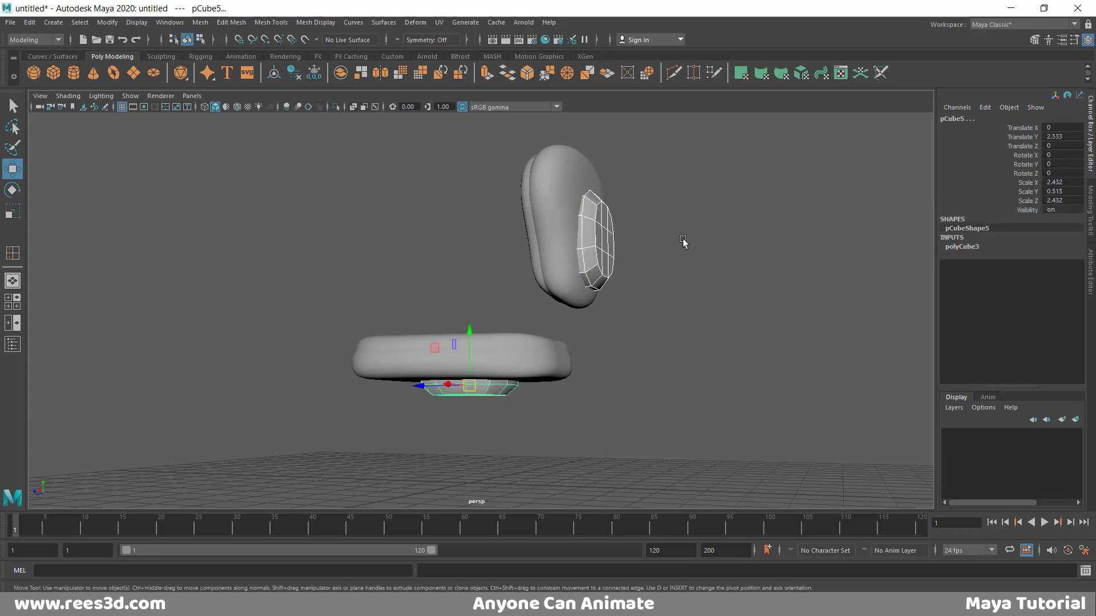
shift+right_click(609, 243)
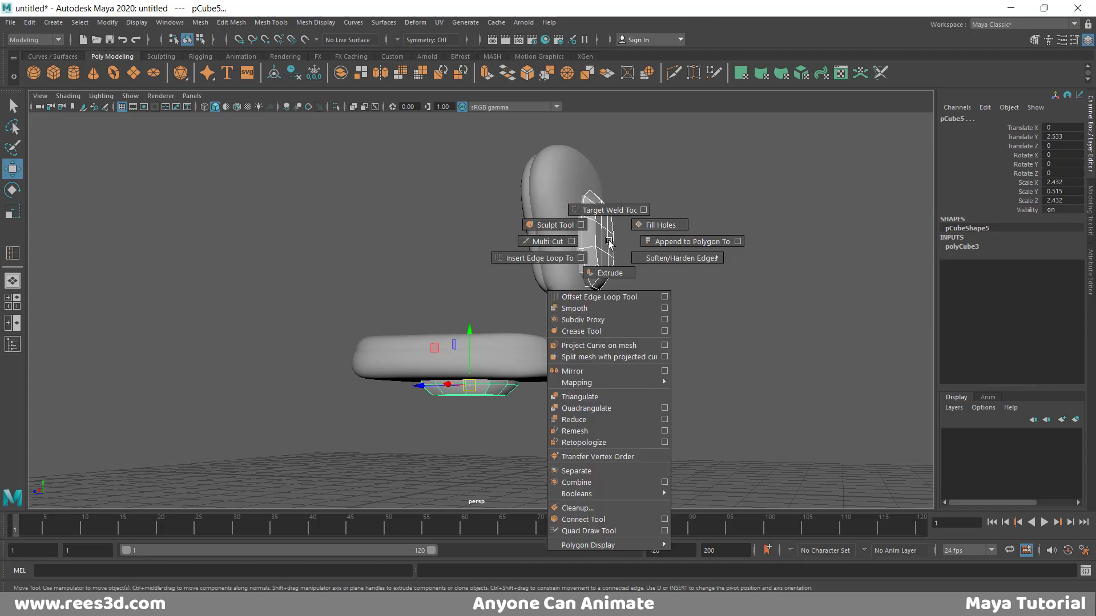
click(594, 484)
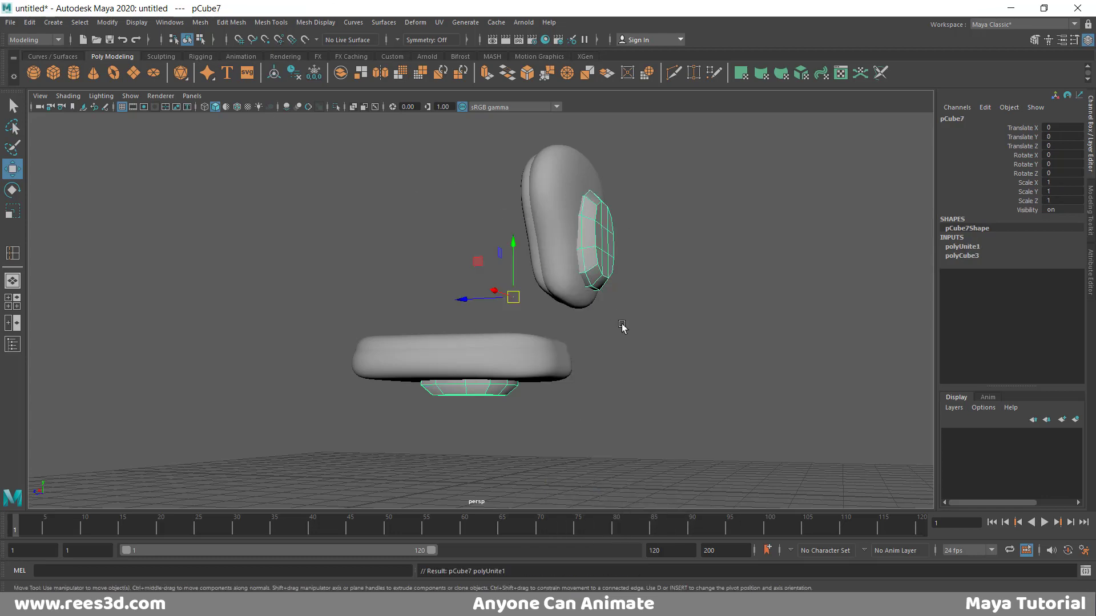
alt+drag(636, 335, 664, 342)
click(664, 343)
click(579, 258)
click(593, 278)
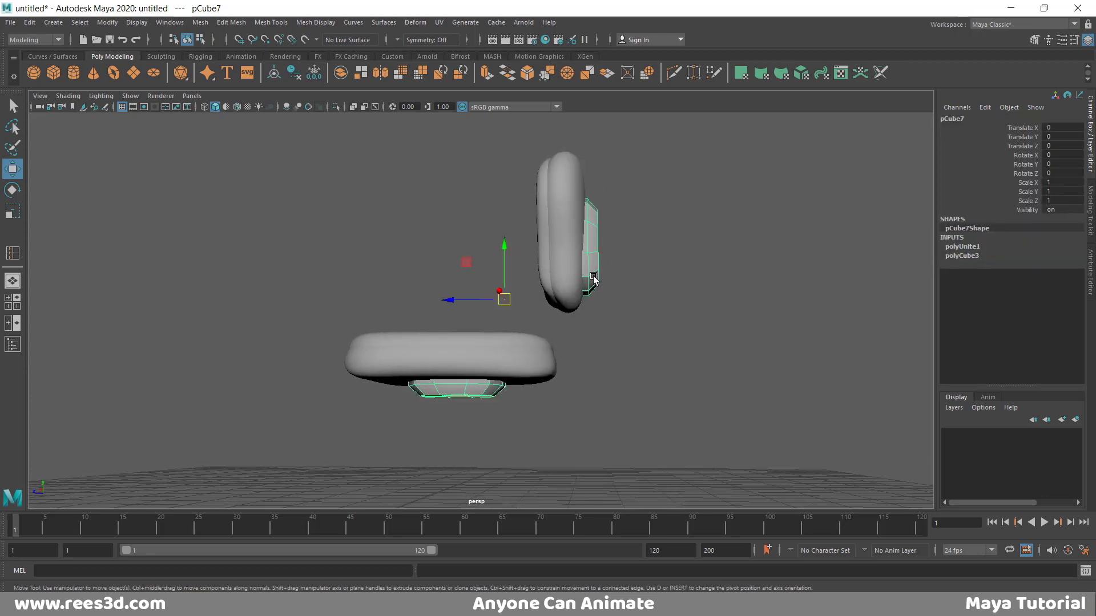
click(649, 381)
click(584, 261)
Move the seat plate's bottom rear vertices backward in the wireframe side view until they line up with the plate's upper rear edge.
alt+right_drag(549, 406, 665, 418)
alt+middle_drag(666, 418, 636, 318)
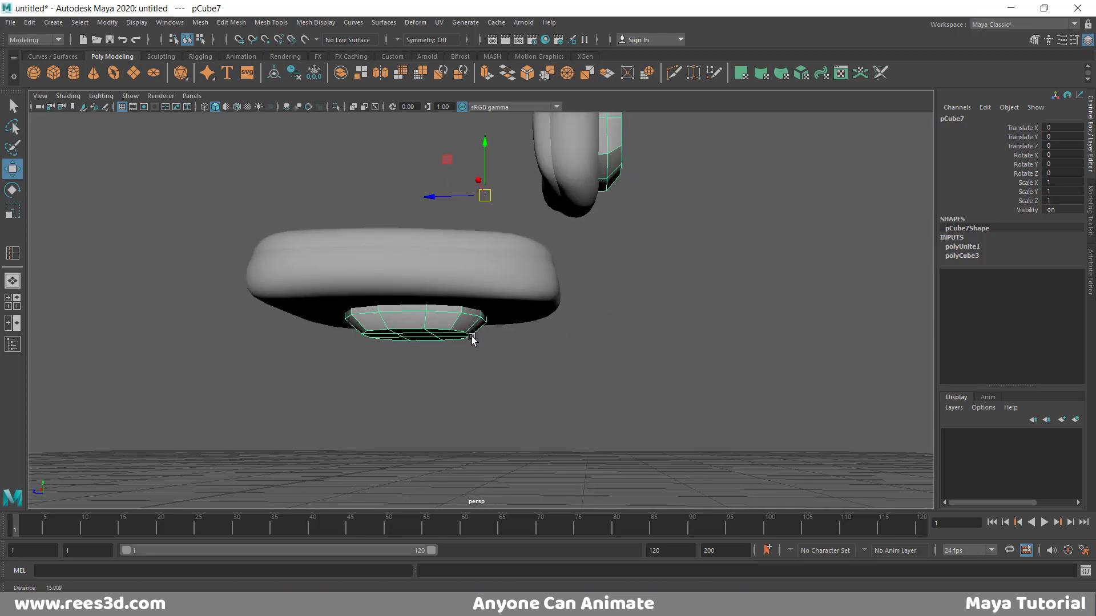
alt+right_drag(472, 337, 599, 344)
alt+drag(600, 344, 526, 346)
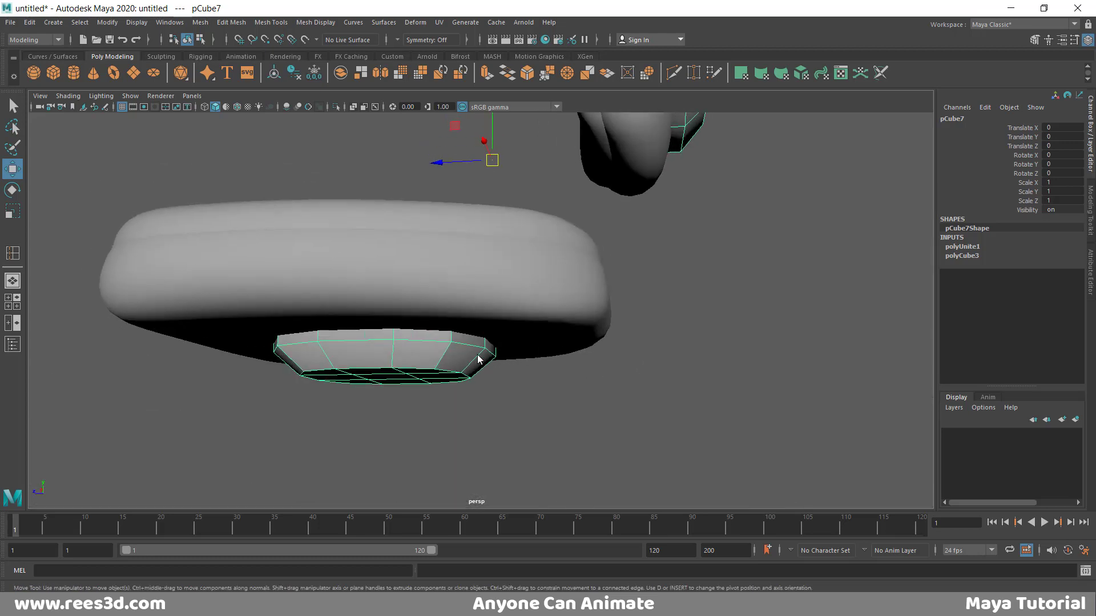
right_drag(477, 290, 440, 288)
key(space)
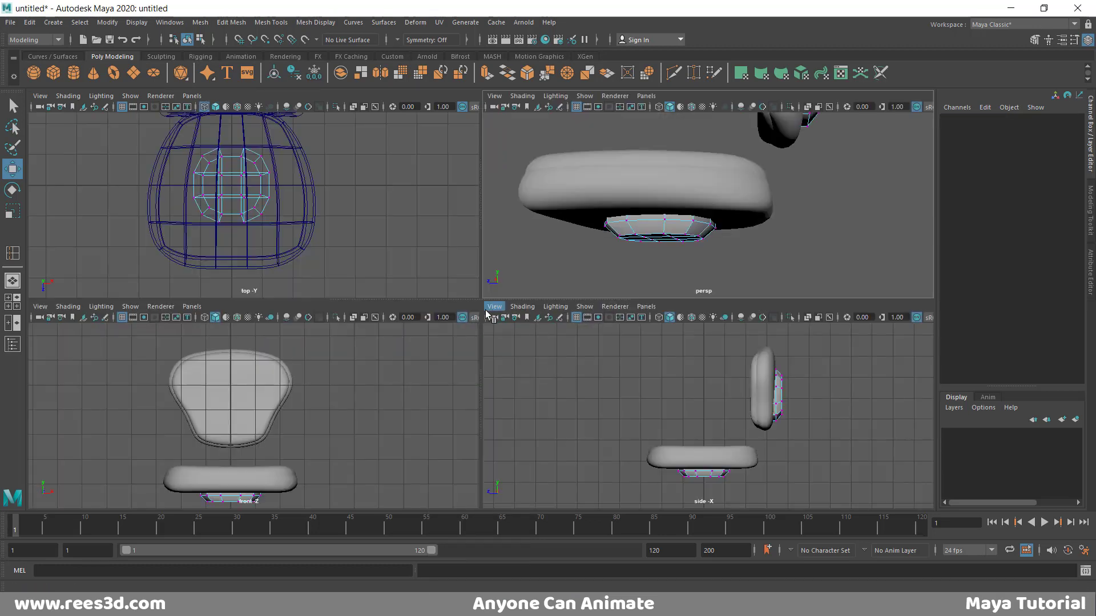
key(space)
alt+middle_drag(470, 426, 468, 303)
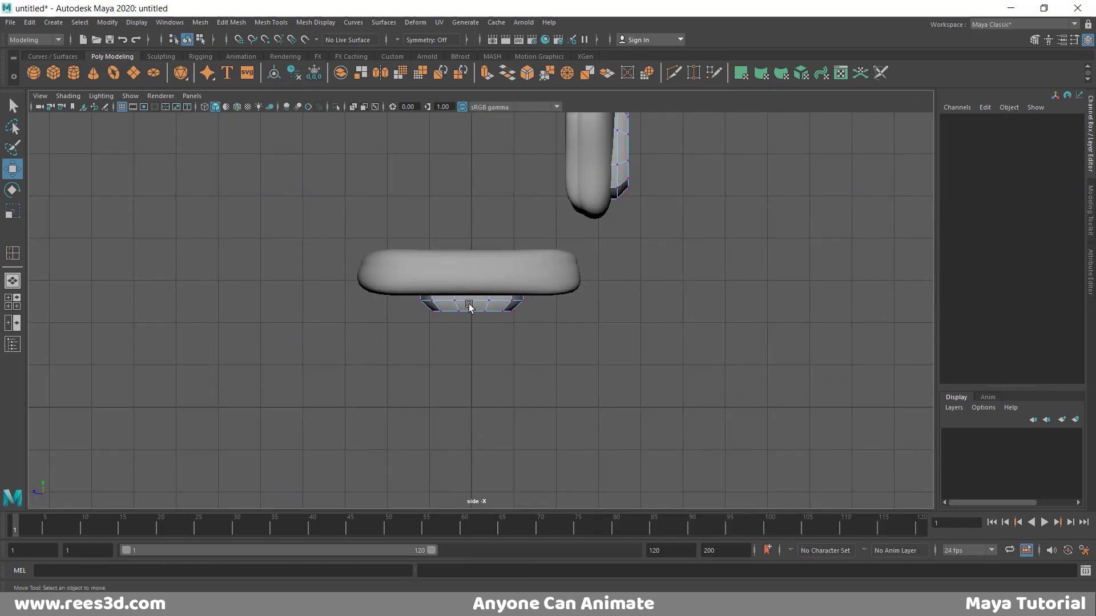
alt+right_drag(469, 307, 521, 325)
key(4)
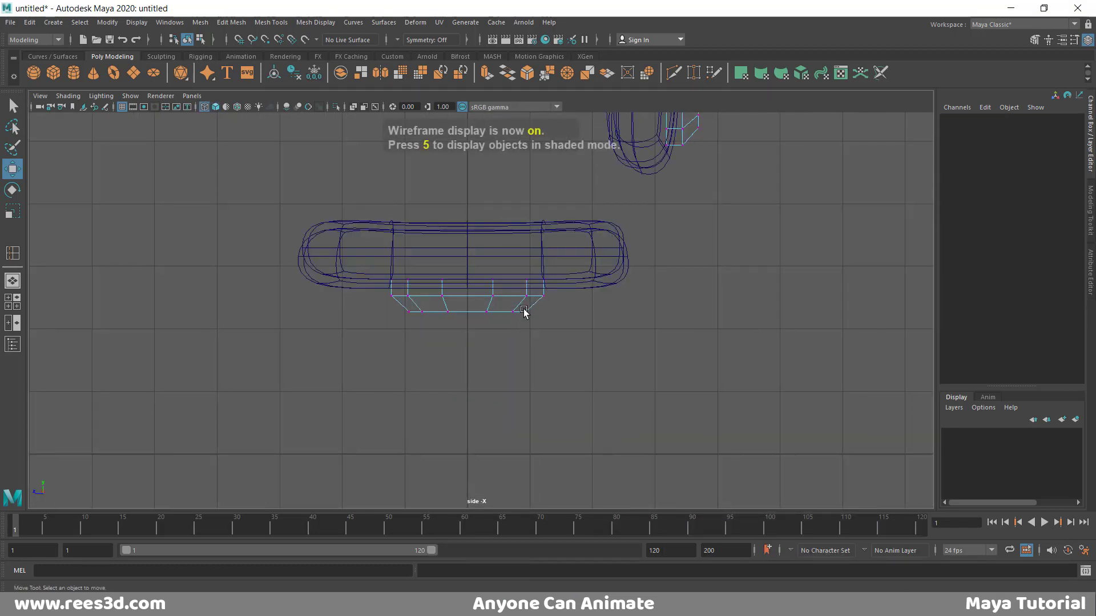
mouse_move(529, 313)
mouse_down()
mouse_move(533, 323)
mouse_move(501, 313)
mouse_move(511, 323)
mouse_up()
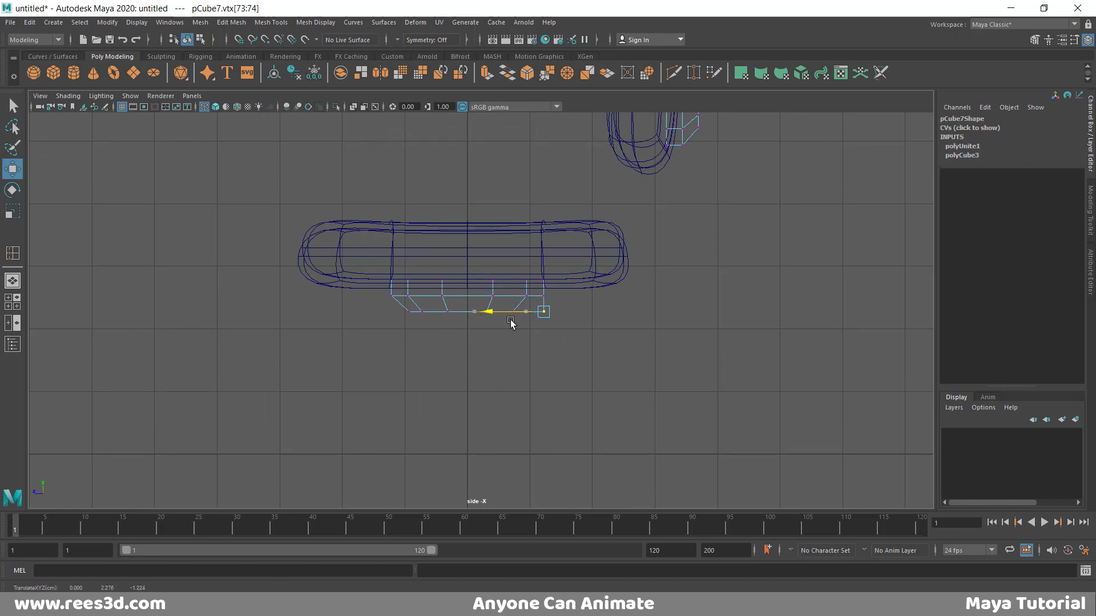
Move the backrest plate's outermost lower vertices down until they are level with the plate's bottom edge.
alt+middle_drag(670, 247, 604, 282)
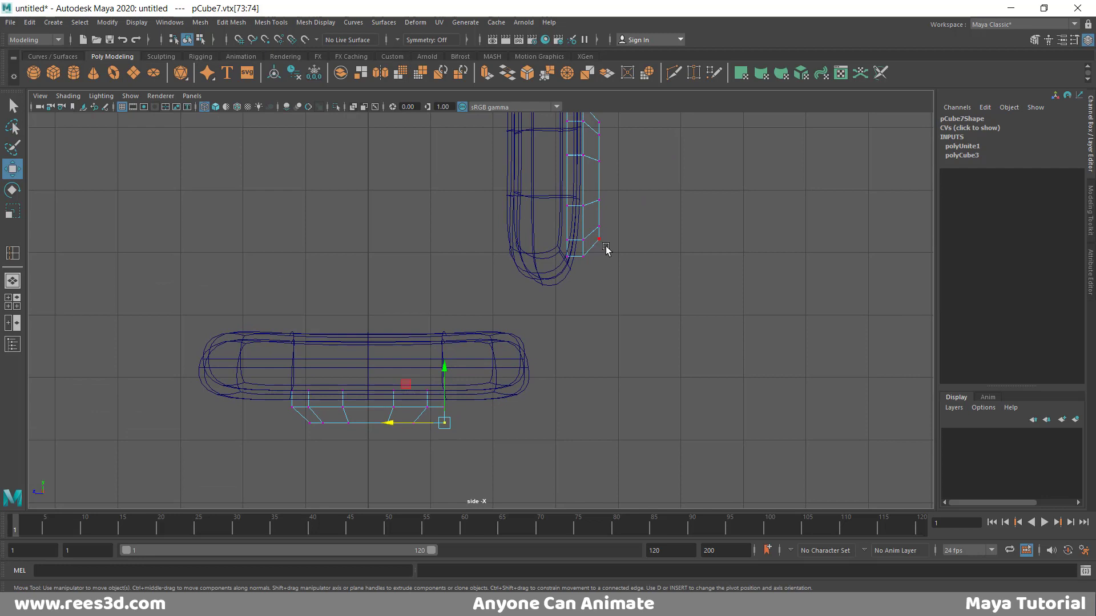
drag(606, 245, 596, 234)
drag(599, 189, 598, 206)
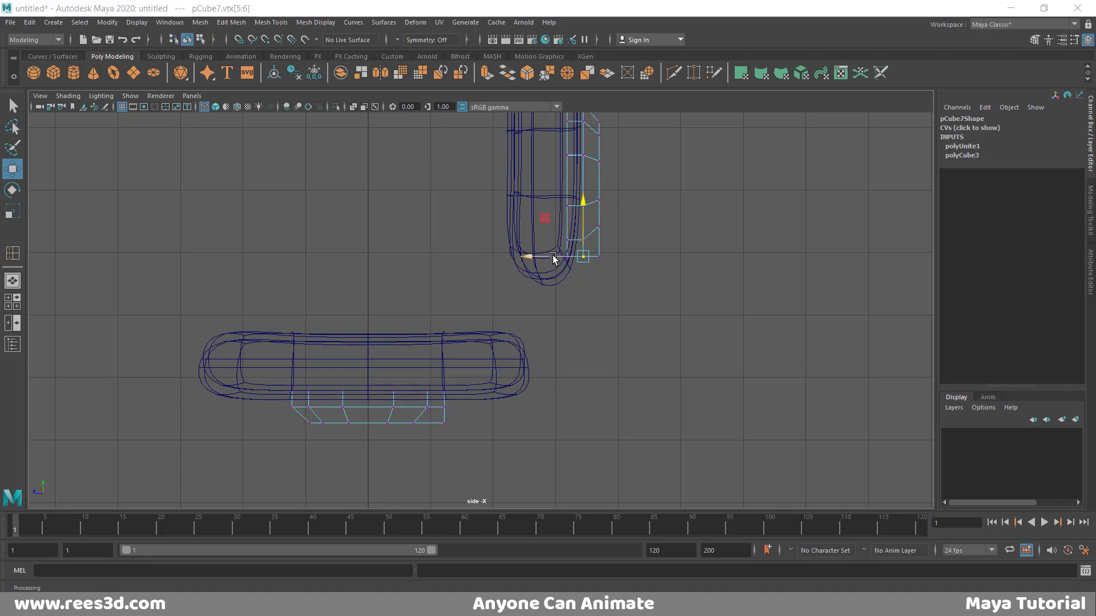
Shift the middle vertices on the backrest plate's bottom edge slightly toward the backrest and those on the seat plate's rear edge slightly up.
drag(553, 258, 549, 258)
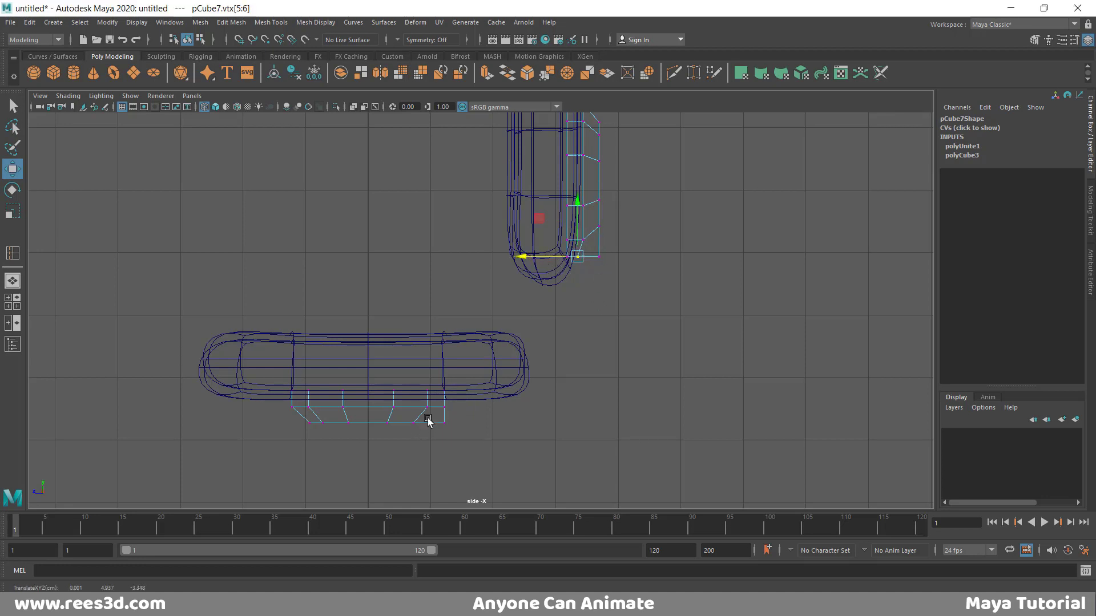
click(444, 407)
drag(443, 372, 443, 366)
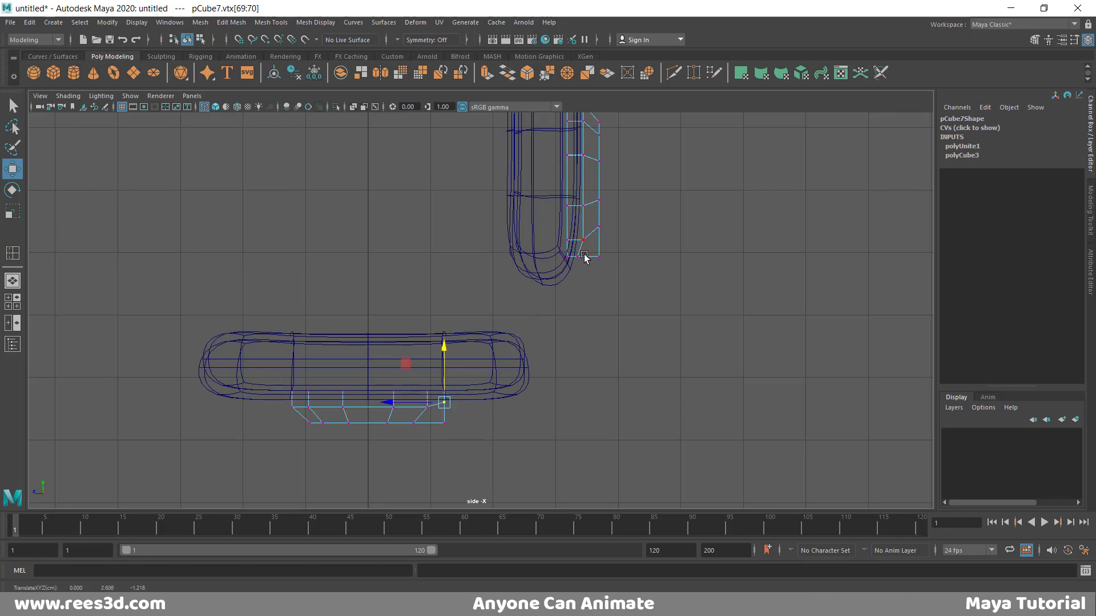
Bridge the bottom end face of the backrest plate to the rear end face of the seat plate.
key(space)
key(space)
alt+drag(656, 303, 555, 272)
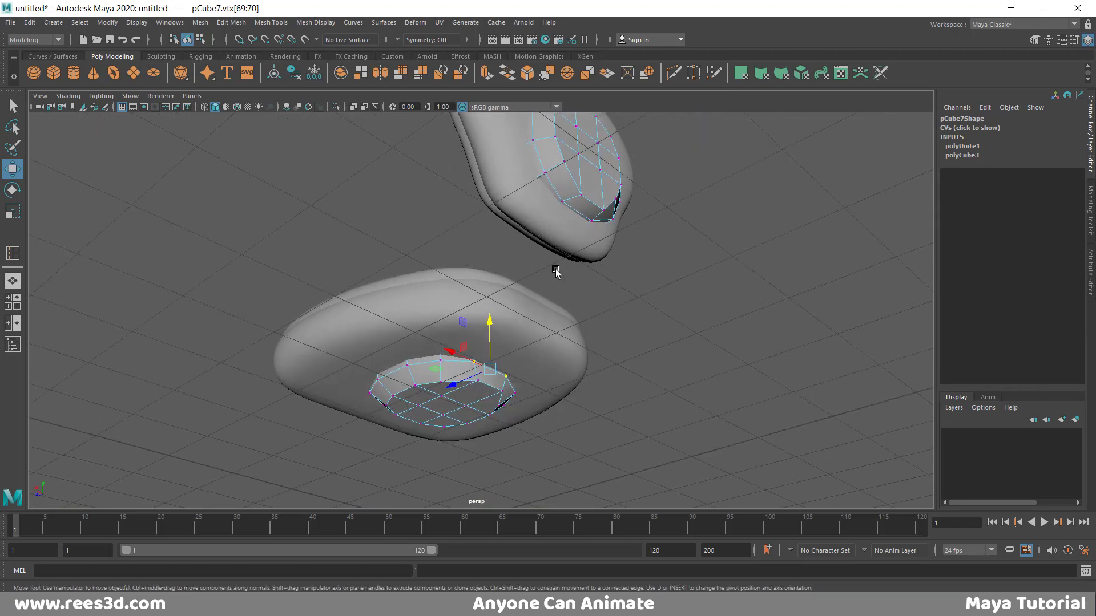
right_drag(597, 205, 588, 216)
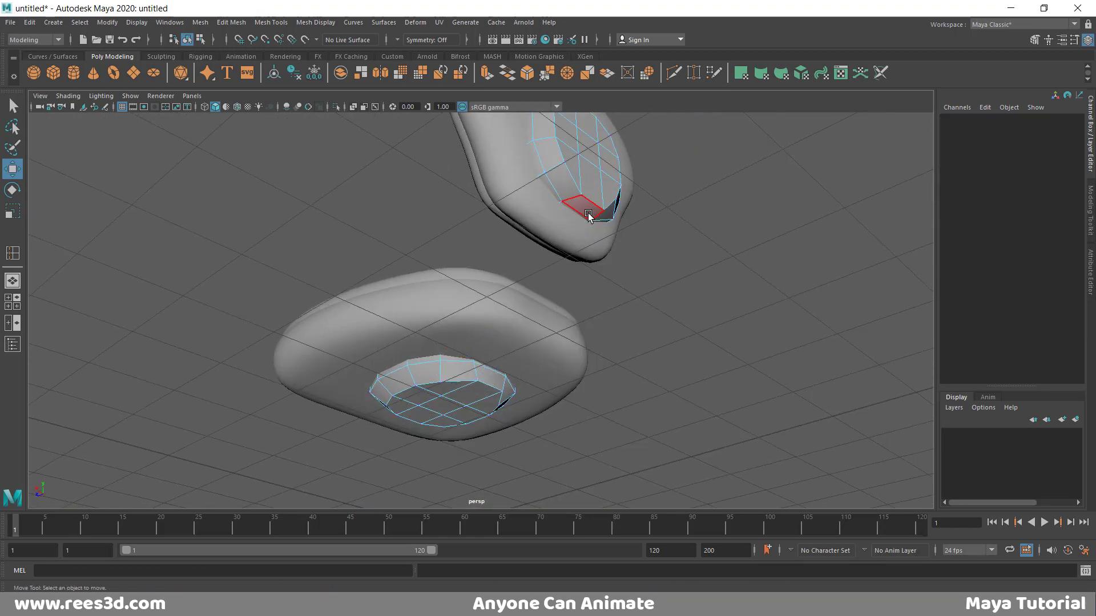
click(589, 216)
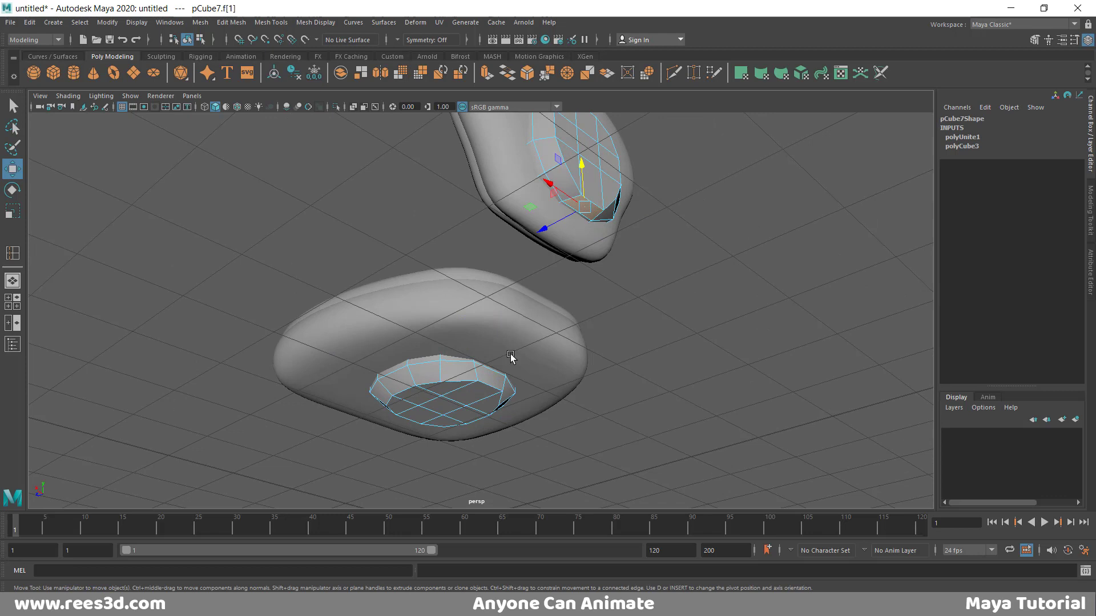
shift+click(487, 381)
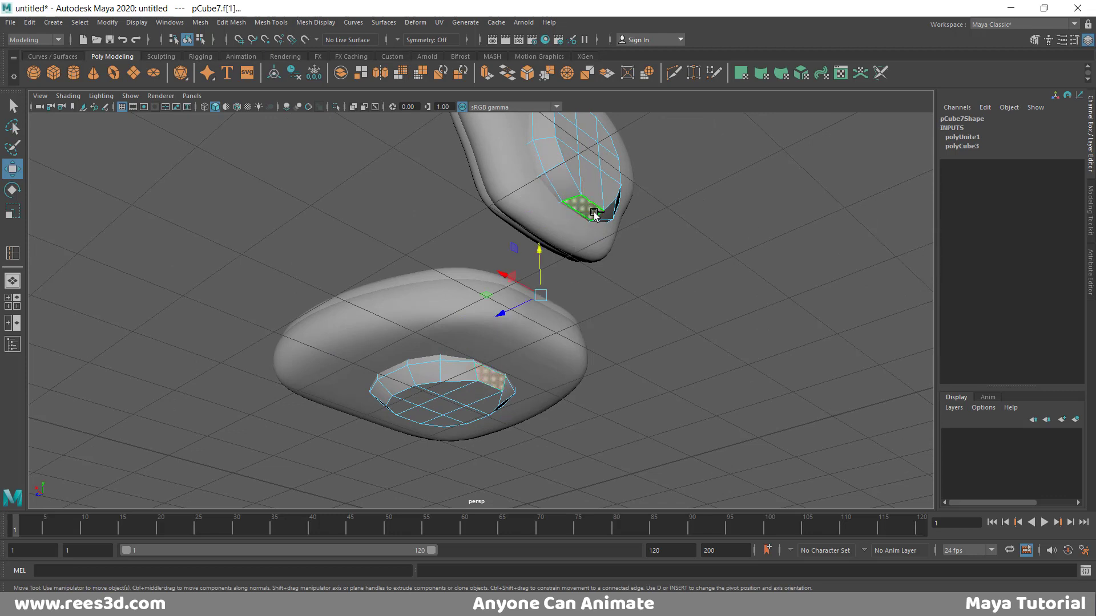
shift+right_click(593, 209)
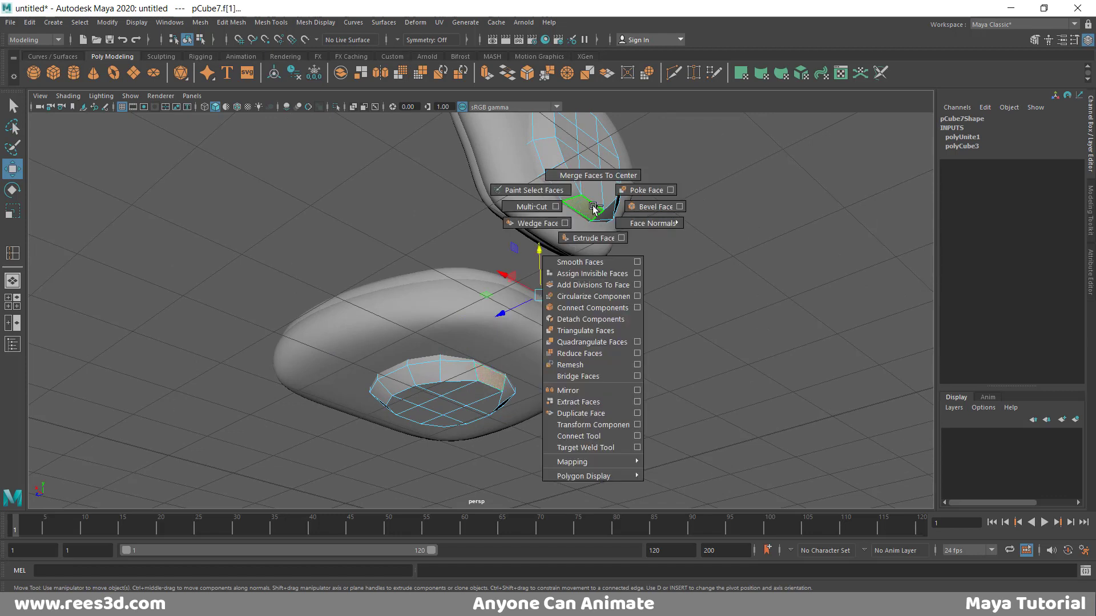
click(593, 376)
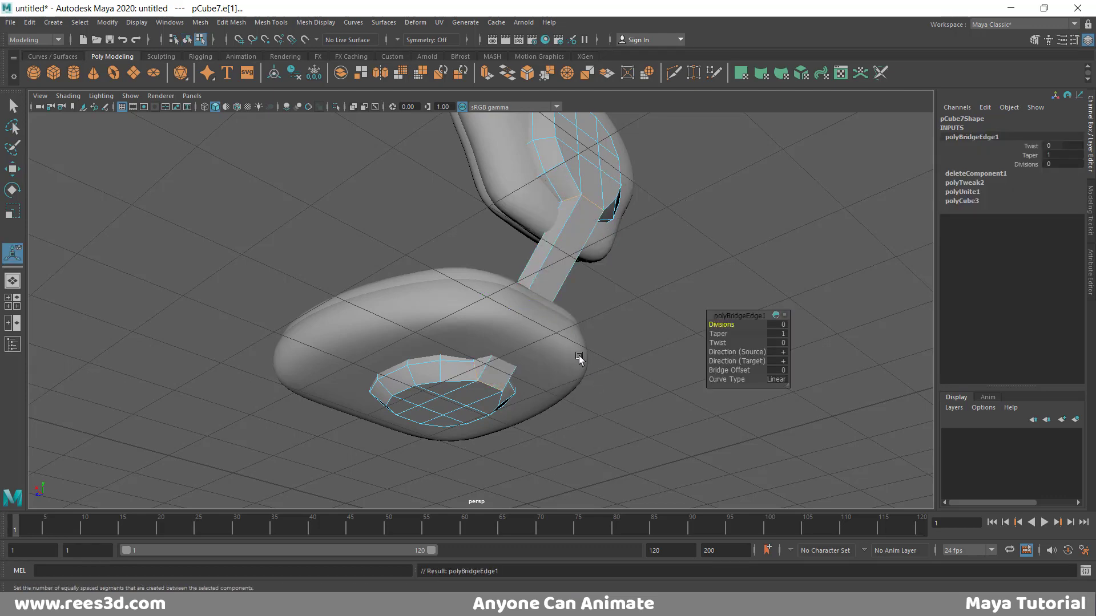
Set the bridge to 6 divisions and its curve type to Blend.
mouse_move(578, 355)
alt+mouse_down()
mouse_move(597, 369)
mouse_move(634, 370)
mouse_move(562, 359)
alt+mouse_up()
mouse_move(580, 320)
alt+mouse_down()
mouse_move(618, 337)
mouse_move(559, 310)
mouse_move(595, 310)
mouse_move(572, 320)
mouse_move(585, 320)
alt+mouse_up()
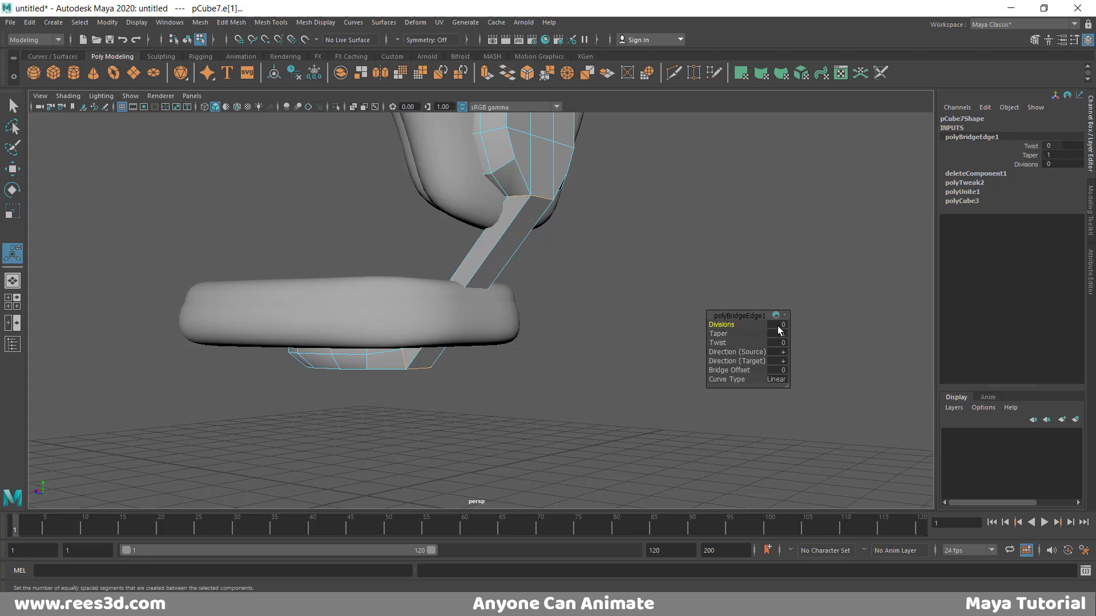
drag(722, 323, 757, 326)
click(775, 379)
click(783, 397)
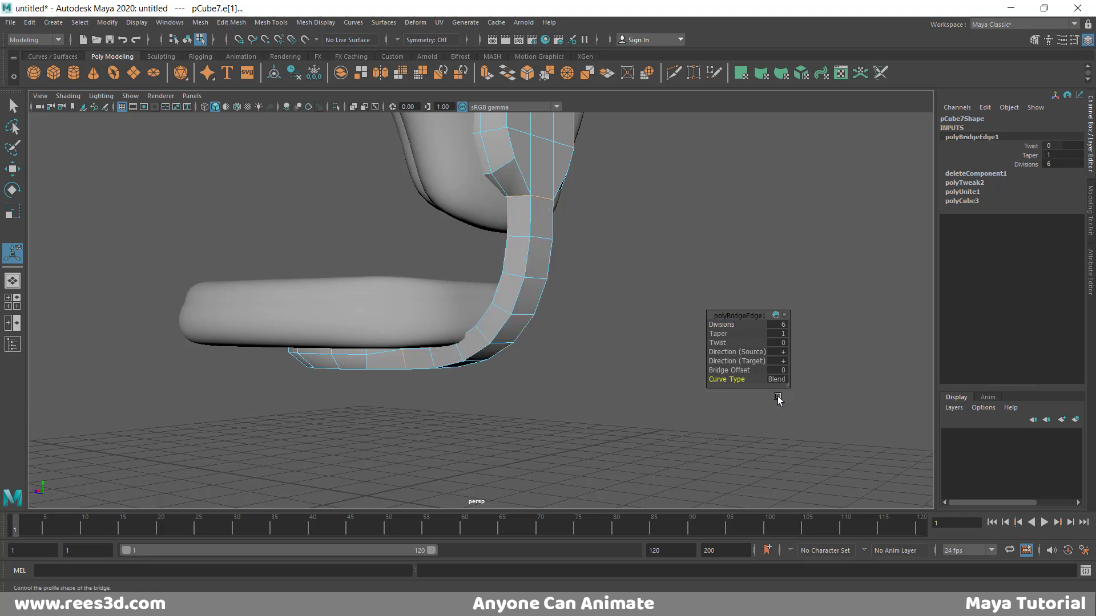
Inspect the curved bridge between the seat plate and the backrest plate from several angles.
alt+drag(479, 379, 540, 368)
alt+right_drag(457, 363, 245, 329)
alt+drag(462, 394, 474, 348)
alt+right_drag(474, 342, 375, 305)
alt+drag(374, 306, 491, 324)
alt+right_drag(502, 337, 604, 369)
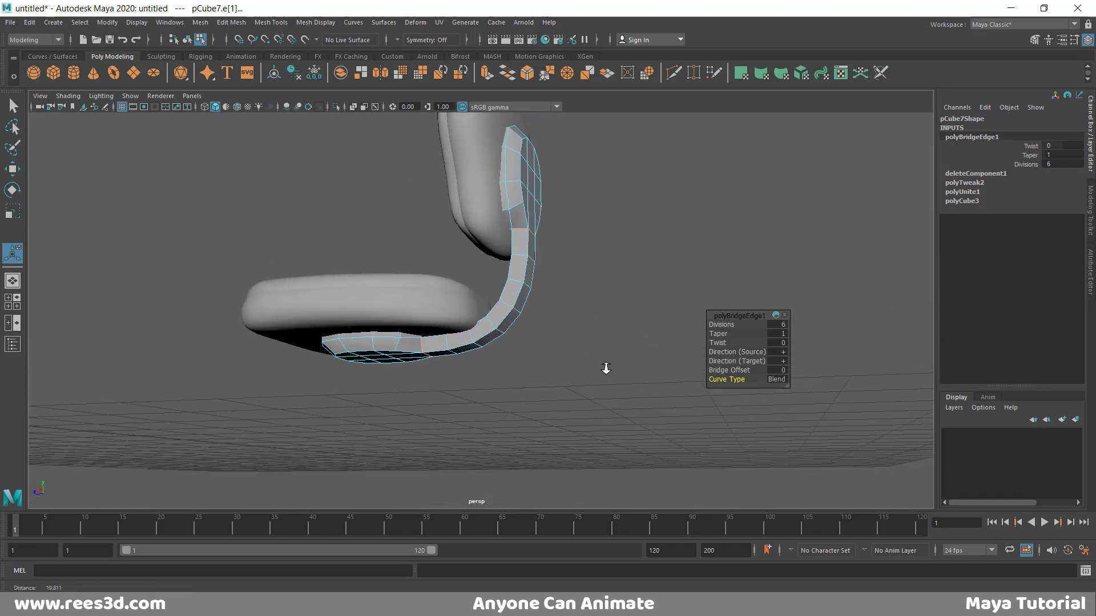
alt+drag(553, 371, 575, 320)
alt+middle_drag(558, 321, 561, 366)
alt+drag(535, 370, 501, 372)
alt+right_drag(456, 399, 556, 388)
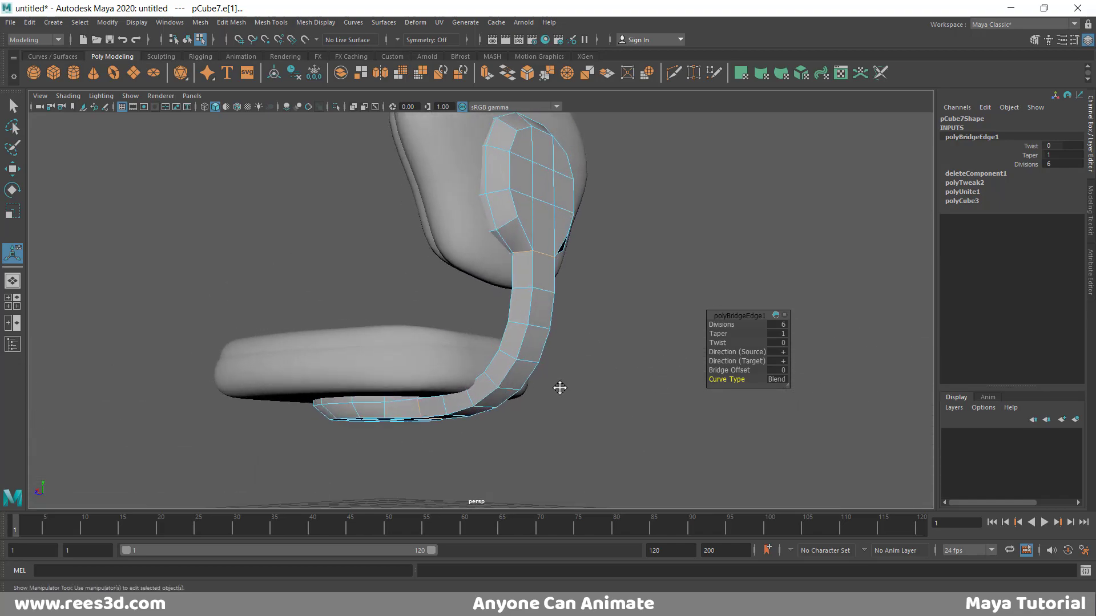
Return the bridged support piece to object mode and deselect it.
alt+middle_drag(560, 388, 557, 399)
alt+drag(628, 337, 565, 302)
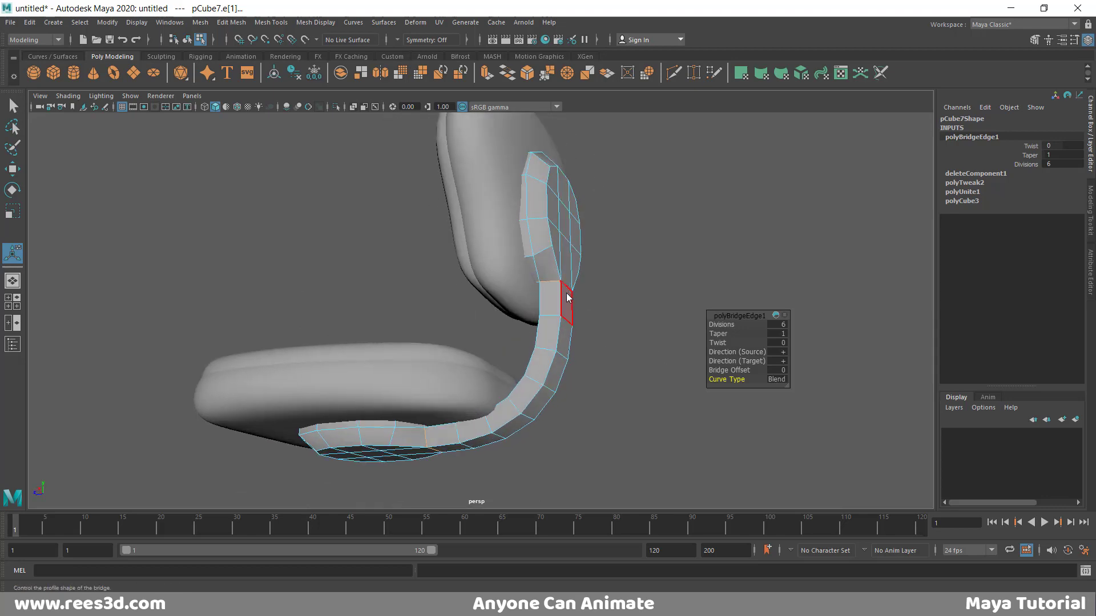
right_drag(565, 302, 623, 273)
alt+drag(583, 331, 462, 336)
alt+right_drag(463, 335, 546, 322)
alt+drag(545, 321, 502, 284)
click(541, 239)
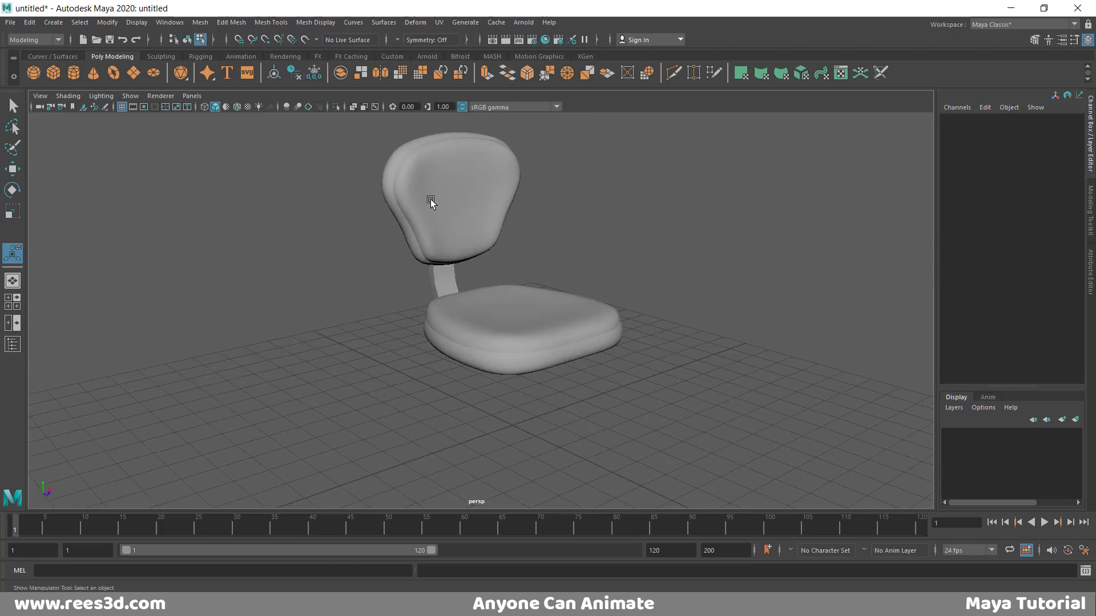
Create a polygon cube at the origin with width 0.5 and height 0.5.
click(52, 67)
alt+drag(345, 302, 445, 326)
mouse_move(547, 405)
alt+mouse_down()
mouse_move(516, 405)
mouse_move(539, 402)
alt+mouse_up()
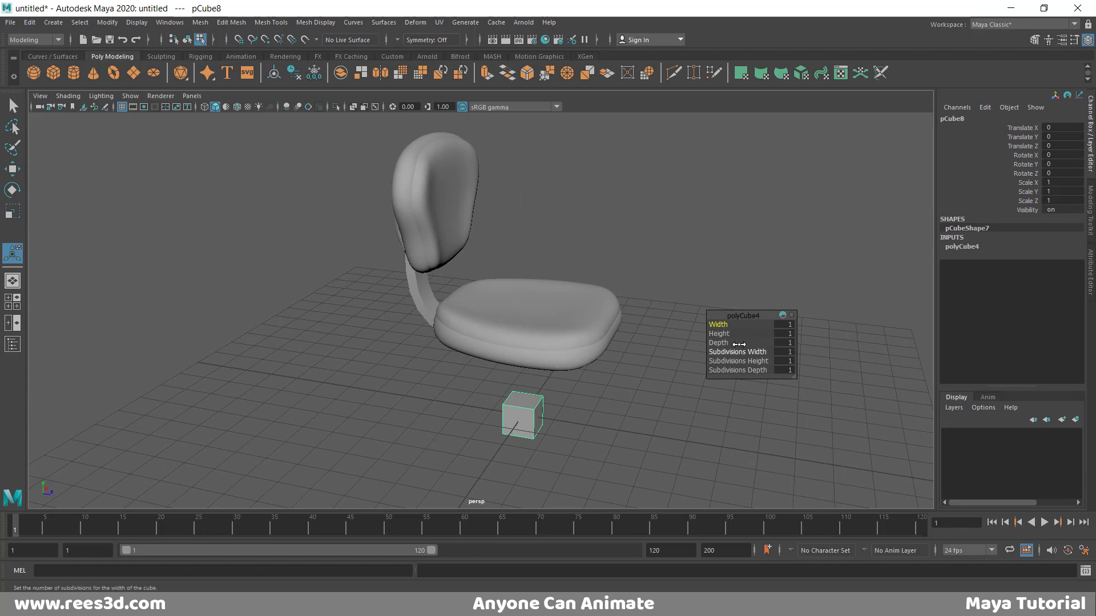
mouse_move(720, 325)
mouse_down()
mouse_move(735, 326)
mouse_move(715, 325)
mouse_up()
key(ctrl+z)
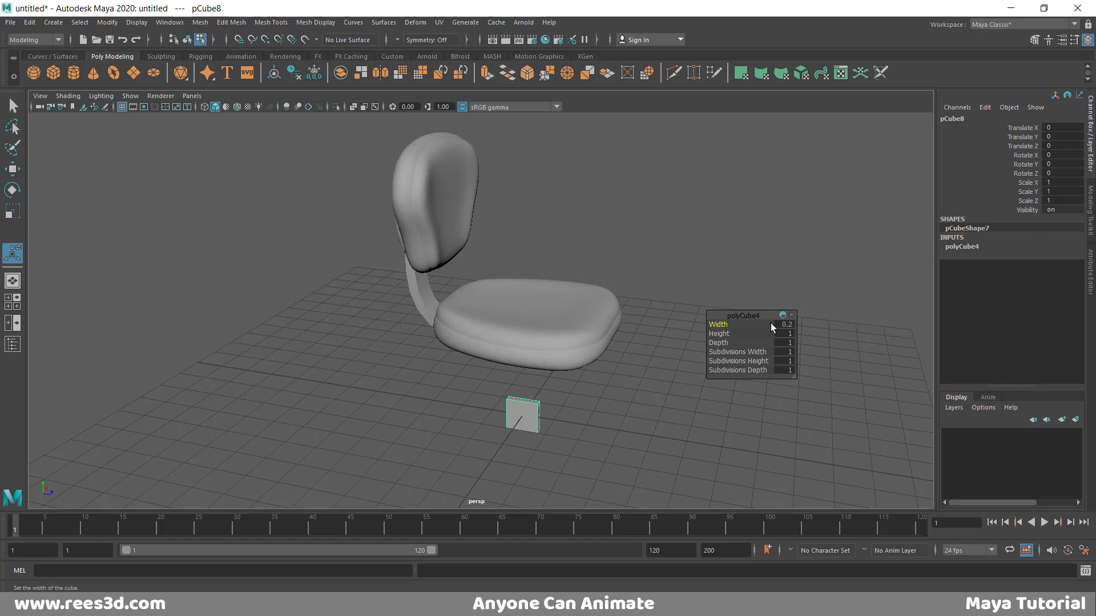
click(785, 324)
text(0.5)
key(Return)
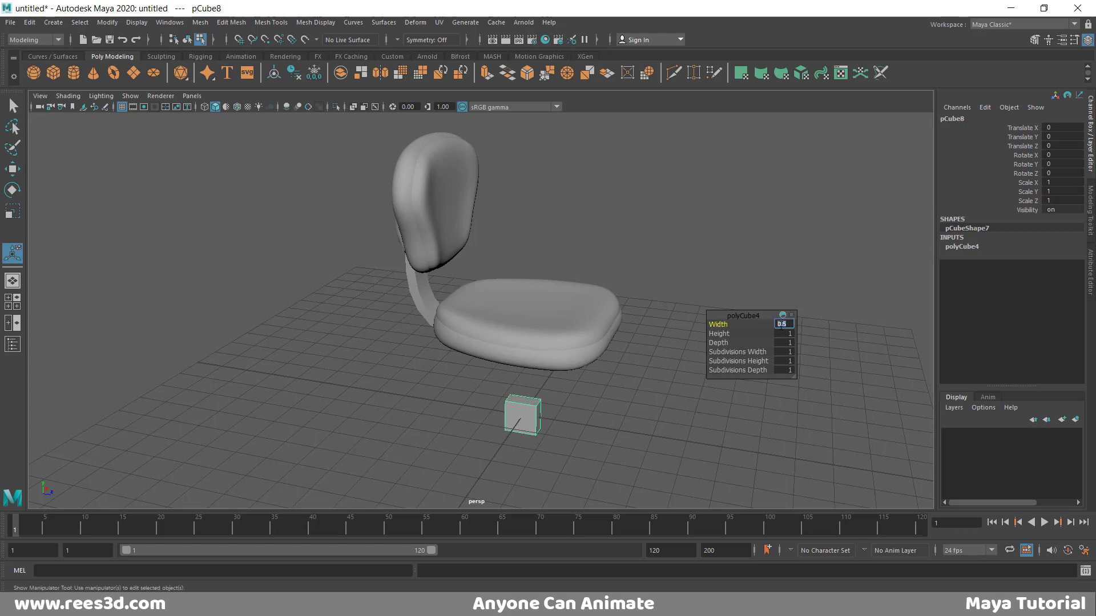
click(790, 334)
text(0.5)
key(Return)
Set the cube's depth to 4.5 so it forms a long bar.
alt+drag(541, 397, 448, 437)
click(790, 341)
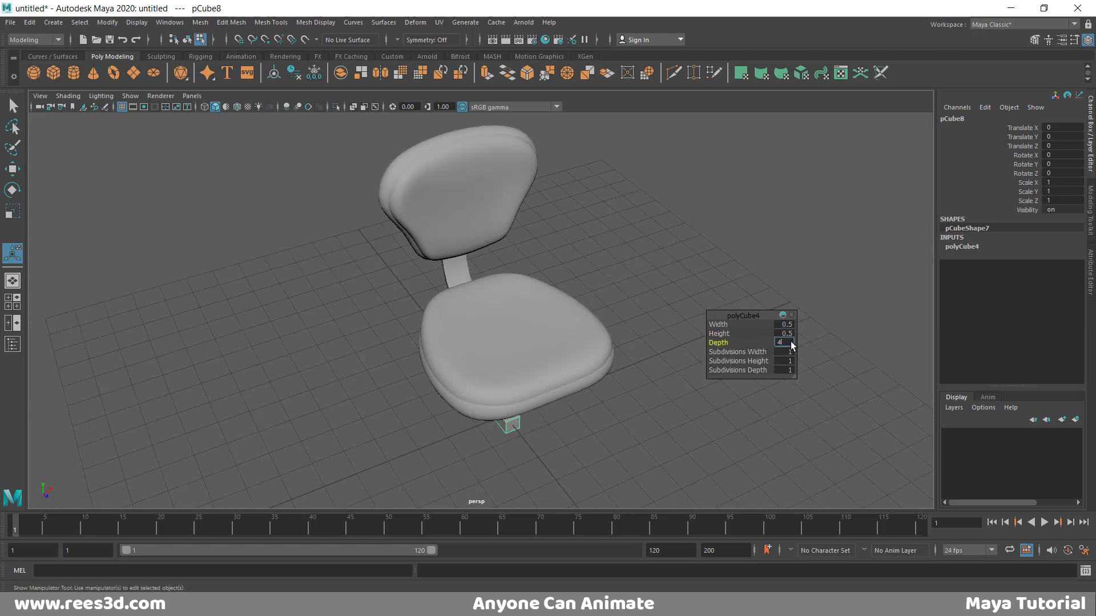
text(5)
key(Return)
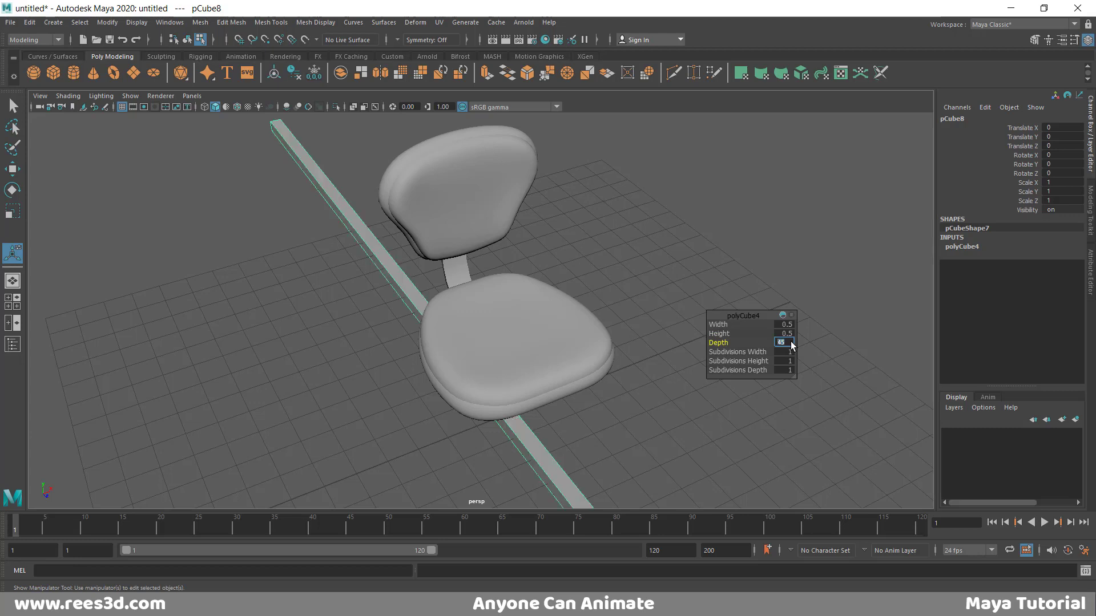
key(Return)
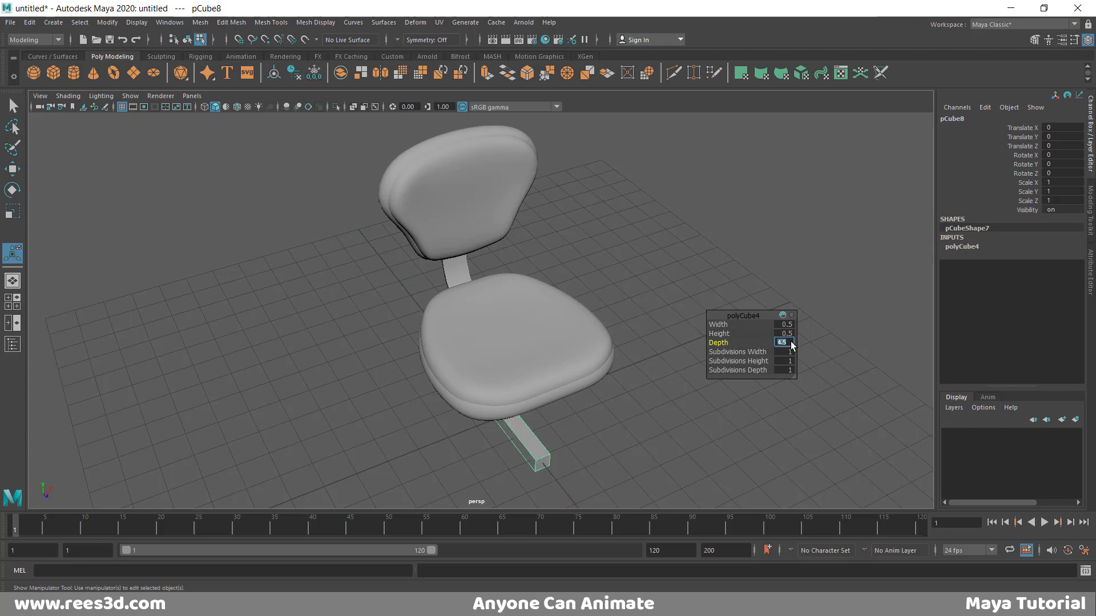
Move the bar up above the seat in the side view, to about Y 5.67 and Z 0.18.
alt+drag(514, 361, 531, 368)
key(w)
key(space)
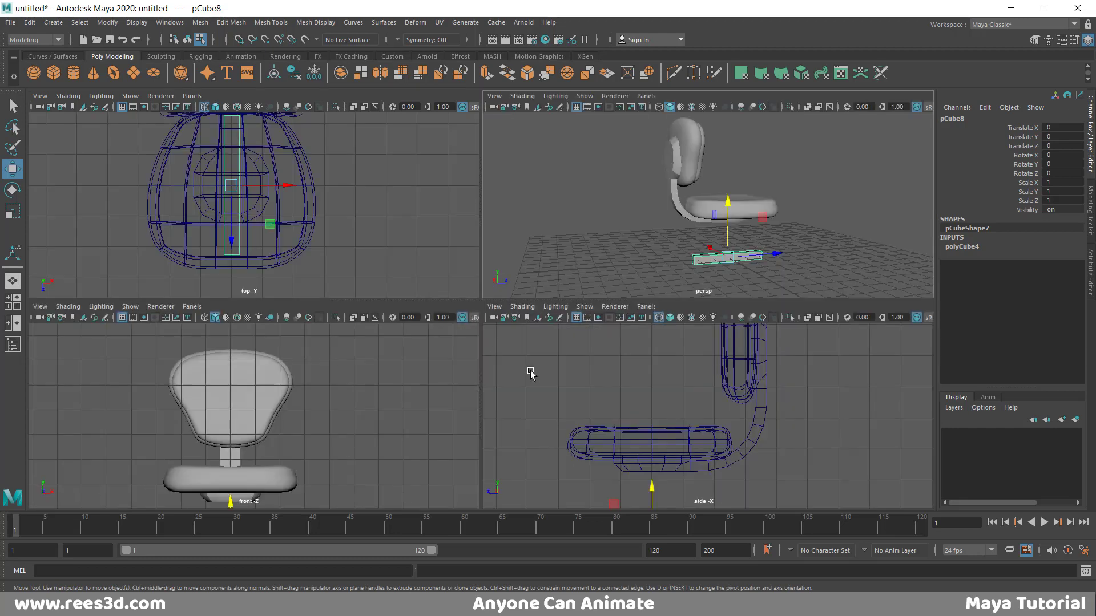
scroll(739, 414, down, 5)
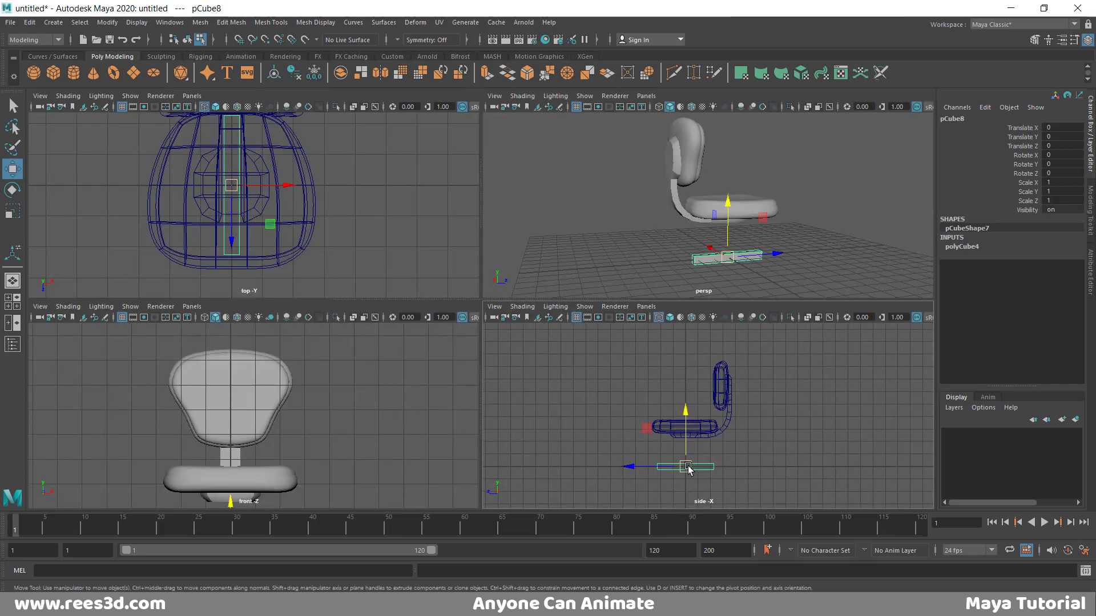
drag(687, 466, 688, 396)
scroll(708, 416, up, 5)
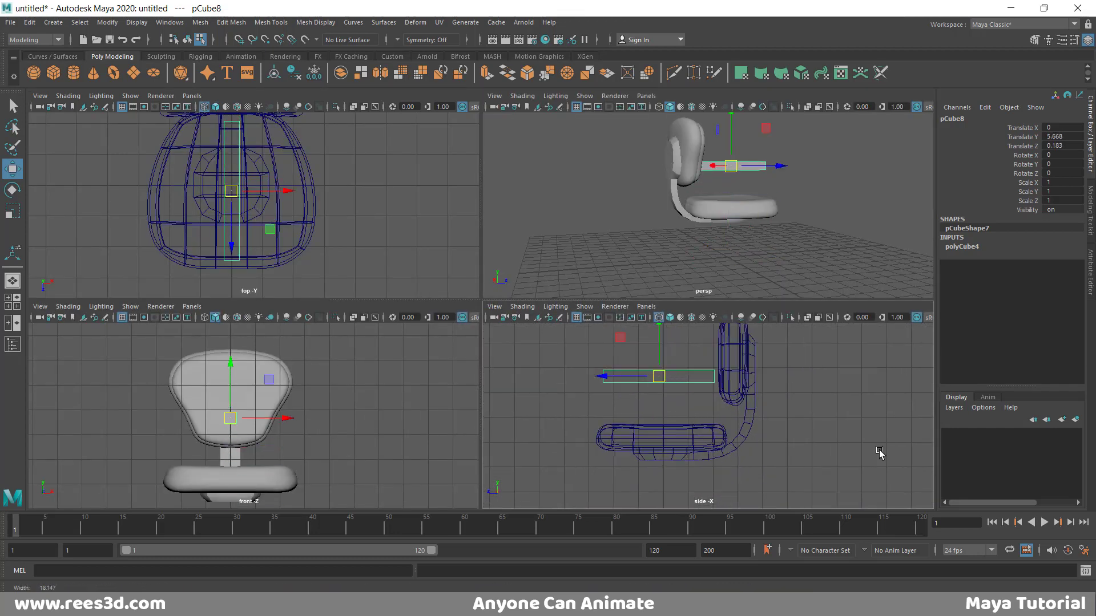
Set the bar's depth to 4.
click(964, 247)
double_click(1055, 274)
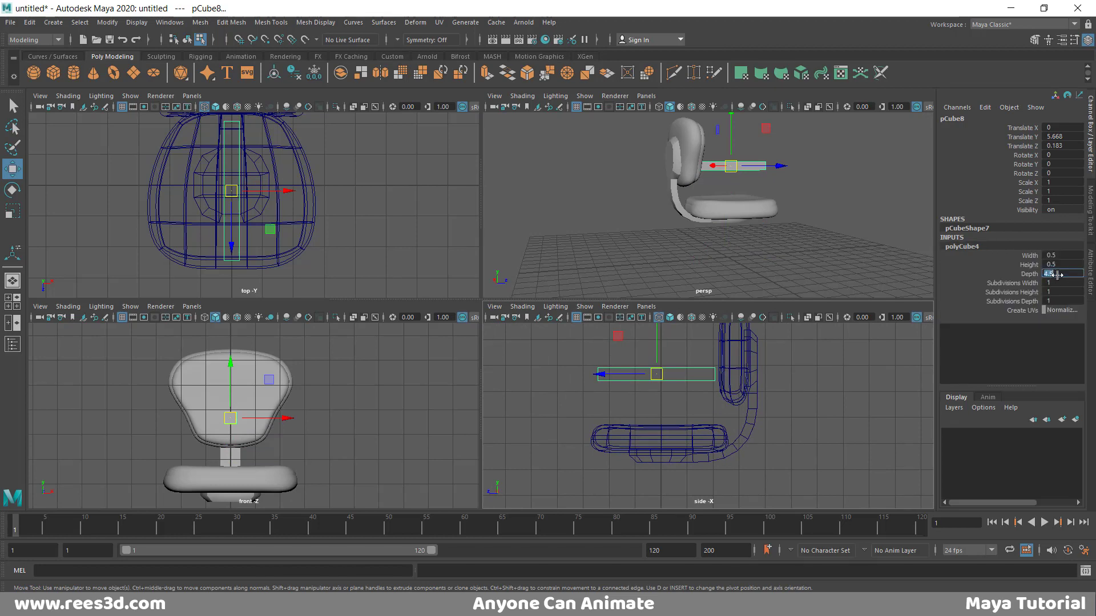
text(4)
key(Return)
Set the bar's depth subdivisions to 6.
scroll(685, 422, up, 4)
key(r)
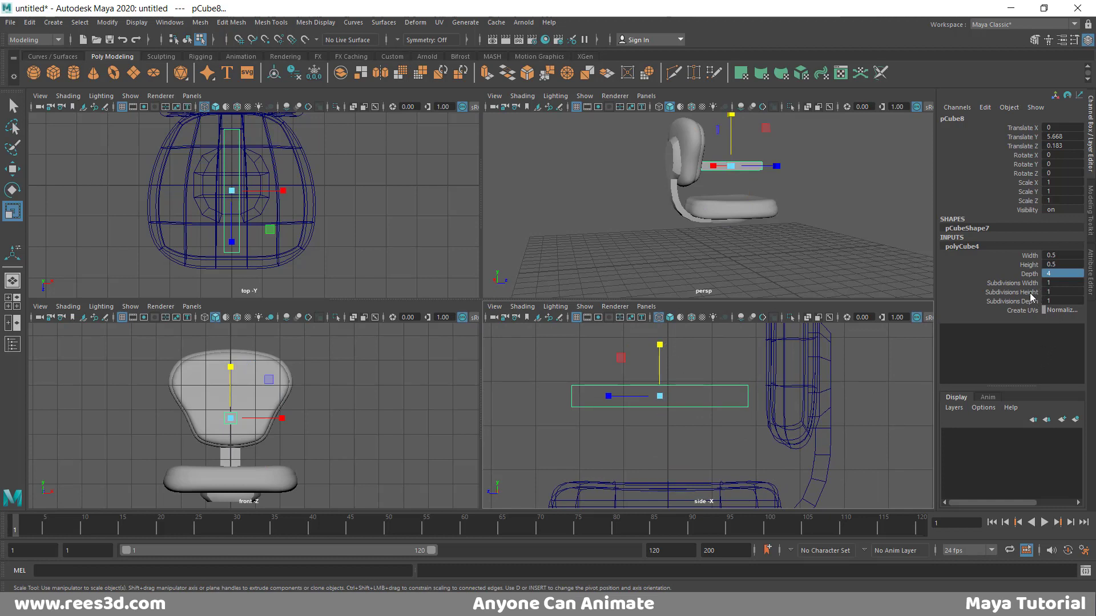
click(1028, 284)
click(1025, 301)
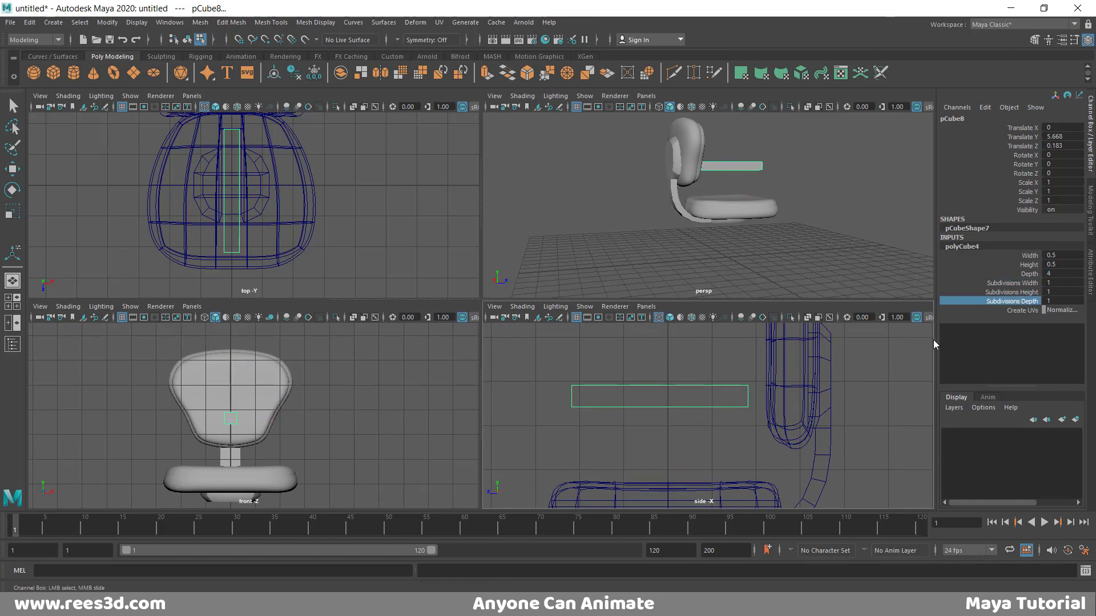
mouse_move(777, 410)
middle_down()
mouse_move(808, 407)
mouse_move(794, 404)
middle_up()
alt+drag(766, 181, 645, 205)
alt+right_drag(646, 206, 786, 242)
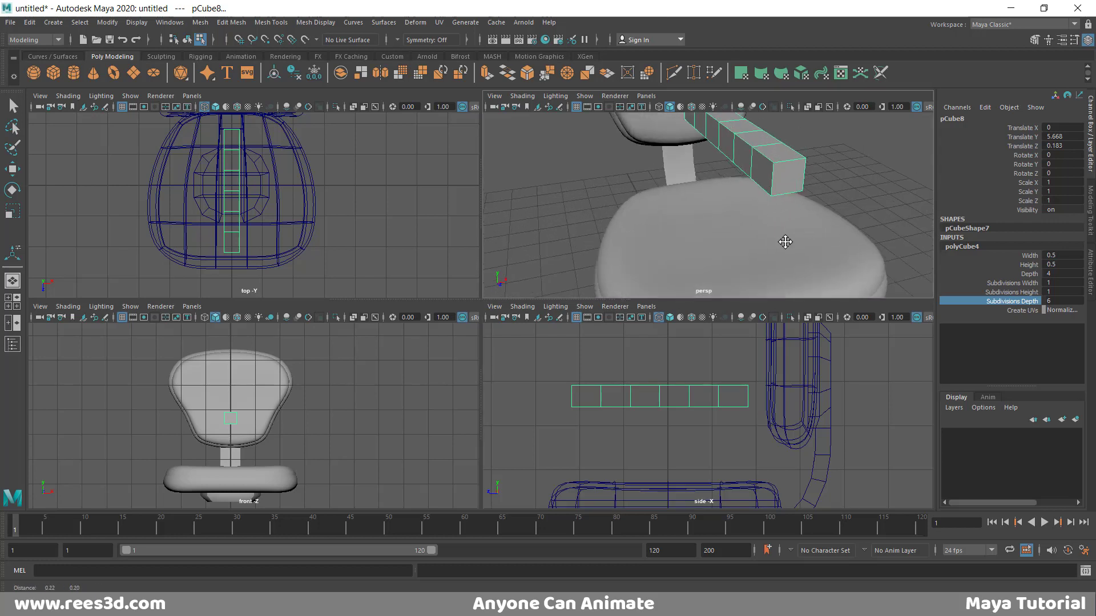
alt+middle_drag(786, 242, 748, 278)
alt+right_drag(748, 278, 707, 222)
alt+drag(707, 221, 756, 215)
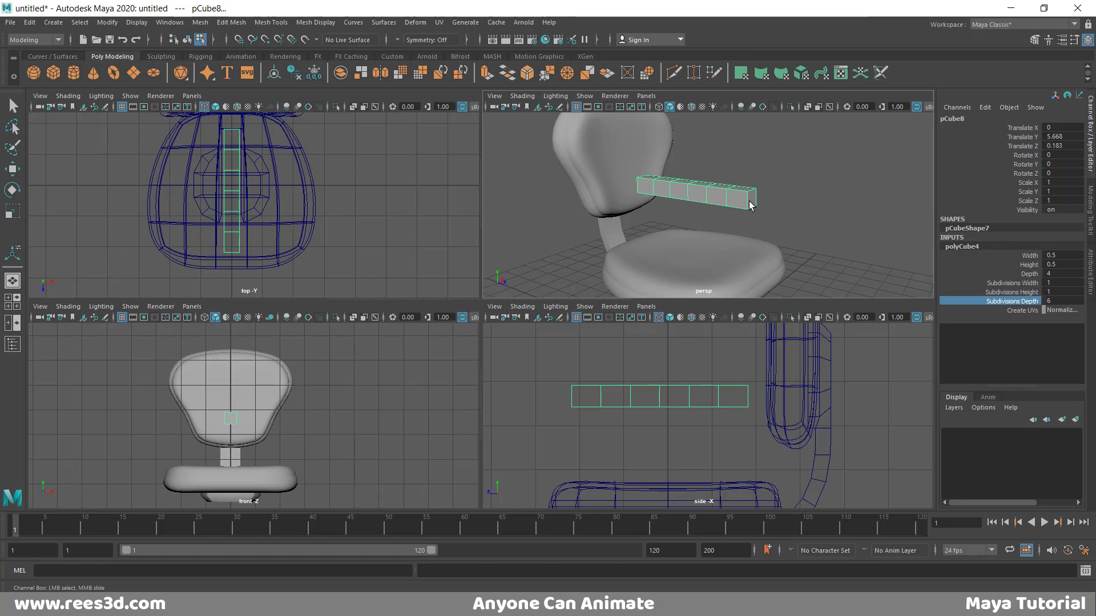
Thin the bar by setting its height to 0.25.
click(1029, 264)
middle_drag(788, 220, 790, 221)
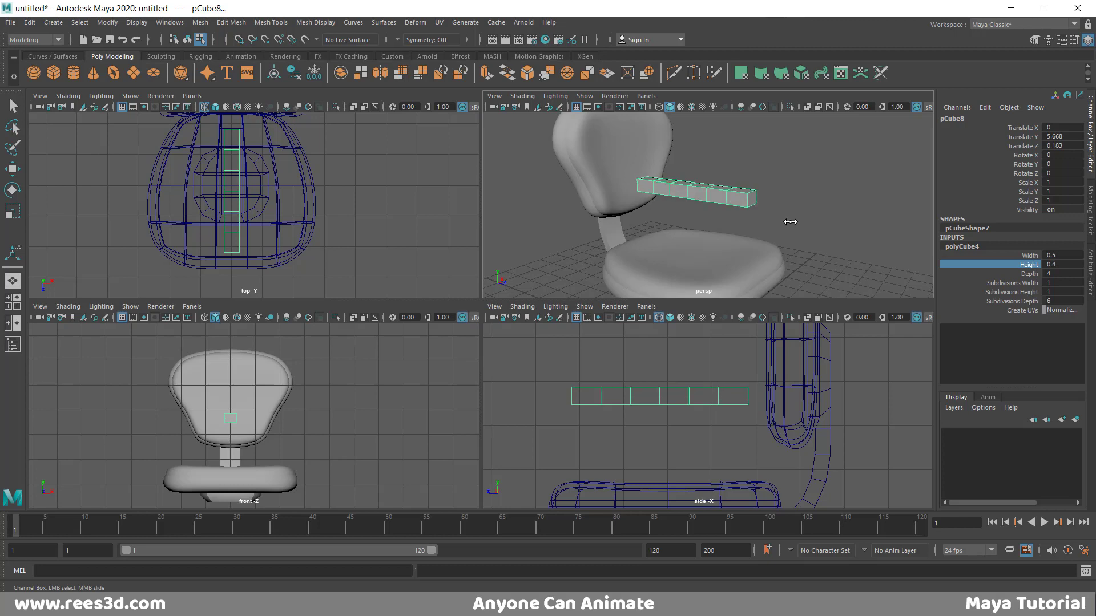
double_click(1063, 264)
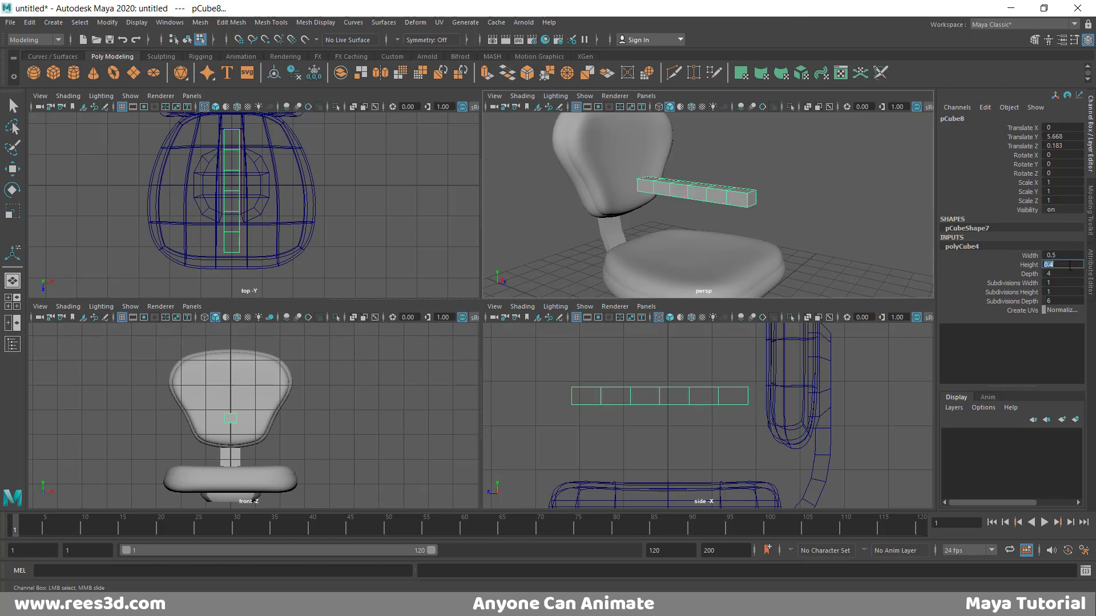
text(0.25)
key(Return)
alt+drag(739, 226, 758, 216)
alt+right_drag(758, 215, 810, 218)
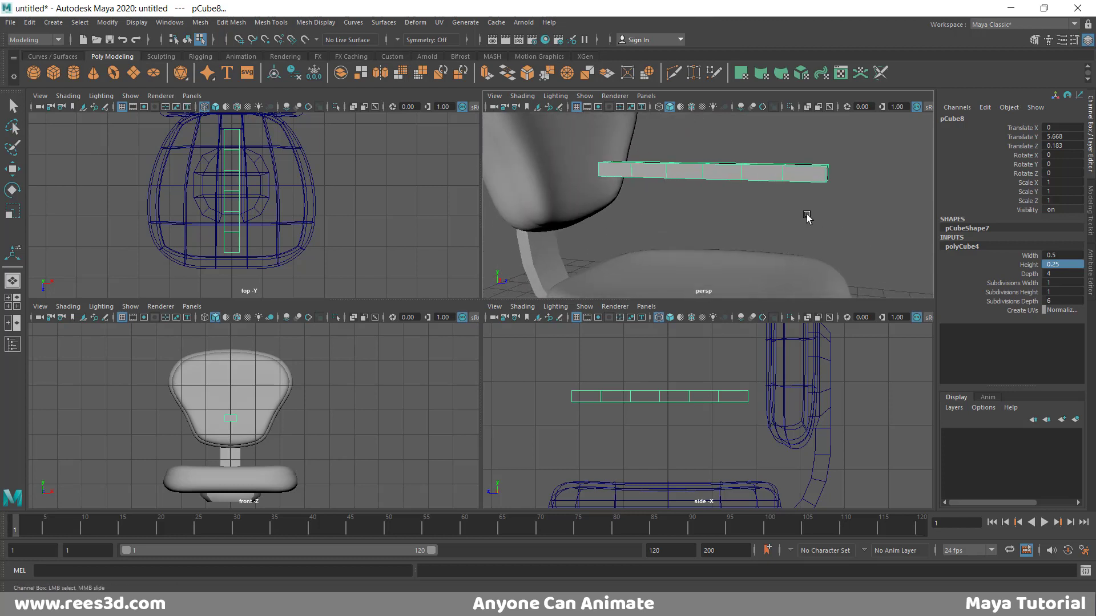
alt+middle_drag(810, 217, 796, 234)
Try arching the bar in the side view by raising its inner vertices in stages, highest at the middle.
key(space)
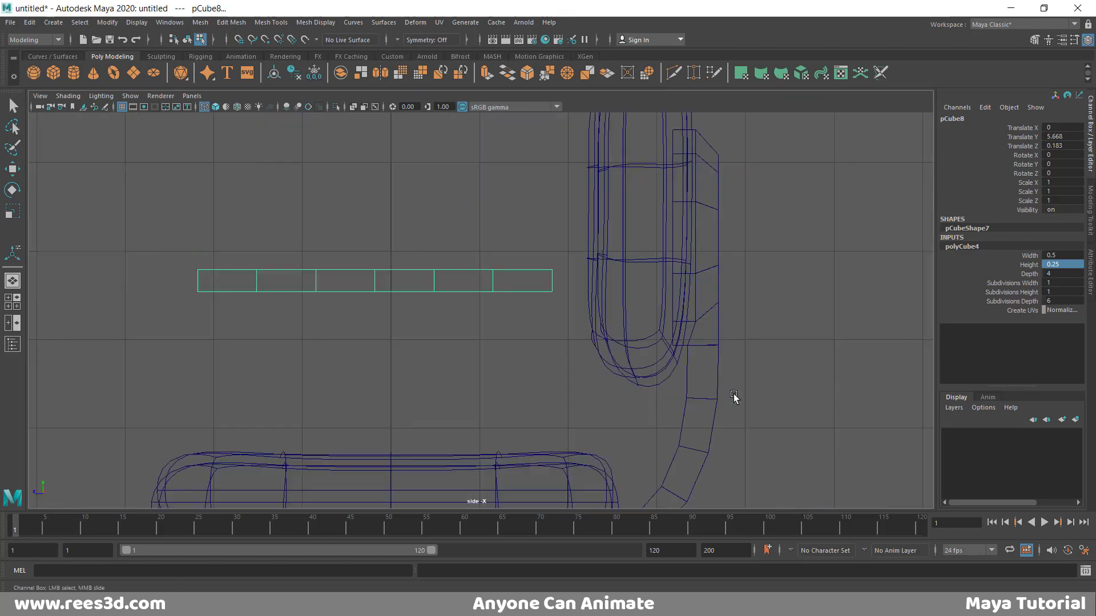
alt+middle_drag(625, 320, 744, 327)
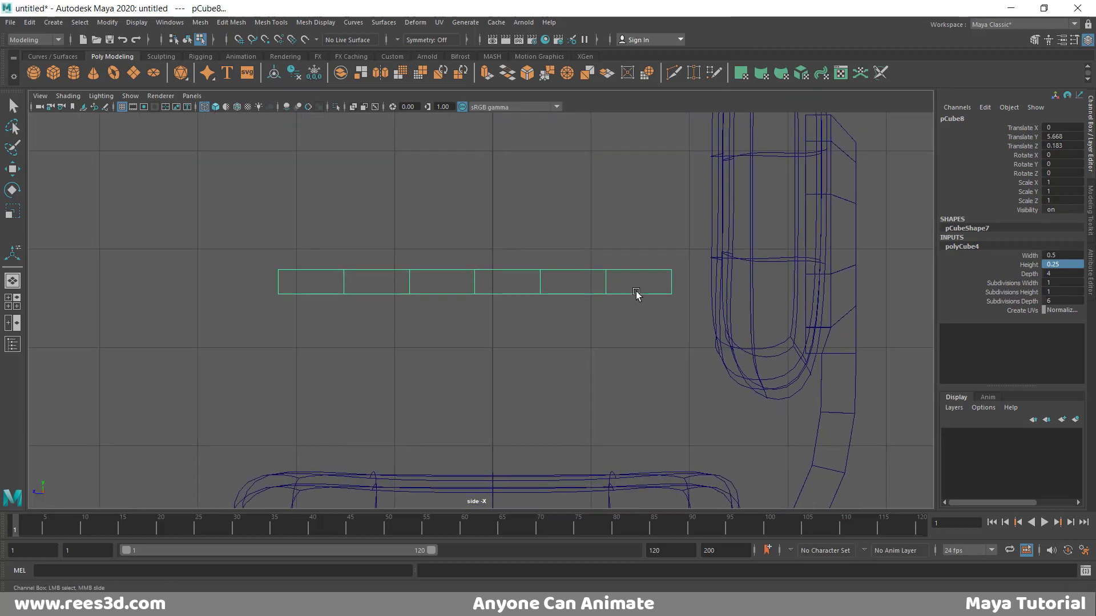
right_drag(637, 290, 568, 286)
drag(322, 256, 629, 318)
key(w)
drag(474, 226, 473, 209)
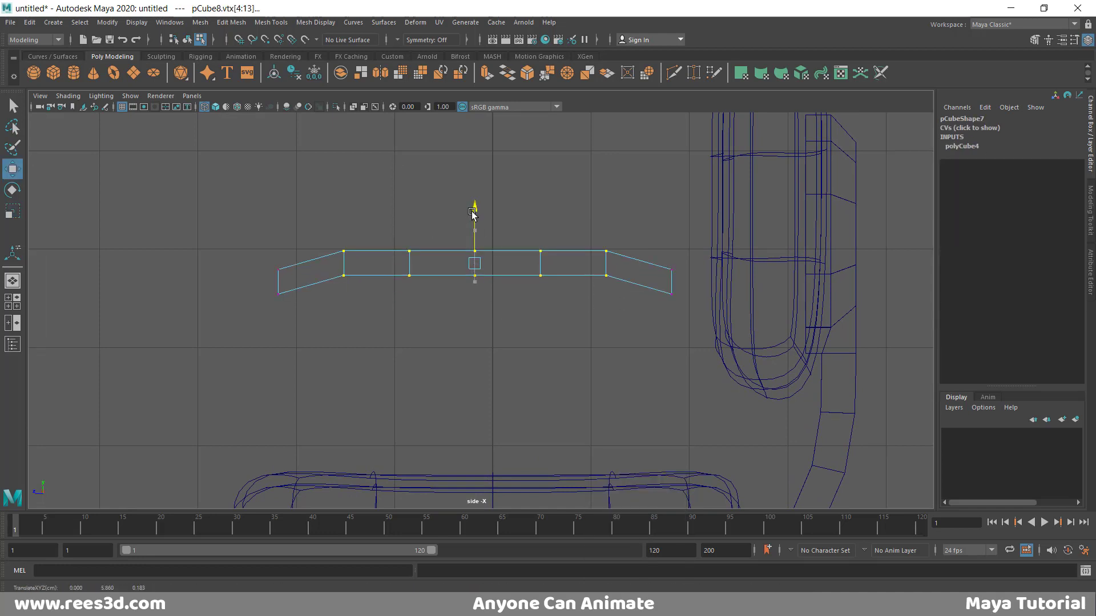
drag(501, 270, 596, 297)
mouse_move(473, 210)
mouse_down()
mouse_move(475, 197)
mouse_move(491, 270)
mouse_move(474, 196)
mouse_up()
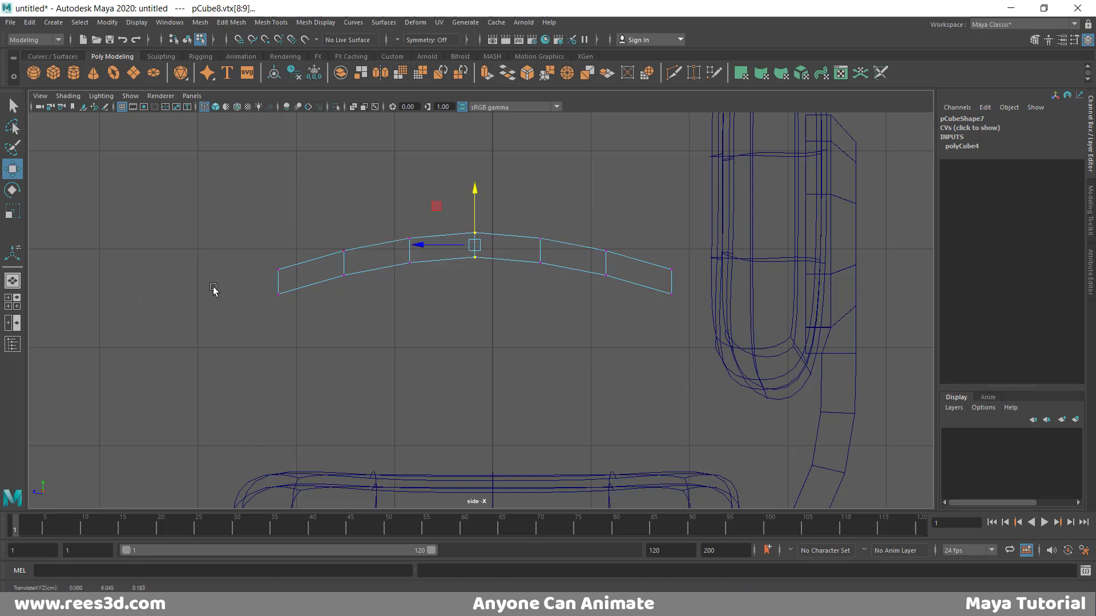
Undo the vertex moves on the bar and return it to object mode.
key(ctrl+z)
key(ctrl+z)
key(ctrl+z)
key(ctrl+z)
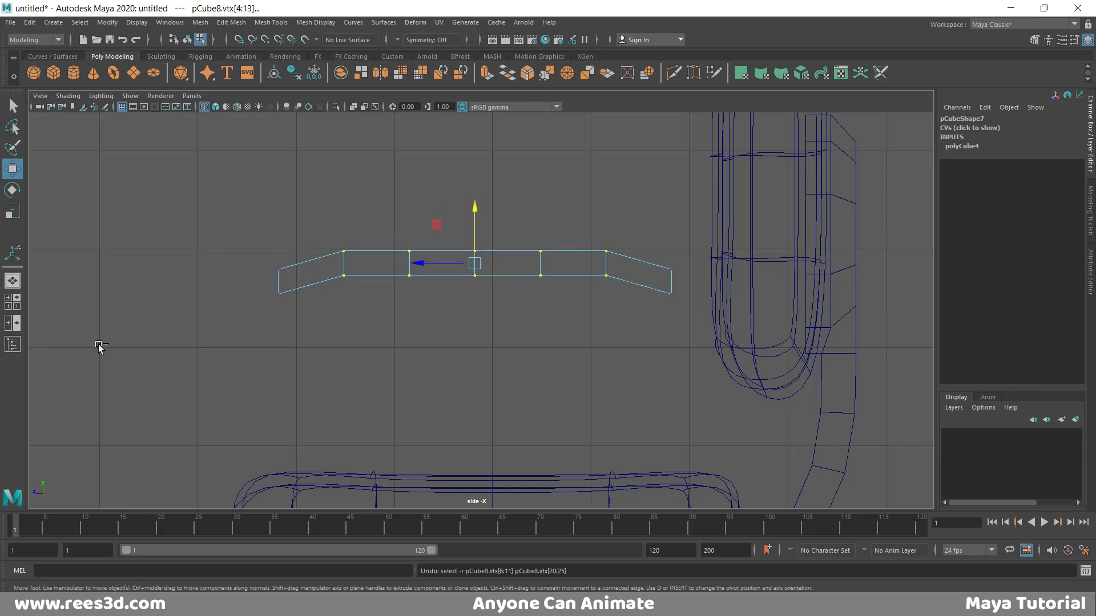
right_drag(524, 296, 494, 379)
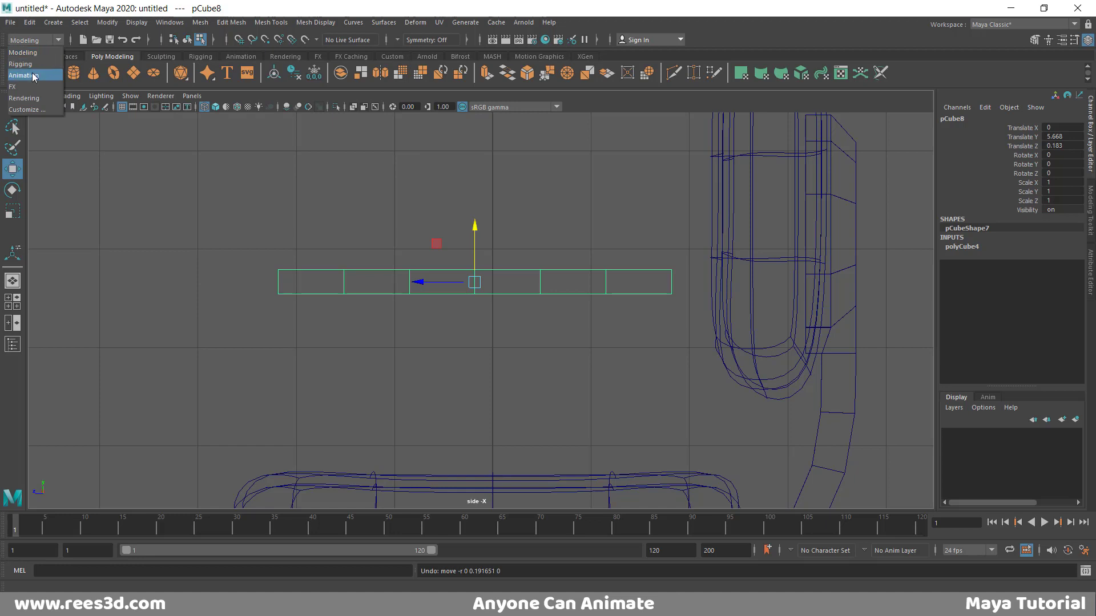
Switch to the Rigging command set and bring up the deformers for the selected bar.
click(33, 65)
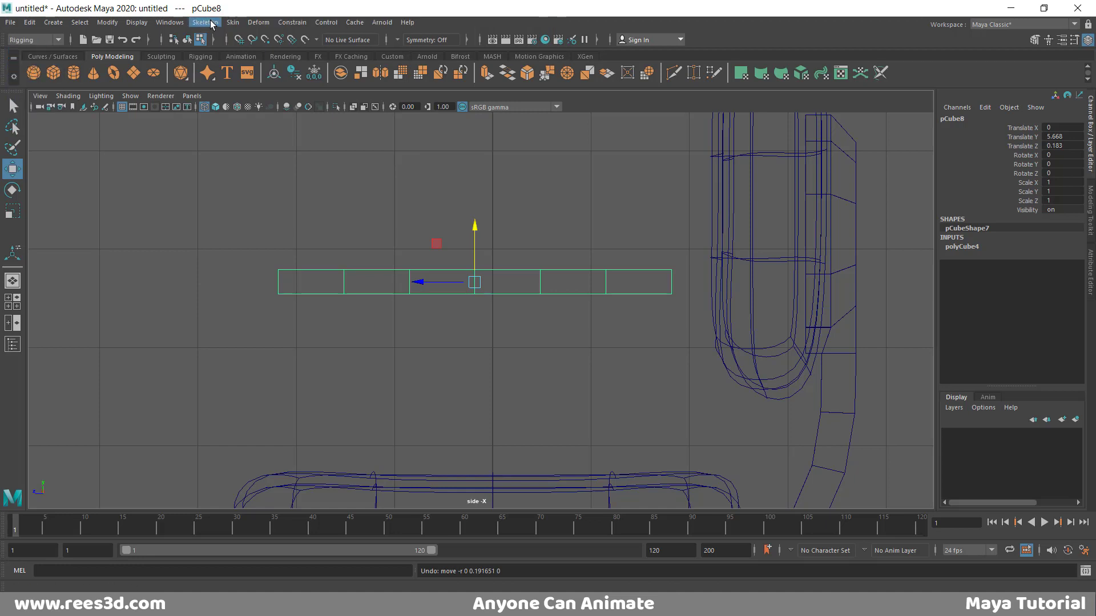
click(258, 22)
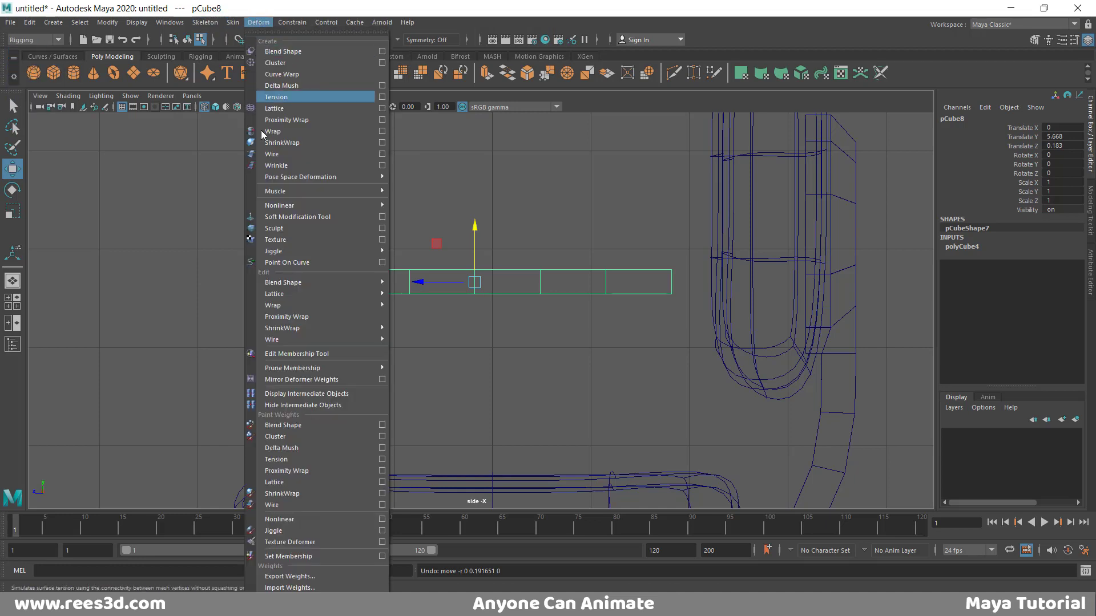
Add a nonlinear Bend deformer to the selected armrest bar.
mouse_move(281, 210)
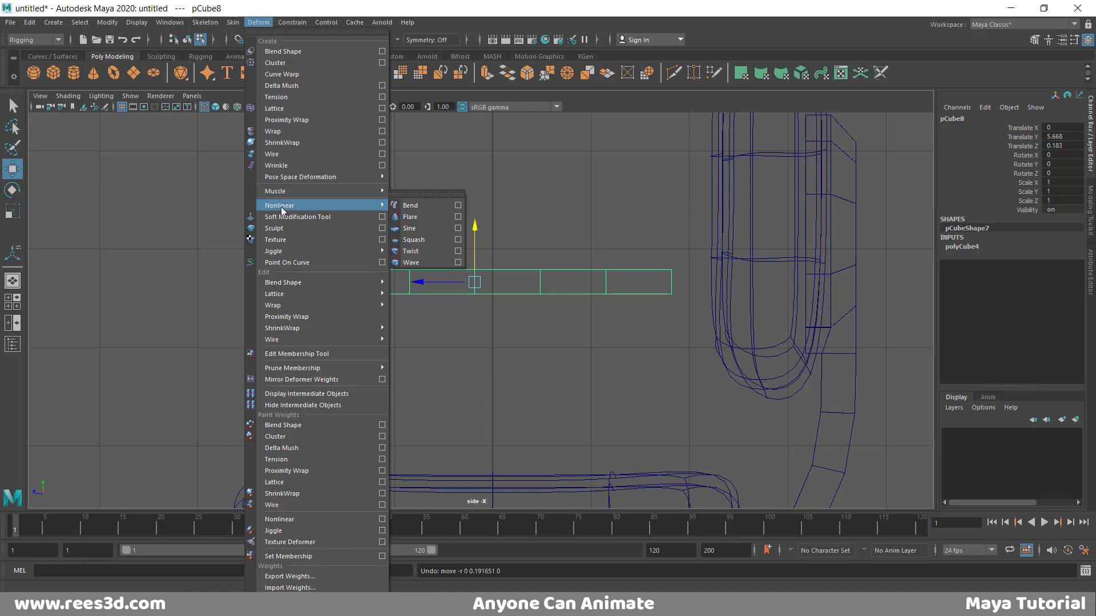
click(425, 206)
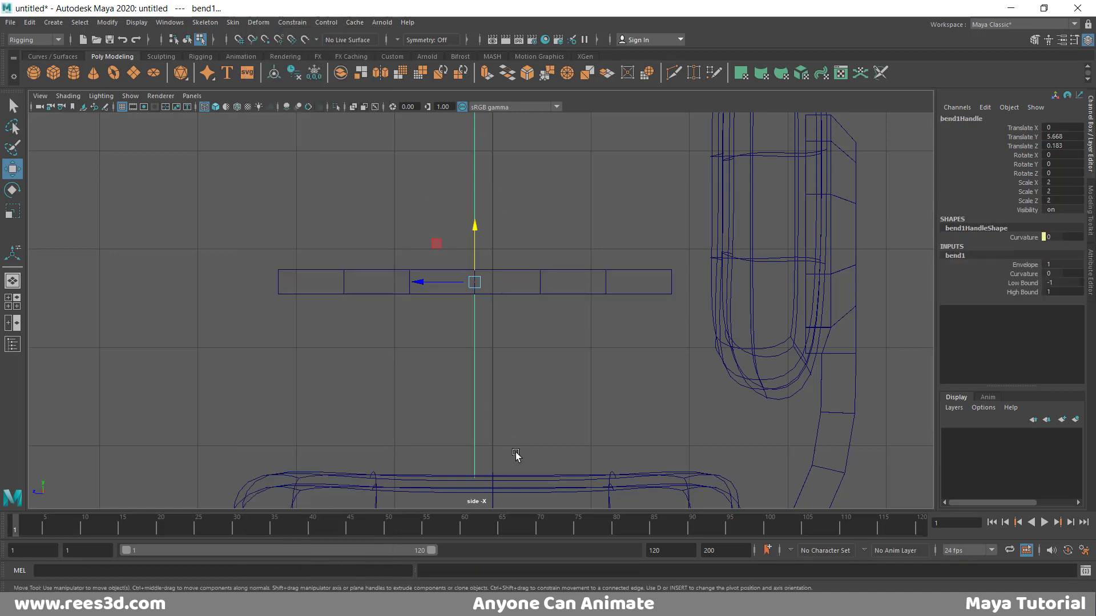
scroll(516, 349, down, 5)
scroll(430, 309, up, 2)
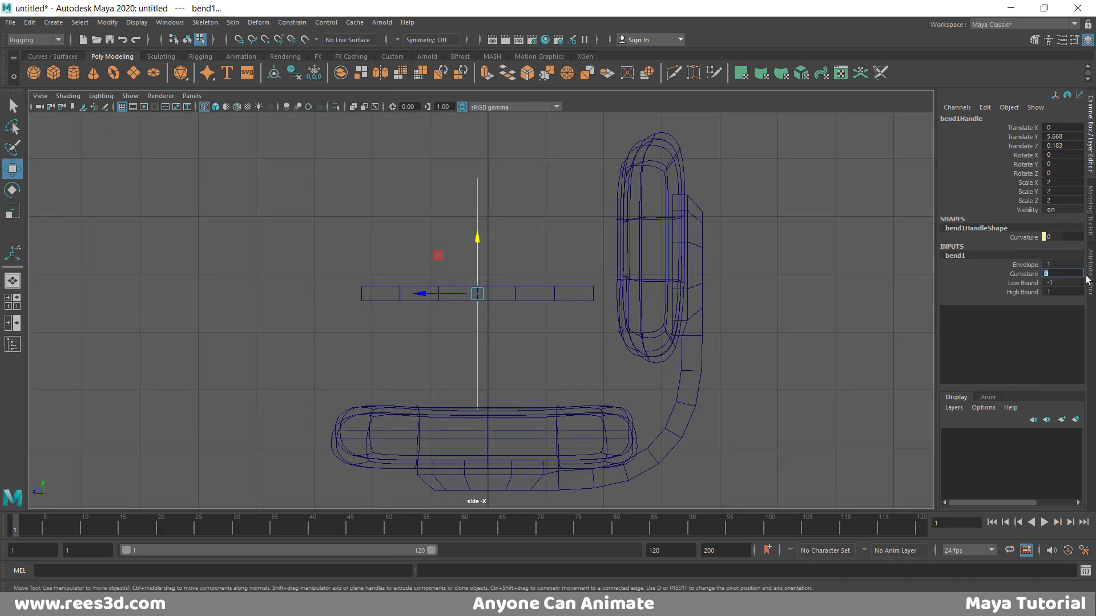
Try a bend curvature of 90 on the armrest bar and reset it to 0.
text(90)
key(Return)
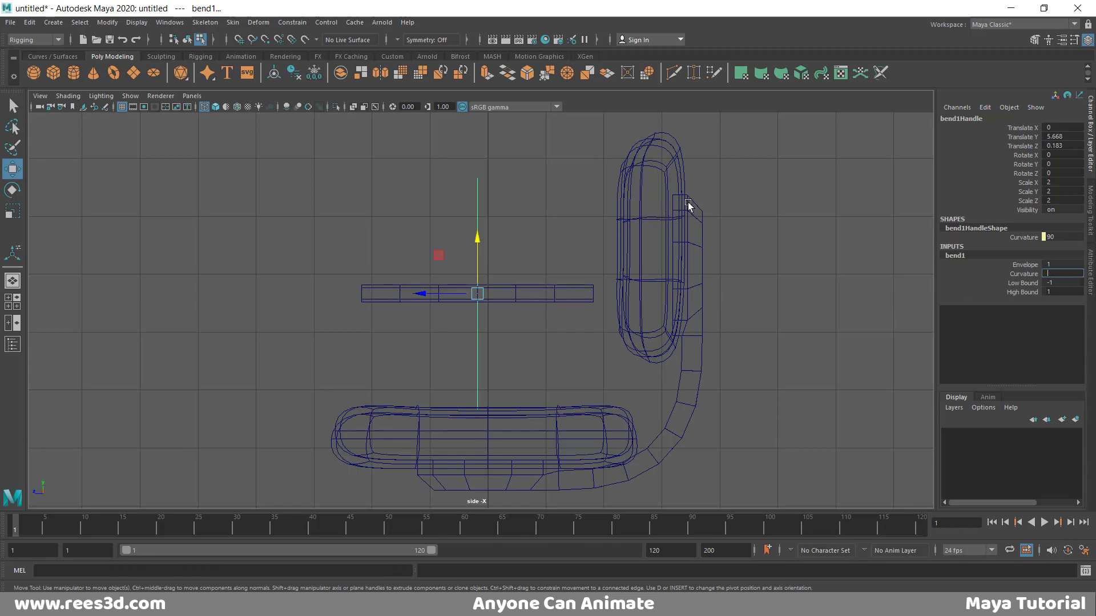
text(0)
key(Return)
Switch to the perspective view and set the armrest's bend curvature to 90.
key(space)
key(space)
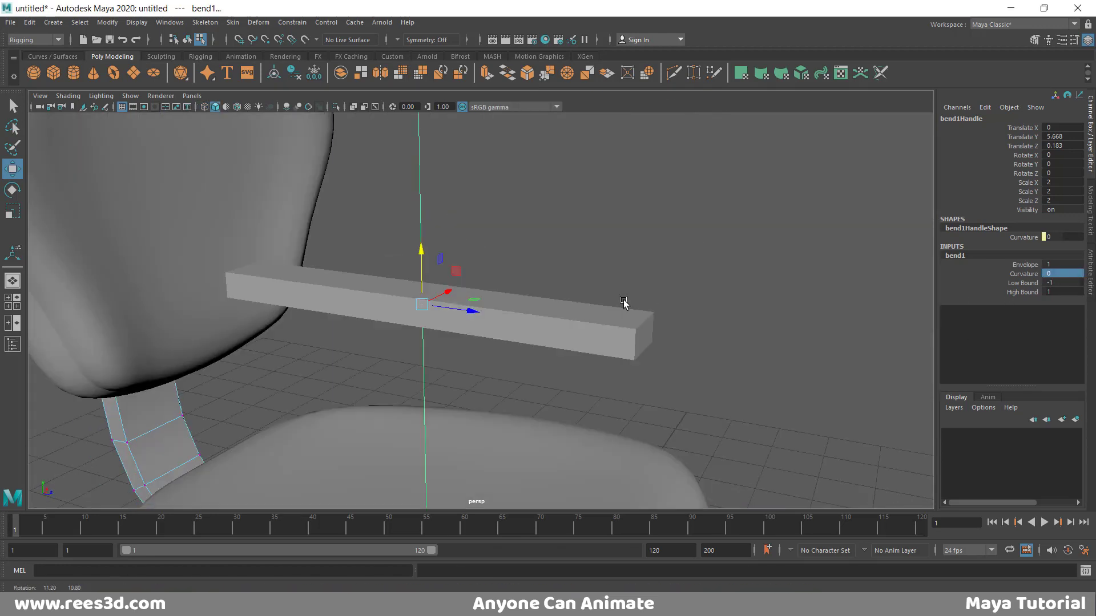
alt+drag(623, 302, 553, 334)
click(1056, 273)
text(90)
key(Return)
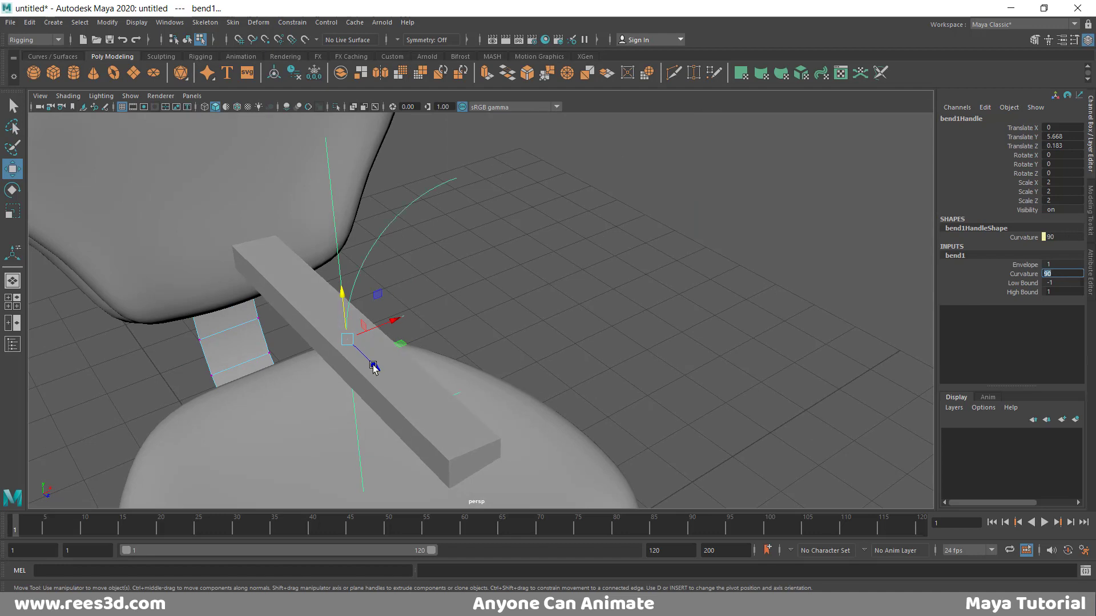
alt+drag(373, 367, 323, 285)
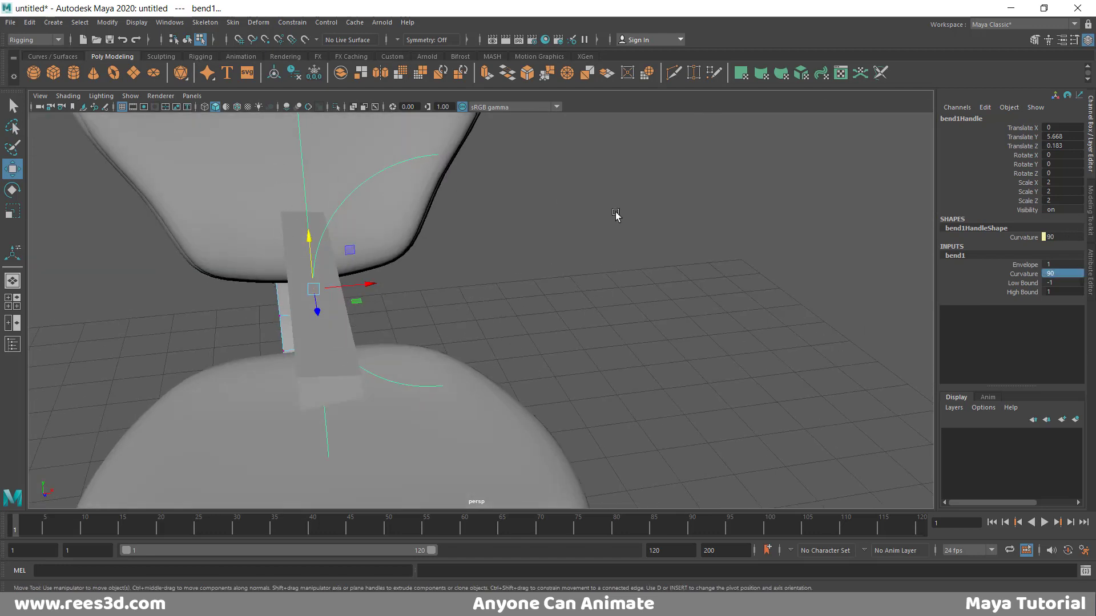
click(1027, 275)
middle_drag(773, 298, 661, 323)
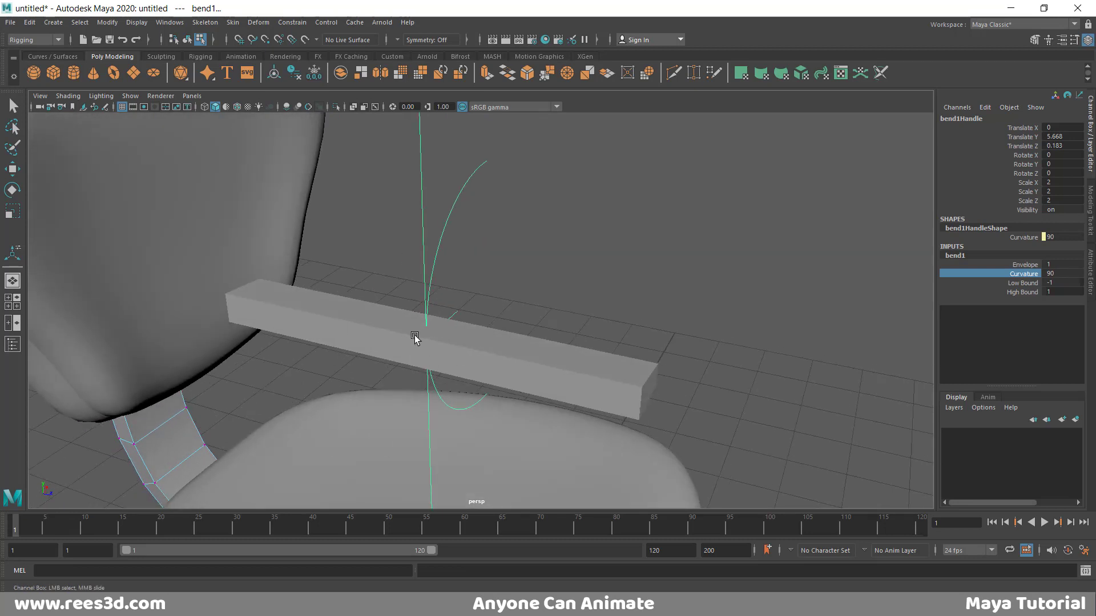
Rotate the bend handle about X and set its Rotate X to -90.
click(12, 190)
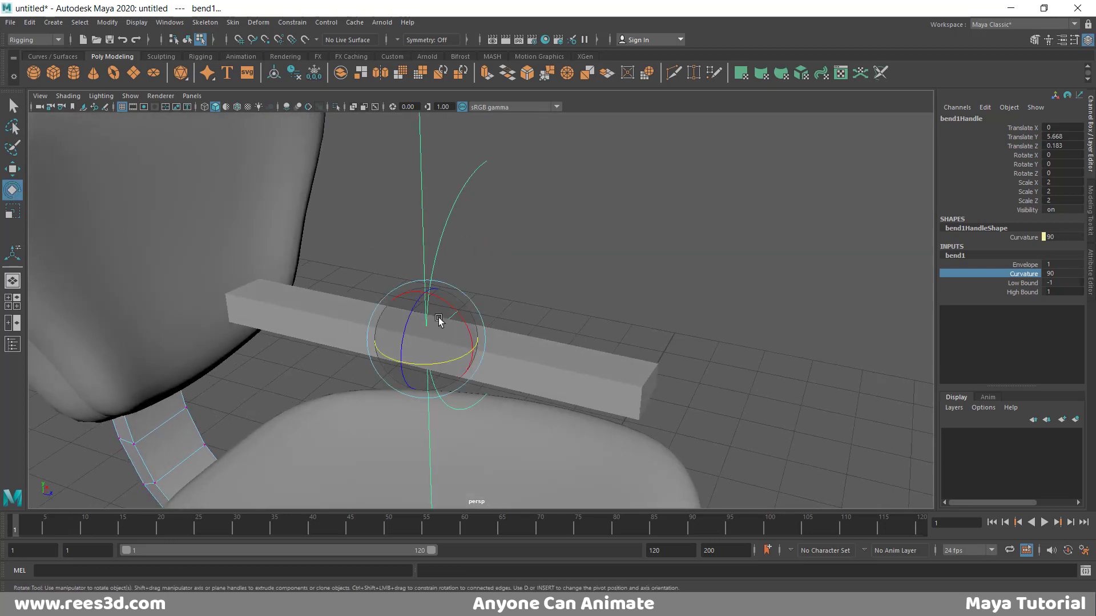
drag(455, 310, 353, 267)
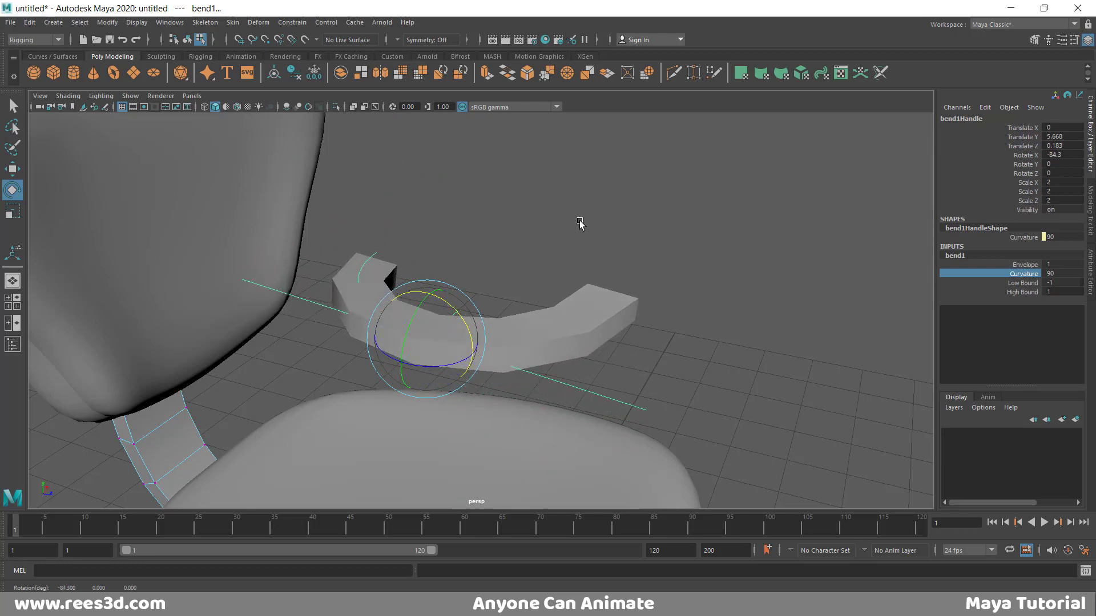
click(1067, 155)
text(-9)
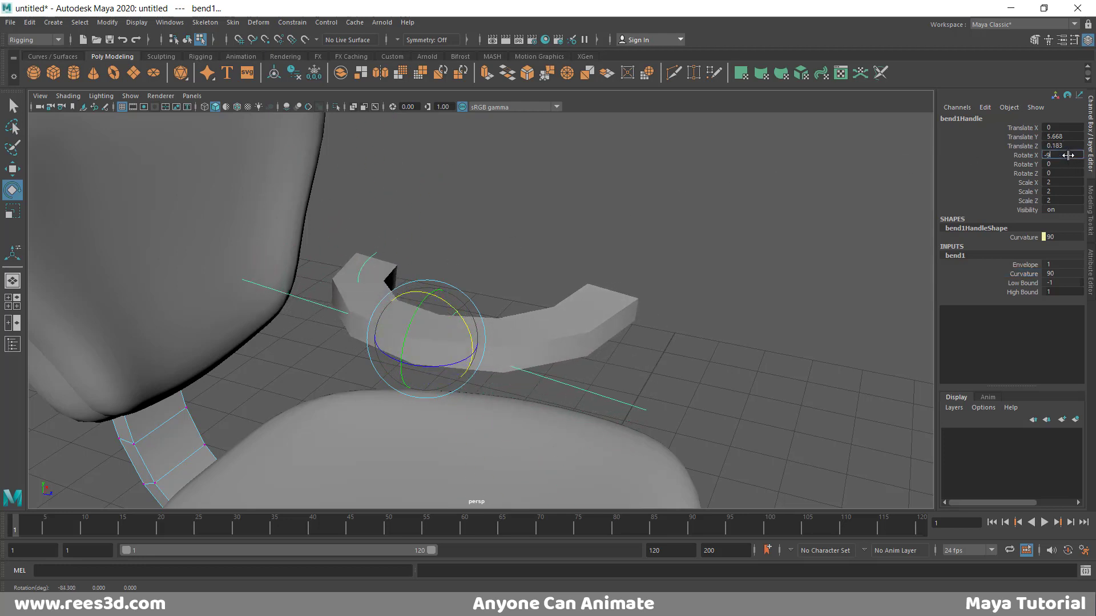
text(0)
key(Return)
Set the bend handle's Rotate Z to -90 so the bar's ends curve downward.
alt+drag(558, 275, 362, 264)
click(1063, 179)
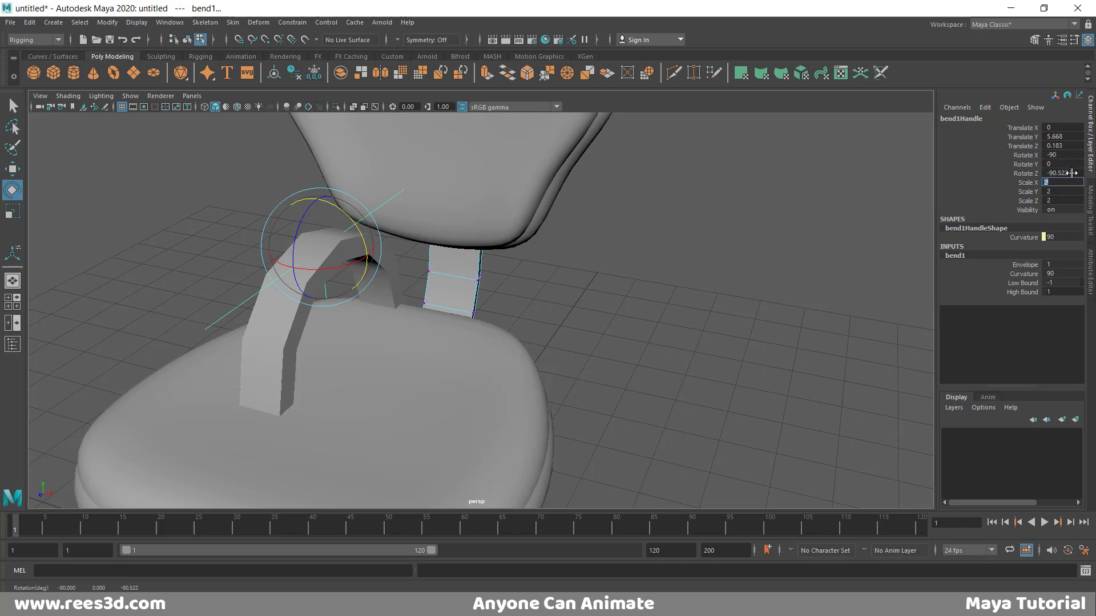
key(Return)
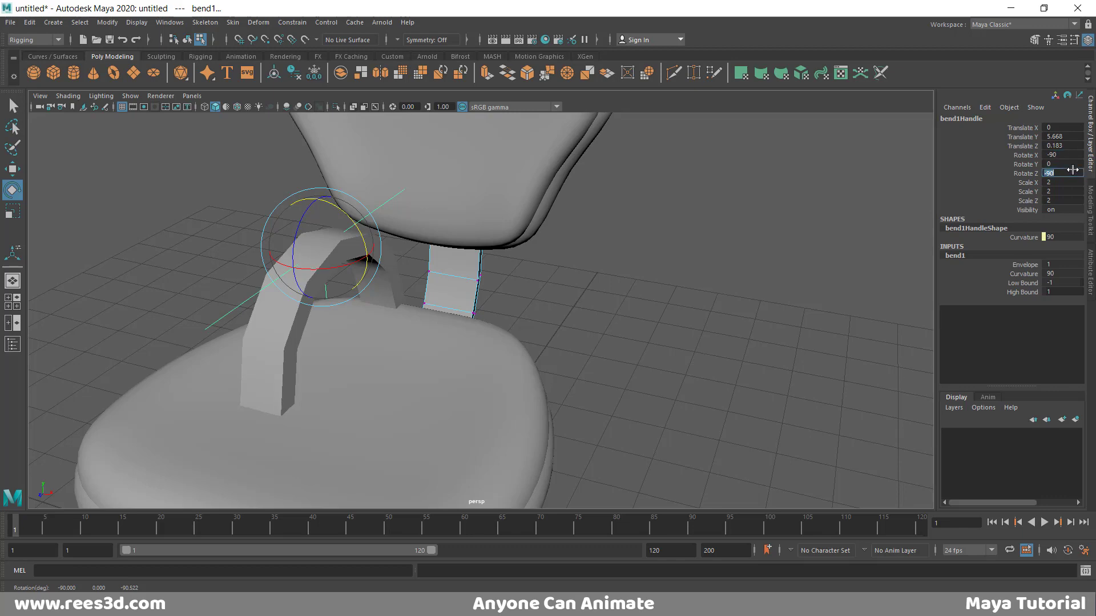
Reduce the bend curvature to about 25.3 for a gentle armrest arc.
alt+drag(367, 290, 685, 310)
click(1029, 273)
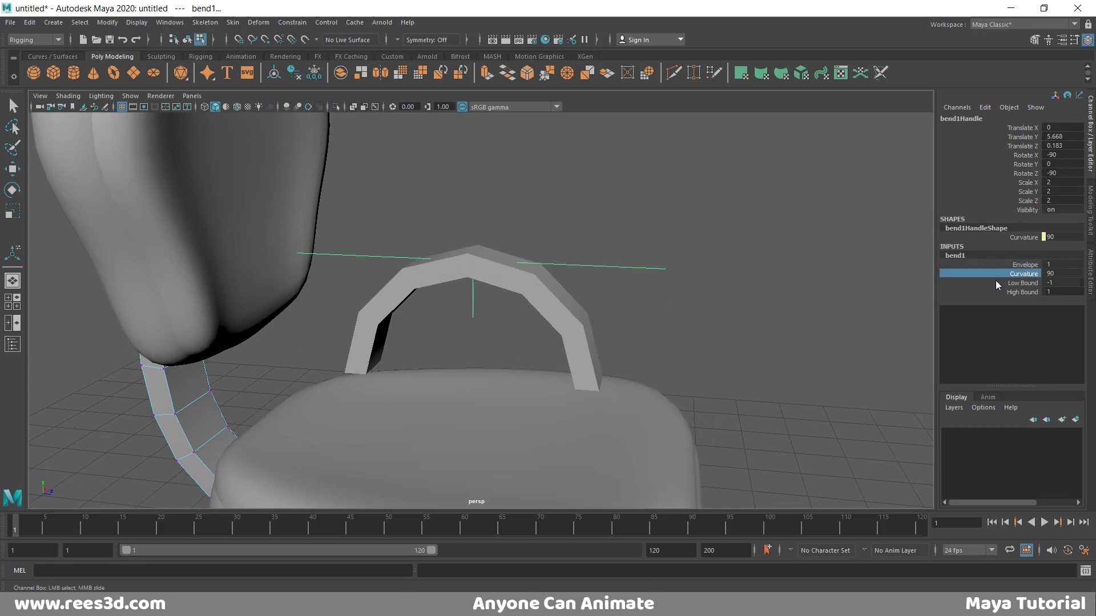
middle_drag(710, 276, 673, 320)
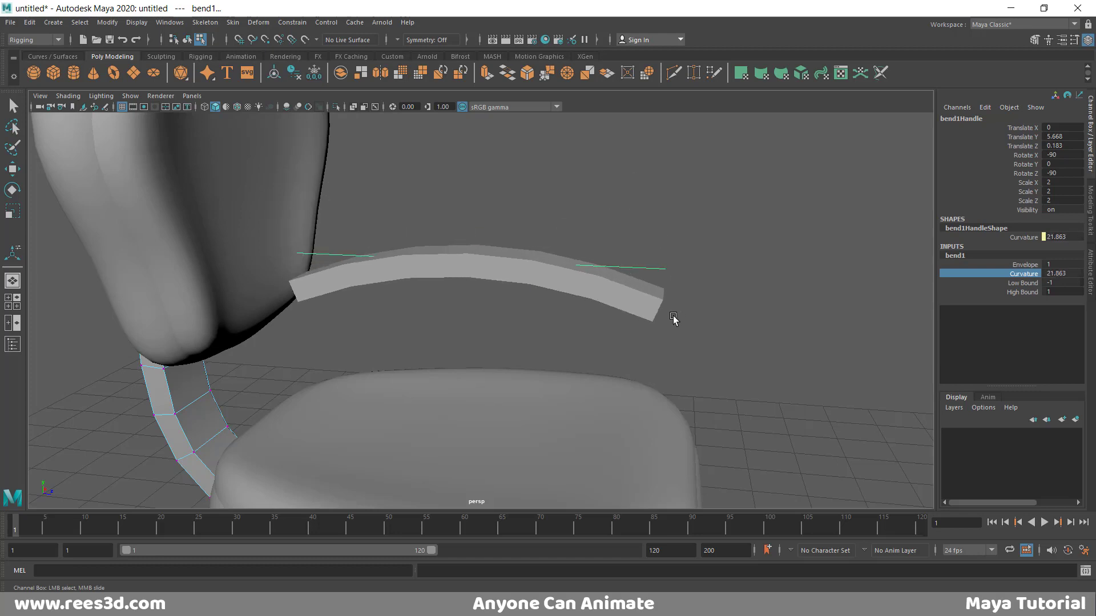
alt+drag(638, 349, 650, 332)
middle_drag(665, 333, 668, 330)
alt+drag(666, 330, 626, 342)
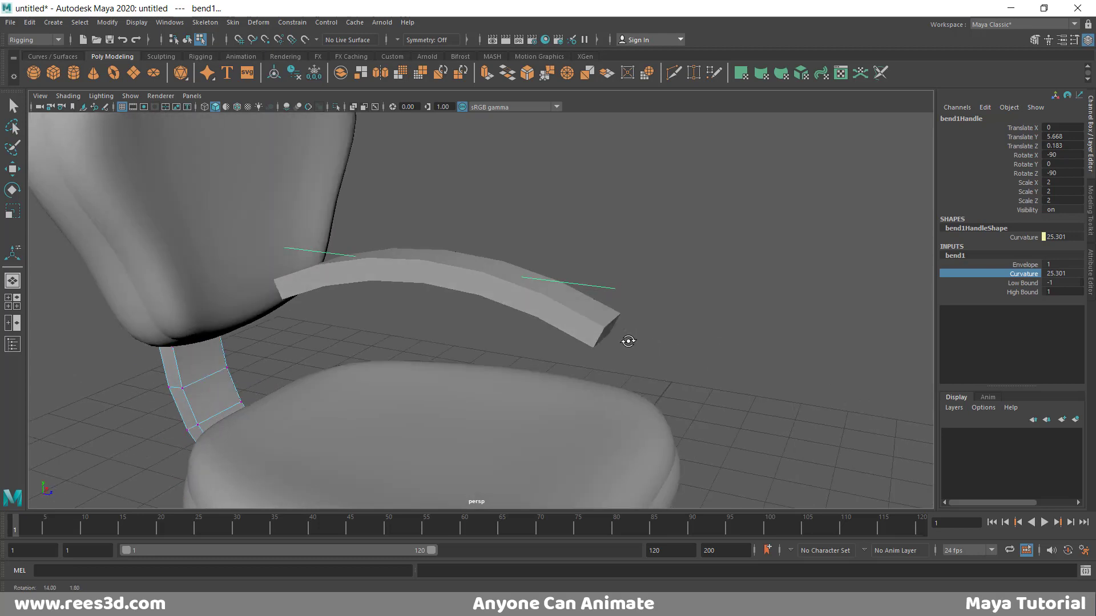
Select the bent armrest bar, delete its construction history to bake the bend, and deselect it.
right_drag(549, 325, 547, 365)
key(e)
click(30, 22)
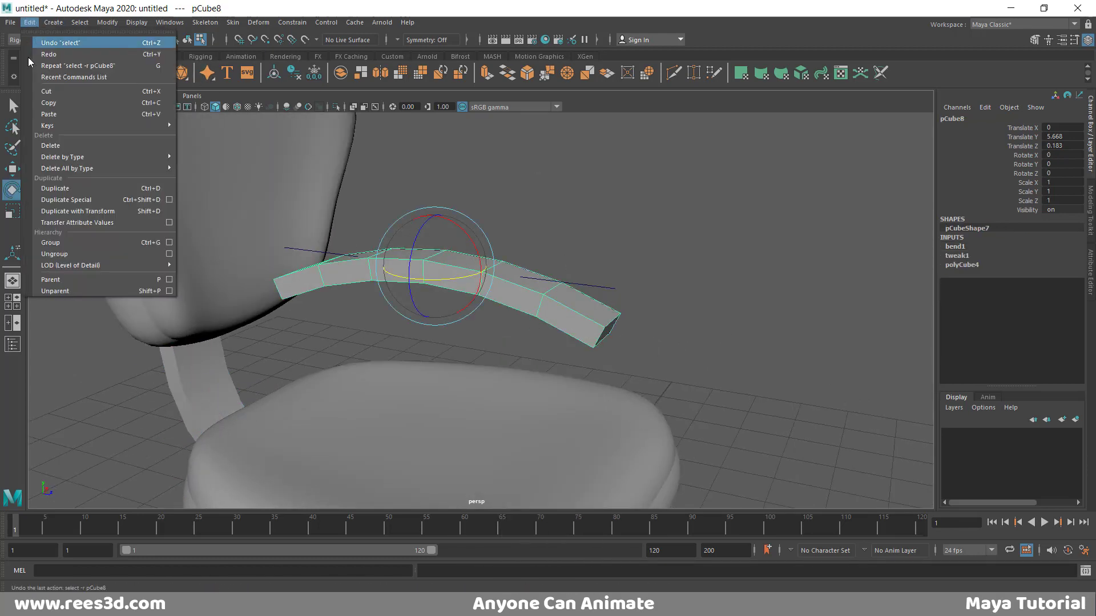
mouse_move(83, 159)
click(216, 157)
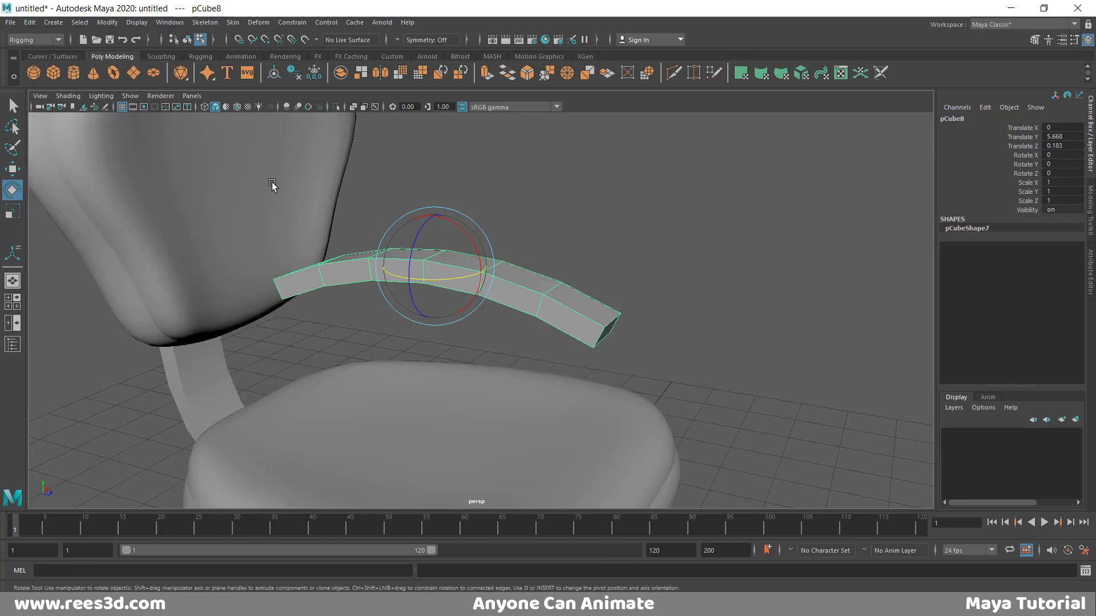
click(596, 242)
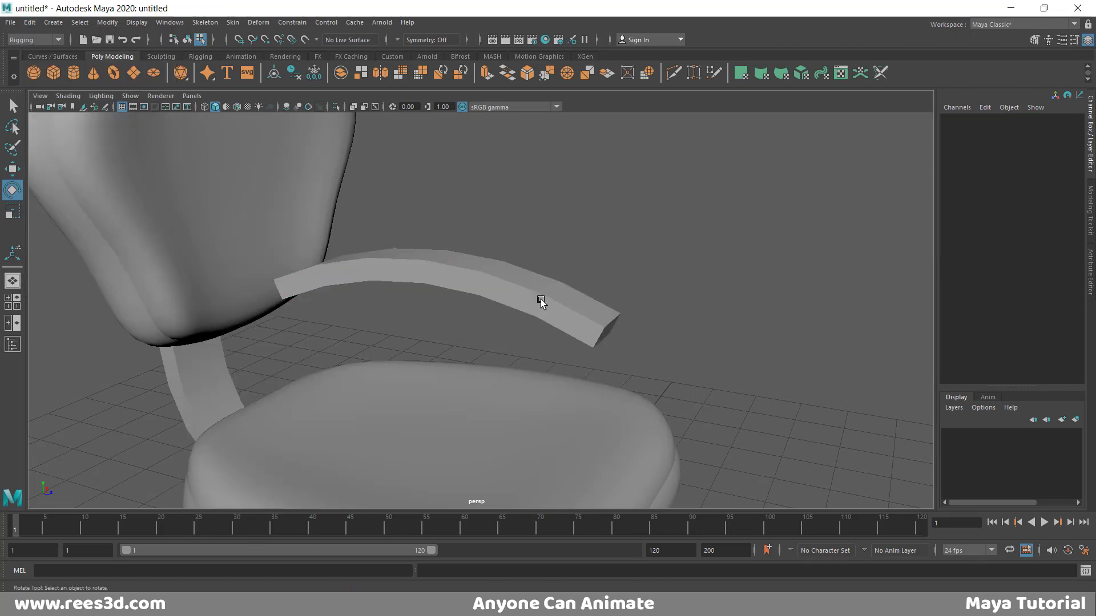
Select the armrest as an object and move it sideways along X to about -2.707.
right_drag(540, 299, 435, 251)
right_drag(525, 274, 509, 344)
alt+drag(532, 300, 341, 284)
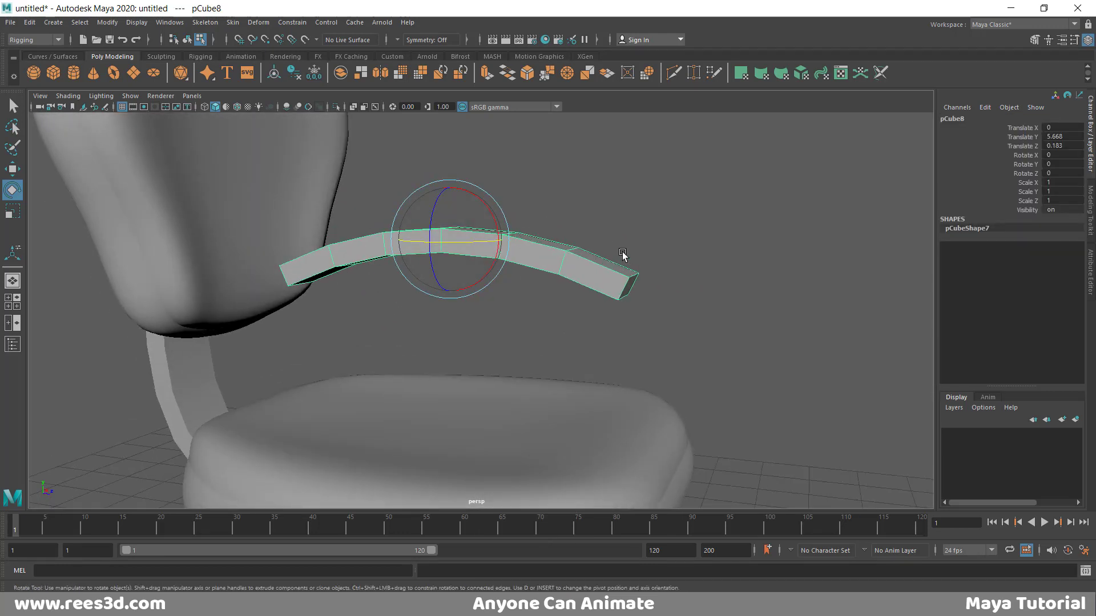
alt+drag(561, 278, 532, 269)
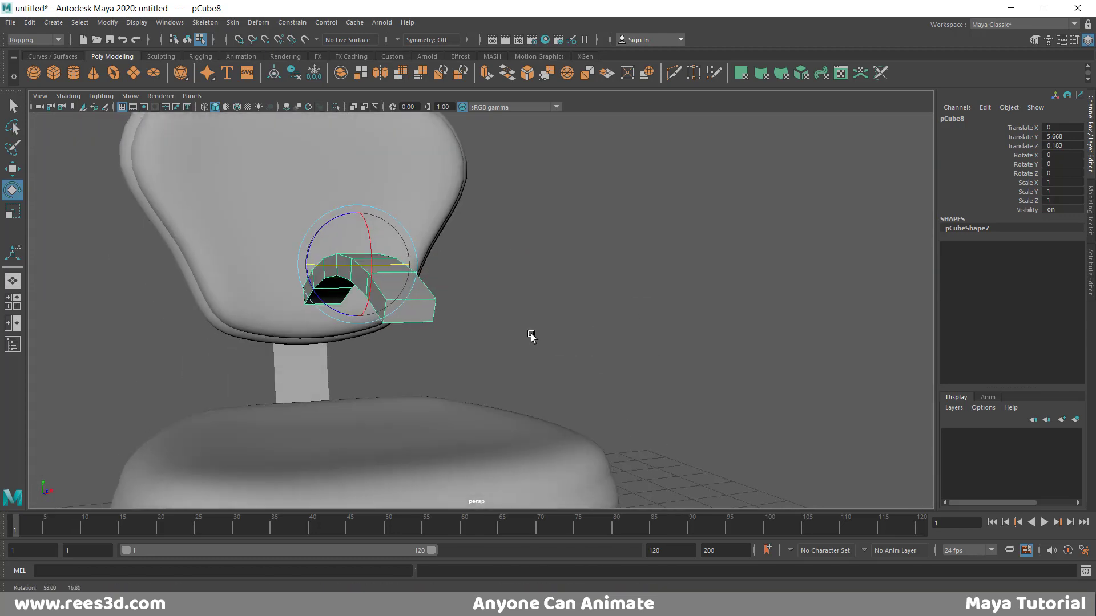
key(w)
drag(410, 263, 526, 303)
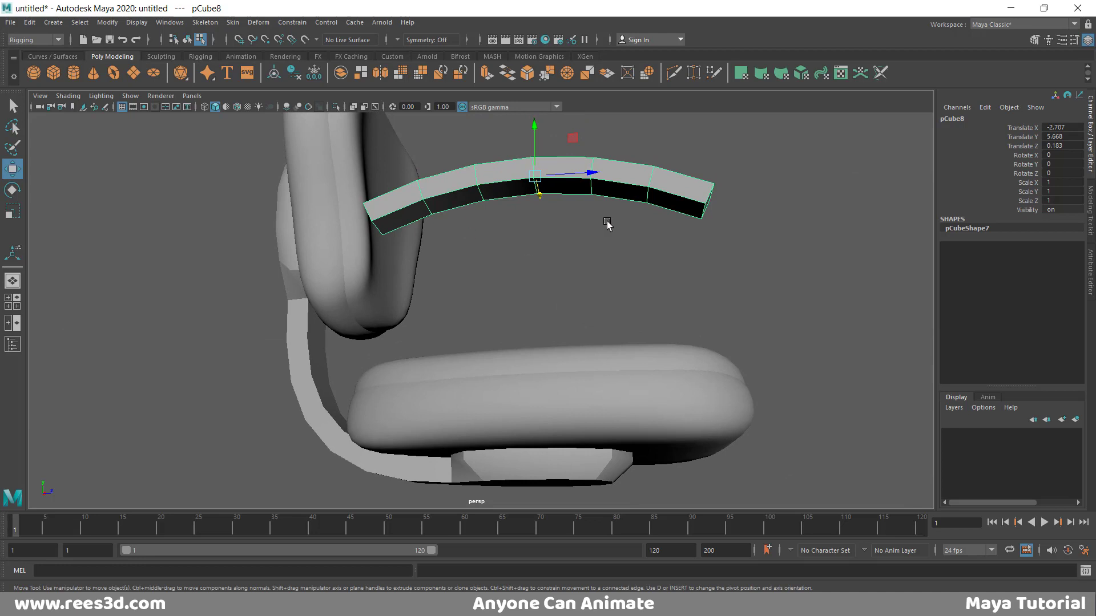
Bridge the armrest's two underside faces that are second from each end.
right_drag(615, 197, 619, 217)
click(615, 194)
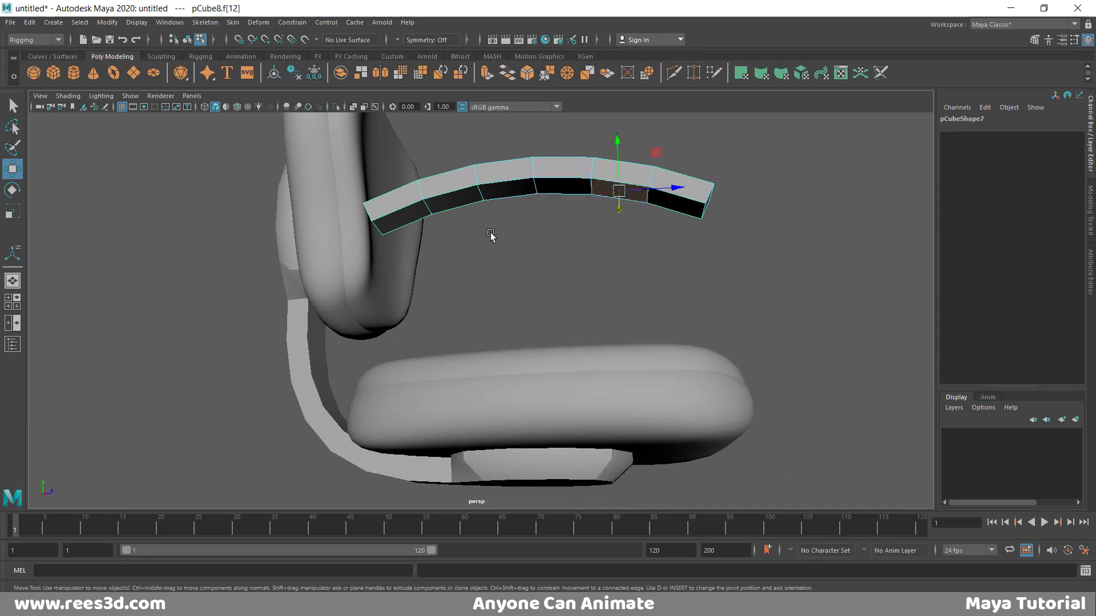
shift+click(454, 200)
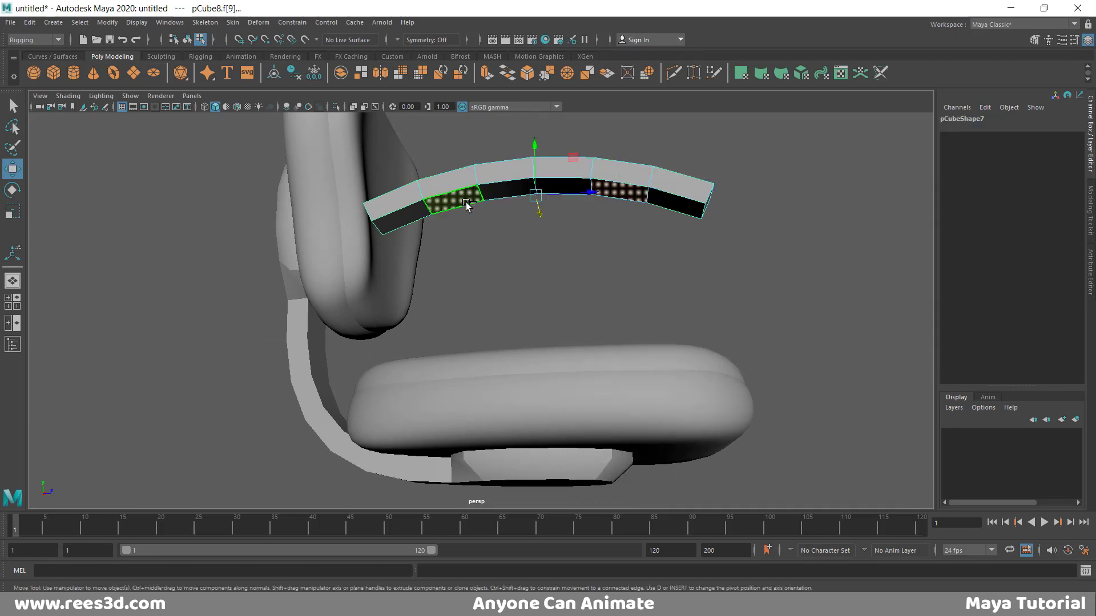
shift+right_click(637, 175)
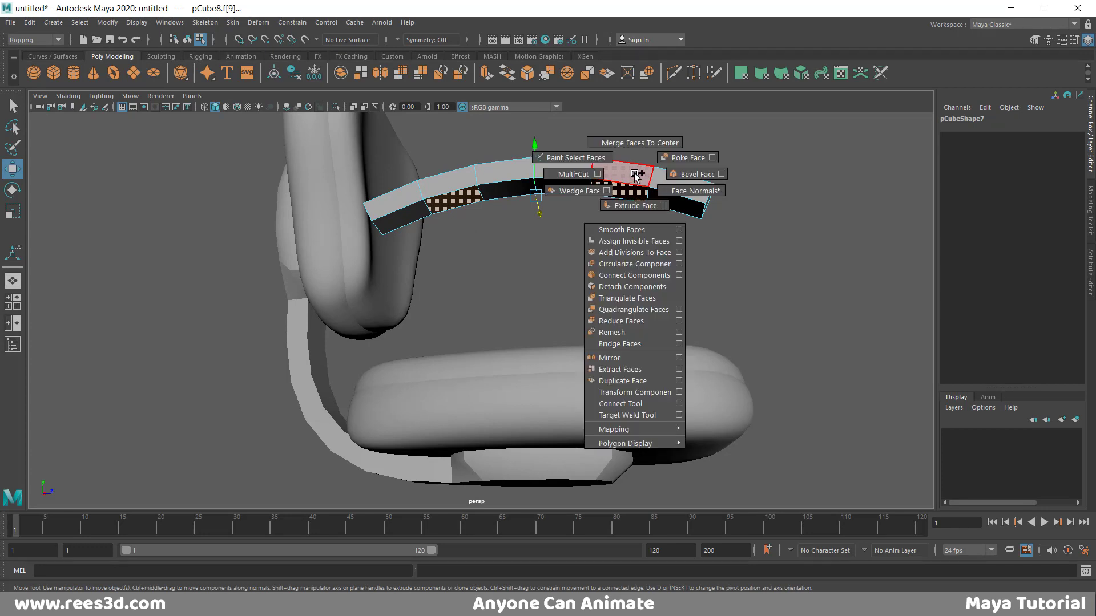
click(646, 345)
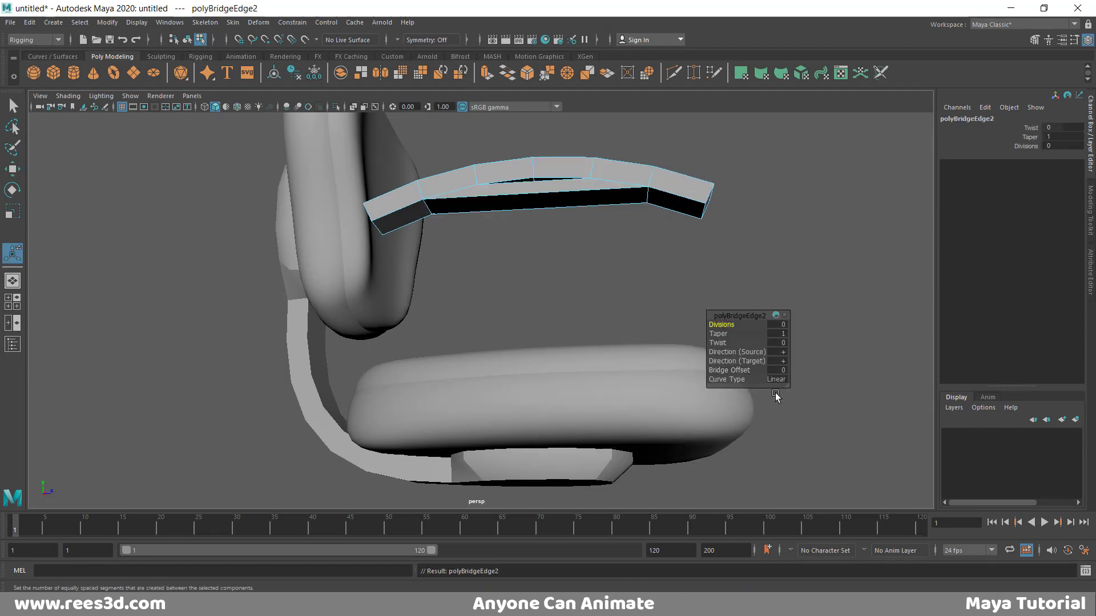
Set the bridge's curve type to Blend, its divisions to 8 and its taper to 0.4.
click(772, 379)
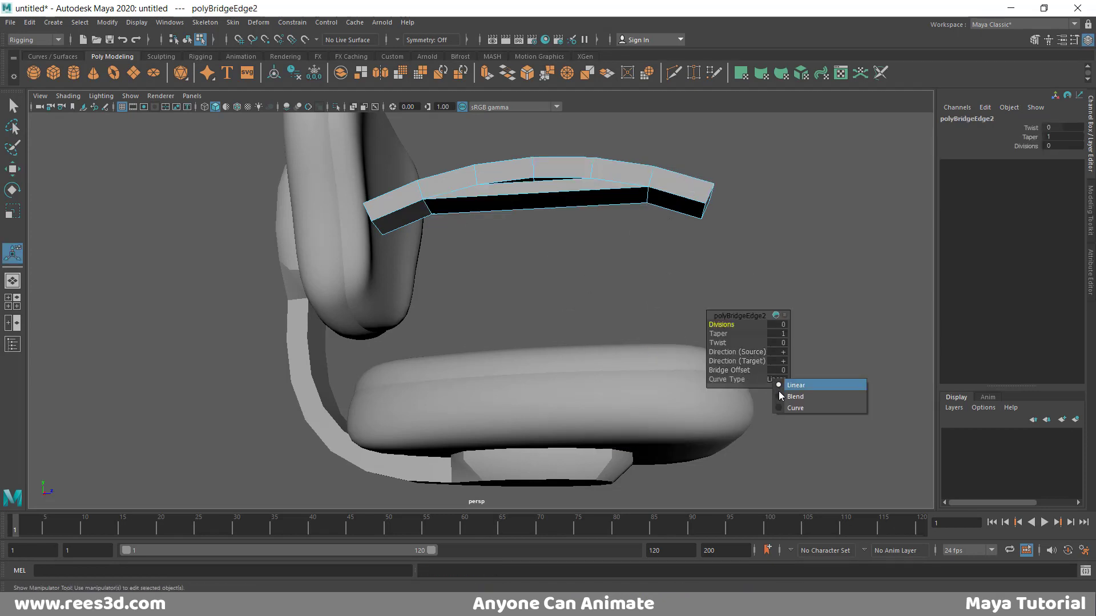
click(784, 395)
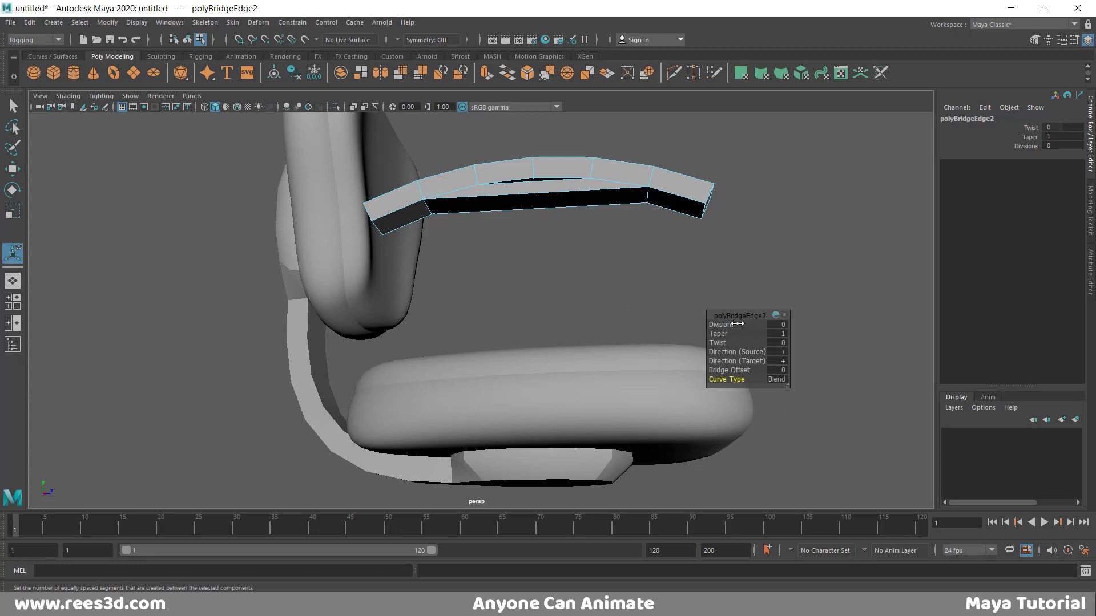
drag(721, 324, 765, 329)
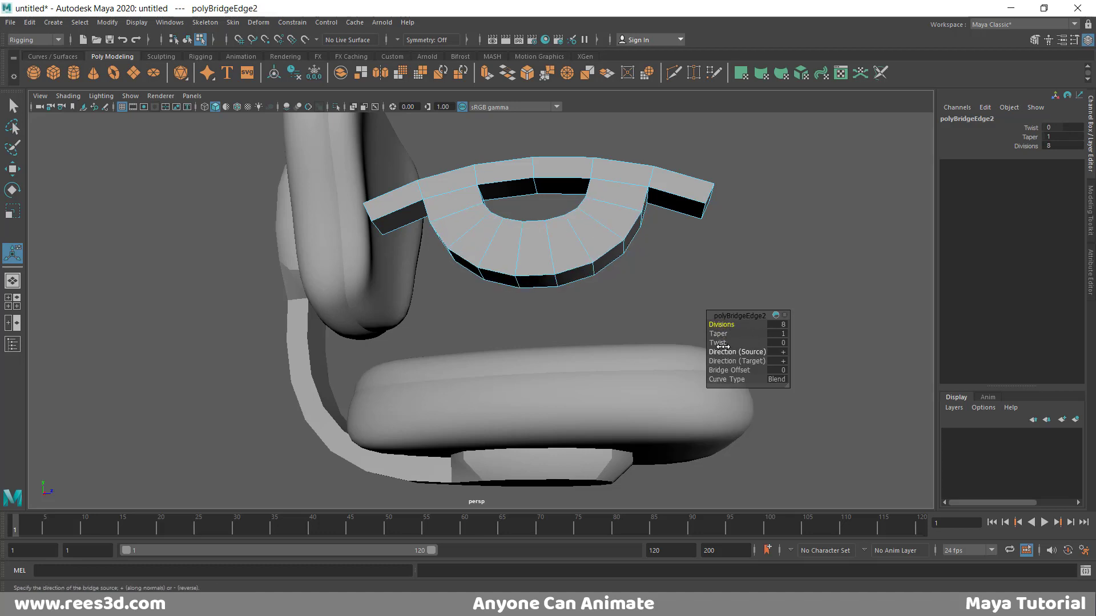
drag(722, 335, 720, 339)
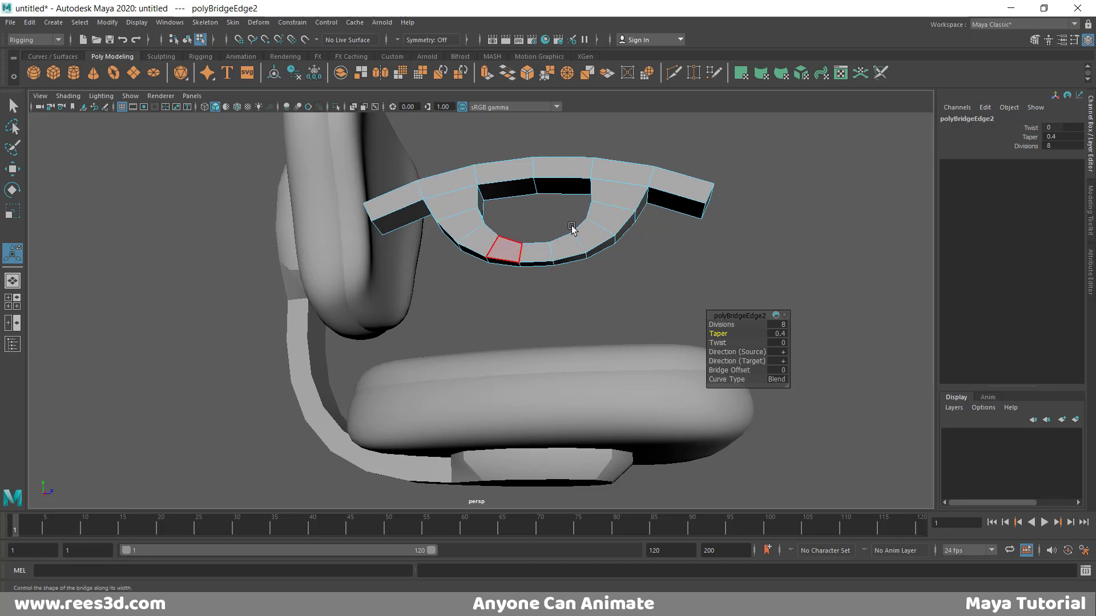
alt+drag(582, 293, 433, 288)
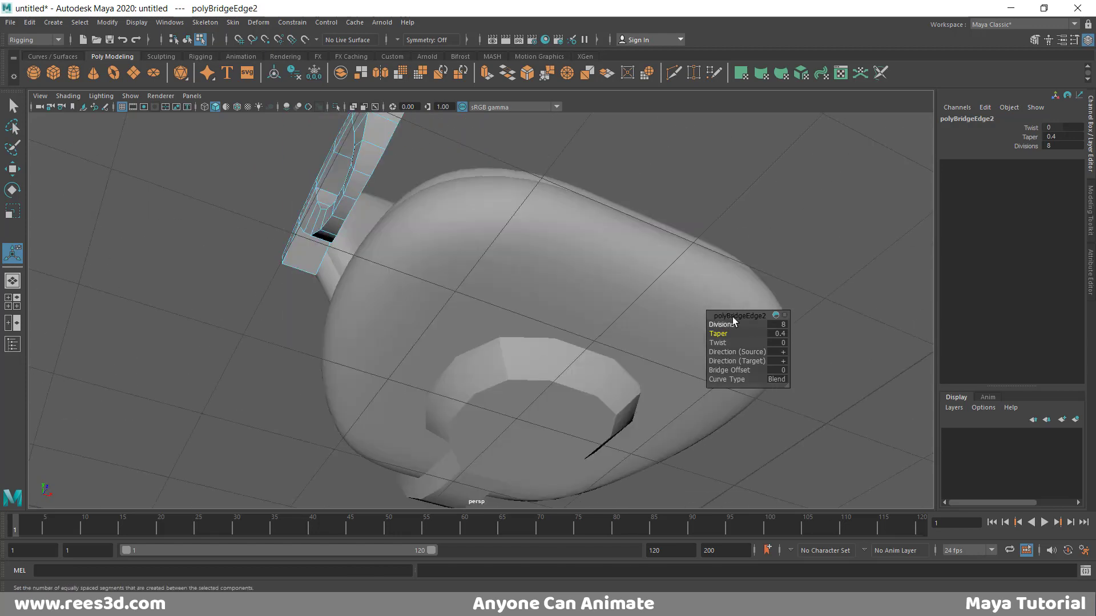
drag(733, 321, 826, 158)
alt+drag(513, 268, 485, 271)
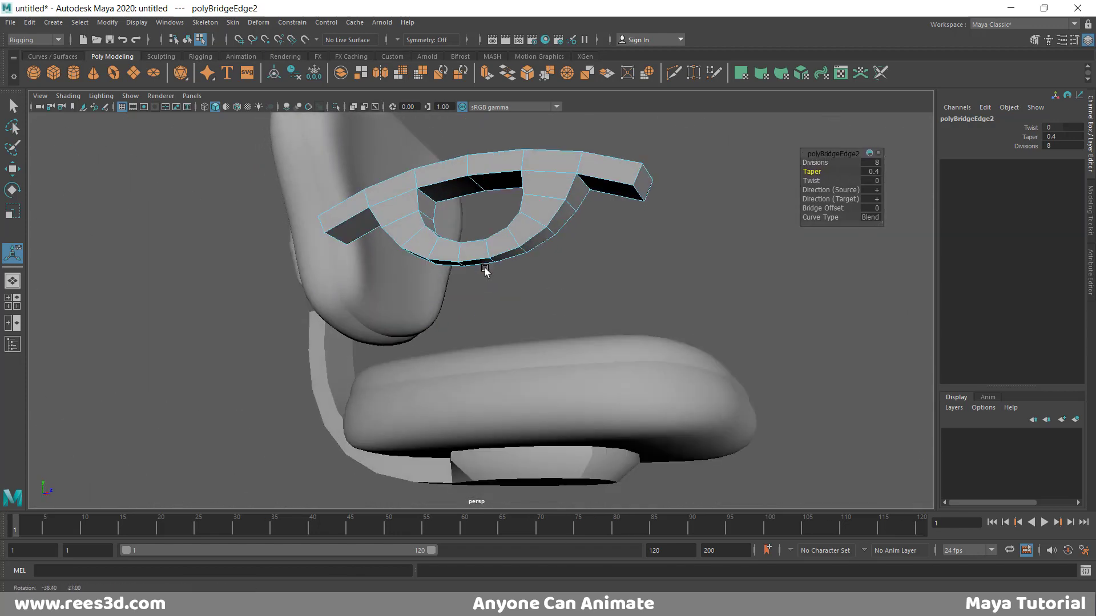
Extrude the three lowest faces under the armrest's loop straight down to the top of the seat cushion to form a support column.
alt+drag(595, 291, 556, 233)
right_drag(556, 234, 557, 267)
alt+drag(497, 306, 512, 242)
click(503, 236)
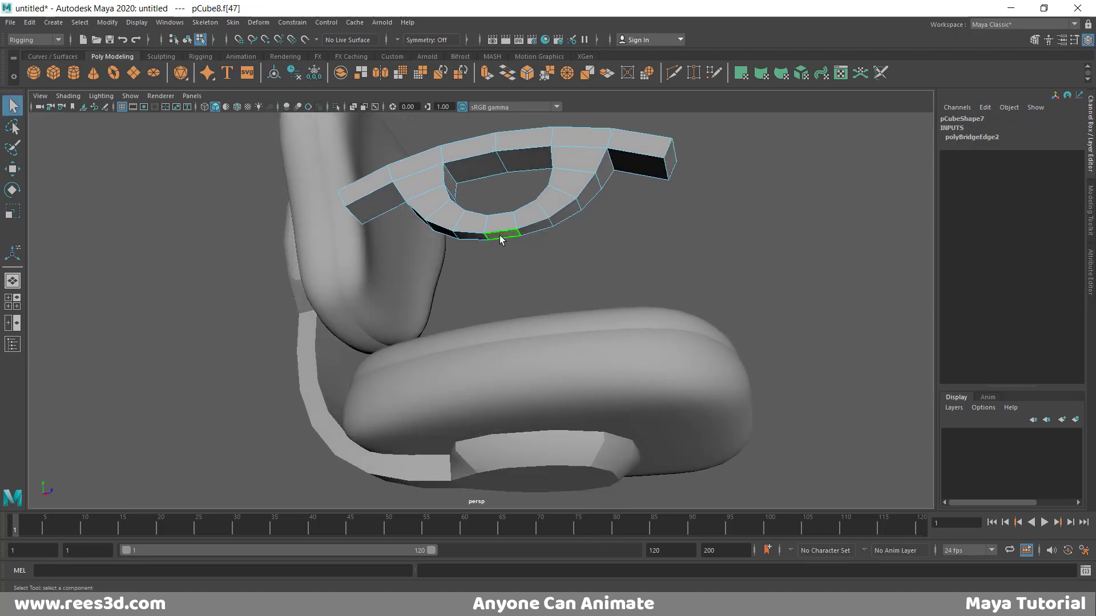
shift+click(529, 231)
shift+right_drag(588, 223, 606, 244)
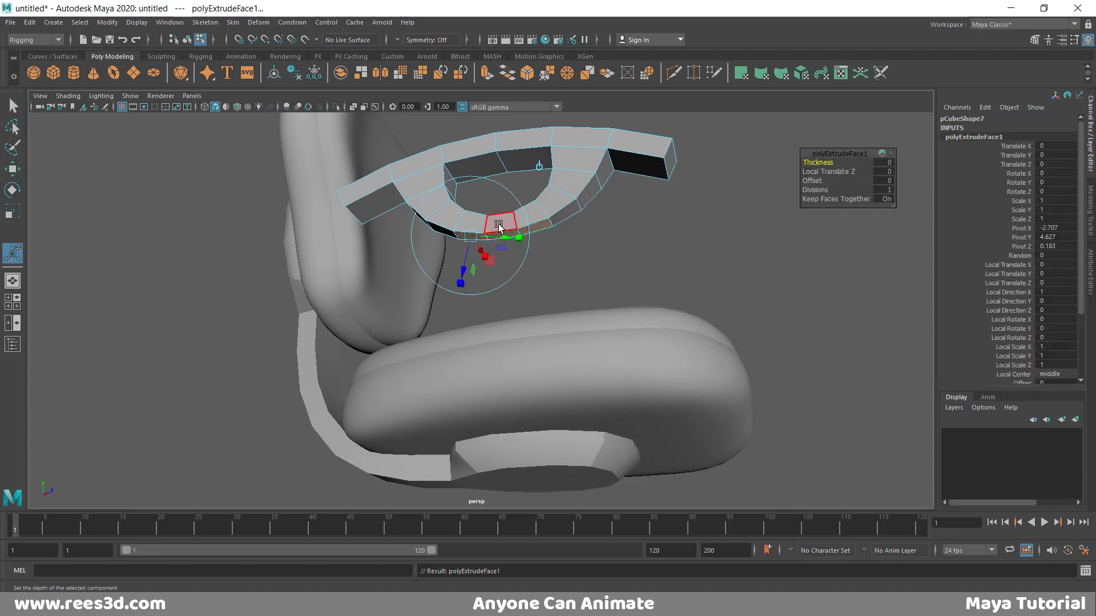
key(w)
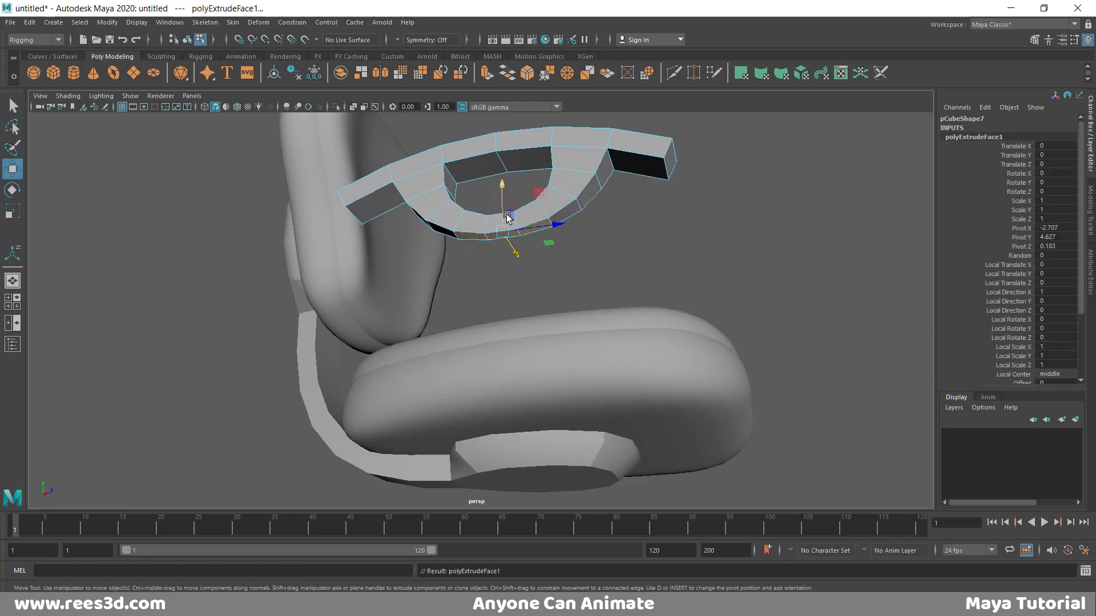
click(6, 250)
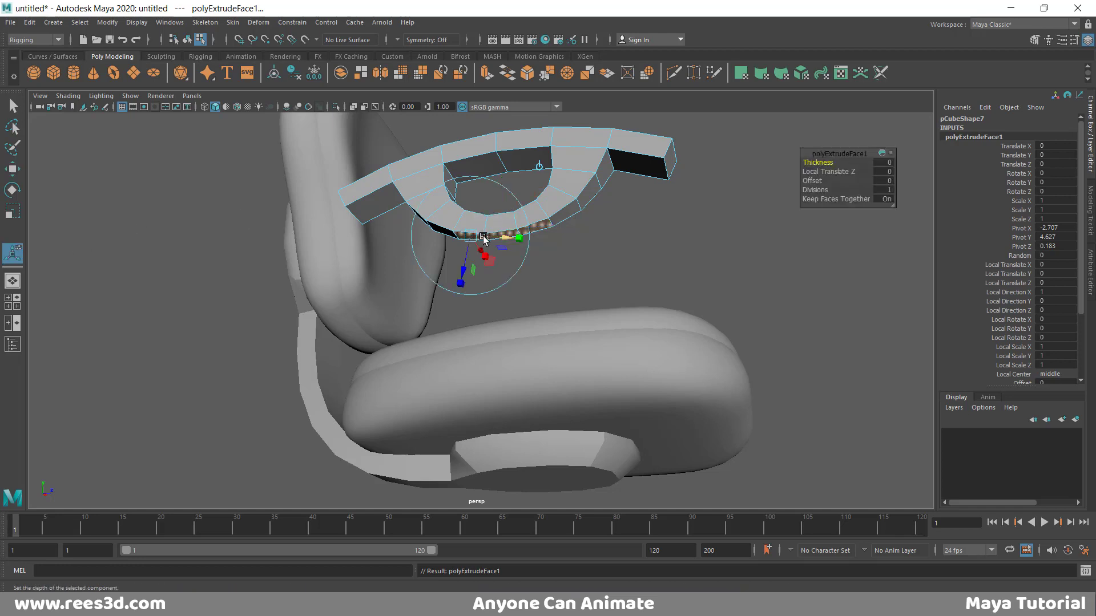
key(w)
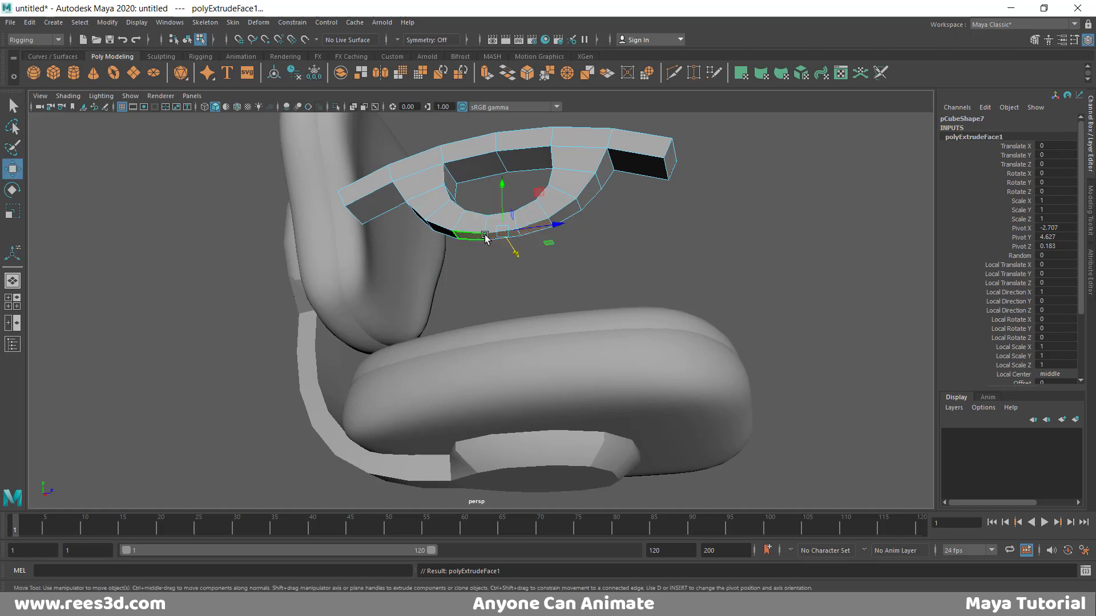
drag(504, 187, 465, 318)
alt+drag(330, 306, 435, 344)
Flatten the column's bottom faces by scaling them vertically and extrude them further down alongside the seat cushion.
key(r)
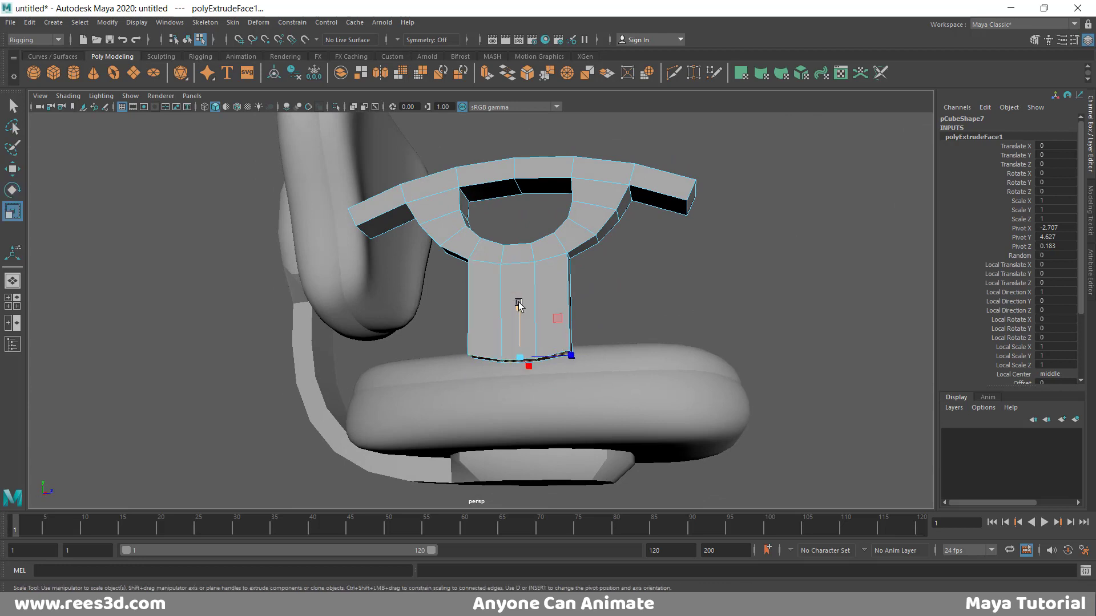
drag(519, 305, 498, 377)
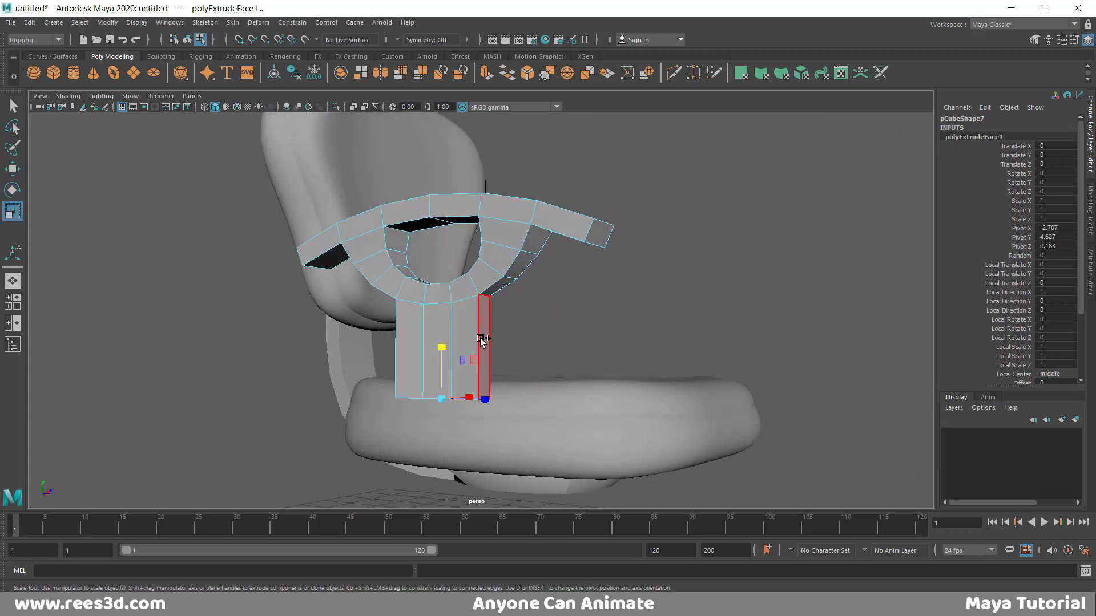
shift+right_drag(480, 336, 487, 358)
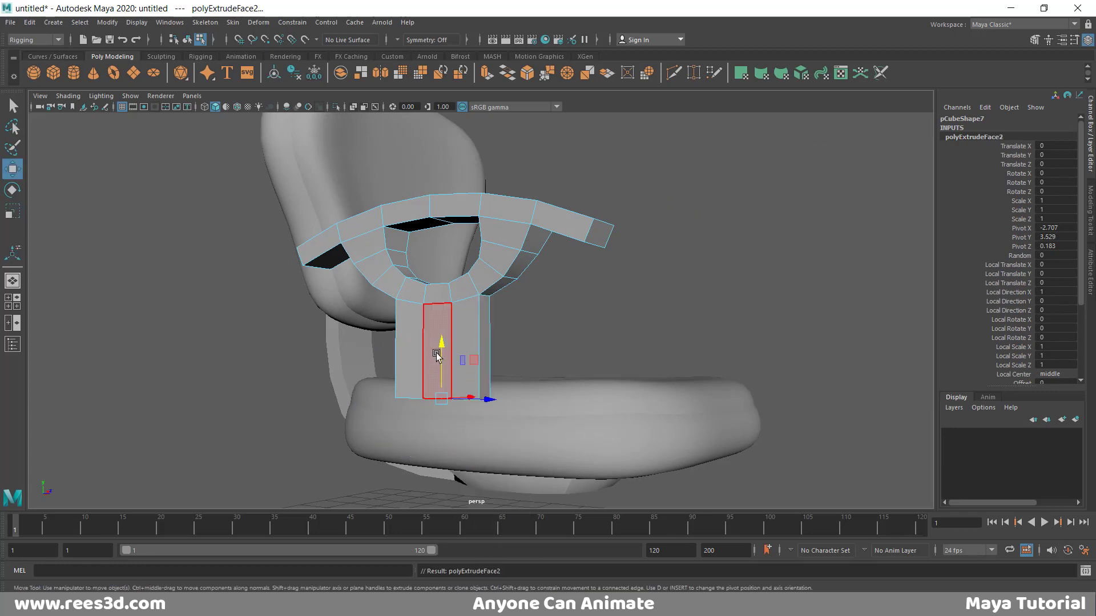
drag(442, 347, 440, 422)
mouse_move(440, 422)
alt+mouse_down()
mouse_move(450, 454)
mouse_move(423, 414)
alt+mouse_up()
alt+middle_drag(424, 414, 457, 334)
alt+drag(421, 361, 403, 378)
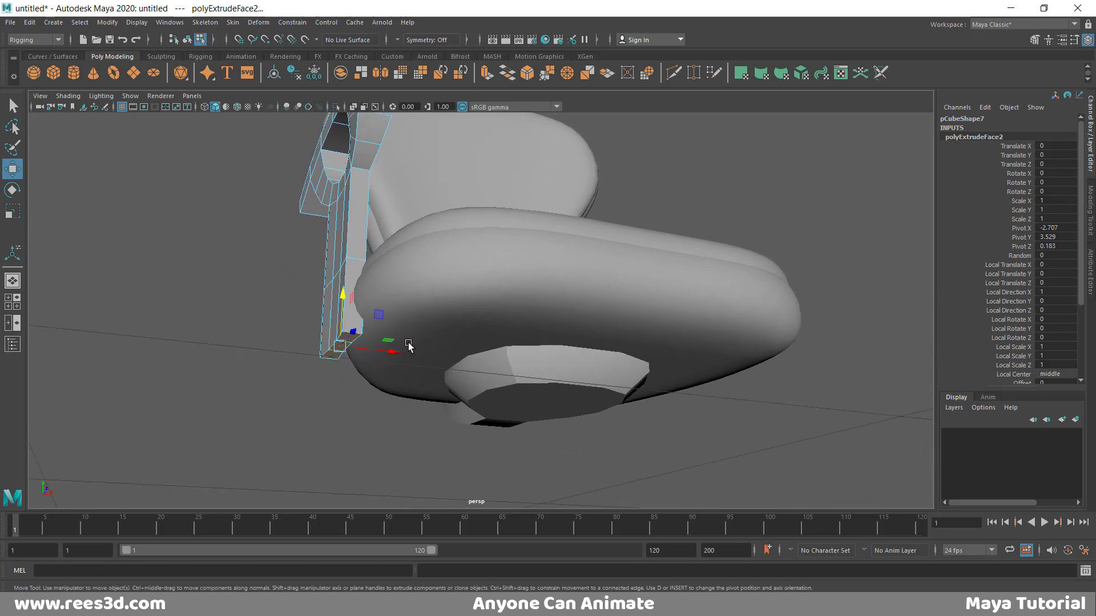
Extrude the column's bottom faces downward by one more short segment at the seat's underside.
key(e)
key(r)
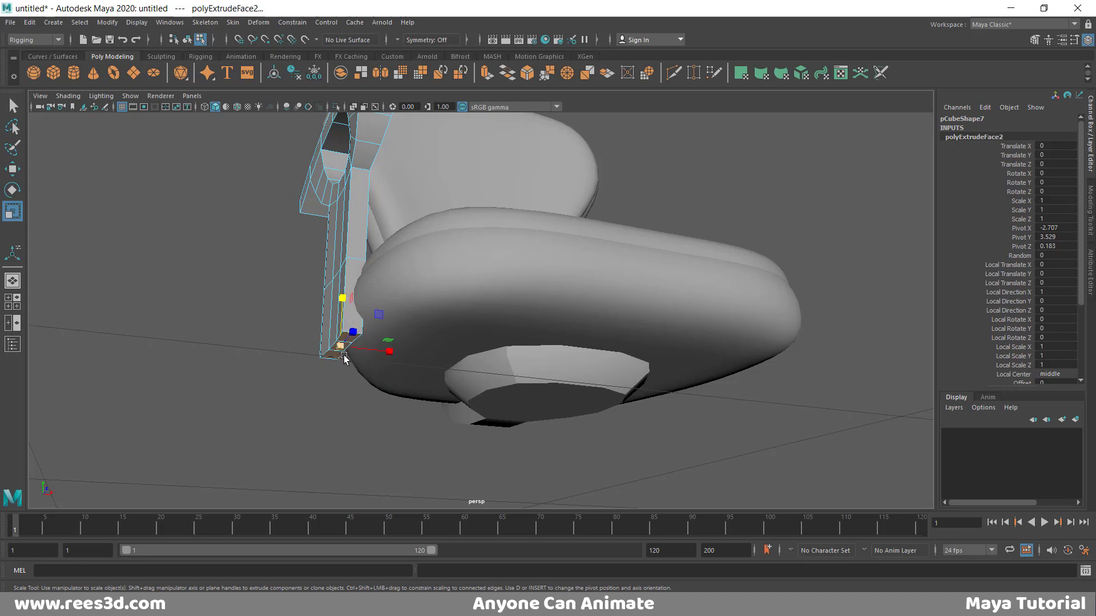
alt+right_drag(343, 357, 509, 350)
alt+middle_drag(308, 377, 439, 385)
alt+drag(440, 385, 393, 341)
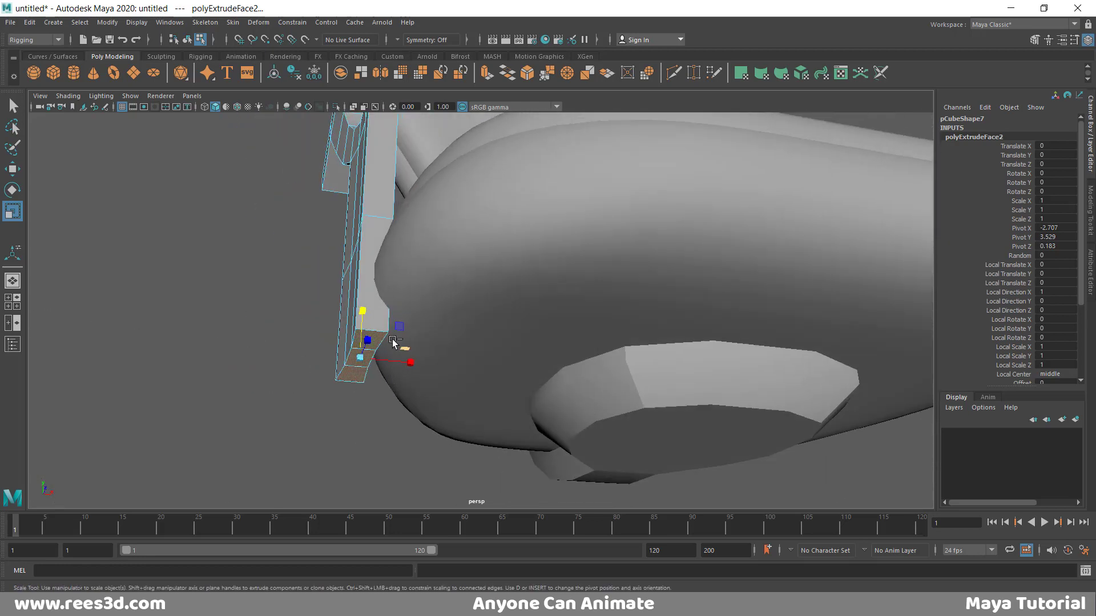
shift+right_drag(389, 333, 387, 368)
drag(350, 400, 349, 441)
Extrude the three inward-facing faces of the column's lowest segment under the seat to a local Z distance of about 2.053.
alt+drag(368, 416, 313, 415)
click(240, 396)
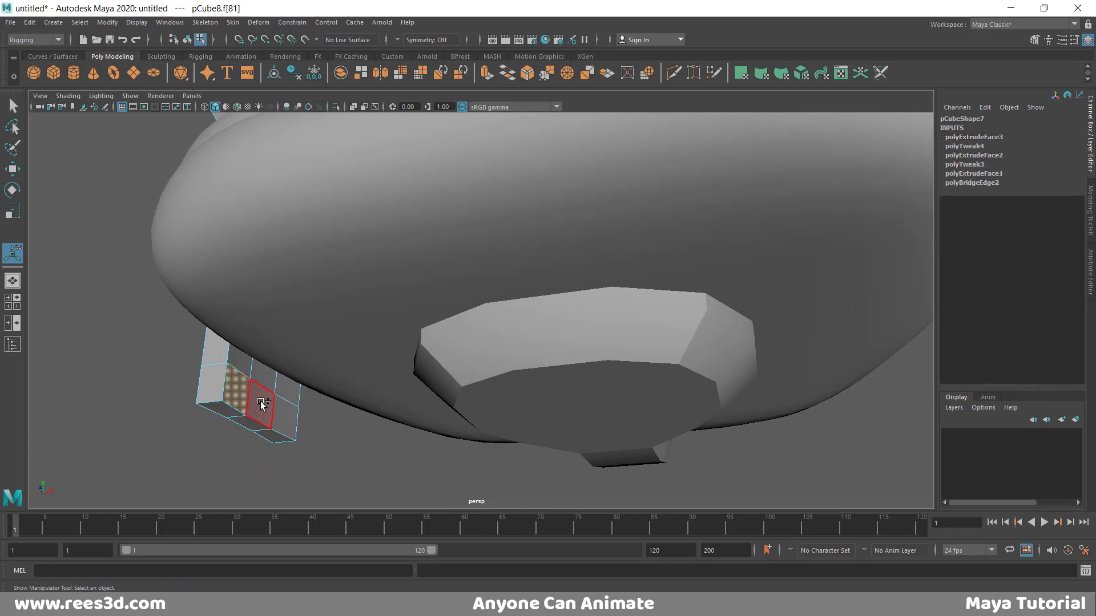
shift+click(285, 408)
shift+right_drag(292, 336, 286, 368)
drag(317, 415, 469, 413)
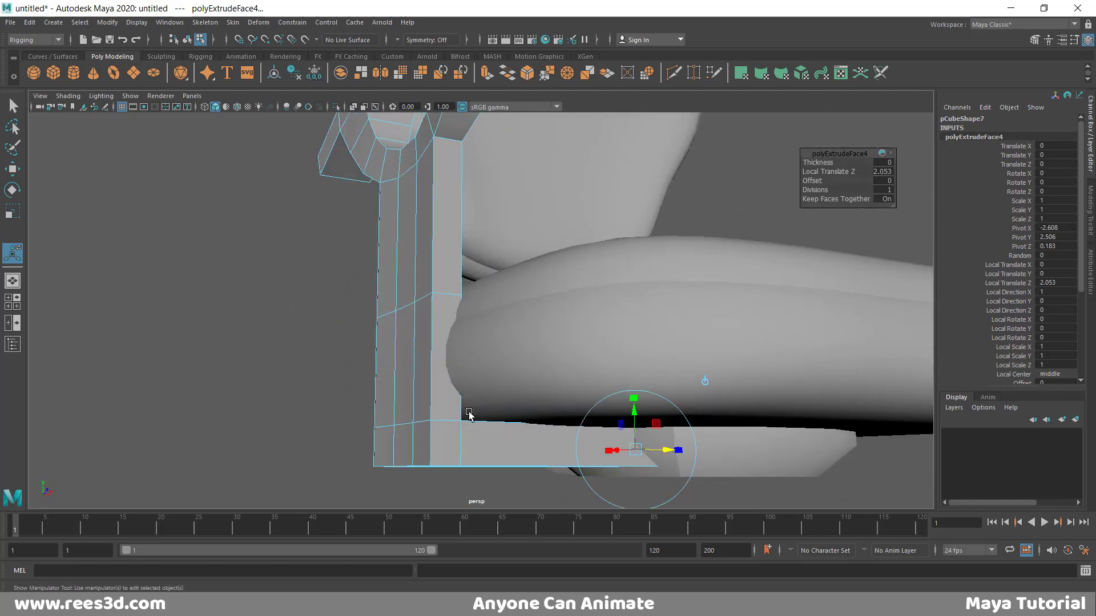
alt+middle_drag(469, 413, 548, 432)
Select the ring of vertices halfway down the column and move it outward along X, away from the seat.
right_drag(498, 325, 471, 326)
alt+drag(478, 339, 498, 350)
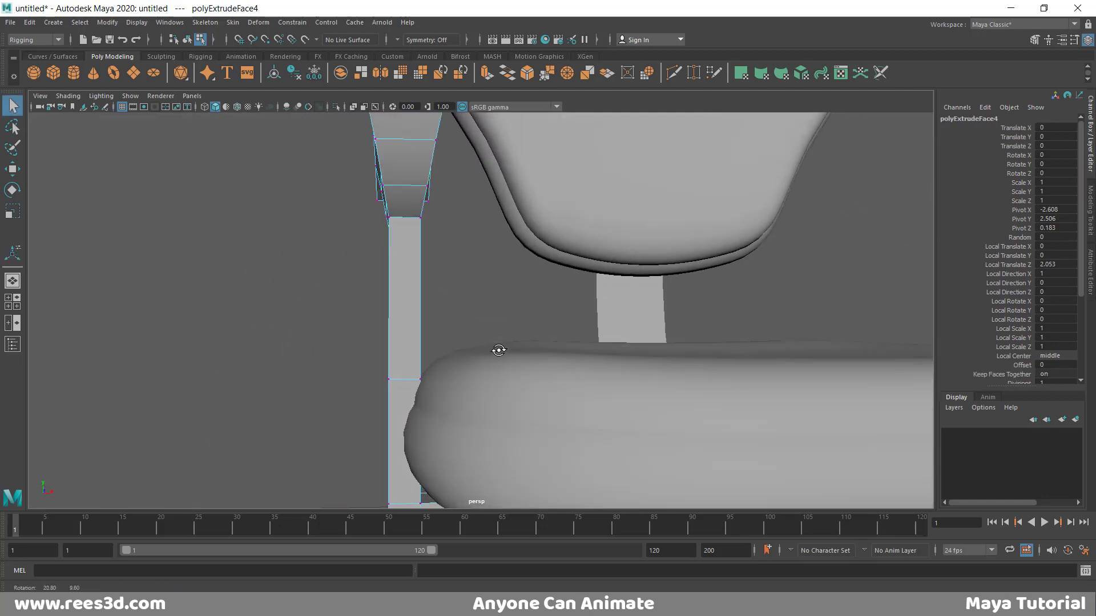
drag(348, 341, 438, 381)
key(w)
scroll(291, 308, down, 5)
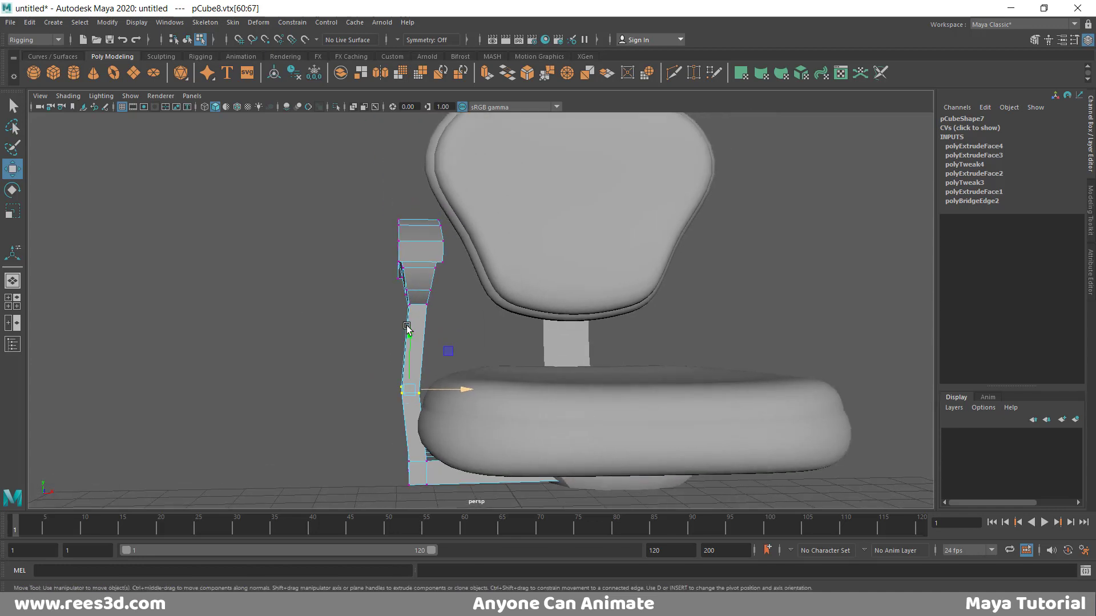
Move all vertices of the armrest bar and loop outward along X to about -2.849.
drag(371, 190, 500, 344)
drag(454, 267, 450, 270)
alt+middle_drag(412, 361, 410, 337)
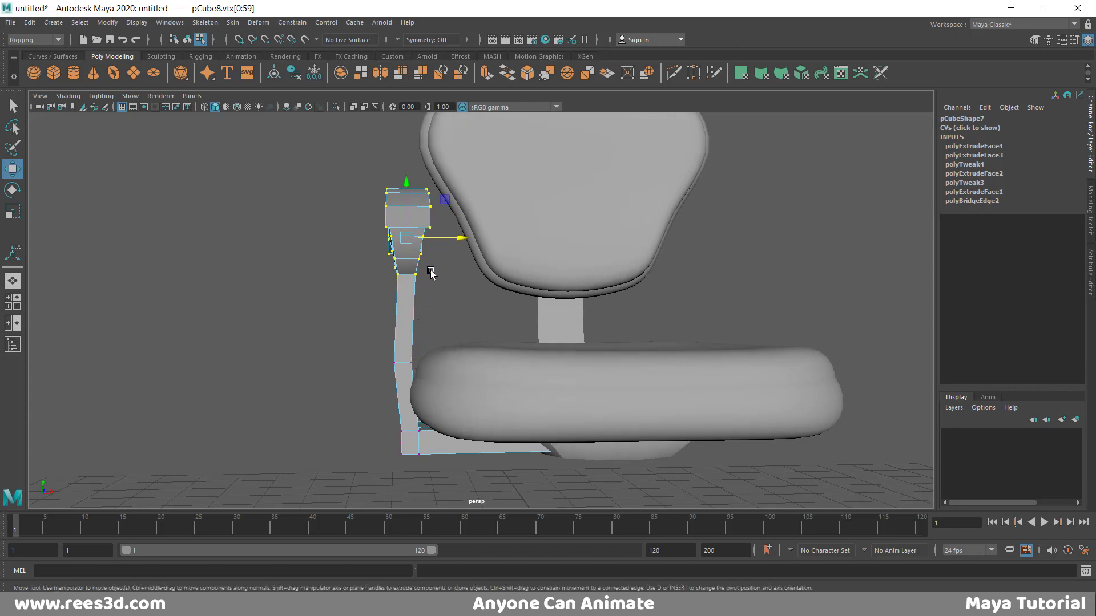
key(e)
key(w)
alt+drag(440, 311, 442, 313)
drag(455, 247, 449, 246)
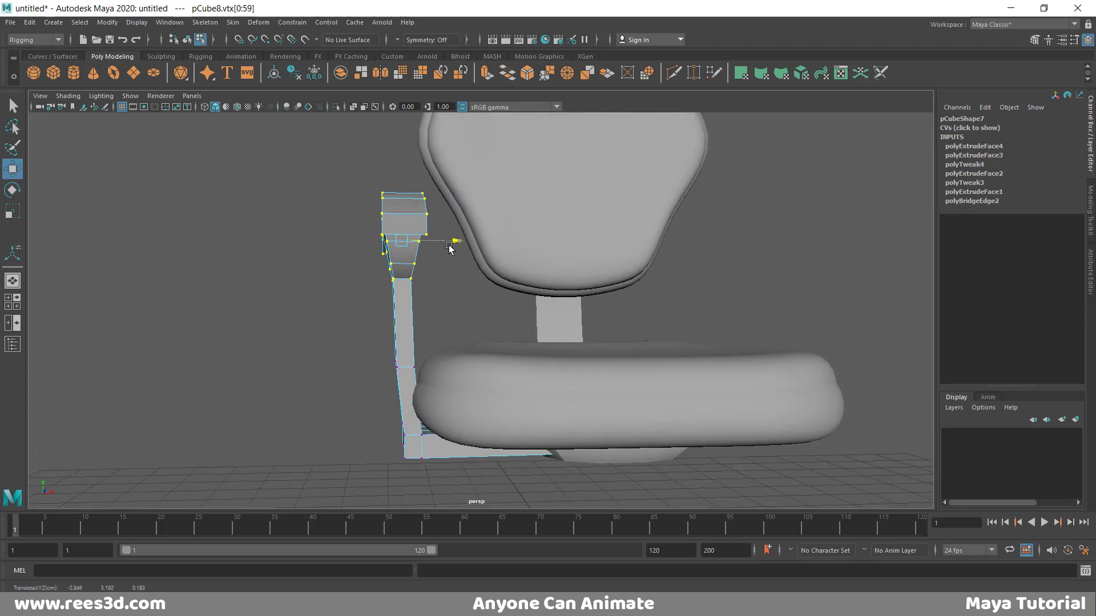
Select the centre strip of faces down the column's outer side and pull it outward into a slight bulge.
alt+middle_drag(463, 363, 478, 314)
alt+right_drag(478, 314, 574, 336)
alt+middle_drag(574, 335, 611, 285)
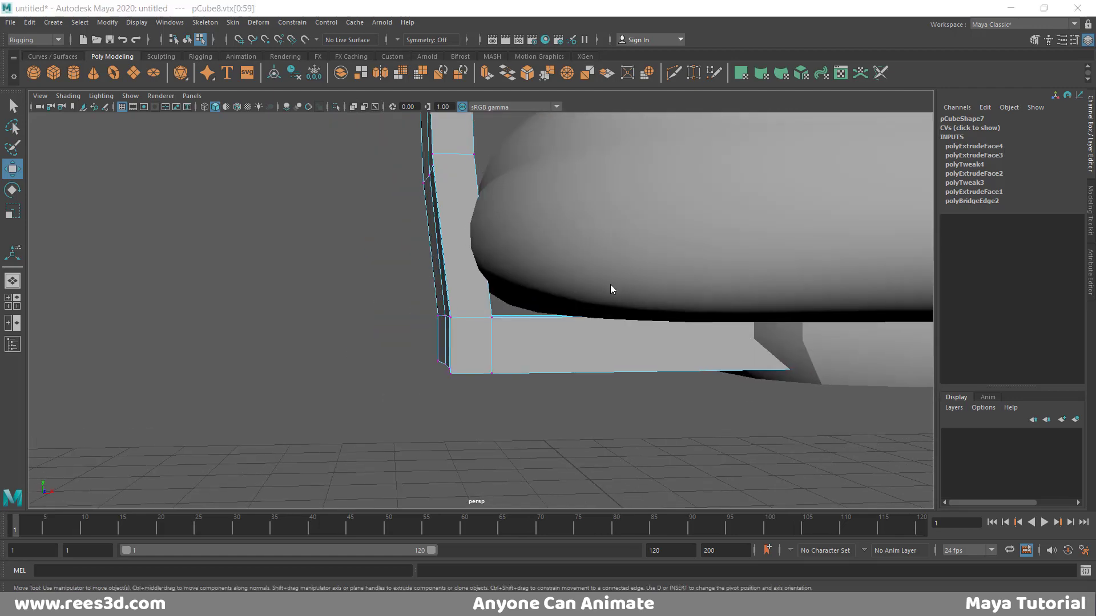
key(space)
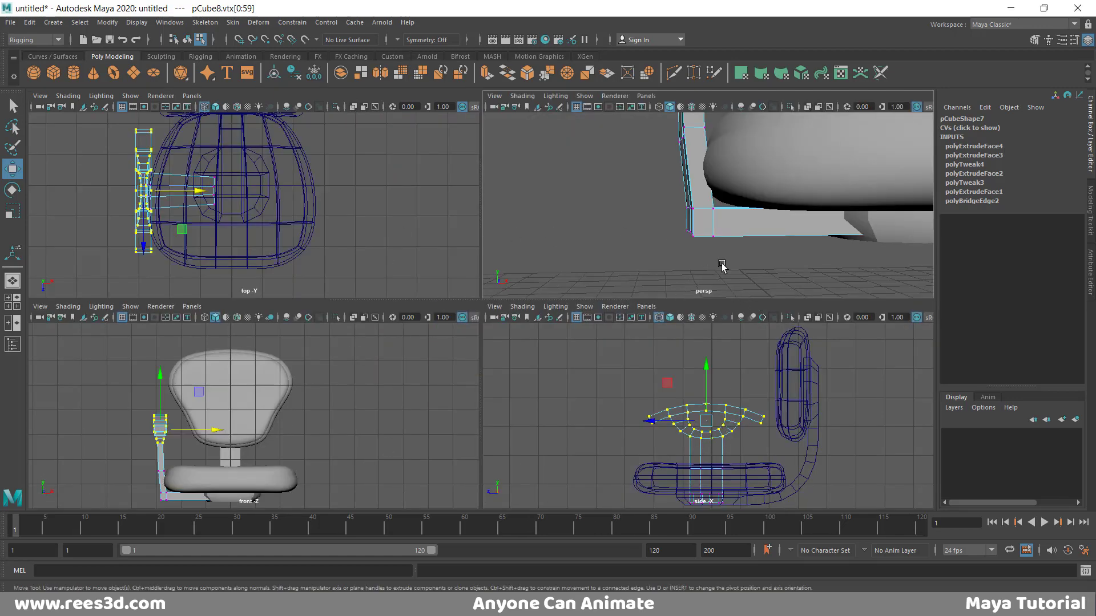
key(space)
alt+drag(516, 220, 704, 215)
alt+middle_drag(704, 215, 594, 327)
alt+drag(594, 327, 419, 282)
right_drag(438, 214, 426, 248)
click(425, 223)
click(423, 235)
shift+click(422, 356)
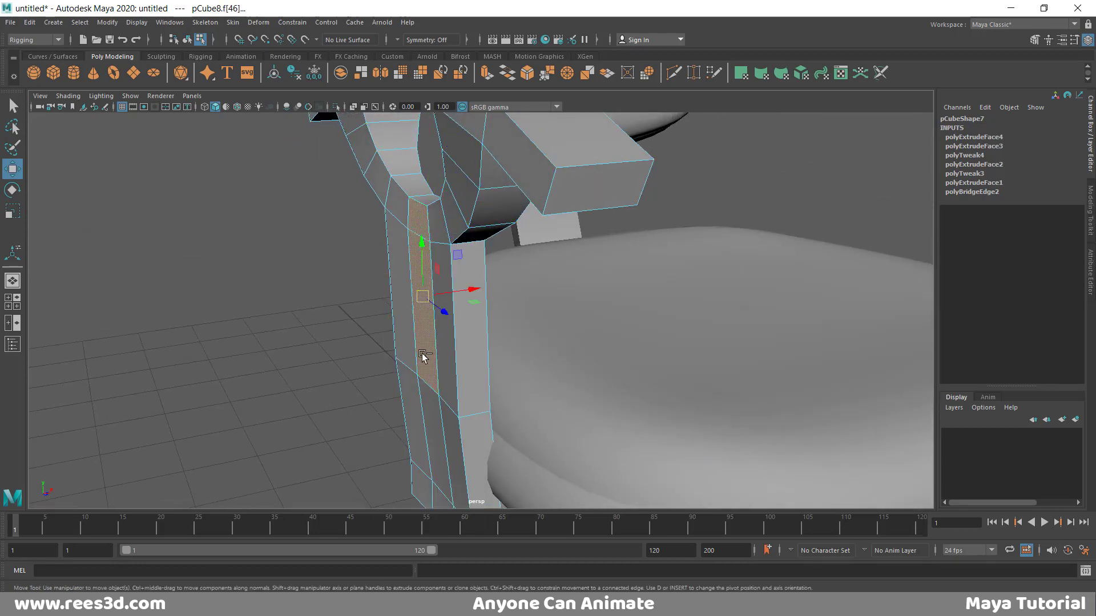
shift+click(440, 439)
alt+drag(437, 491, 542, 228)
Inspect the armrest and its column in smooth preview, and return it to the unsmoothed display.
scroll(521, 325, up, 2)
right_drag(542, 228, 531, 297)
key(3)
click(611, 288)
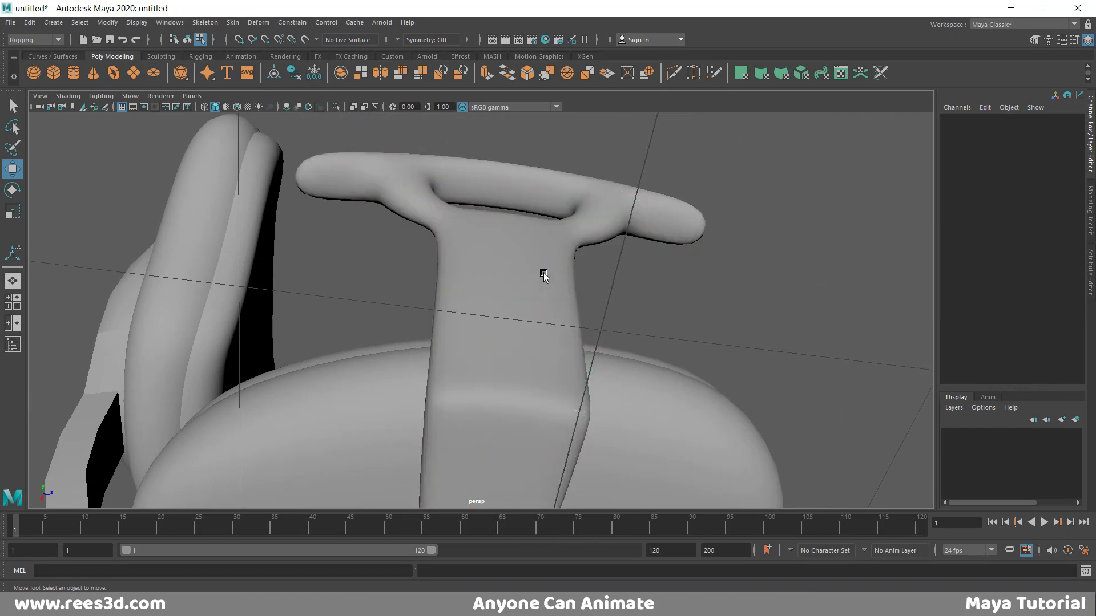
scroll(474, 248, down, 3)
alt+drag(543, 274, 409, 275)
right_drag(471, 369, 474, 403)
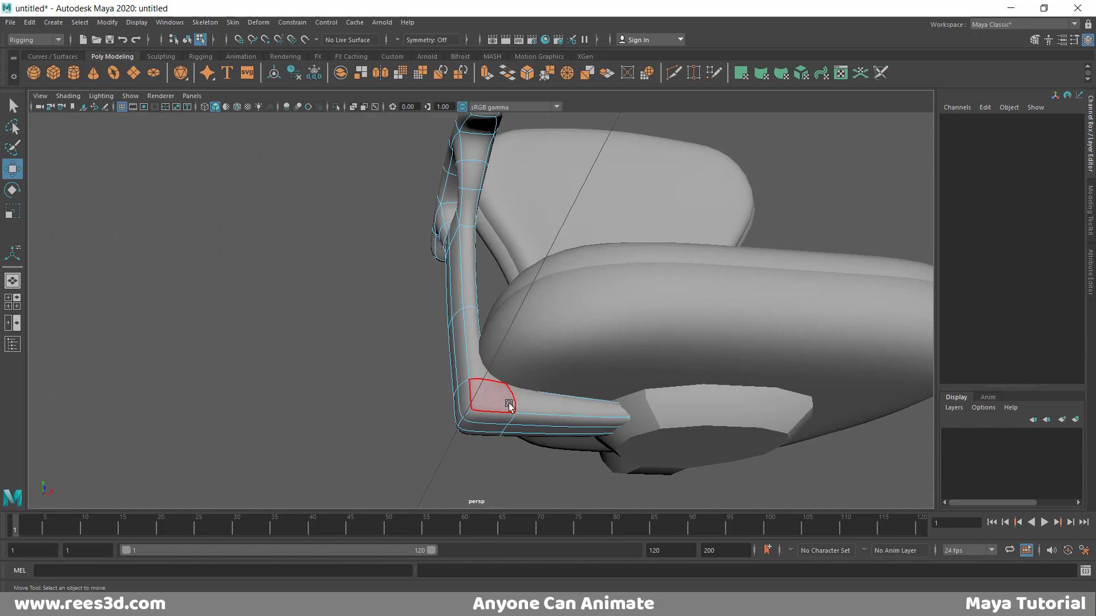
key(1)
In the front view, move the vertices at the support's bottom corner to bevel its outside and adjust the inner bend.
alt+drag(526, 421, 553, 410)
key(space)
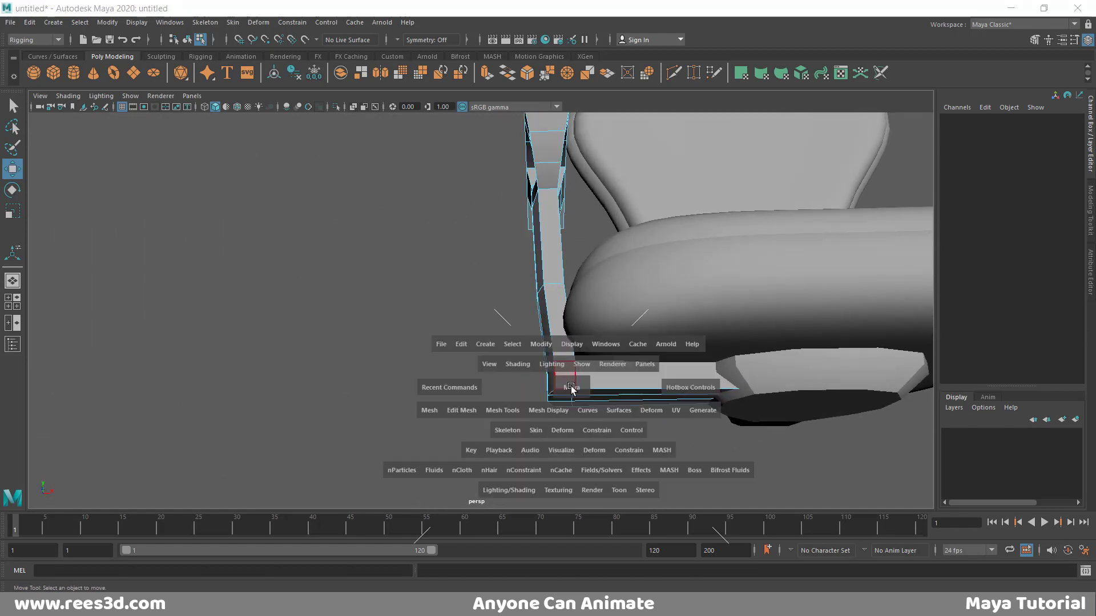
key(space)
scroll(303, 327, up, 3)
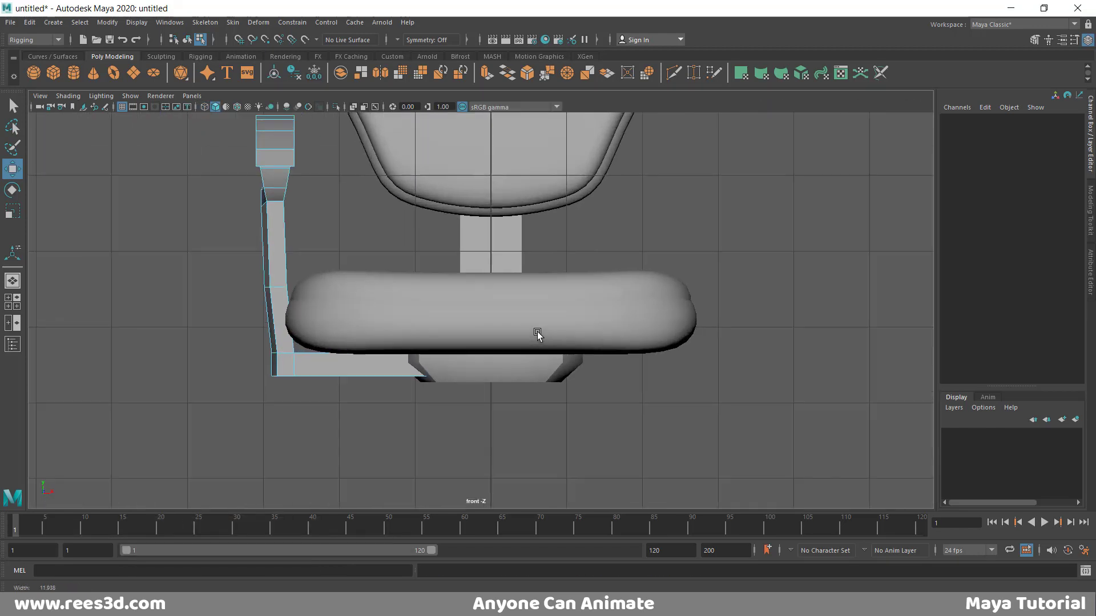
scroll(536, 335, up, 3)
scroll(362, 272, up, 3)
scroll(495, 256, up, 2)
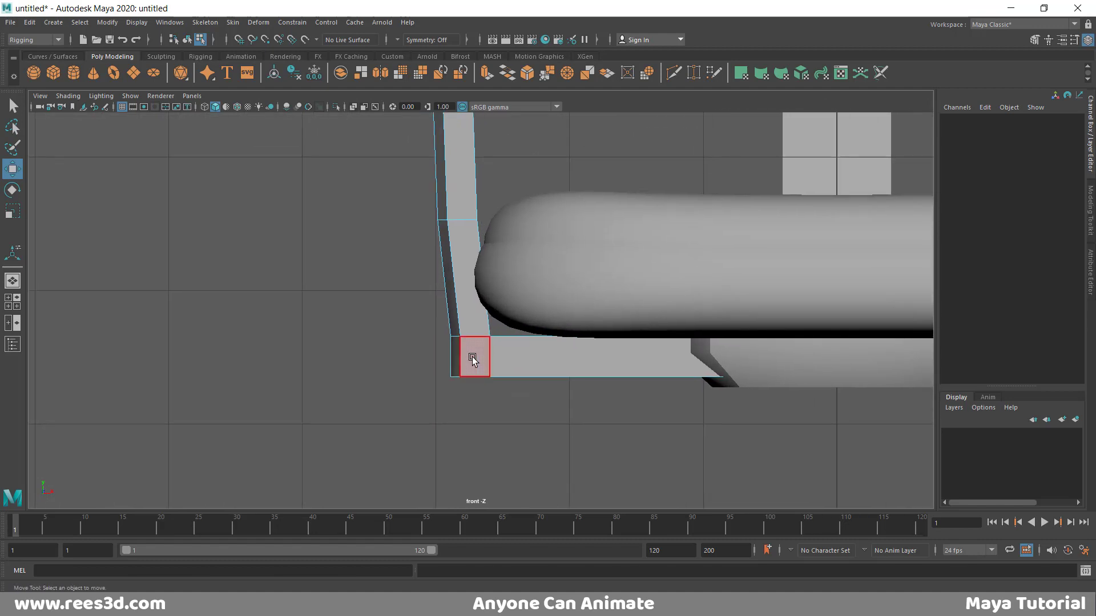
drag(432, 323, 483, 405)
drag(456, 338, 456, 326)
mouse_move(502, 367)
mouse_down()
mouse_move(479, 379)
mouse_move(475, 360)
mouse_move(520, 377)
mouse_up()
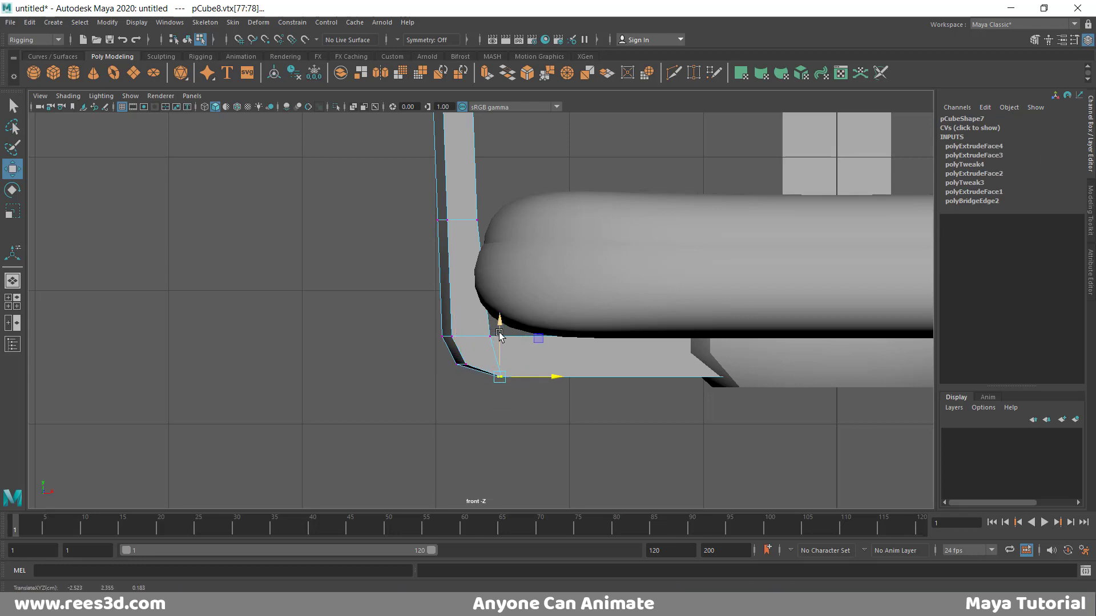
mouse_move(498, 334)
mouse_down()
mouse_move(496, 326)
mouse_move(503, 347)
mouse_move(485, 338)
mouse_up()
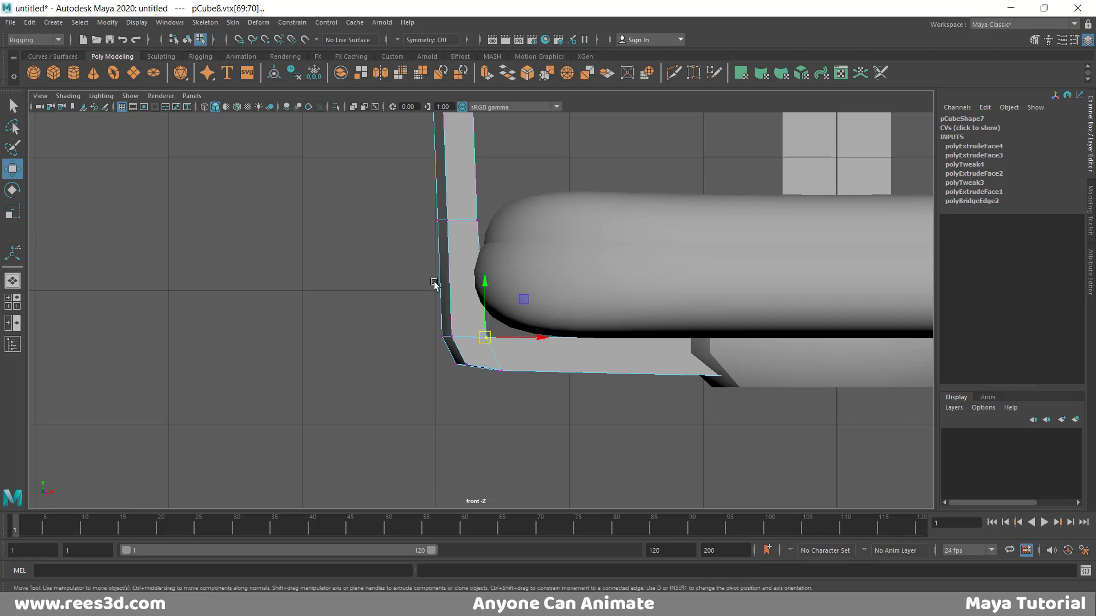
Insert an edge loop across the lower column beside the seat and move it outward to about X -2.866.
right_drag(463, 290, 451, 350)
right_drag(460, 241, 390, 244)
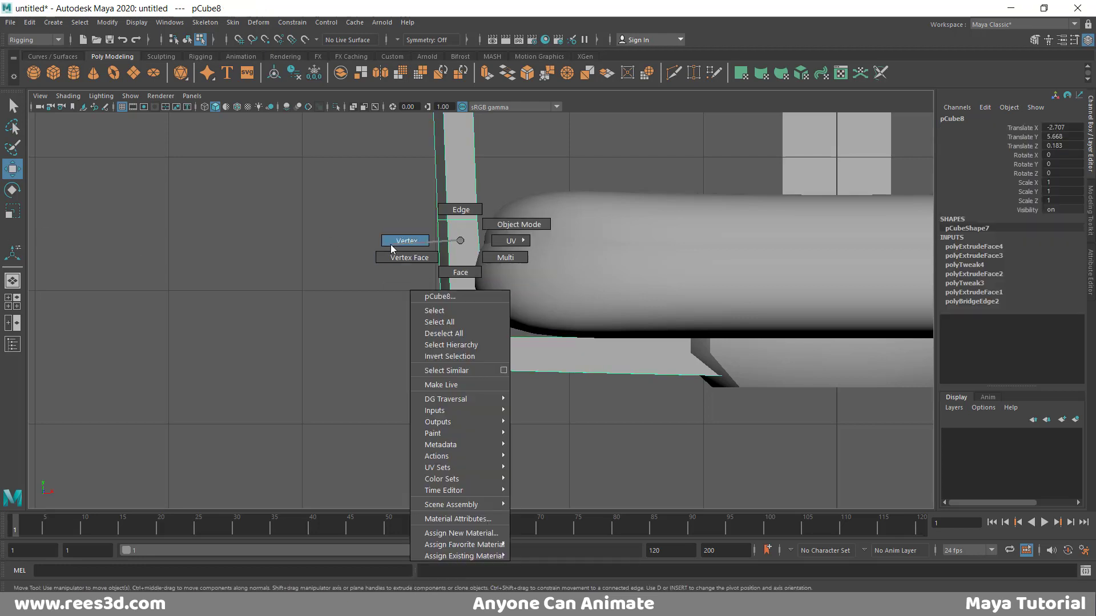
right_drag(458, 244, 448, 311)
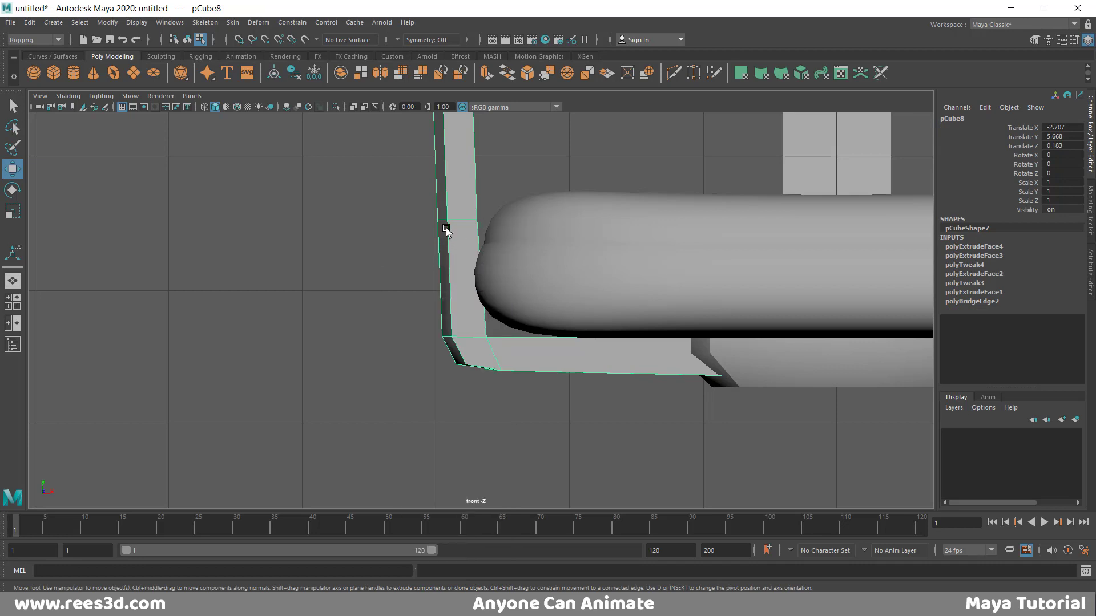
shift+right_drag(446, 225, 381, 244)
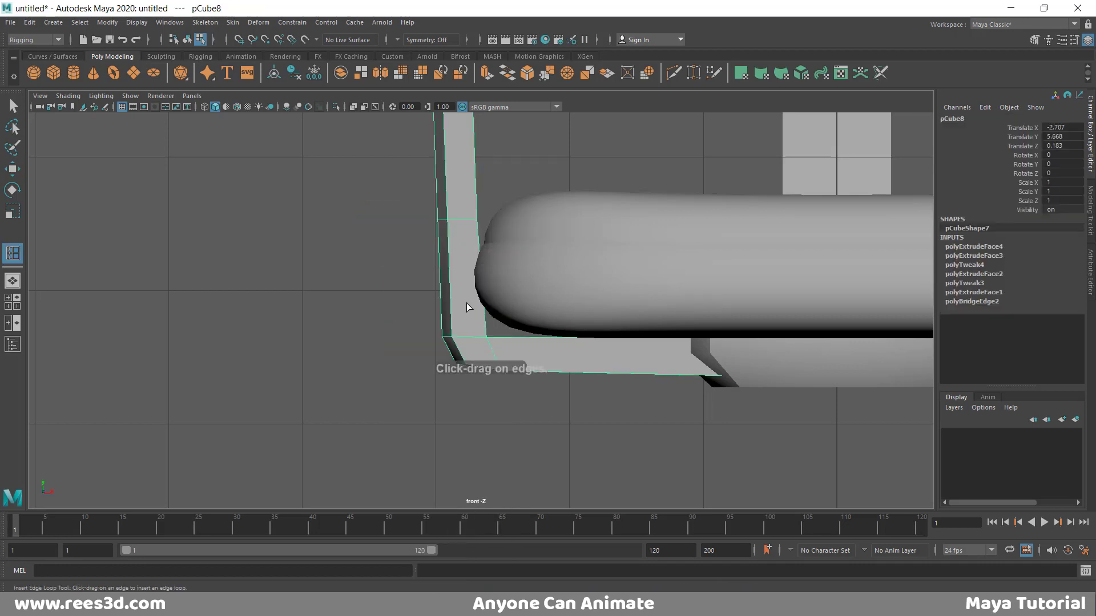
drag(454, 323, 504, 278)
key(w)
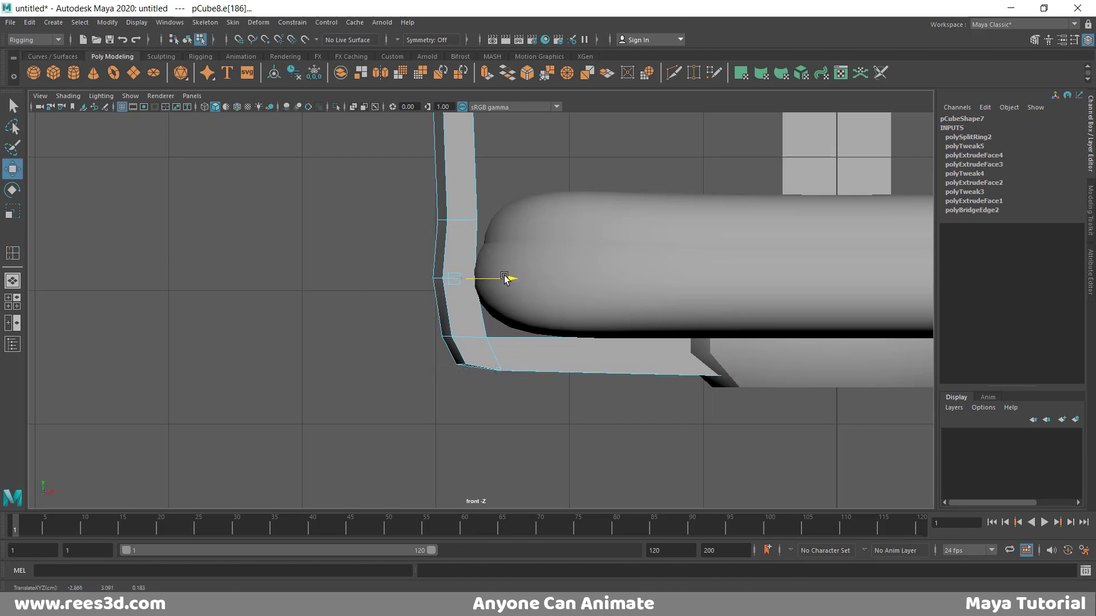
Select the edge loop above the inserted one and move it outward to about X -2.913.
alt+middle_drag(501, 278, 535, 376)
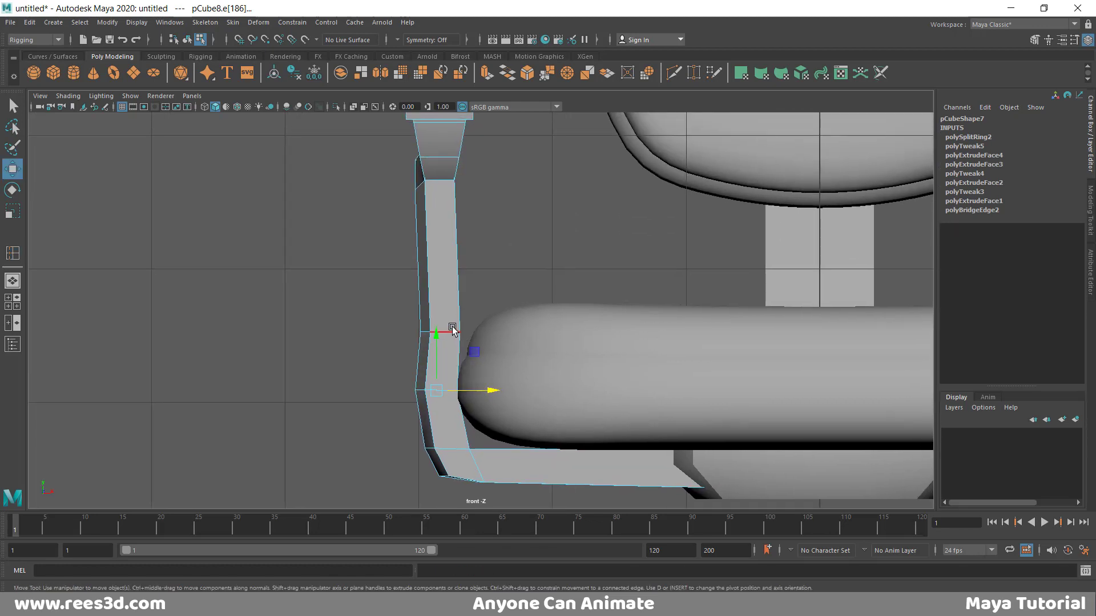
double_click(452, 330)
drag(495, 331, 480, 332)
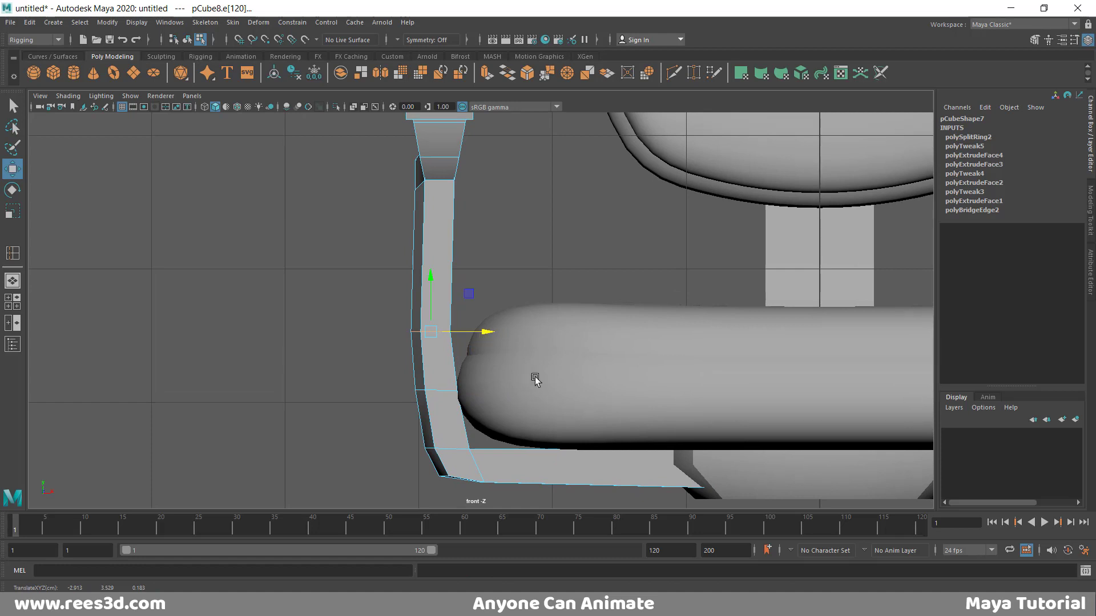
Select the inserted lower edge loop and rotate it slightly in the front view to follow the column's curve.
alt+middle_drag(535, 379, 483, 319)
double_click(412, 341)
key(e)
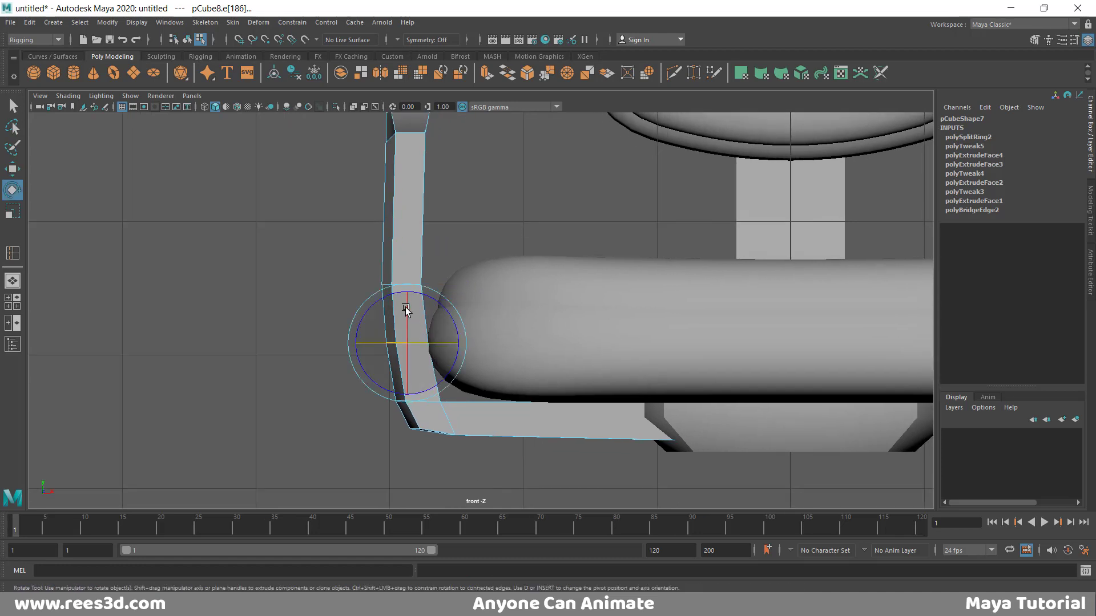
drag(381, 304, 404, 318)
key(w)
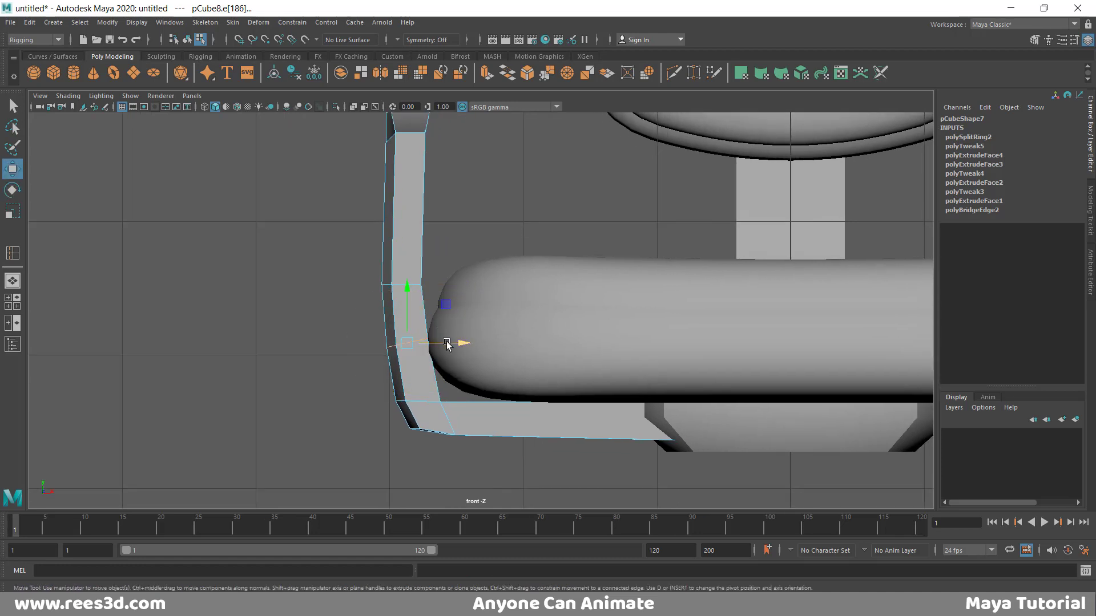
Move the column's lower edge loop outward to about X -2.900, and insert an edge loop across the under-seat arm, lowering it slightly.
drag(453, 344, 443, 346)
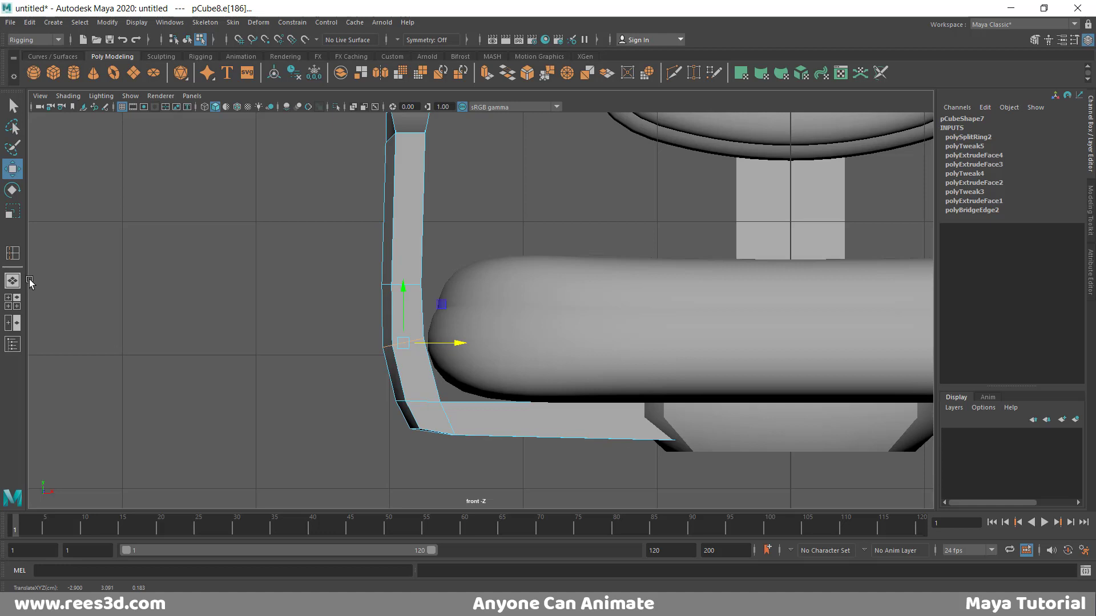
right_drag(447, 297, 353, 315)
drag(479, 402, 456, 402)
key(w)
drag(583, 364, 582, 373)
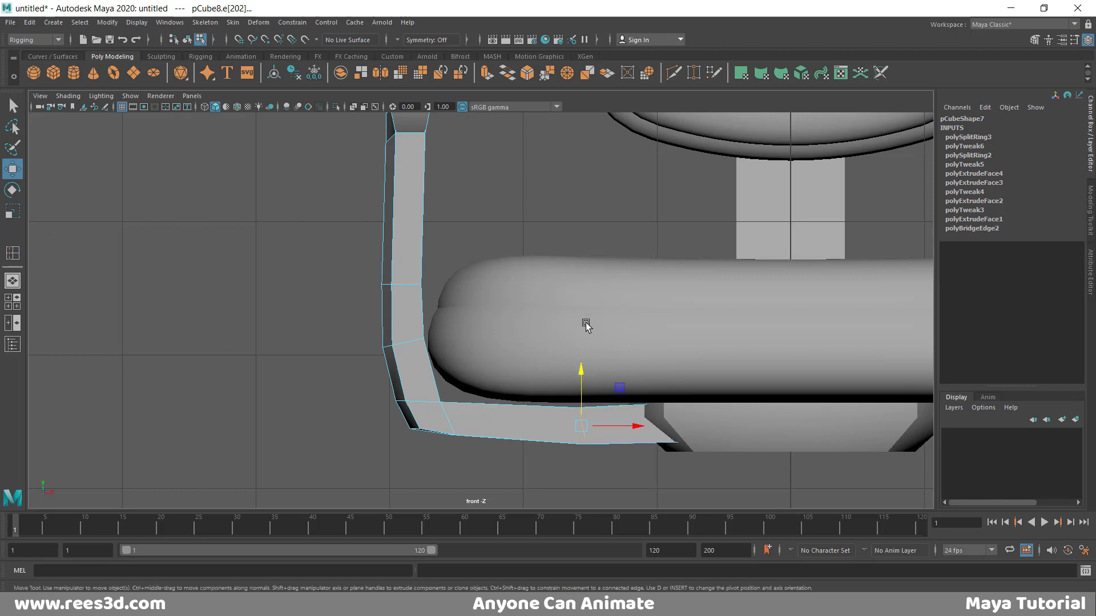
Insert another edge loop across the under-seat arm between its bend and the previous loop, and return to object mode.
click(12, 253)
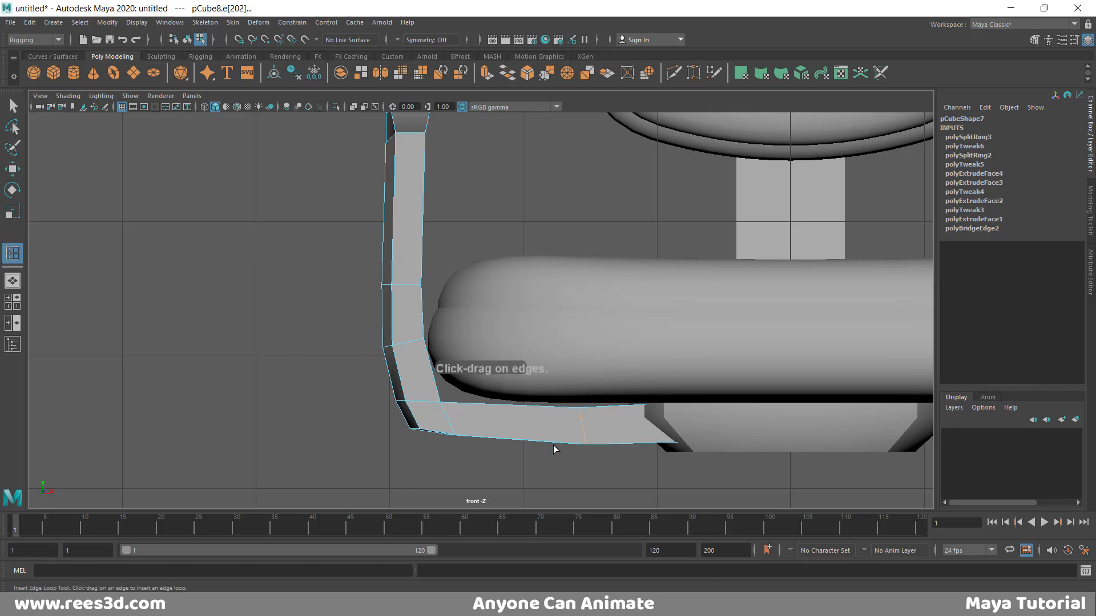
click(513, 407)
key(w)
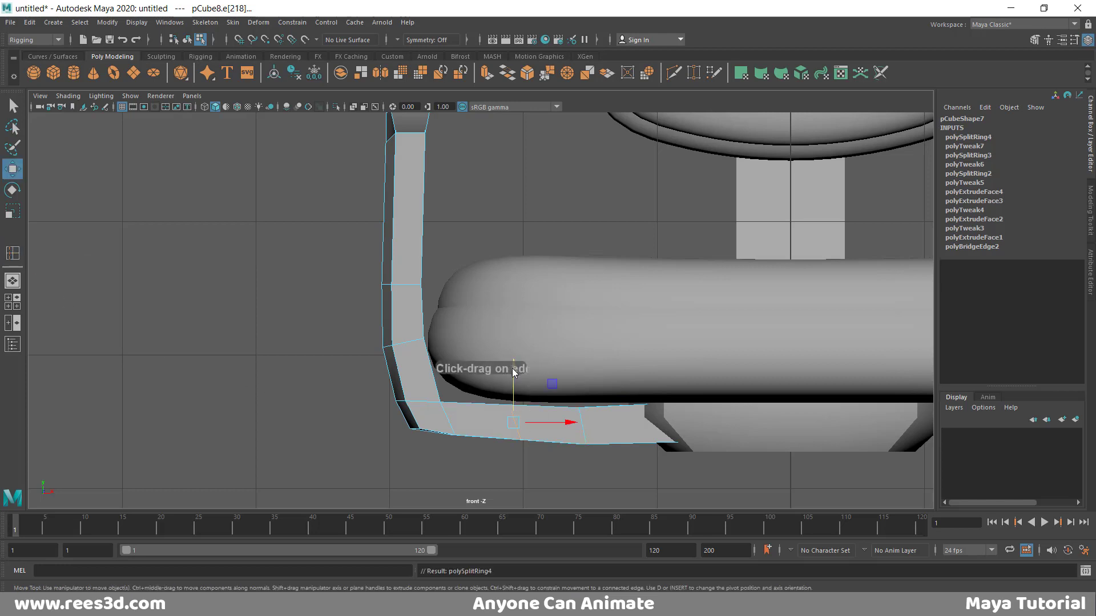
alt+right_drag(512, 372, 598, 347)
alt+click(461, 350)
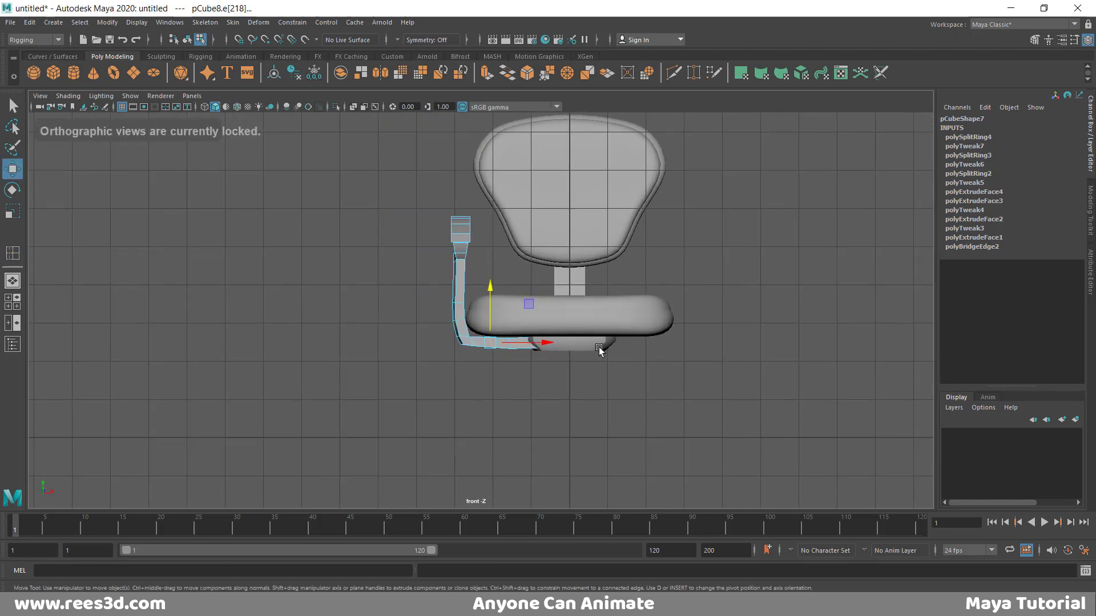
alt+middle_drag(599, 347, 559, 376)
mouse_move(421, 369)
right_down()
mouse_move(416, 389)
mouse_move(423, 358)
right_up()
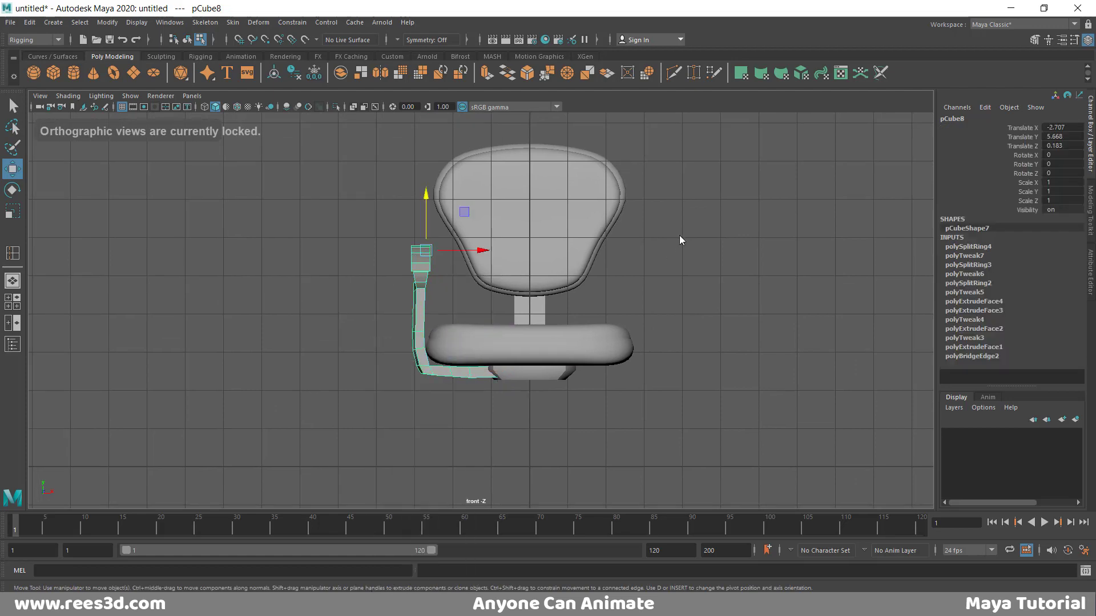
Examine the armrest's shape and its fit around the seat cushion from several angles in the perspective view.
key(space)
key(space)
alt+drag(701, 286, 766, 313)
alt+right_drag(766, 313, 573, 328)
alt+drag(625, 326, 386, 313)
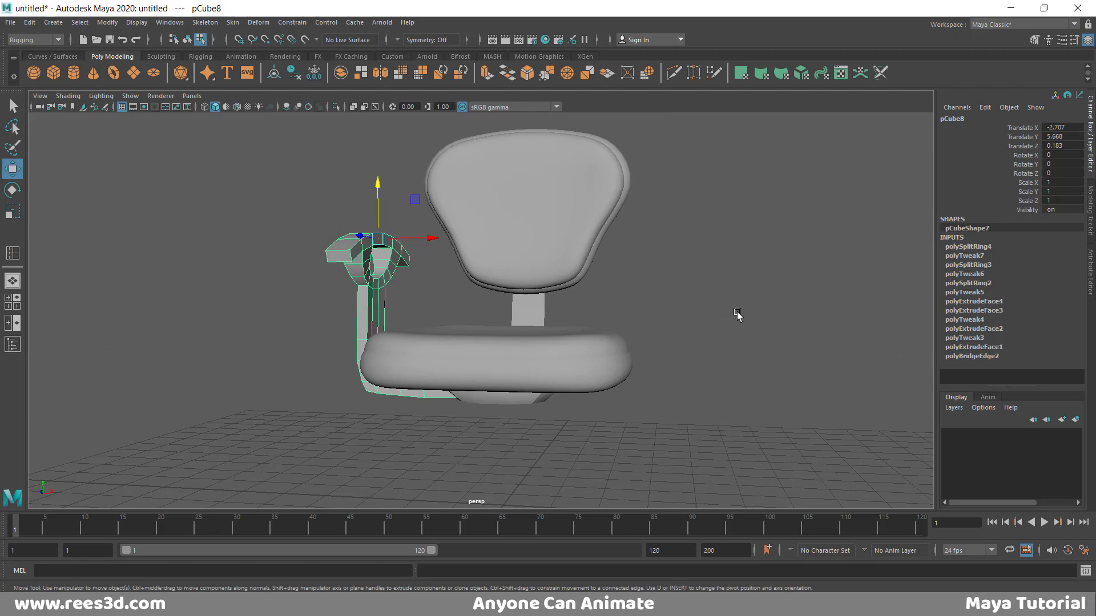
alt+drag(716, 333, 628, 377)
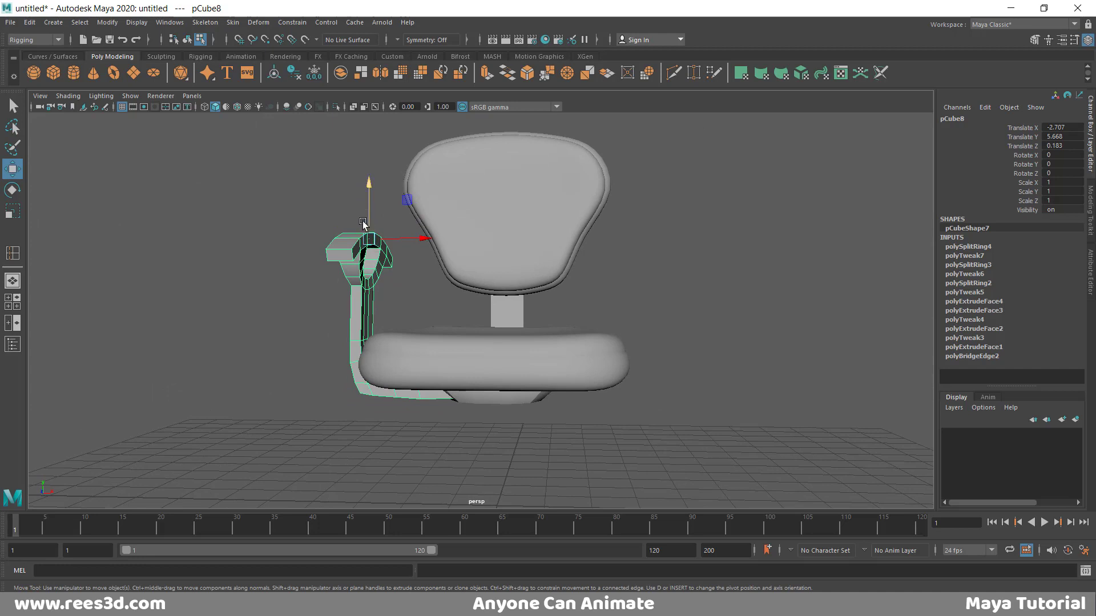
In the front view, move only the armrest's pivot horizontally to the chair's centre line at X 0 using grid snapping.
key(space)
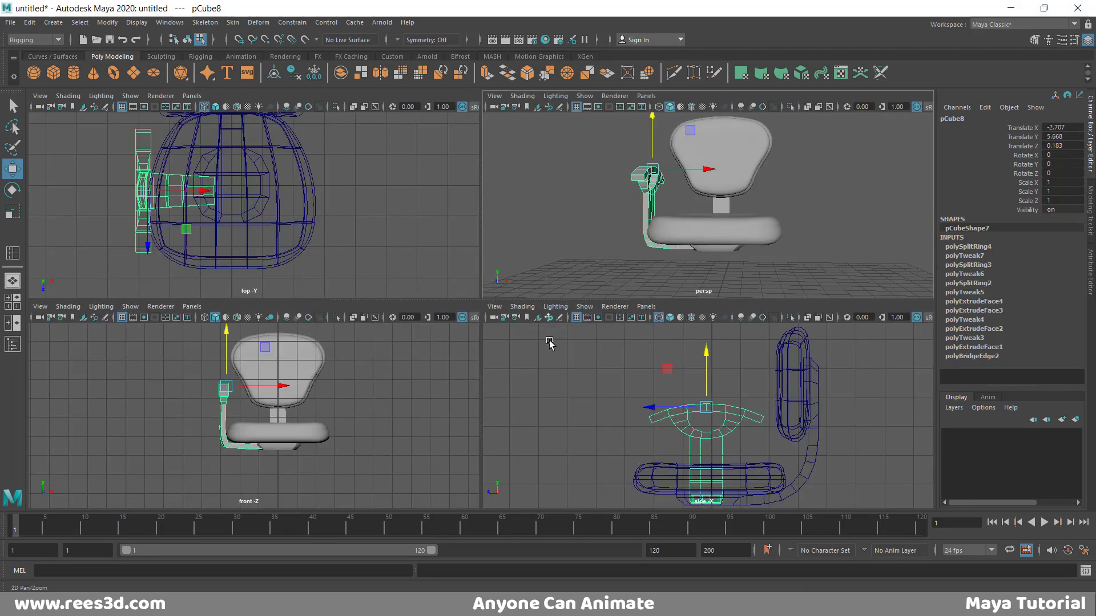
key(space)
scroll(448, 393, up, 2)
alt+middle_drag(539, 360, 451, 394)
key(d)
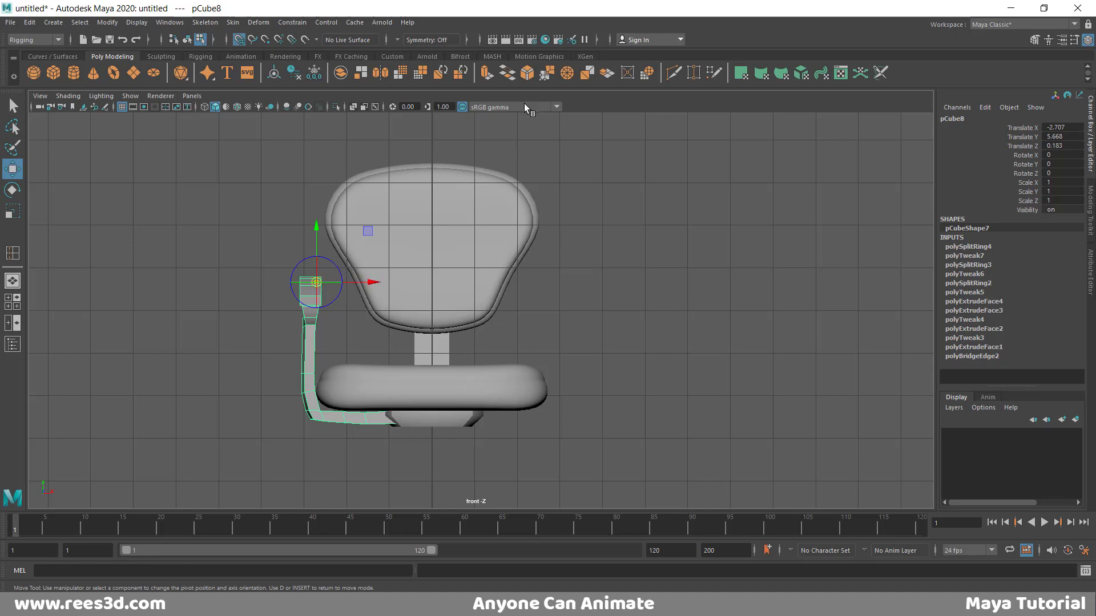
click(240, 40)
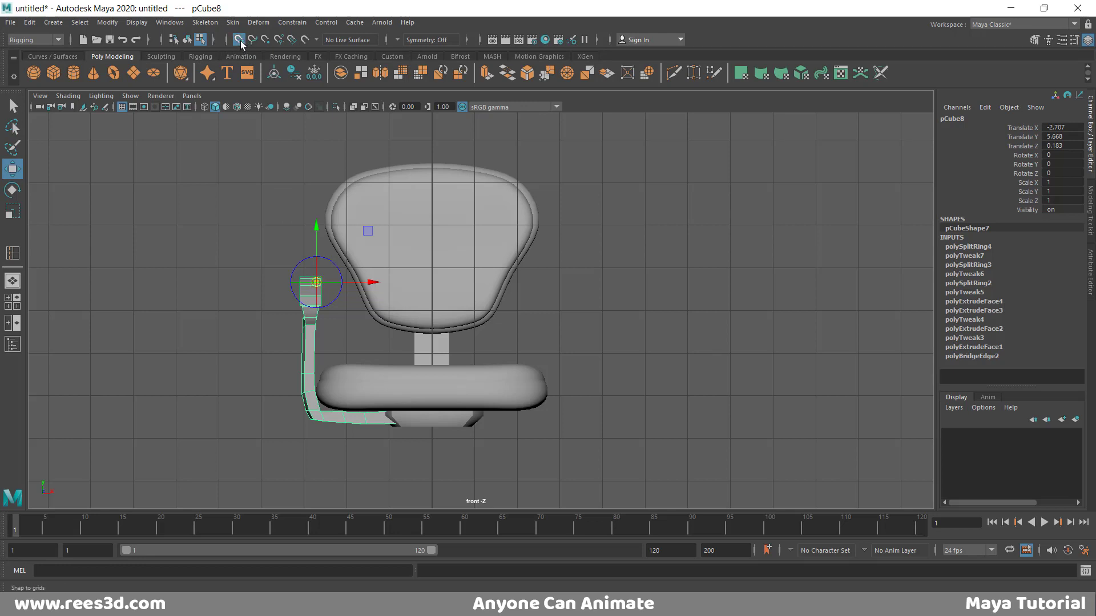
click(240, 40)
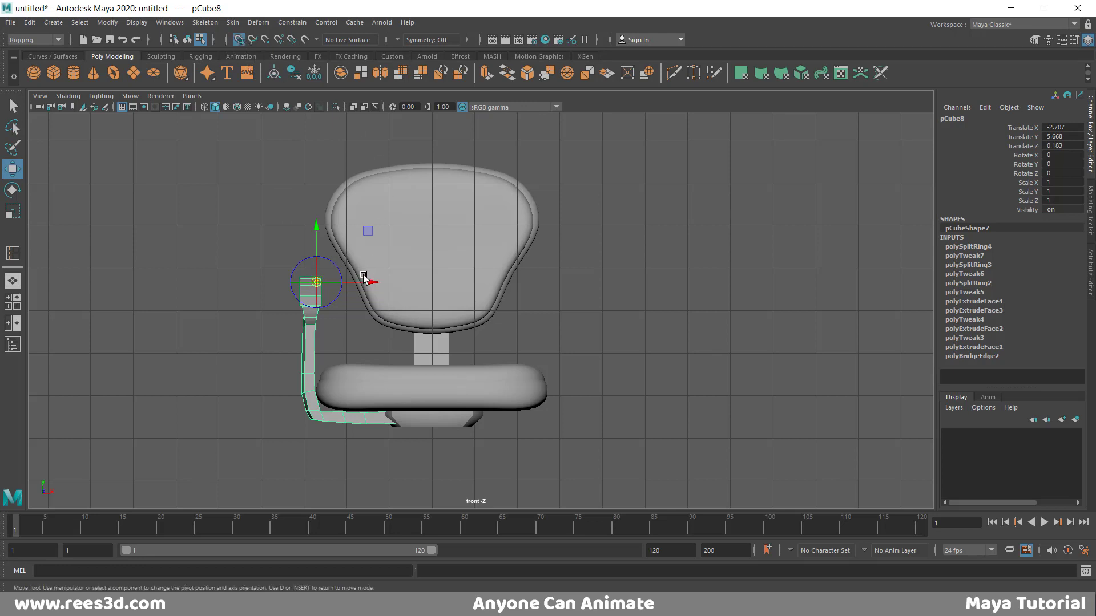
drag(366, 283, 418, 291)
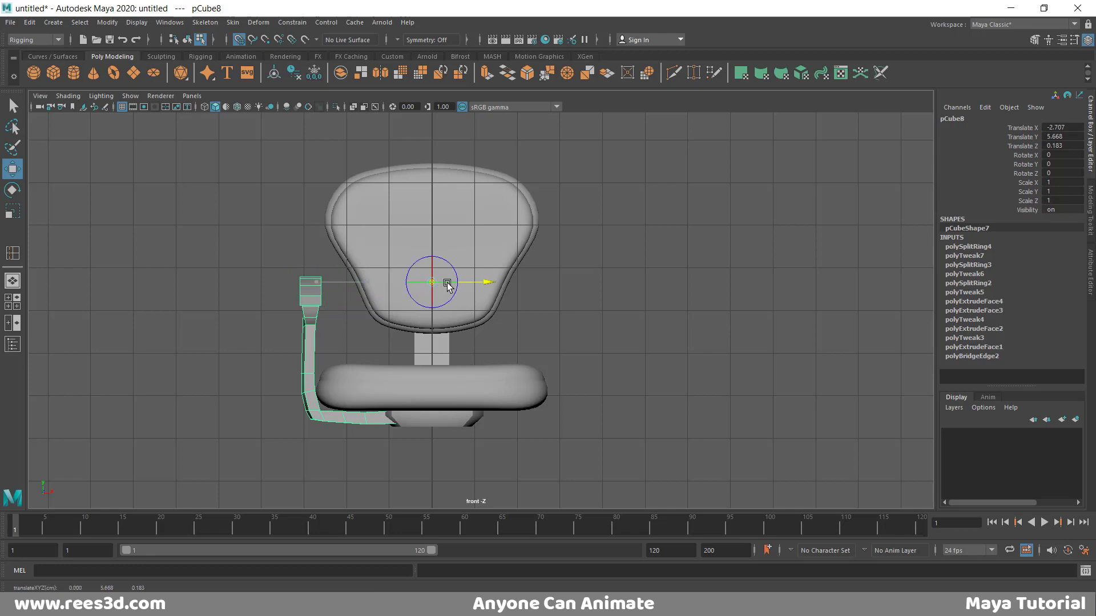
key(d)
key(d)
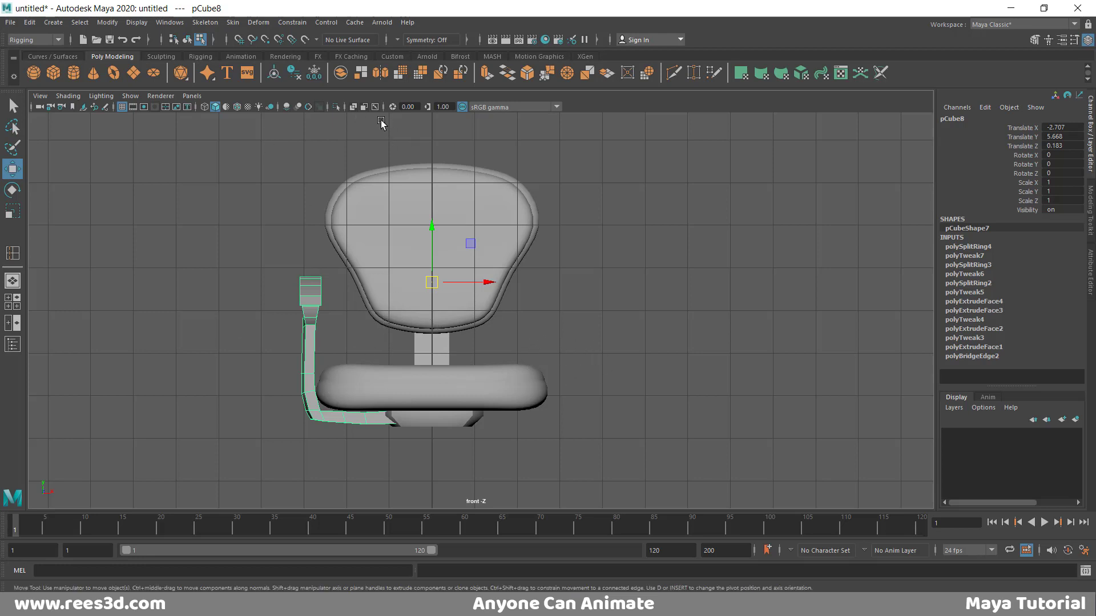
Mirror the armrest to the other side of the chair using Duplicate Special with Scale X set to -1.
click(31, 23)
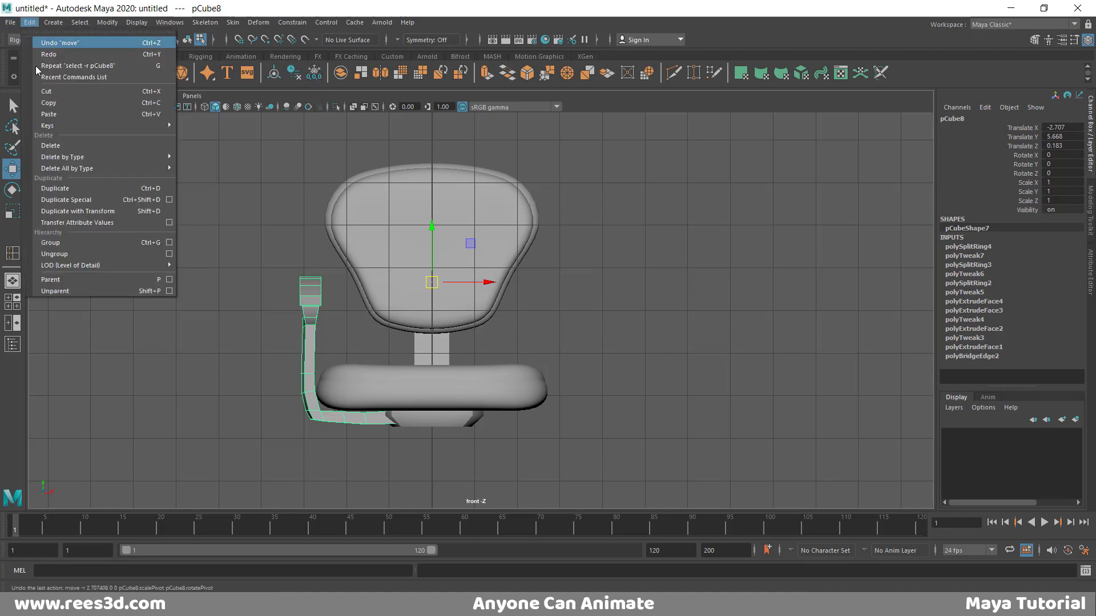
click(169, 200)
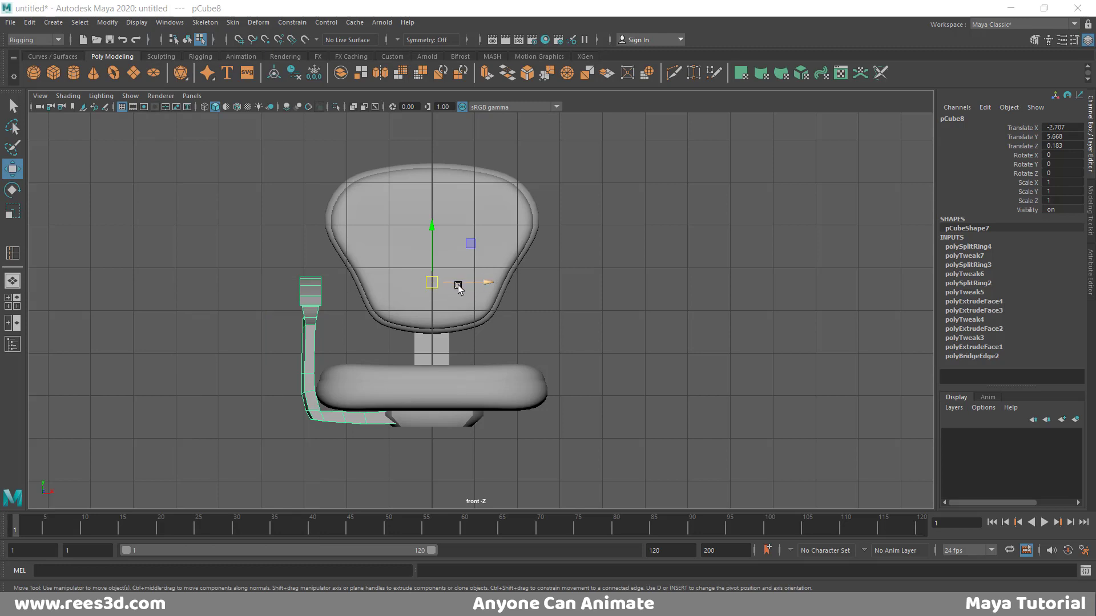
click(31, 24)
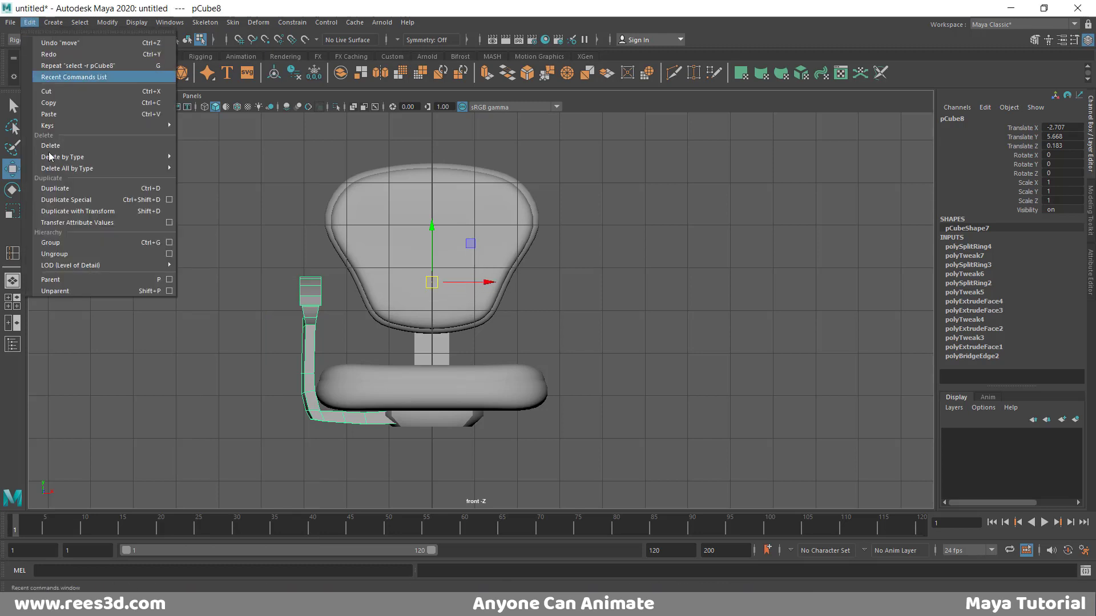
click(169, 201)
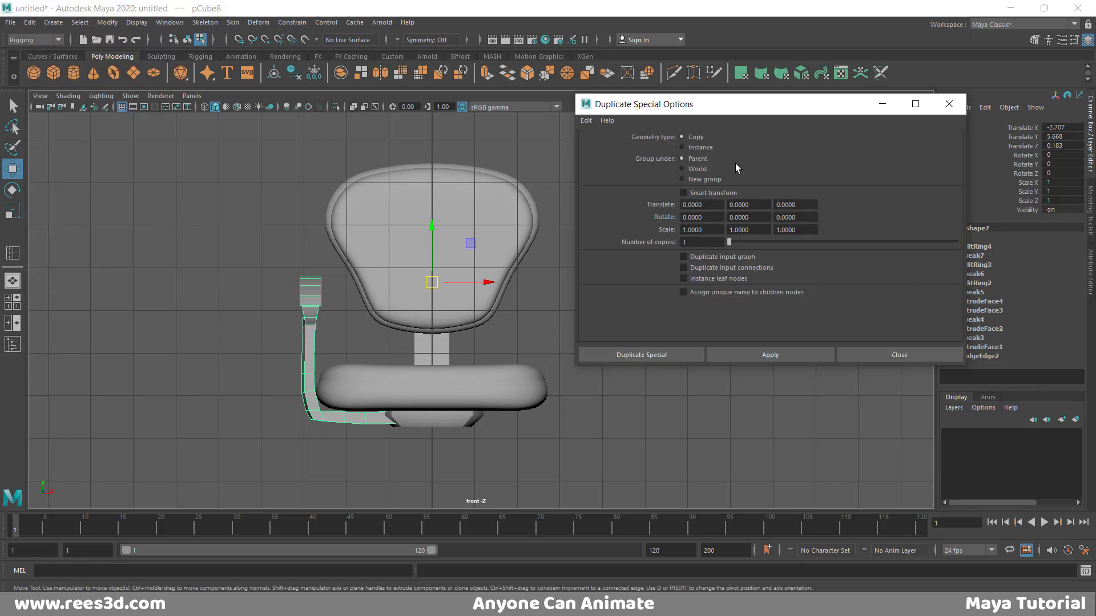
click(713, 231)
text(-1)
click(656, 354)
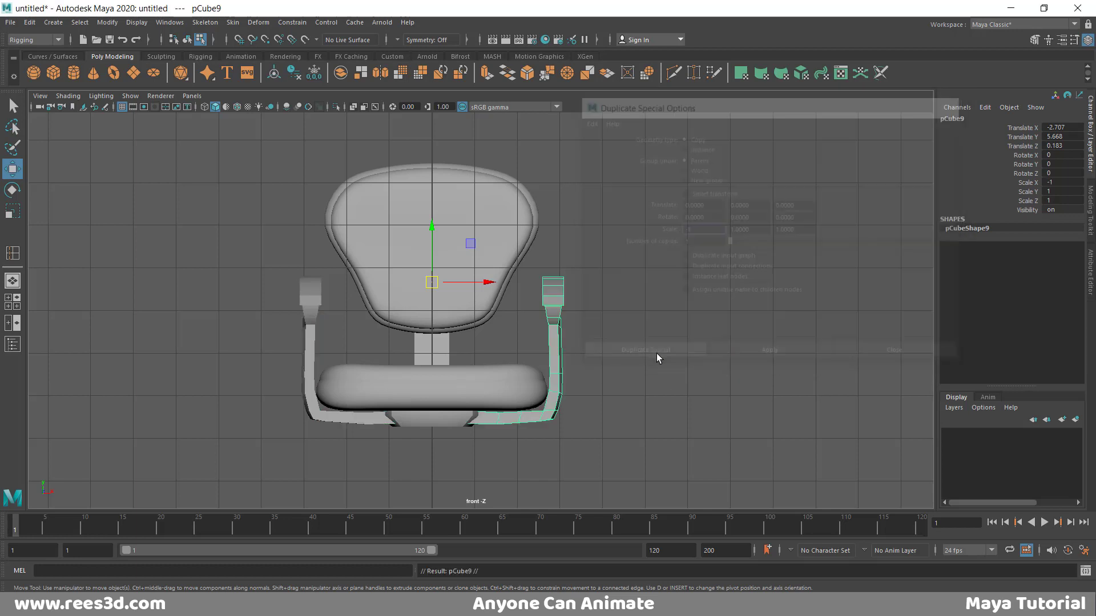
click(668, 393)
Turn on the smooth mesh preview for both armrests in the perspective view.
key(space)
key(space)
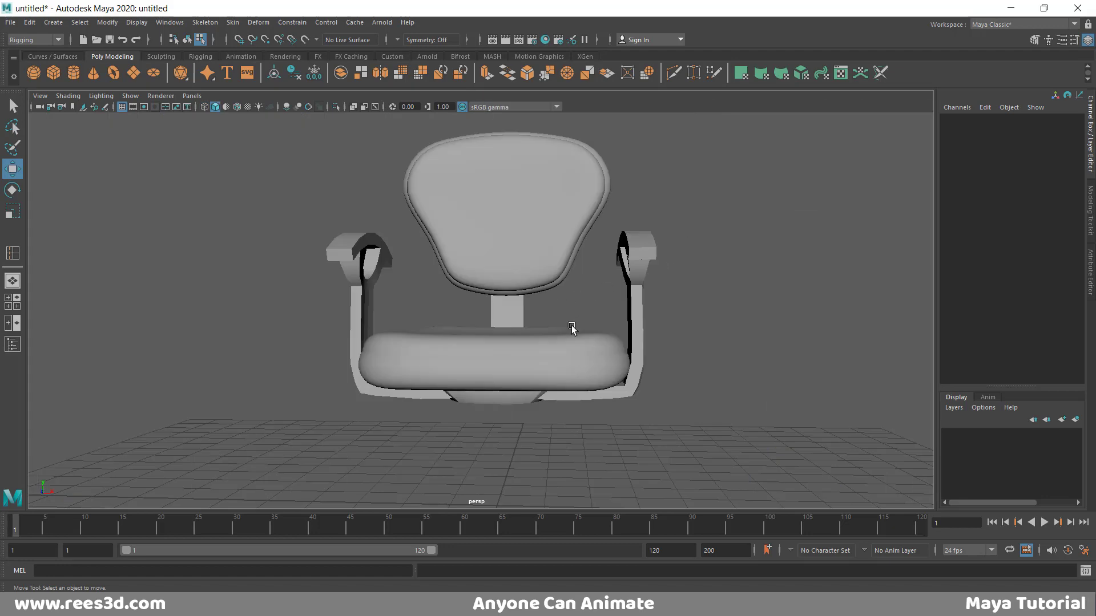
alt+drag(572, 325, 631, 325)
click(573, 258)
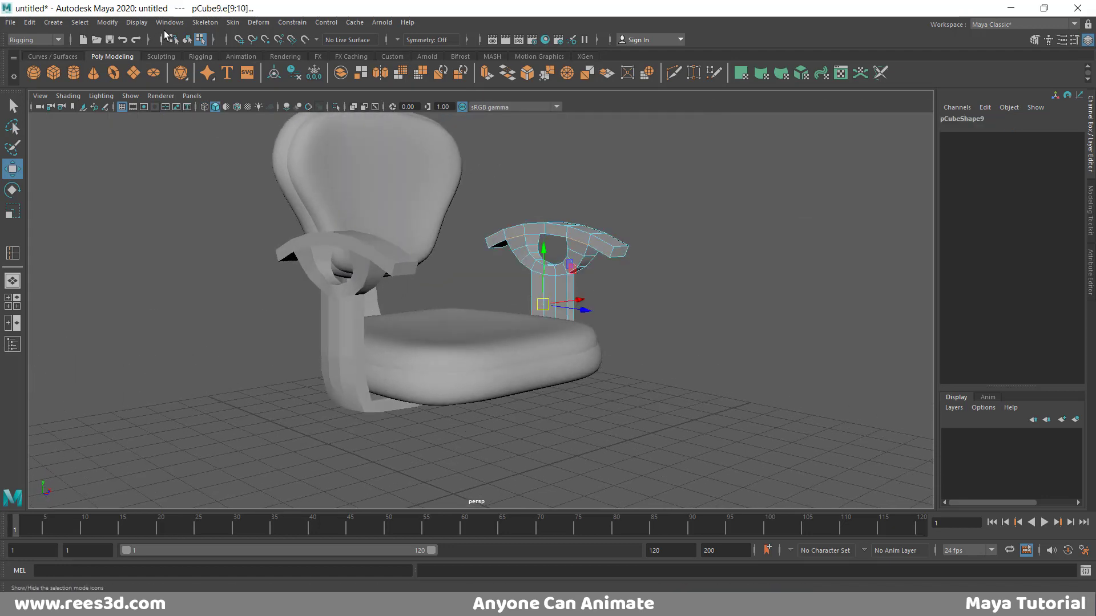
key(F8)
key(3)
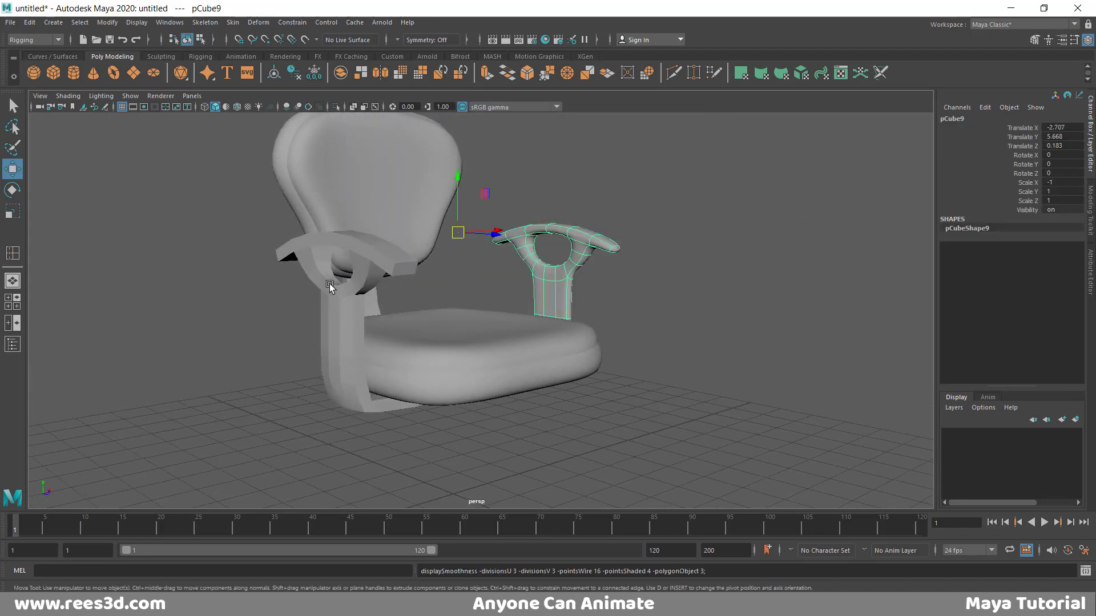
click(329, 287)
key(3)
click(683, 269)
alt+drag(682, 269, 416, 309)
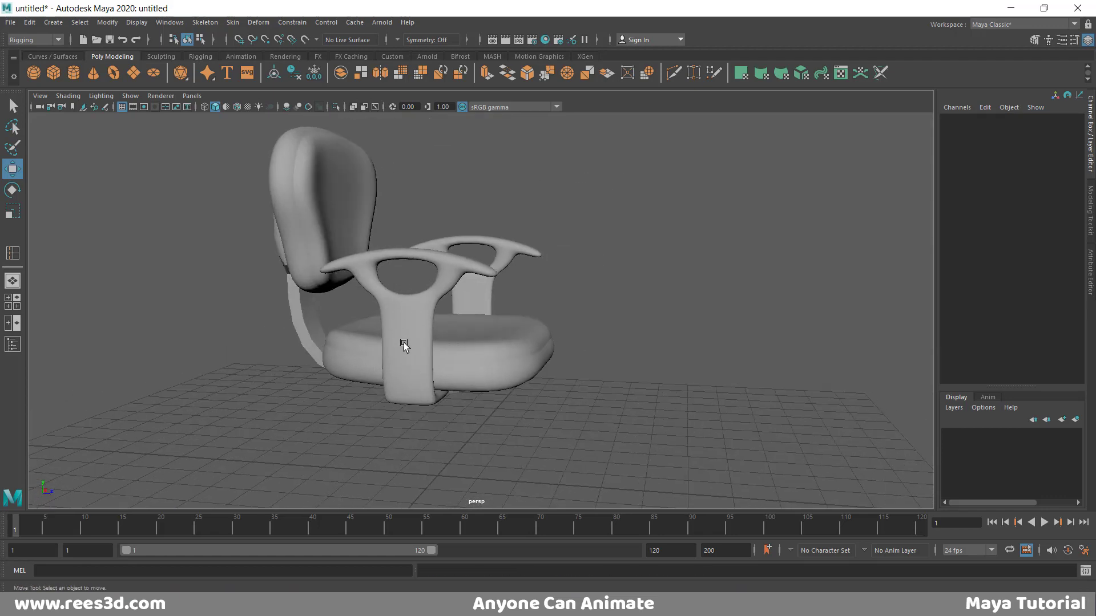
alt+drag(449, 344, 470, 326)
Create a polygon cylinder, scale it uniformly to about 0.451 and raise it to about Y 2.153 beneath the seat's support.
click(544, 342)
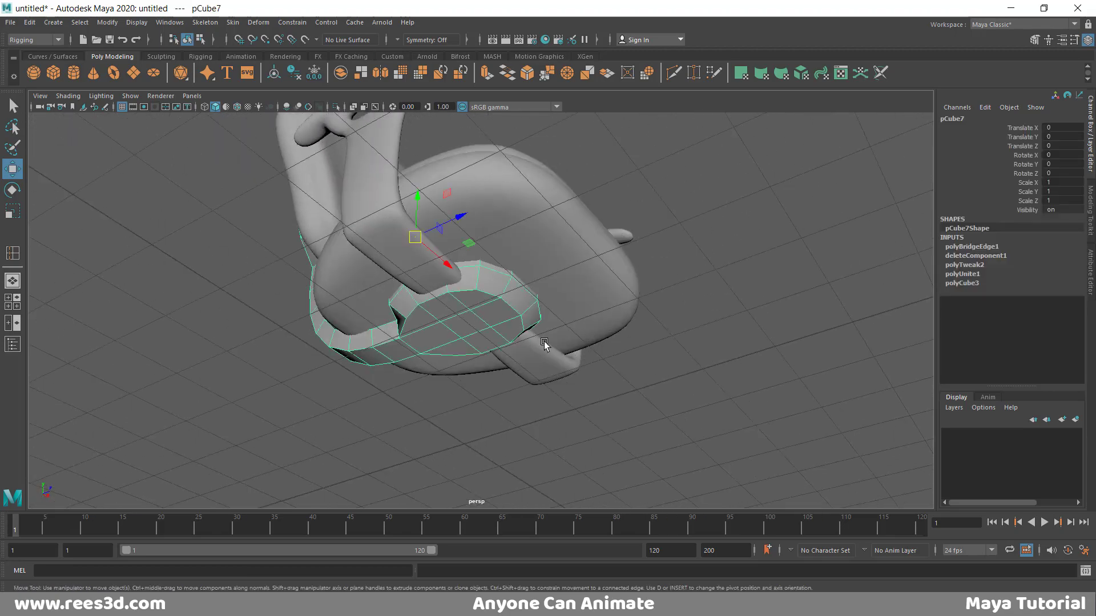
alt+drag(543, 343, 450, 278)
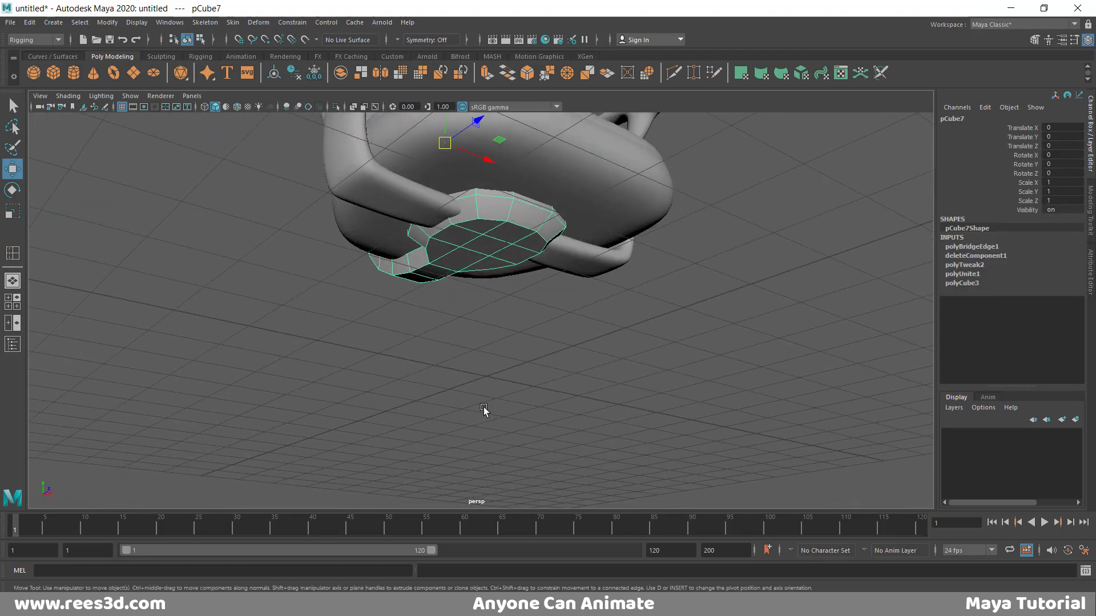
alt+drag(483, 409, 149, 157)
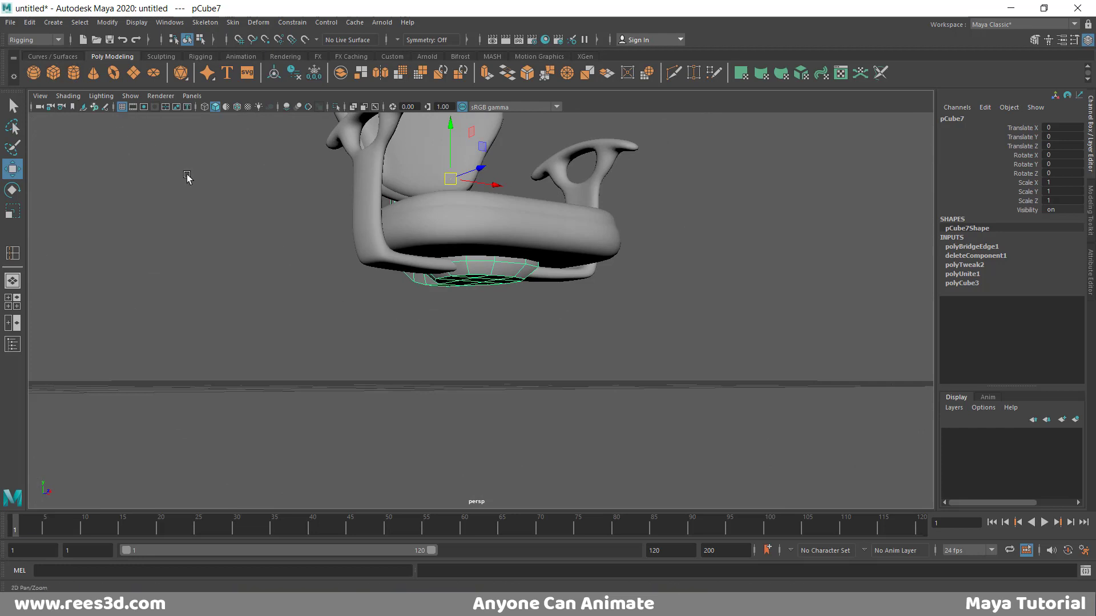
click(74, 72)
key(e)
key(r)
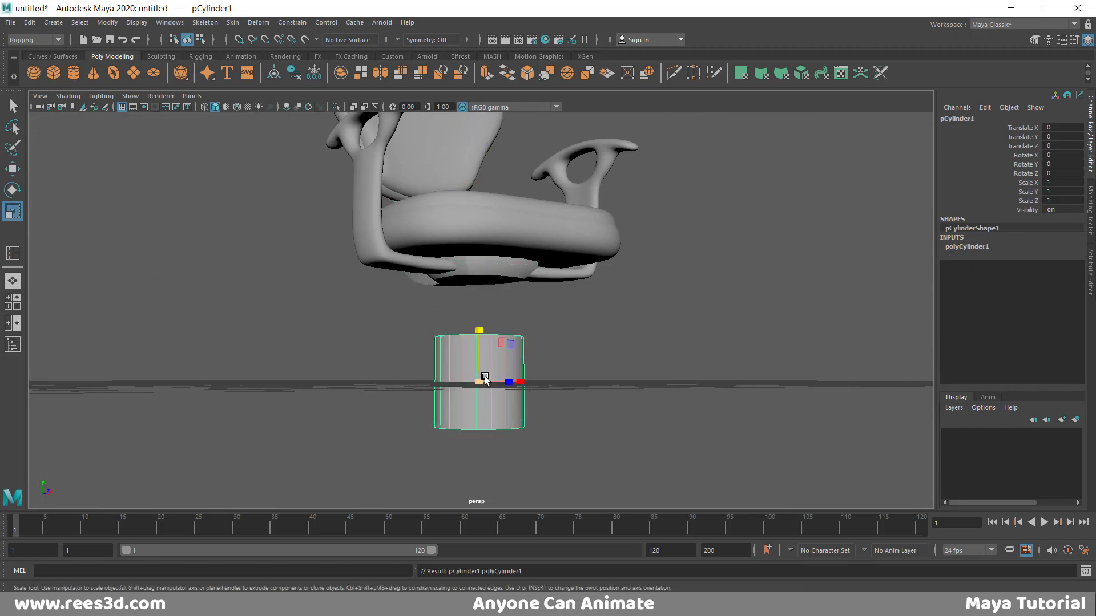
drag(477, 380, 436, 410)
key(w)
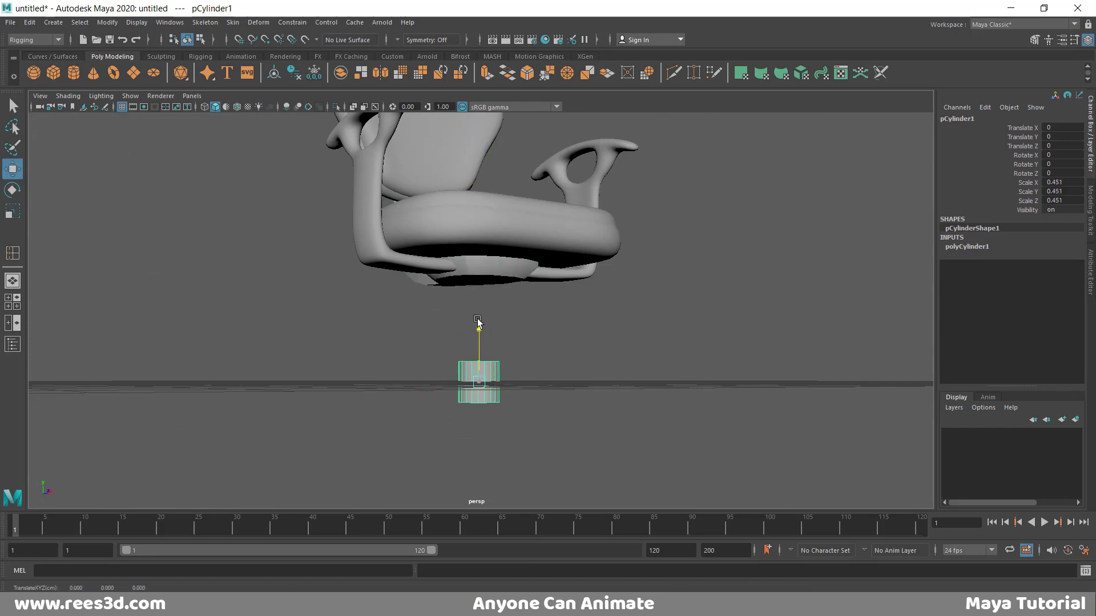
mouse_move(479, 343)
mouse_down()
mouse_move(501, 287)
mouse_move(491, 327)
mouse_up()
scroll(495, 328, up, 2)
alt+middle_drag(533, 328, 566, 314)
scroll(515, 253, up, 4)
Reduce the cylinder's cap subdivisions until each cap is a single undivided face.
click(486, 239)
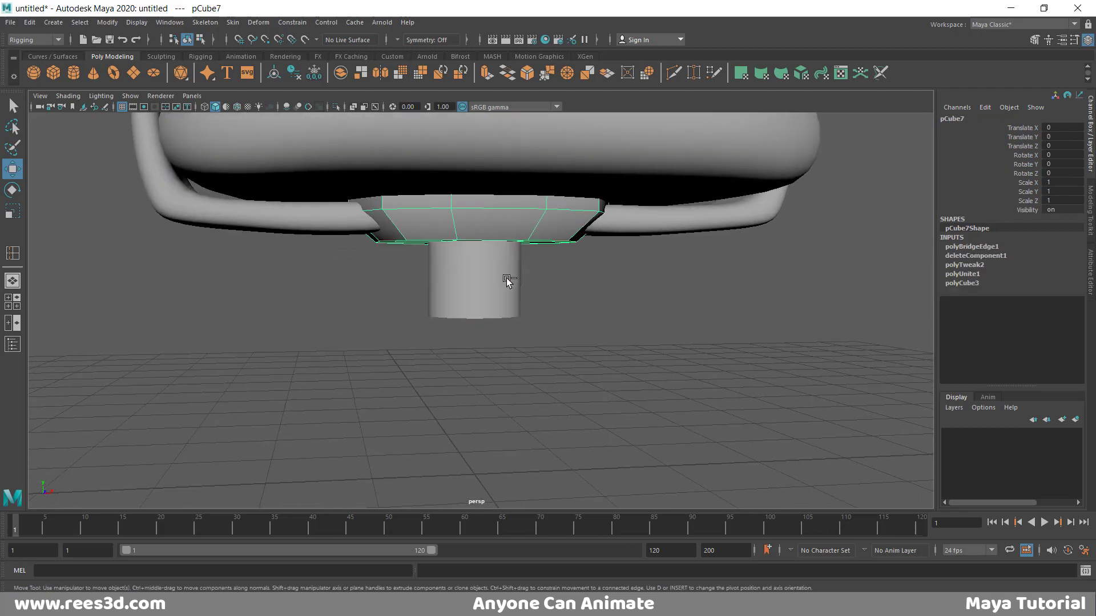
key(ctrl+z)
alt+drag(494, 290, 505, 246)
click(966, 246)
click(1004, 292)
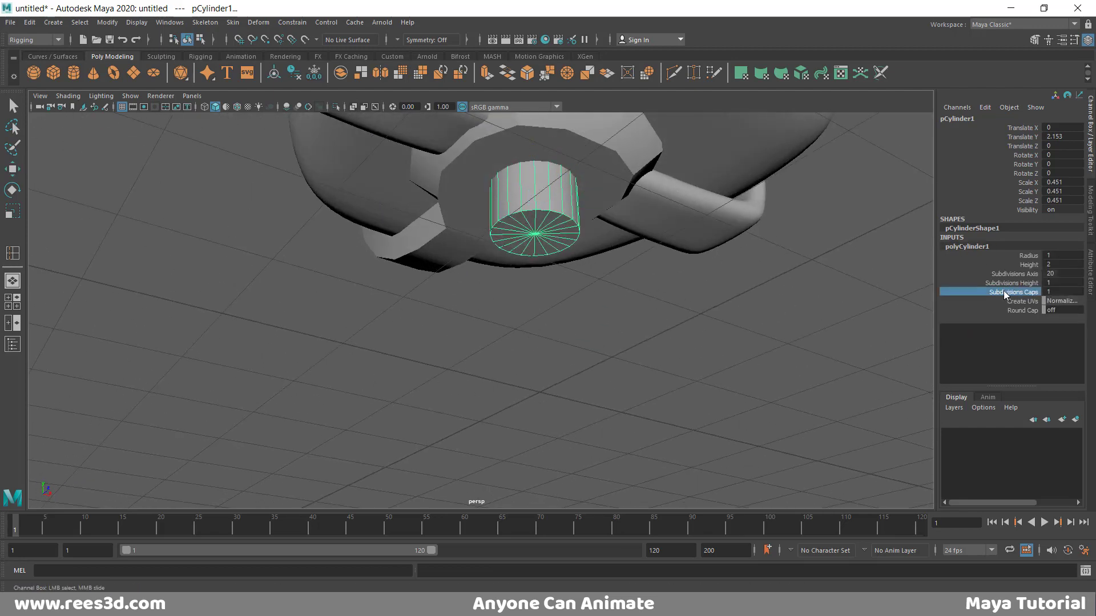
middle_drag(656, 262, 631, 262)
Select the cylinder's bottom face and move it up to about Y 2 to shorten the cylinder.
alt+drag(627, 265, 600, 253)
right_drag(566, 197, 565, 228)
click(553, 206)
key(w)
drag(536, 187, 536, 167)
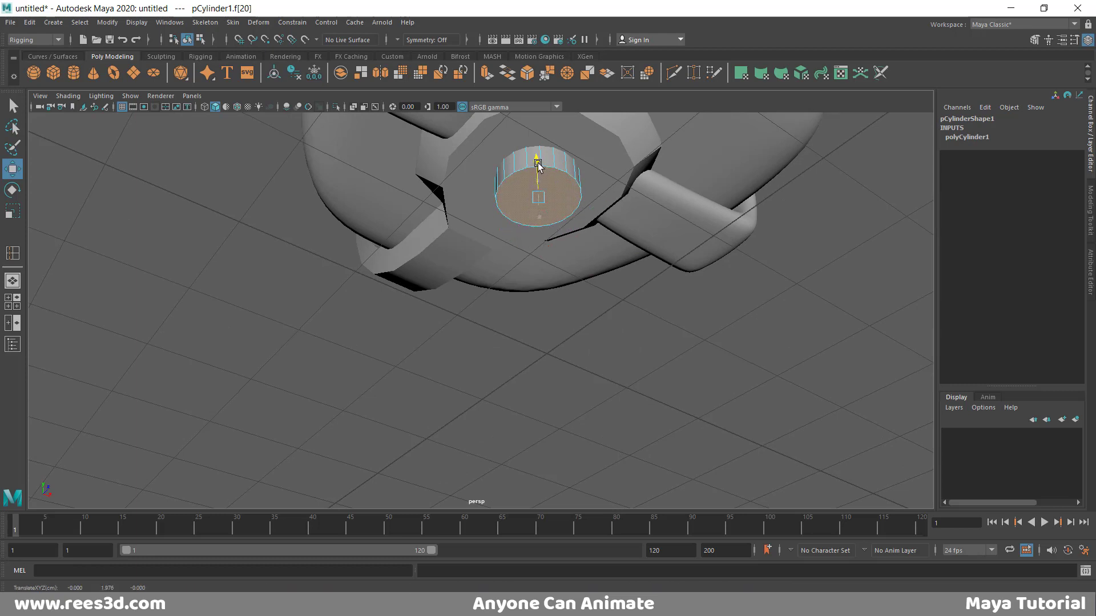
Extrude the cylinder's bottom face by about 0.142, scale it to about 0.533 and lower it to form a longer tapered end.
ctrl+right_click(578, 195)
ctrl+right_drag(578, 196, 564, 226)
alt+drag(543, 232, 562, 290)
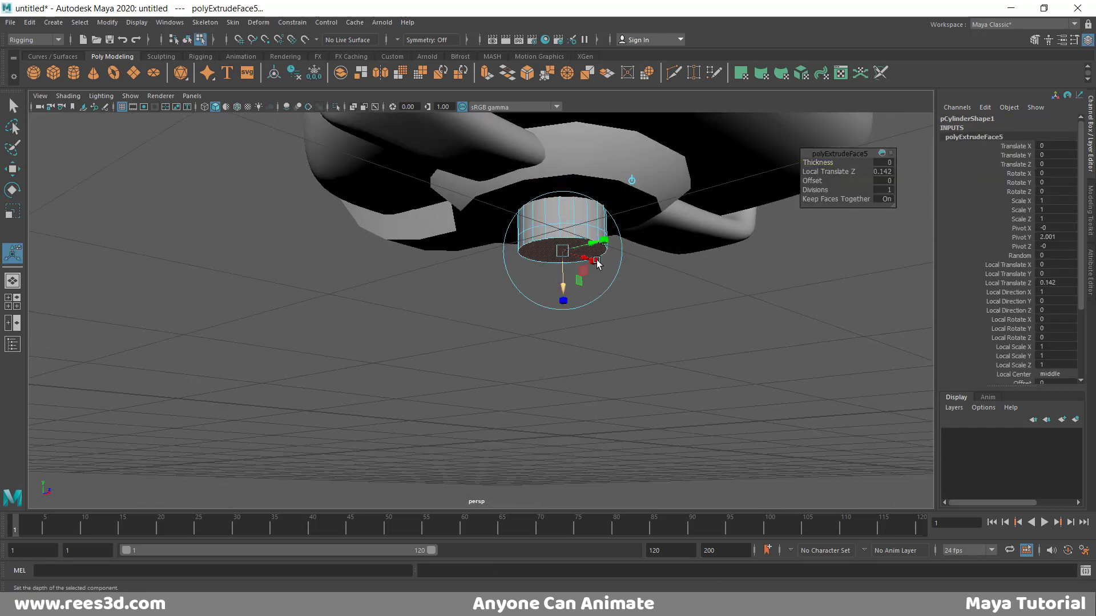
drag(608, 242, 567, 266)
key(w)
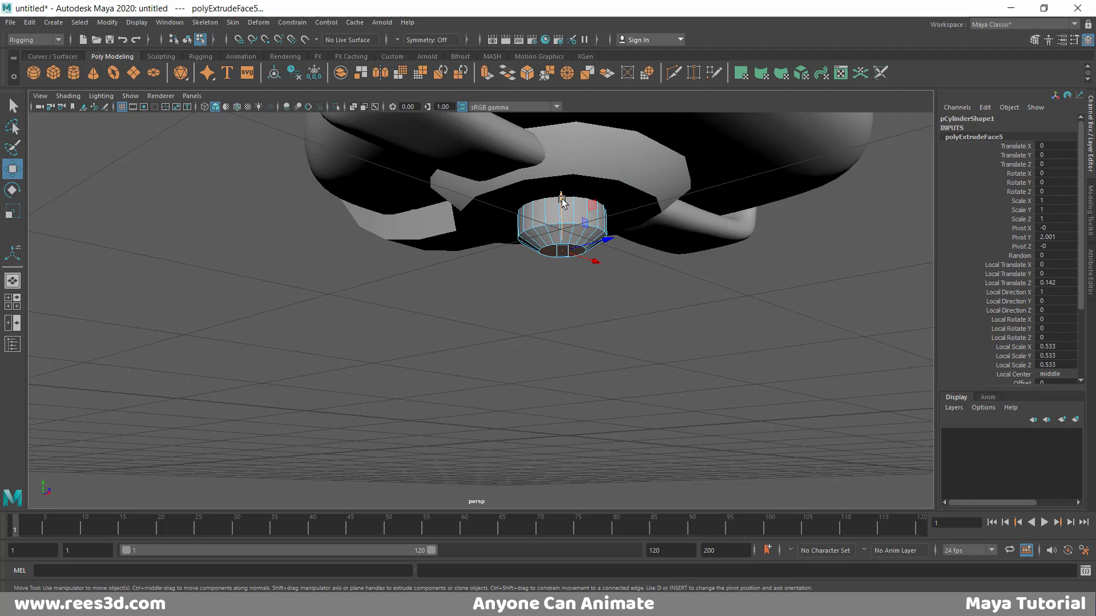
drag(562, 200, 565, 222)
alt+drag(601, 280, 576, 283)
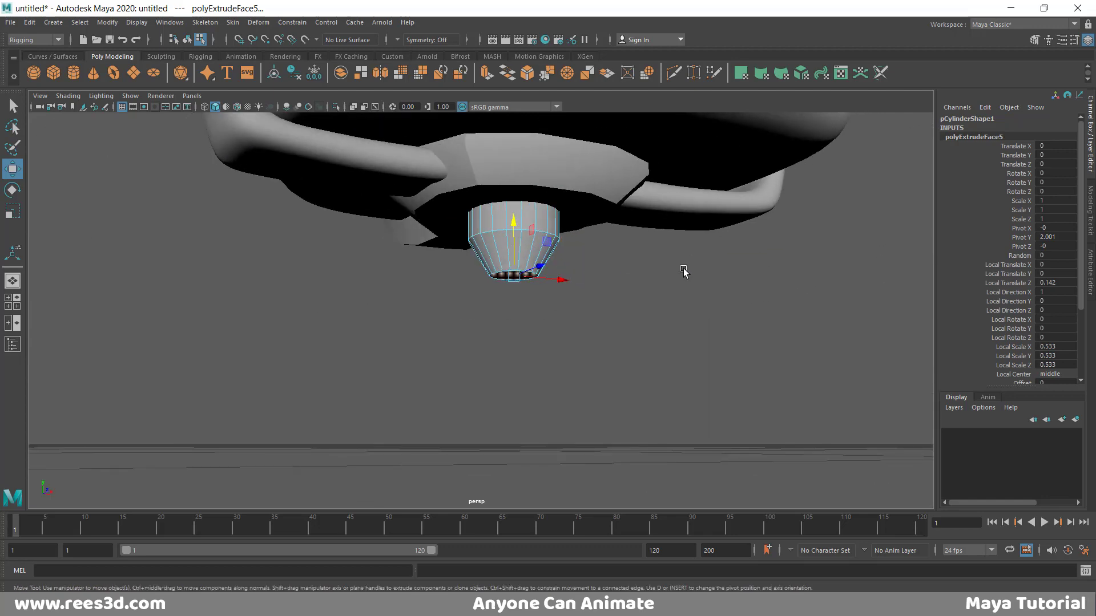
alt+drag(683, 271, 557, 303)
key(e)
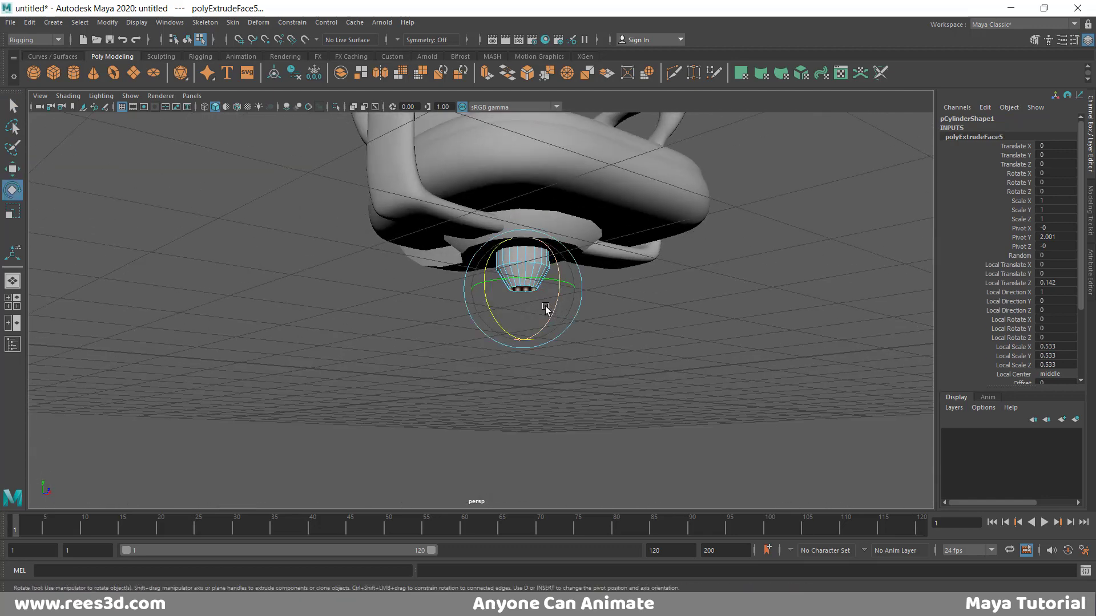
Widen the cylinder's bottom face slightly and extrude it straight down by about 1.145 to form the shaft.
key(r)
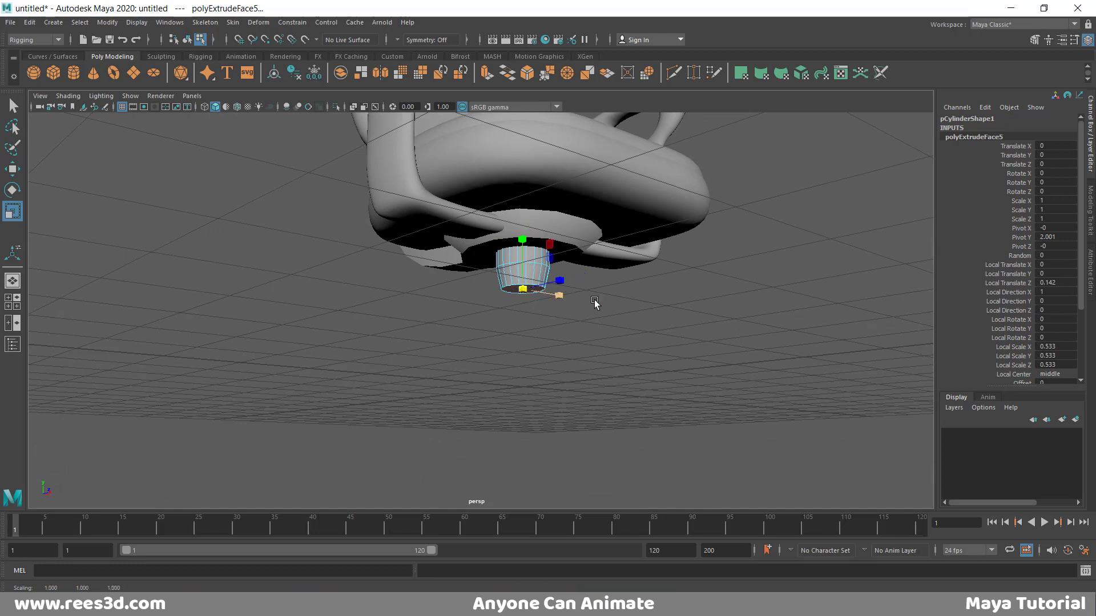
alt+drag(594, 300, 533, 303)
mouse_move(533, 303)
shift+right_down()
mouse_move(532, 314)
mouse_move(515, 296)
shift+right_up()
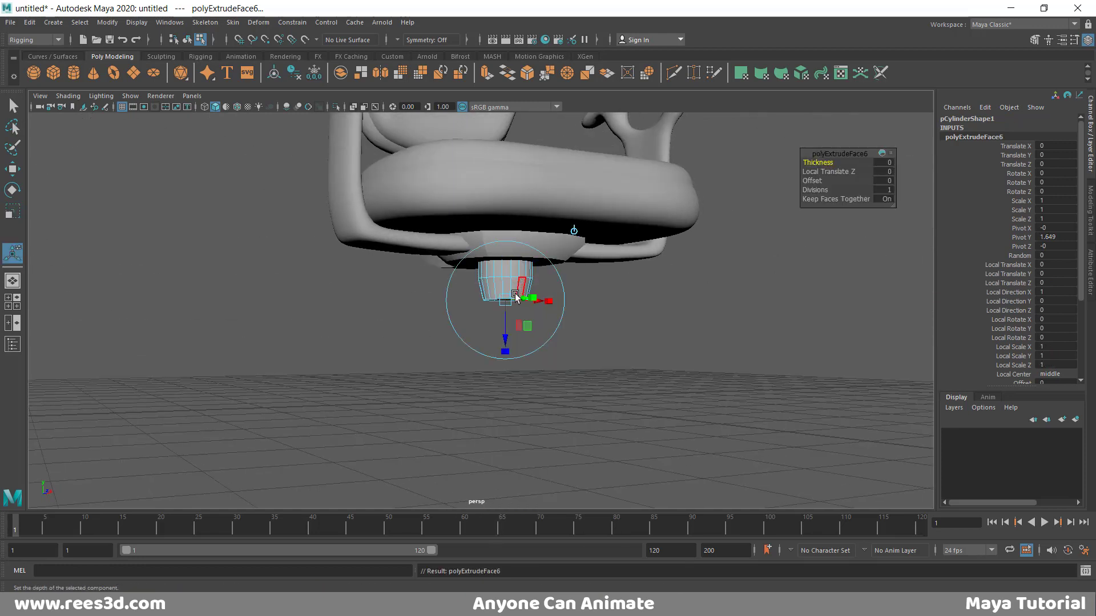
drag(506, 323, 504, 393)
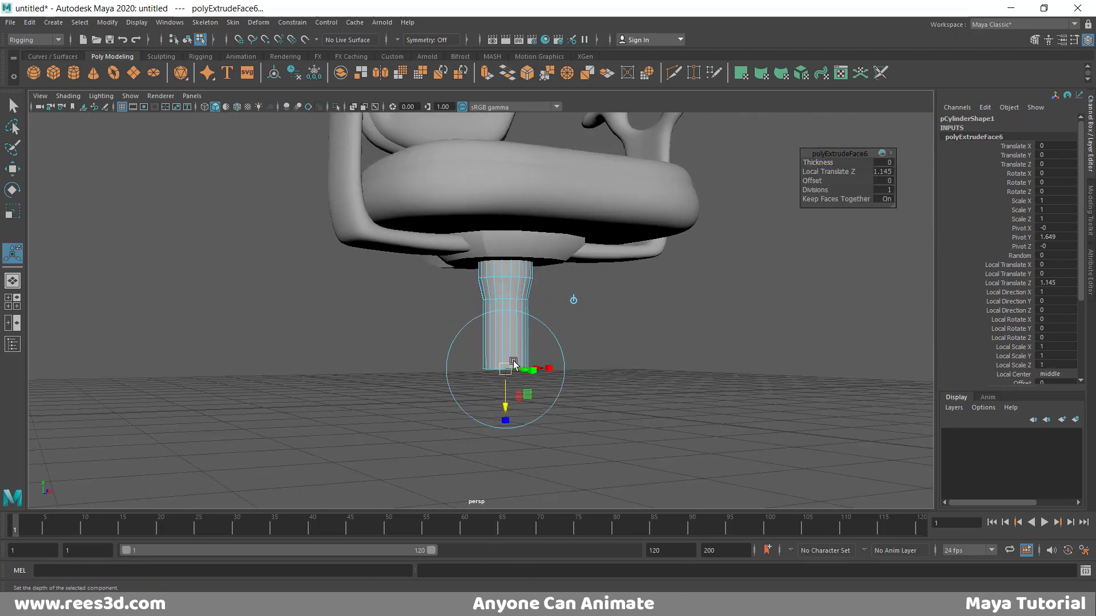
Extrude the shaft's bottom face by about 0.453, scale it to about 0.333 and raise it slightly into a short tapered tip.
shift+right_drag(514, 336, 515, 369)
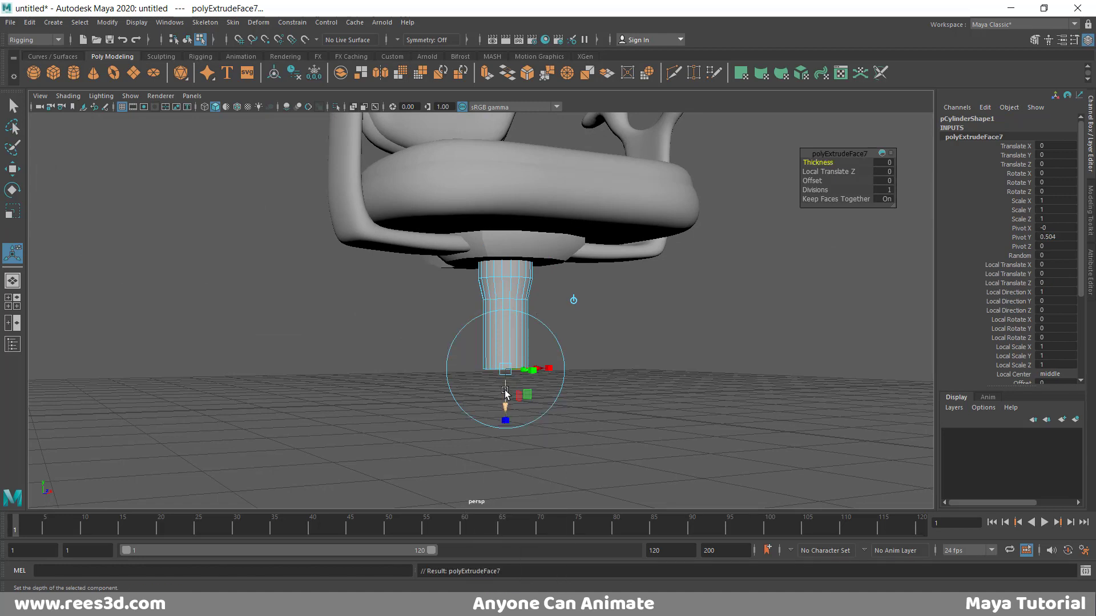
mouse_move(505, 392)
mouse_down()
mouse_move(516, 414)
mouse_move(506, 396)
mouse_move(488, 400)
mouse_up()
key(w)
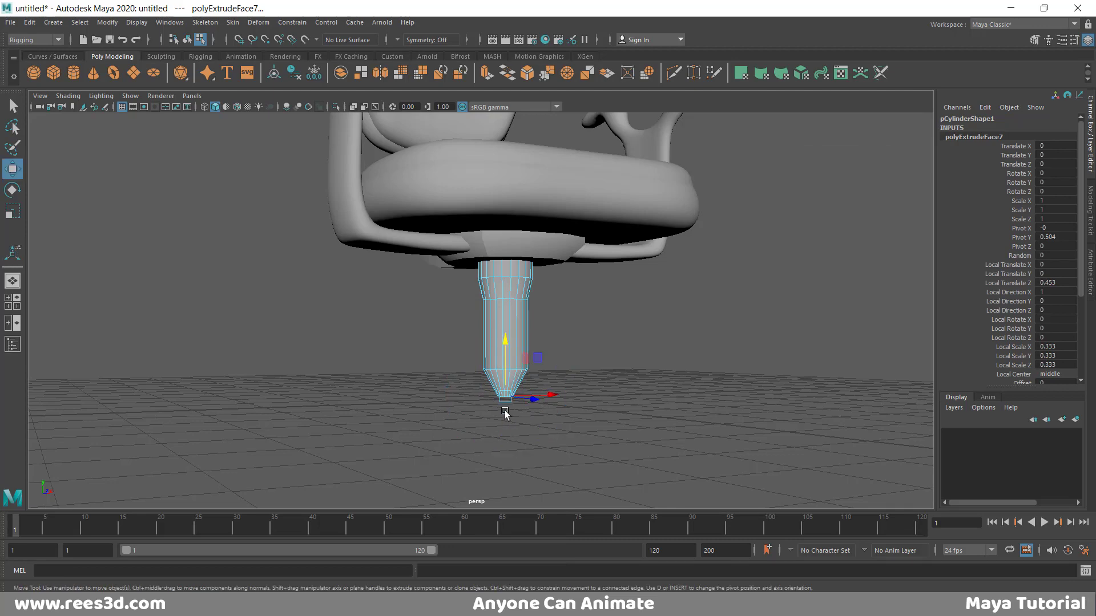
drag(505, 345, 505, 337)
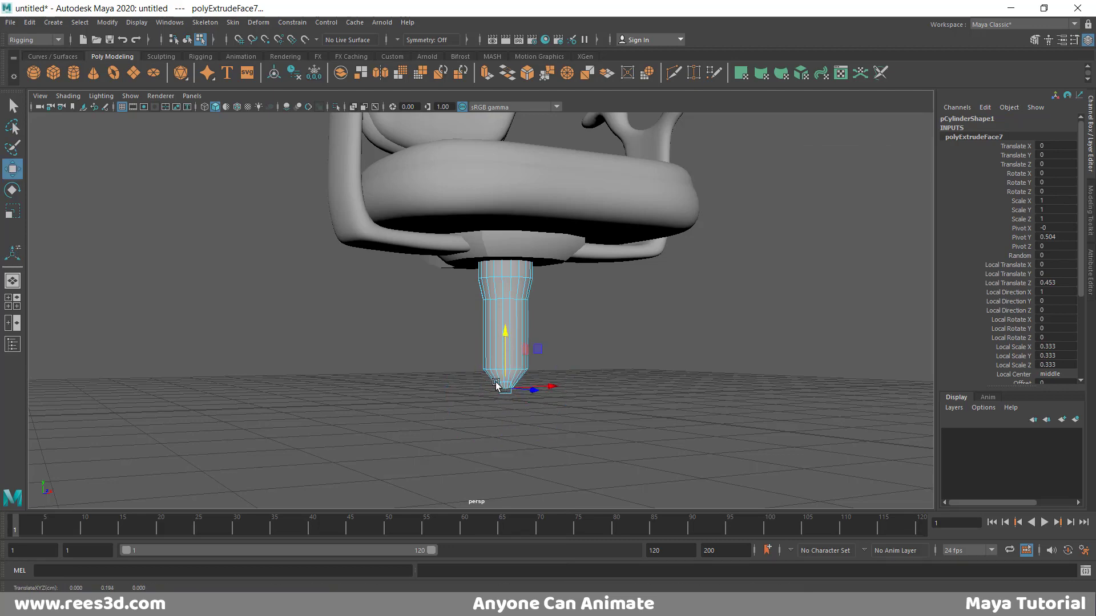
Insert an edge loop around the column's tapered tip and scale it outward to round the end.
alt+right_drag(495, 383, 624, 357)
alt+middle_drag(624, 357, 618, 262)
alt+right_drag(619, 263, 681, 311)
alt+middle_drag(567, 277, 506, 352)
alt+drag(506, 352, 529, 327)
alt+right_drag(529, 327, 458, 297)
alt+drag(458, 296, 490, 315)
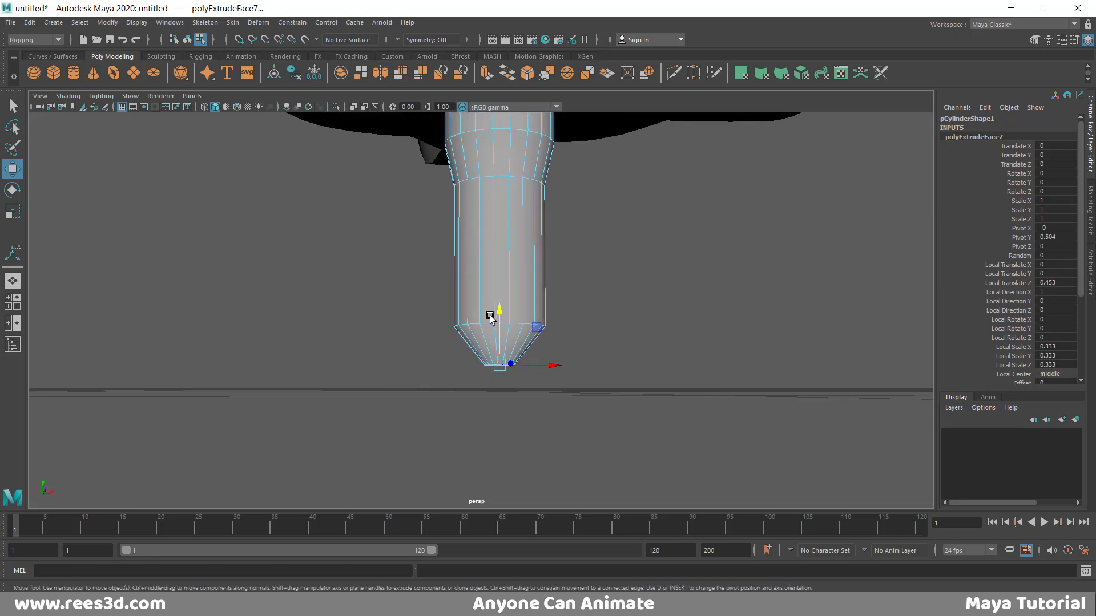
alt+right_drag(490, 315, 532, 336)
mouse_move(511, 347)
mouse_down()
mouse_move(512, 328)
mouse_move(524, 348)
mouse_up()
right_drag(526, 282, 451, 301)
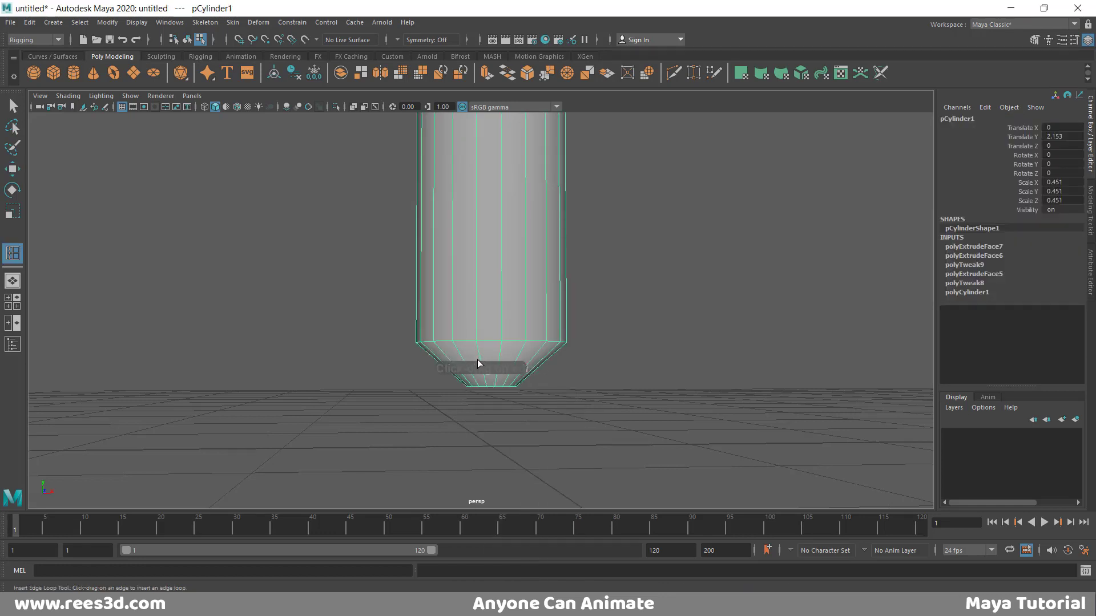
click(481, 361)
key(r)
drag(495, 365, 516, 363)
Insert an edge loop around the middle of the column's lower shaft and undo the extra loop placed below it.
click(496, 294)
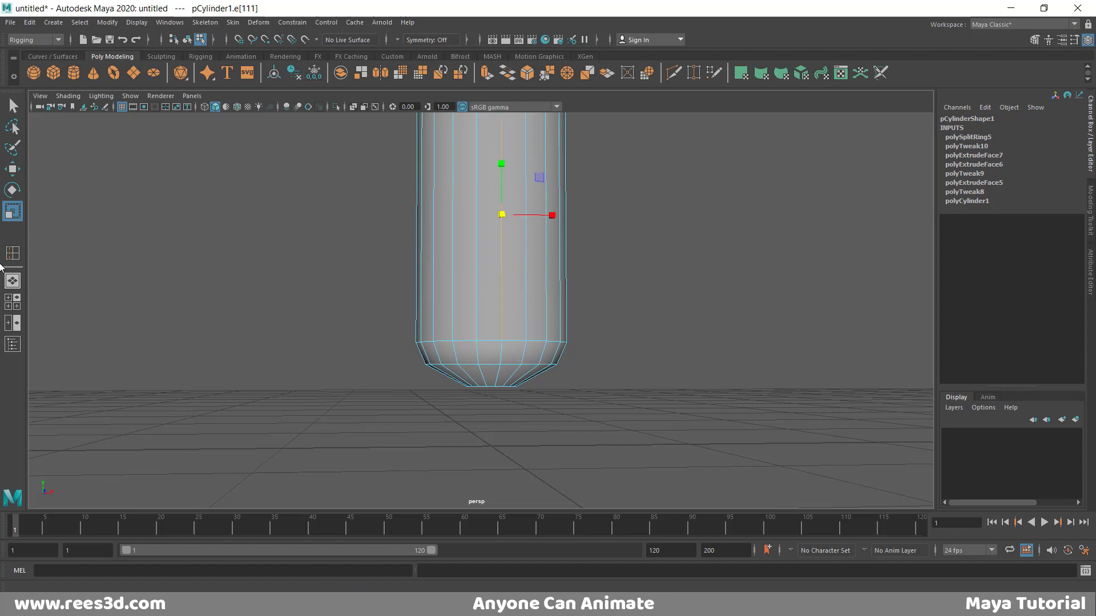
key(y)
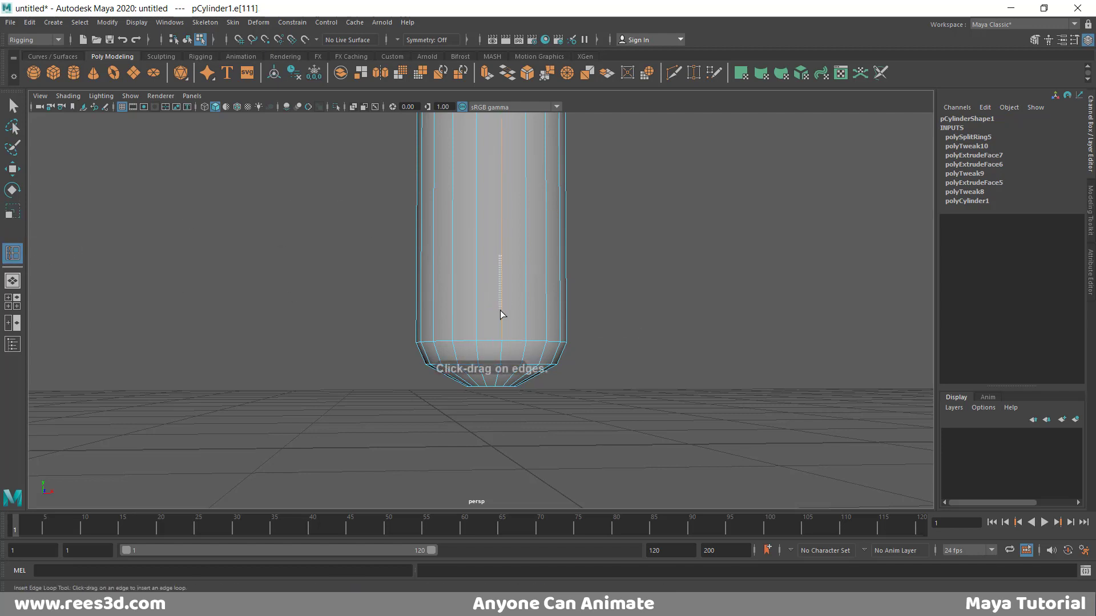
drag(500, 313, 498, 300)
alt+right_drag(550, 272, 221, 238)
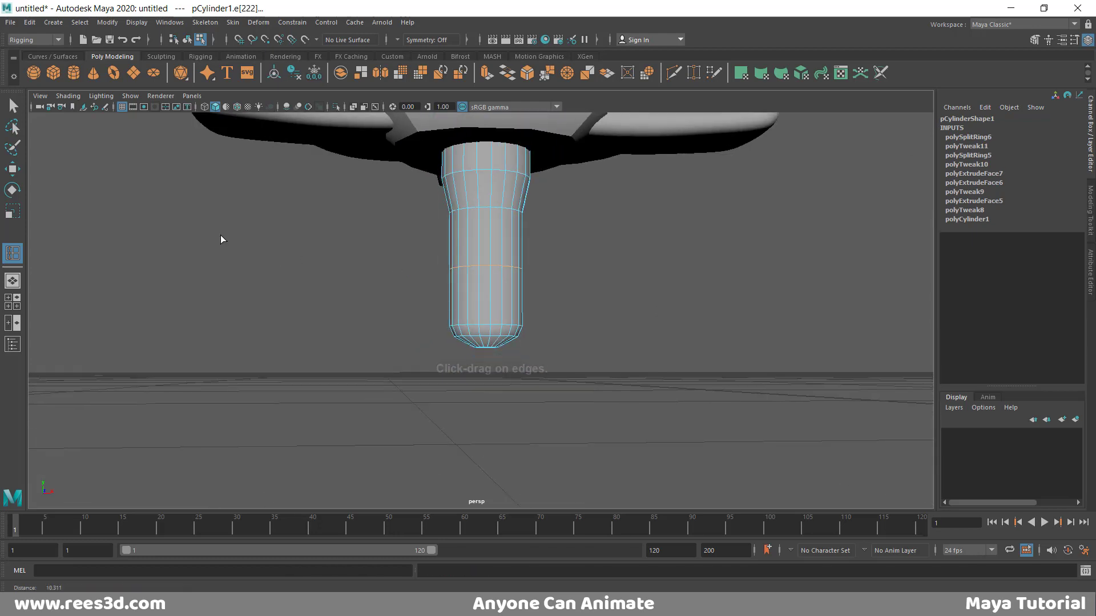
alt+drag(221, 238, 490, 340)
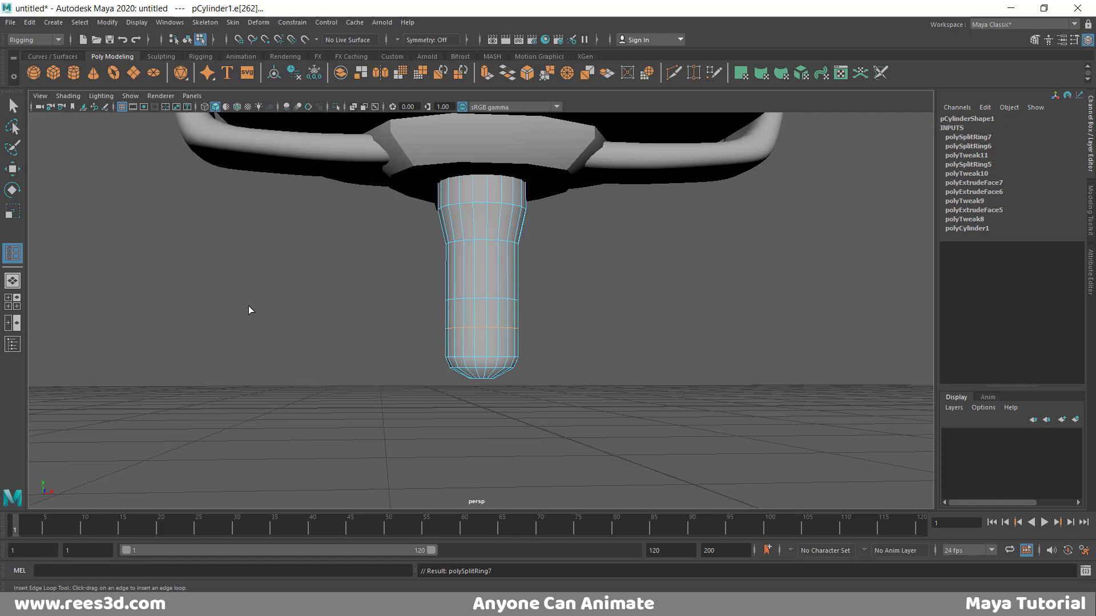
key(ctrl+z)
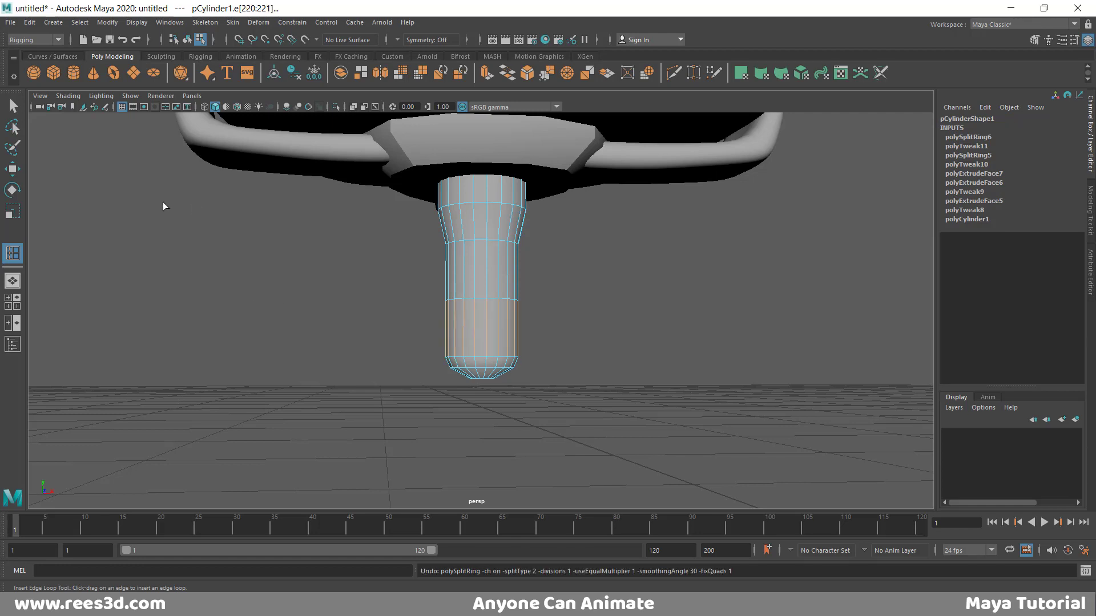
Select the ring of faces below the middle edge loop and extrude it outward by about 0.149 as a thick collar.
click(13, 212)
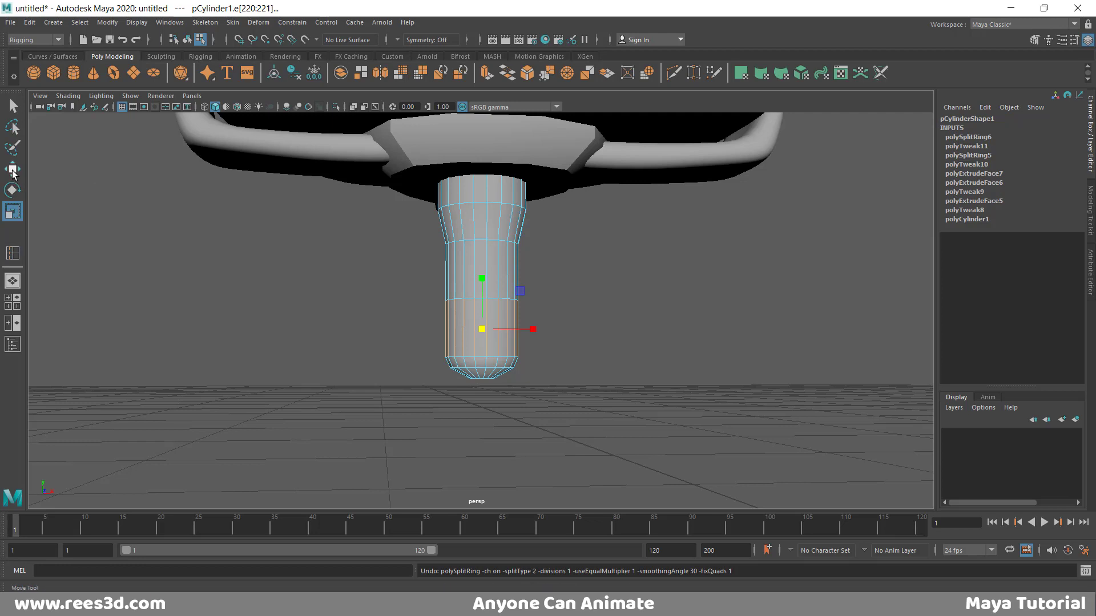
click(13, 169)
right_click(461, 335)
drag(433, 325, 574, 327)
right_drag(500, 318, 495, 366)
click(494, 351)
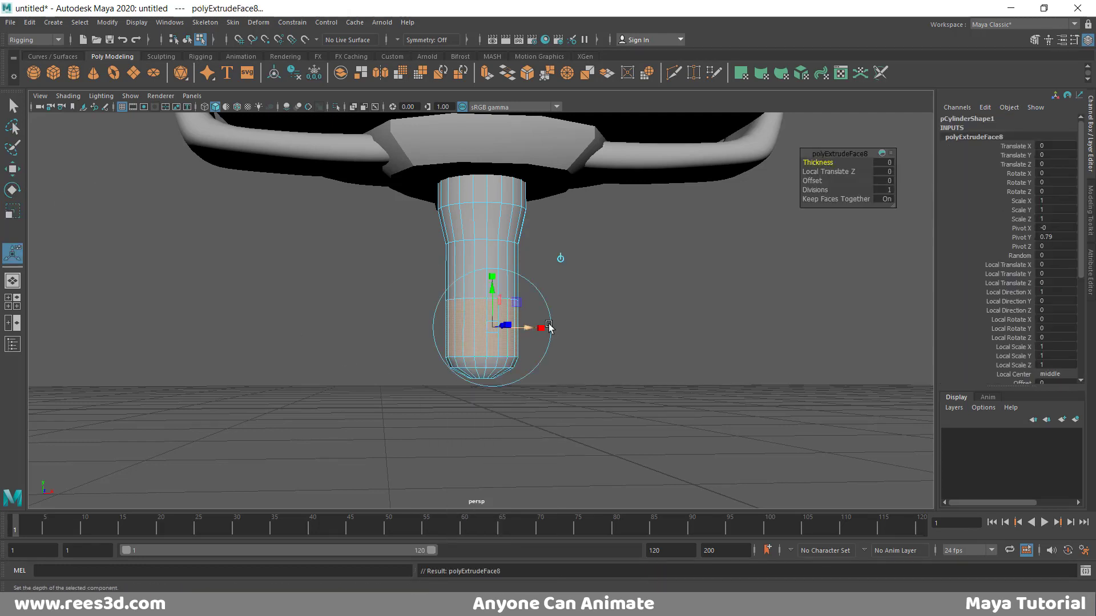
alt+drag(557, 358, 444, 432)
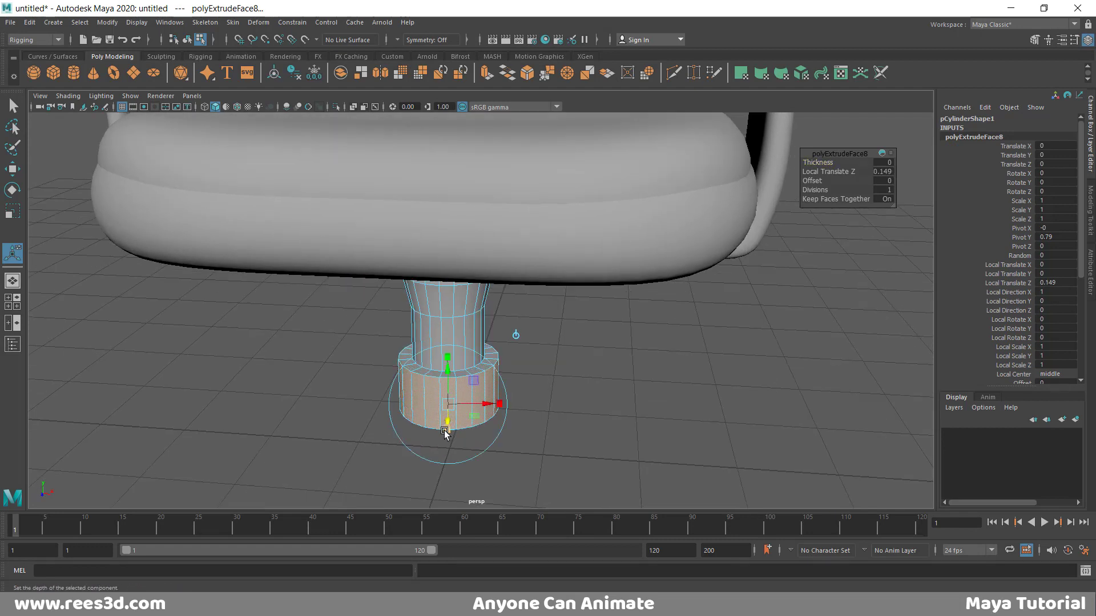
drag(448, 357, 509, 340)
Turn on smooth preview for the column and for the support block beneath the seat.
right_drag(509, 341, 471, 348)
key(3)
click(580, 344)
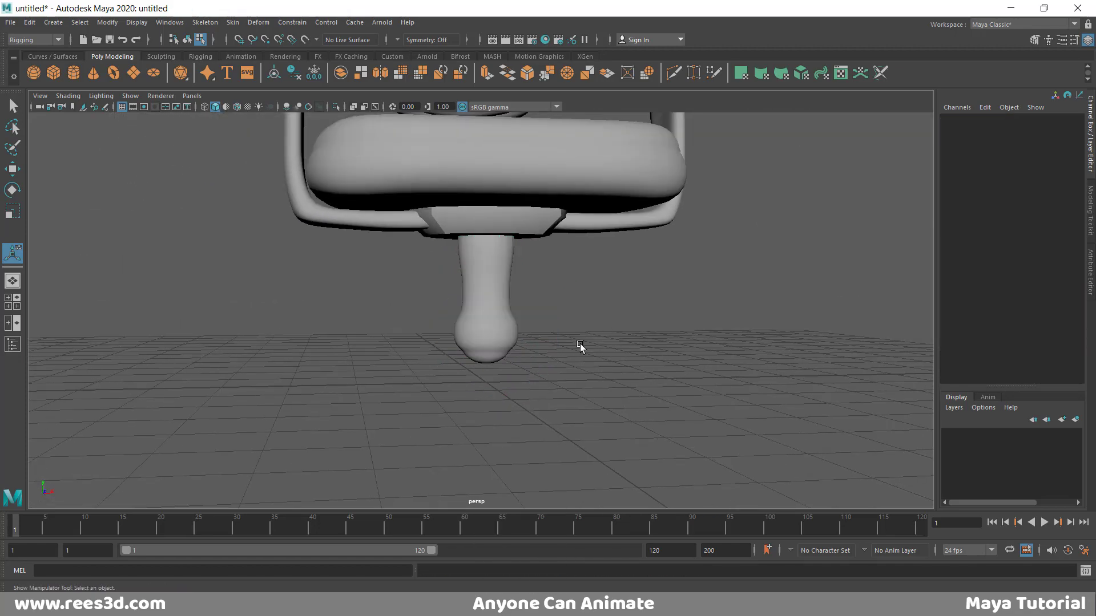
alt+drag(580, 345, 546, 207)
right_drag(574, 202, 560, 273)
click(655, 288)
alt+drag(655, 288, 481, 313)
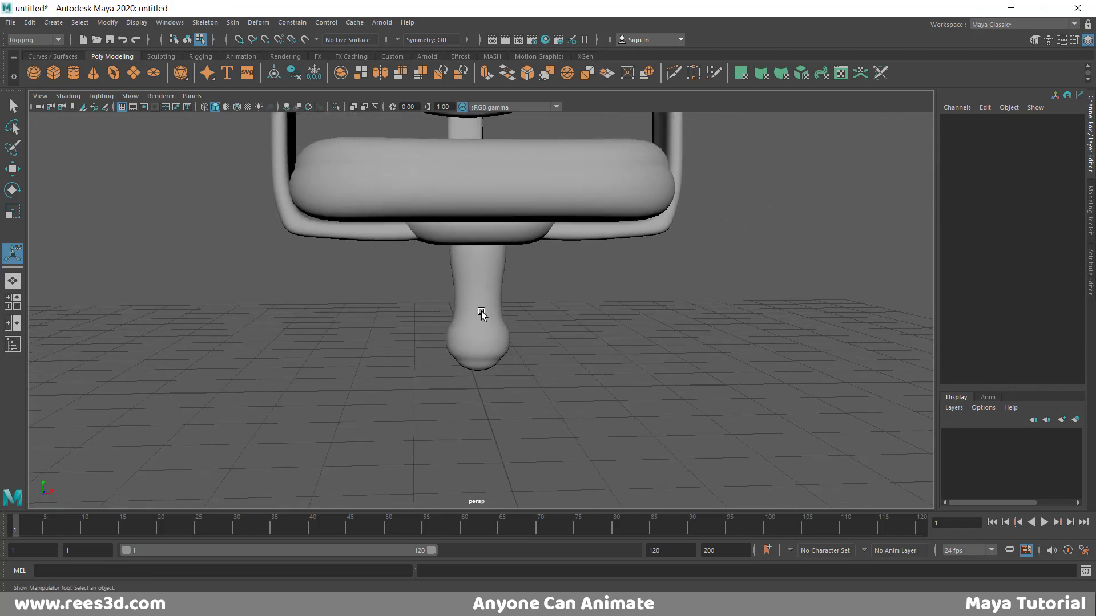
click(481, 312)
alt+right_drag(643, 344, 541, 301)
alt+middle_drag(540, 301, 460, 277)
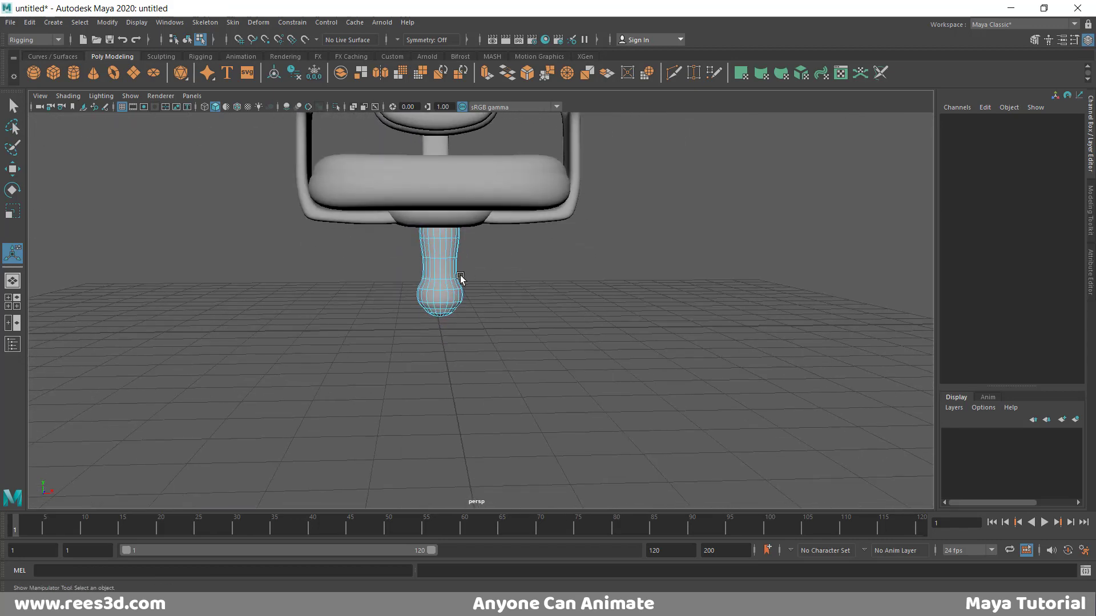
right_drag(444, 276, 430, 343)
click(573, 285)
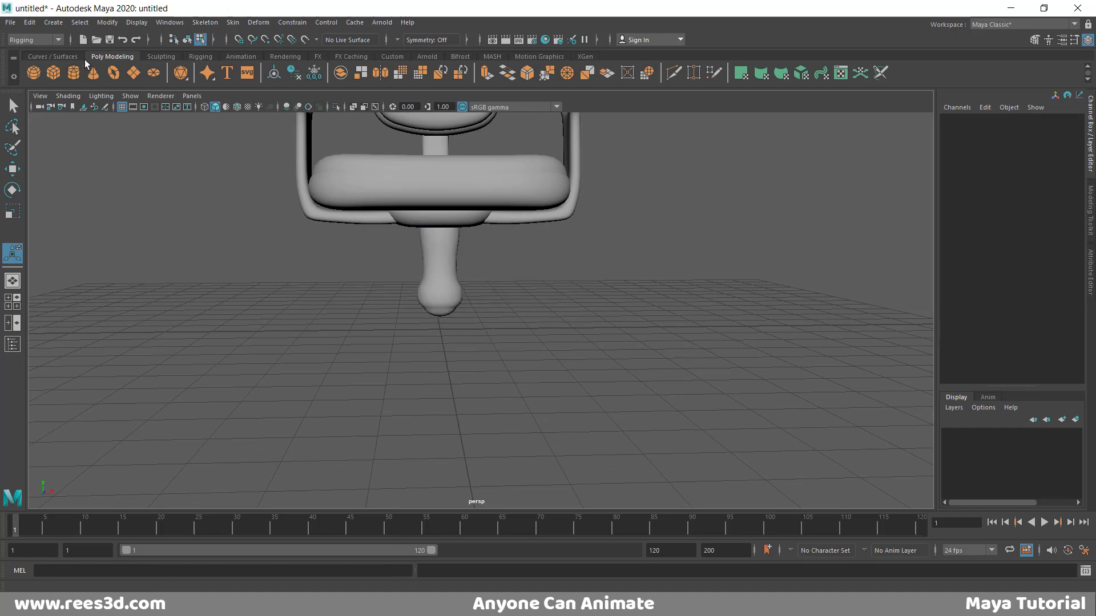
Create a polygon cube, scale it uniformly to about 0.28 and raise it to about Y 0.835 inside the column's bulb.
click(54, 71)
key(r)
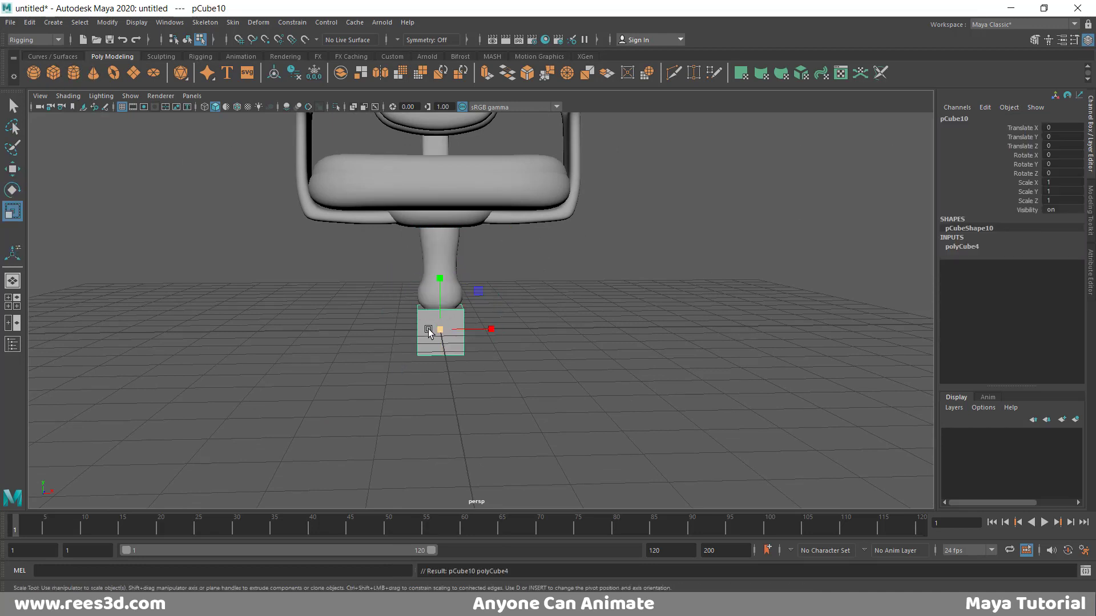
drag(427, 337, 405, 346)
key(w)
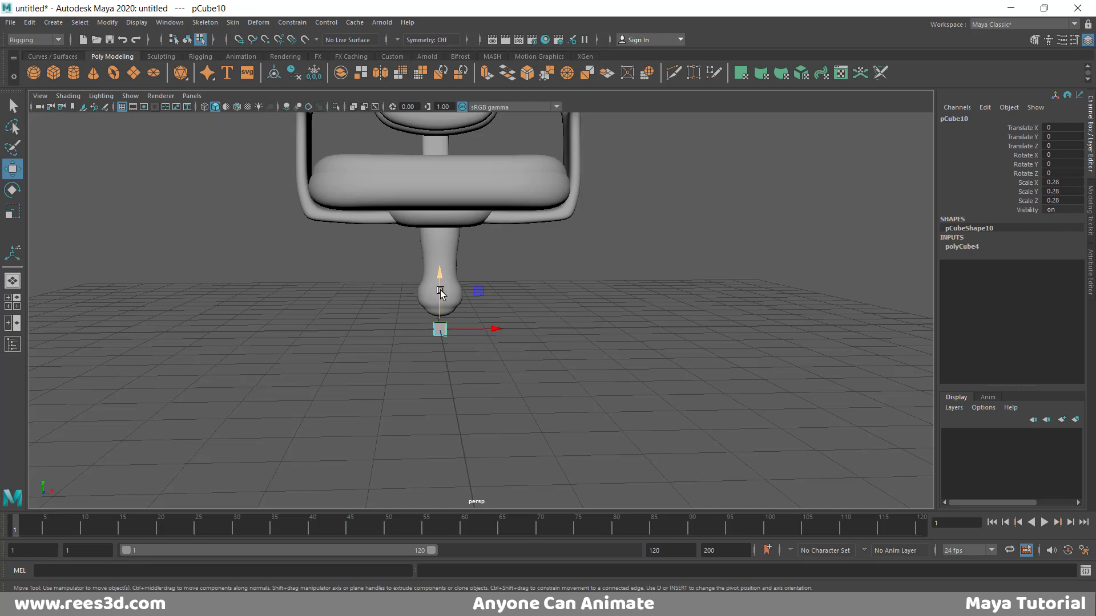
drag(441, 295, 442, 231)
In the front view with wireframe display, move the unsmoothed cube out of the column to about X 0.659.
key(space)
key(space)
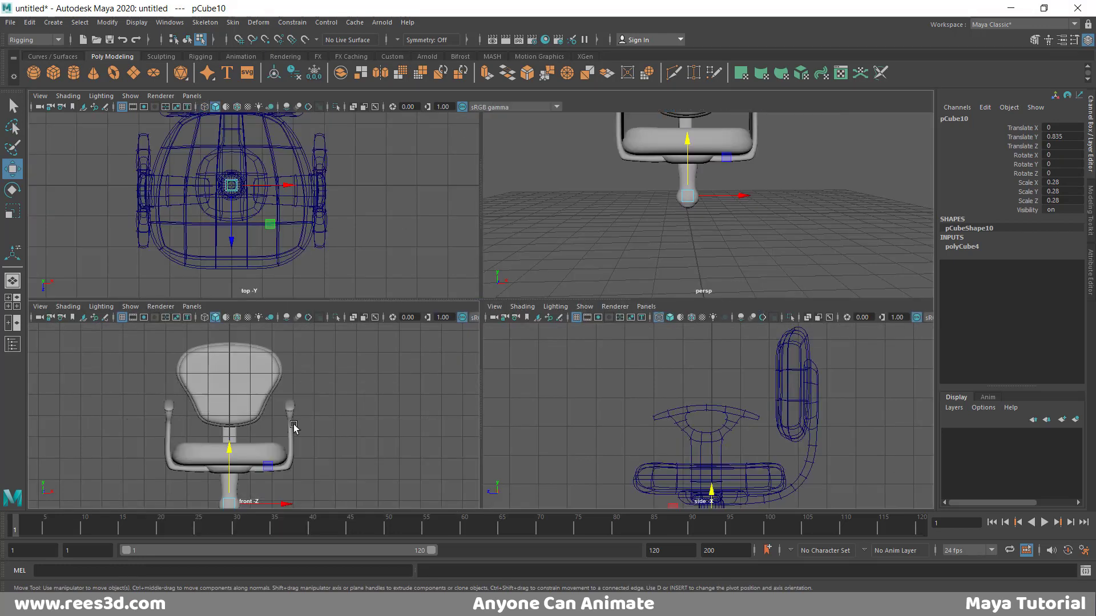
alt+middle_drag(355, 358, 330, 199)
alt+right_drag(336, 206, 716, 326)
alt+right_drag(395, 358, 467, 354)
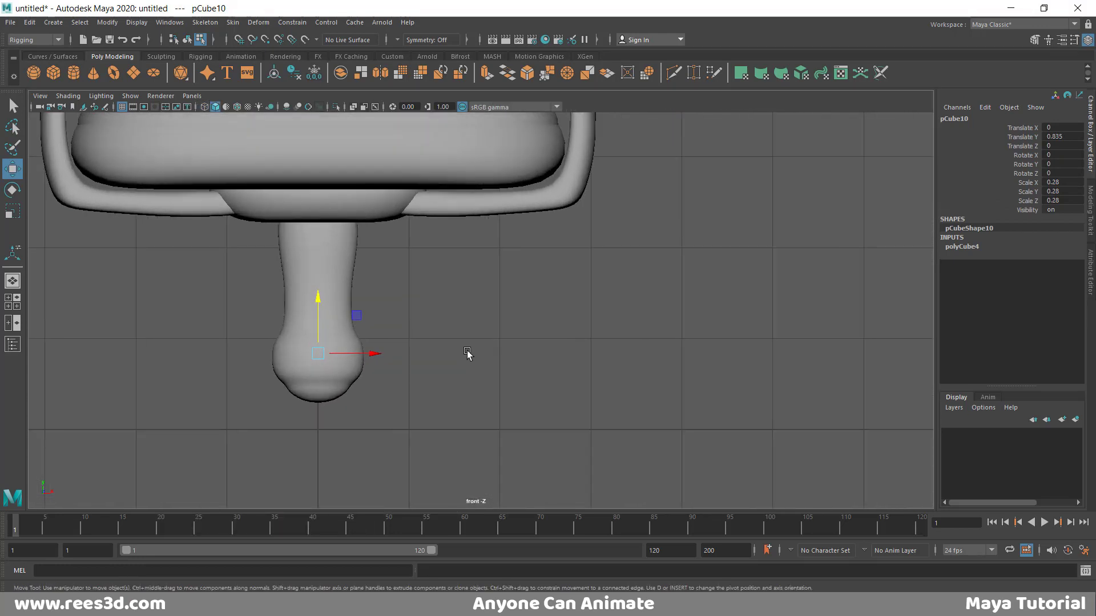
key(3)
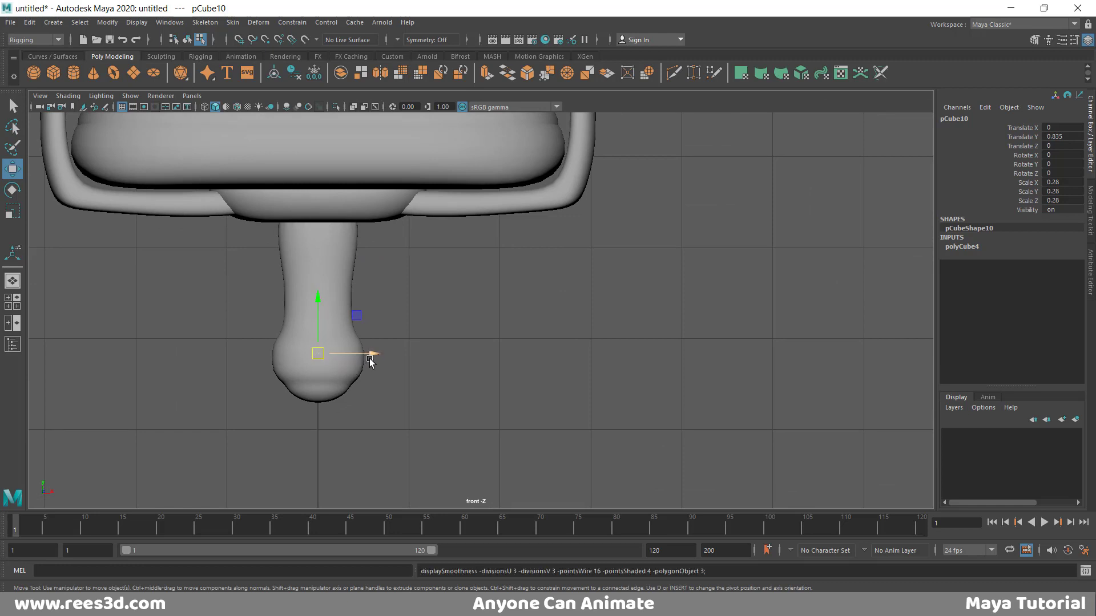
key(4)
drag(370, 354, 433, 359)
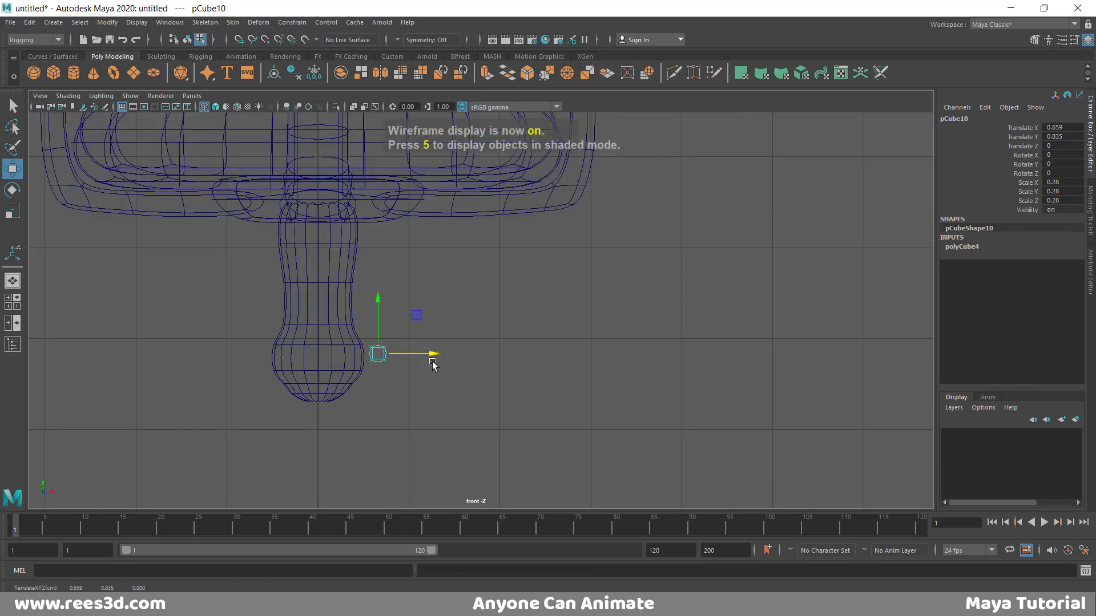
key(1)
Move the cube to about X 0.385, Y 0.792 so it overlaps the column's bulb, and enlarge it slightly.
alt+middle_drag(379, 374, 392, 352)
alt+right_drag(393, 352, 498, 346)
alt+middle_drag(498, 345, 507, 324)
alt+right_drag(507, 324, 599, 325)
drag(339, 321, 305, 324)
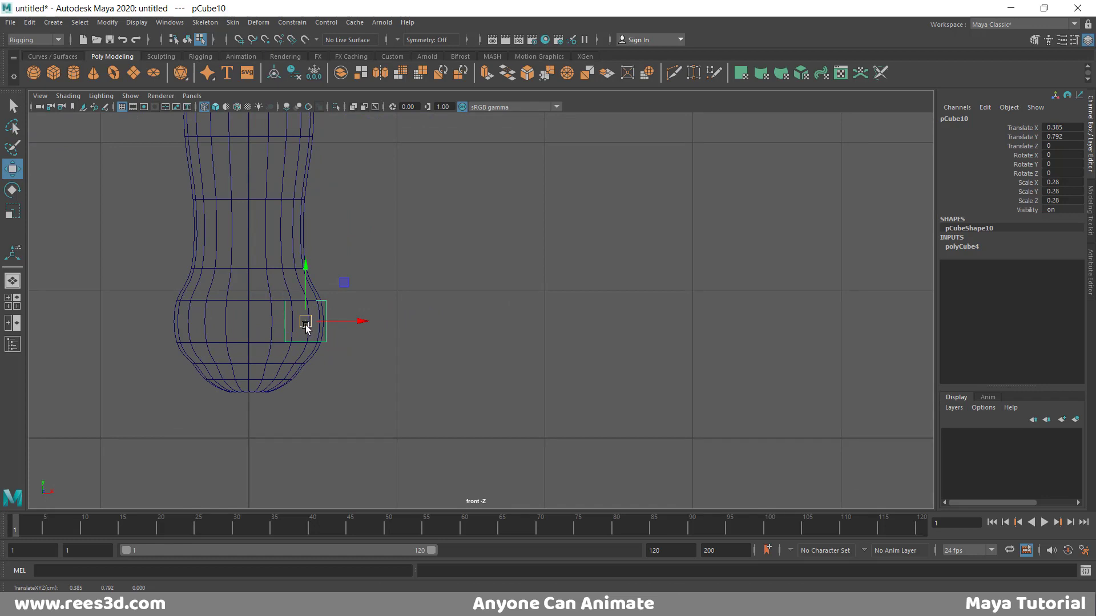
key(r)
mouse_move(309, 324)
mouse_down()
mouse_move(325, 313)
mouse_move(304, 329)
mouse_up()
key(w)
Select the cube's outward-facing side and extrude it away from the column by about 1.727 to form a base leg.
right_drag(330, 291, 328, 320)
key(space)
key(space)
alt+drag(596, 285, 354, 286)
scroll(345, 272, up, 4)
alt+middle_drag(345, 271, 387, 245)
click(429, 257)
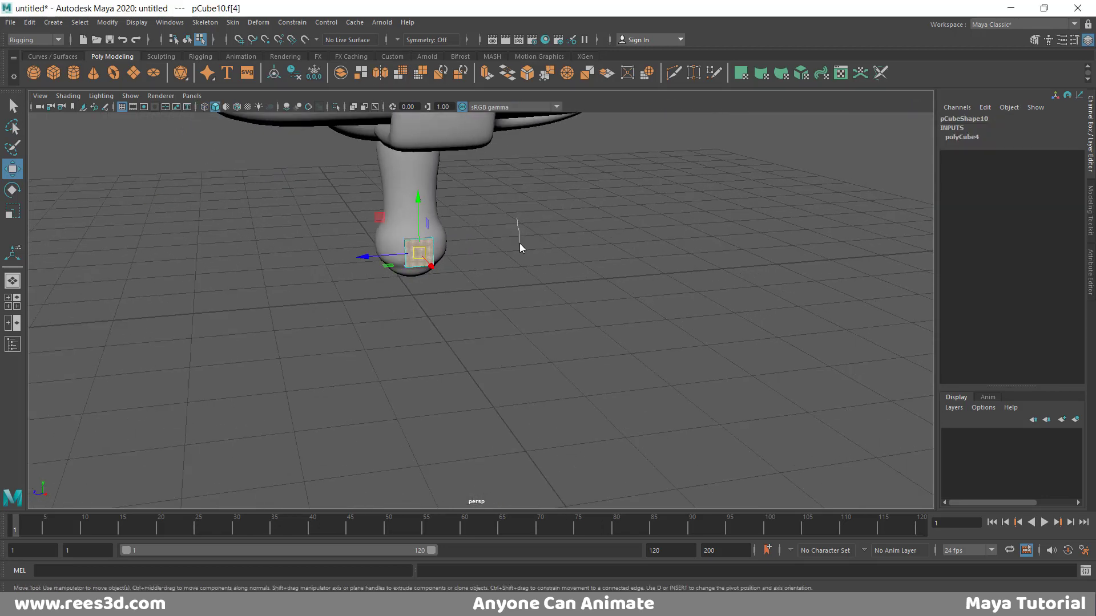
shift+right_drag(518, 244, 507, 251)
key(space)
key(space)
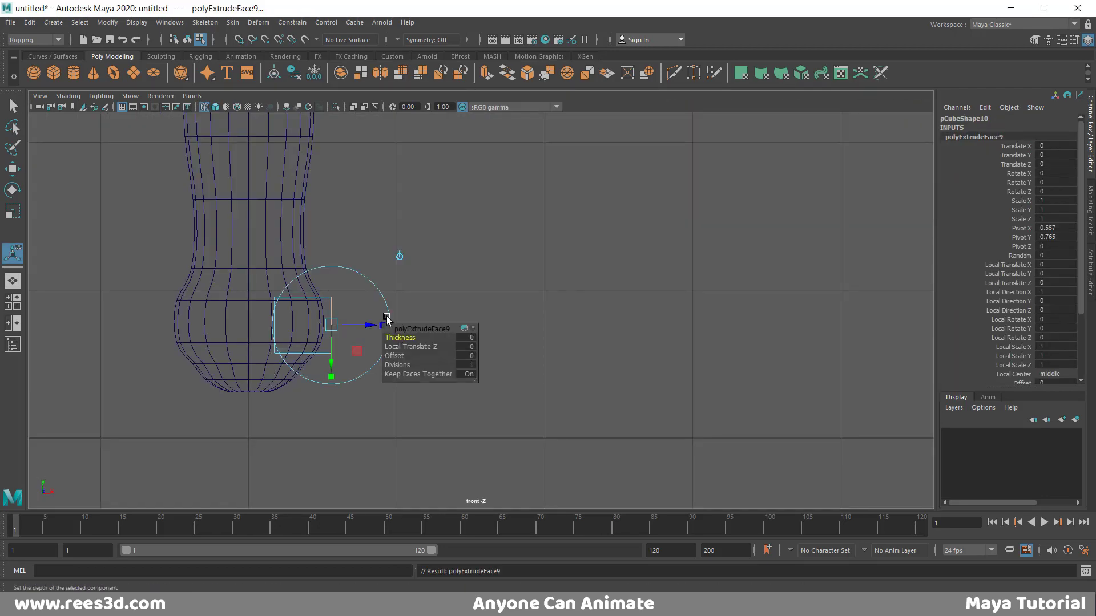
drag(367, 320, 633, 345)
Shrink the leg's end face and lower it to about X 2.169, Y 0.586 so the leg tapers and slopes down.
alt+right_drag(632, 346, 497, 345)
alt+middle_drag(497, 345, 473, 358)
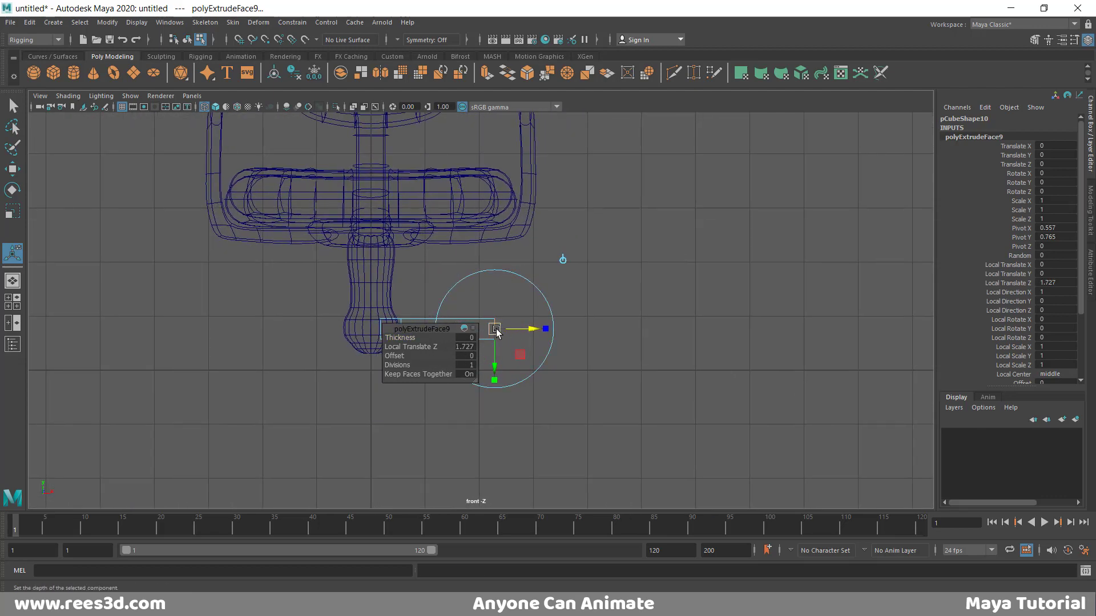
mouse_move(496, 329)
mouse_down()
mouse_move(477, 333)
mouse_move(486, 340)
mouse_up()
key(ctrl+z)
key(w)
key(e)
key(r)
key(w)
alt+right_drag(545, 377, 570, 388)
alt+middle_drag(571, 388, 540, 348)
Extrude the leg's end face by about 0.23, rotate it to face downward and lower it into a short foot.
shift+right_drag(478, 307, 470, 329)
drag(463, 314, 483, 317)
key(e)
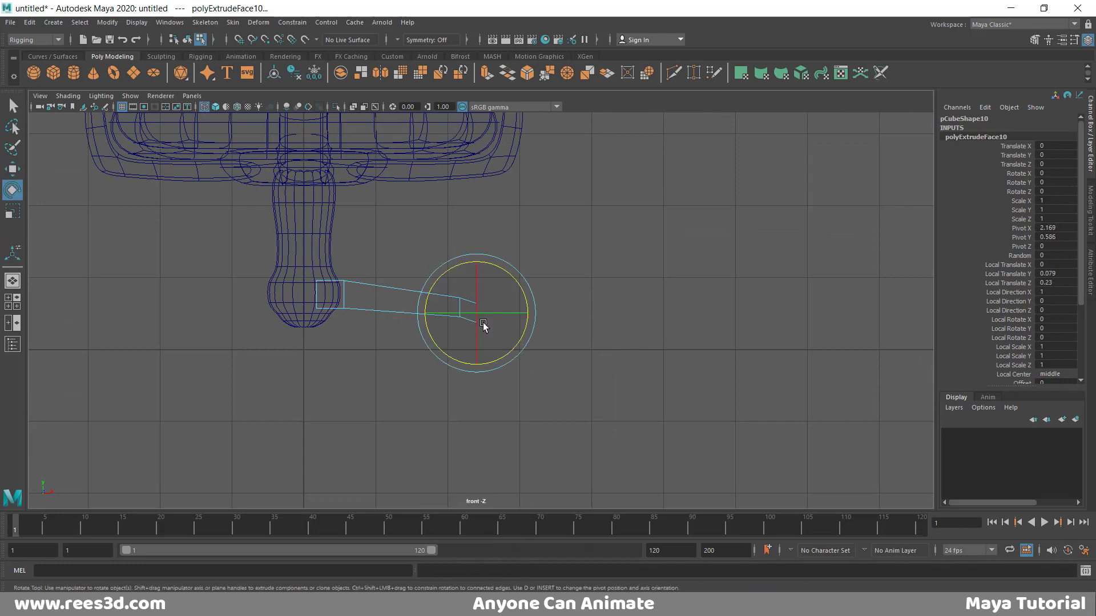
drag(500, 268, 541, 341)
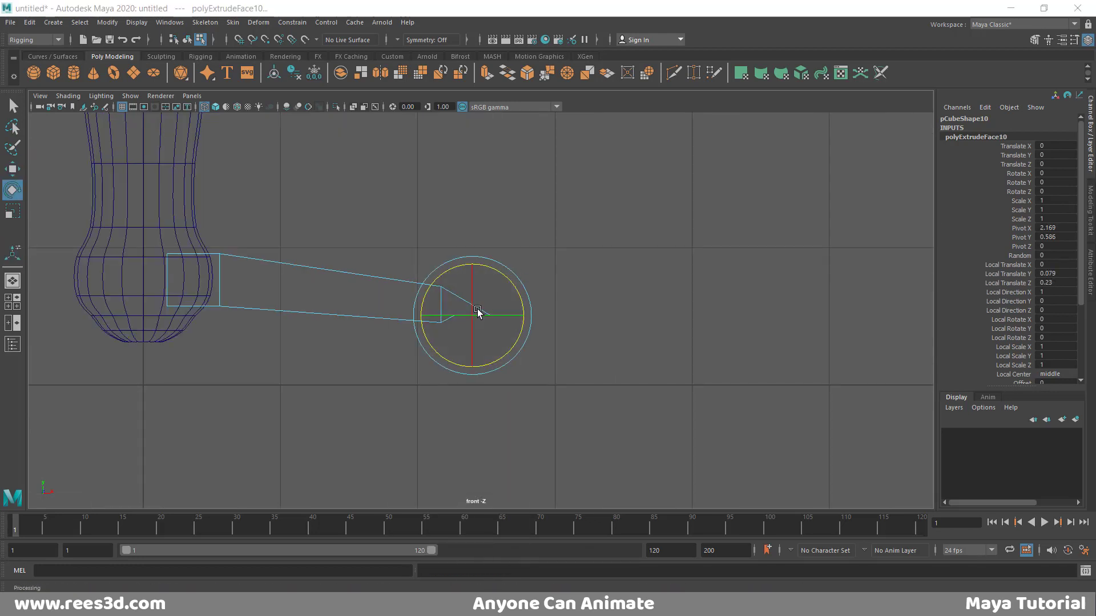
key(w)
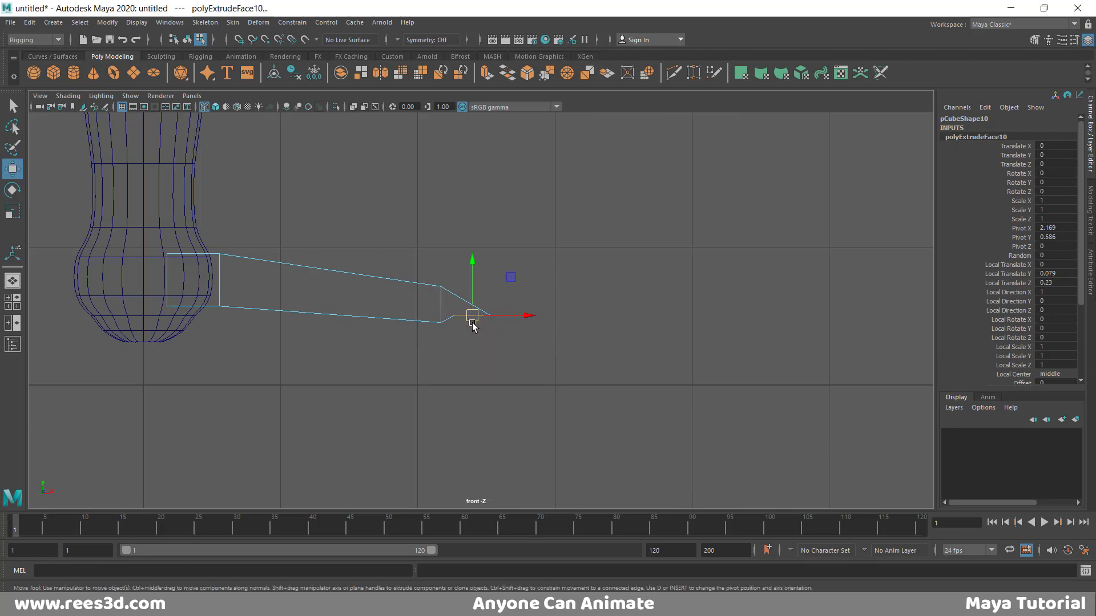
drag(471, 323, 469, 331)
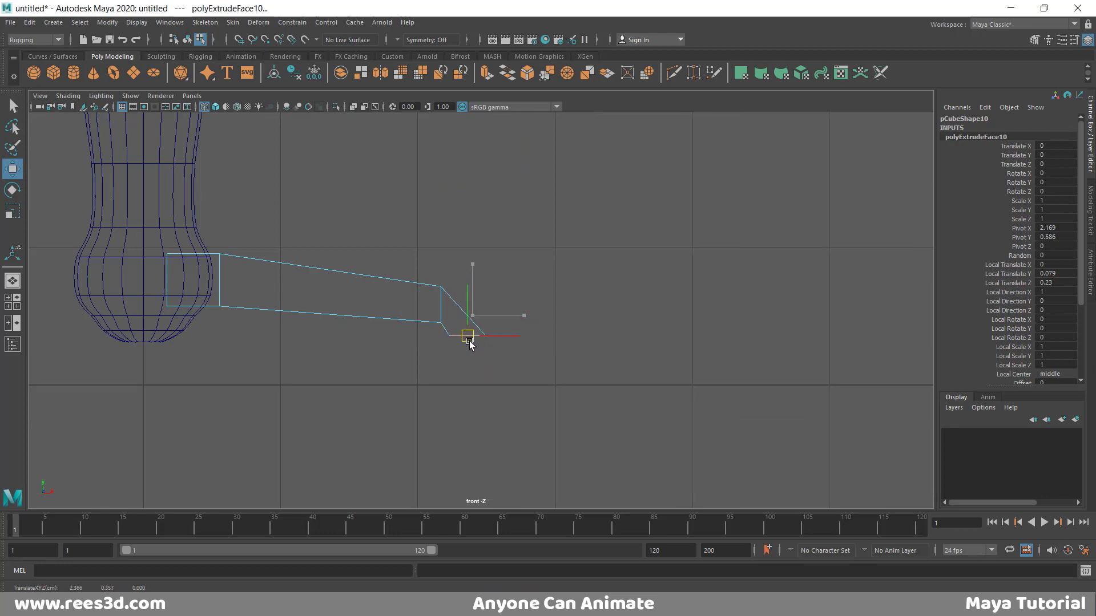
drag(469, 343, 469, 344)
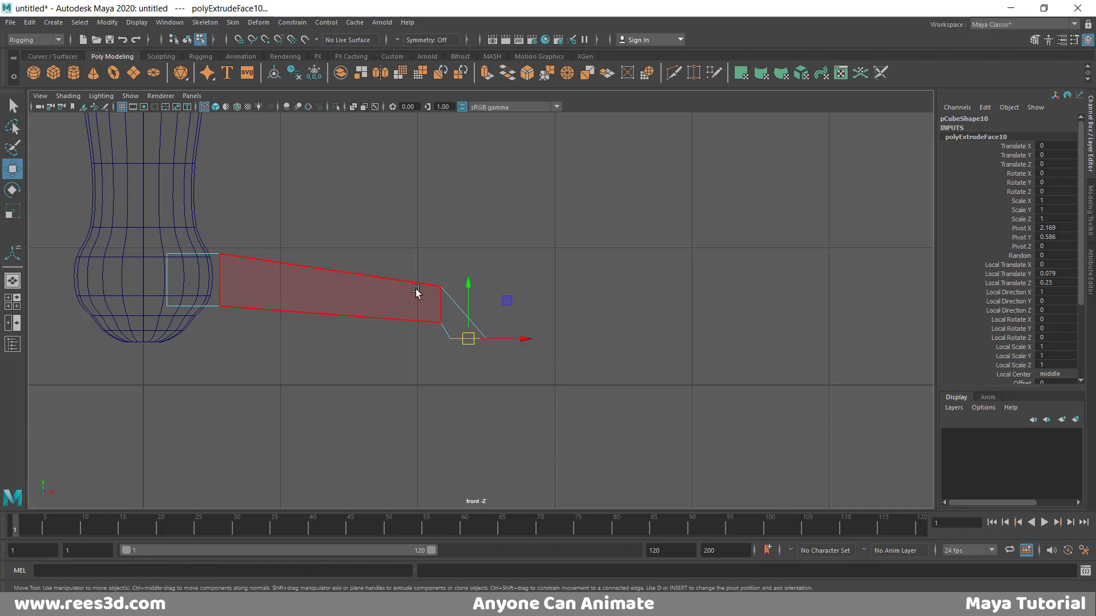
Reset the Insert Edge Loop settings to their defaults and add an edge loop across the middle of the foot.
right_drag(418, 290, 393, 298)
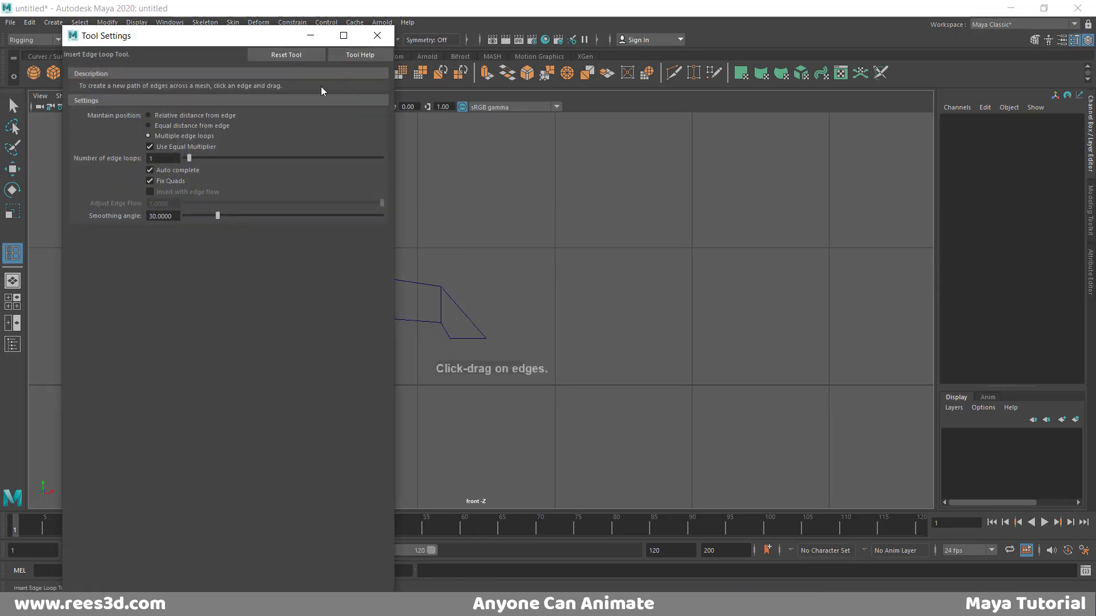
click(282, 57)
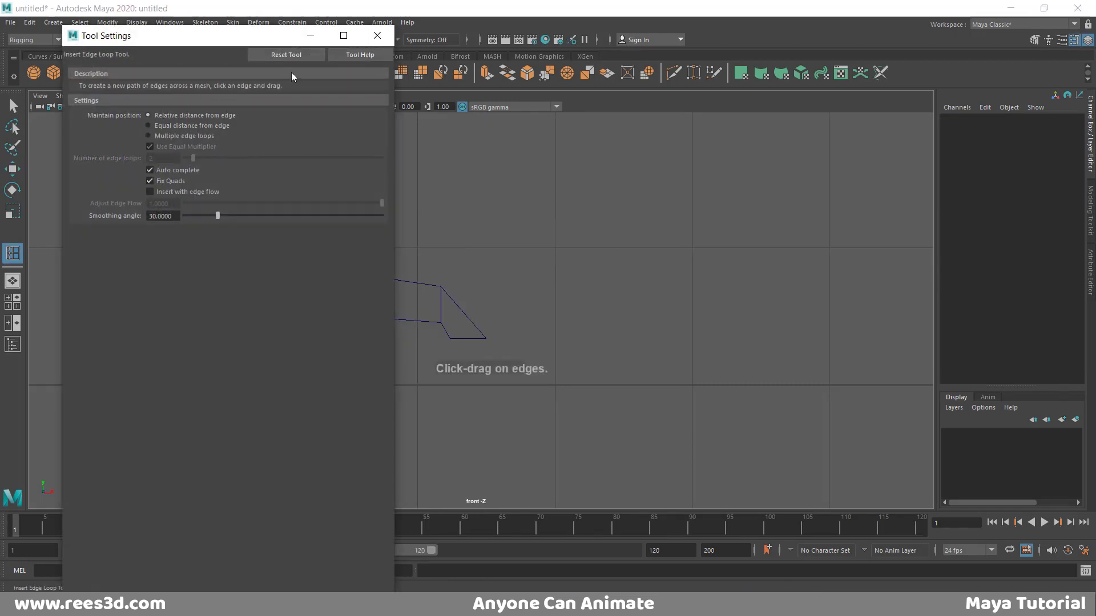
click(377, 35)
click(447, 334)
Select the edge loop where the leg meets the foot and rotate it so its upper edge tilts outward.
key(e)
key(r)
key(w)
drag(459, 324, 441, 306)
key(e)
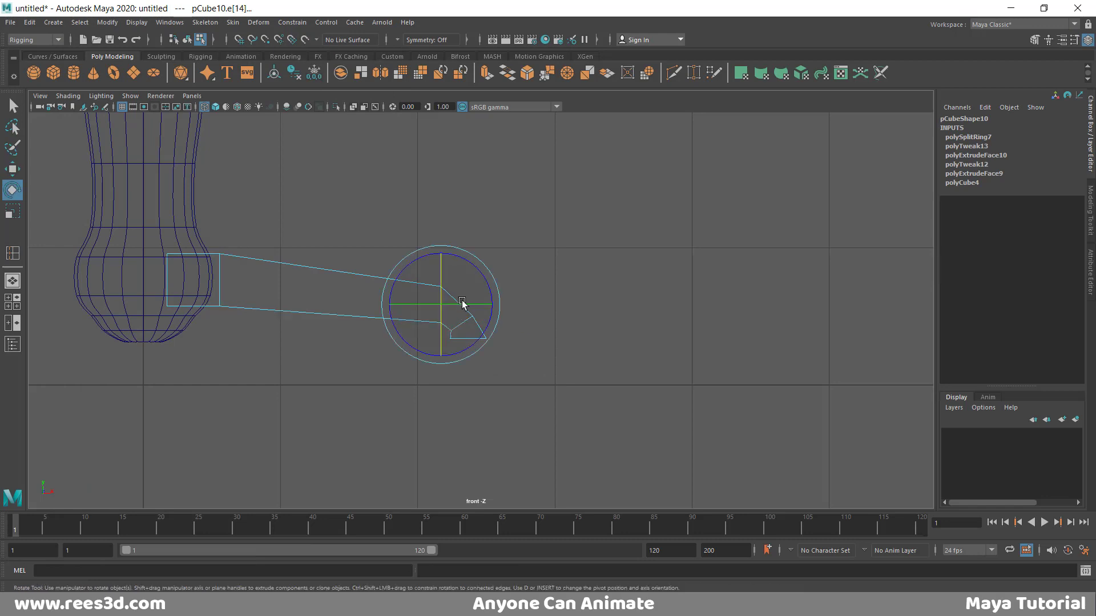
drag(470, 259, 486, 286)
key(w)
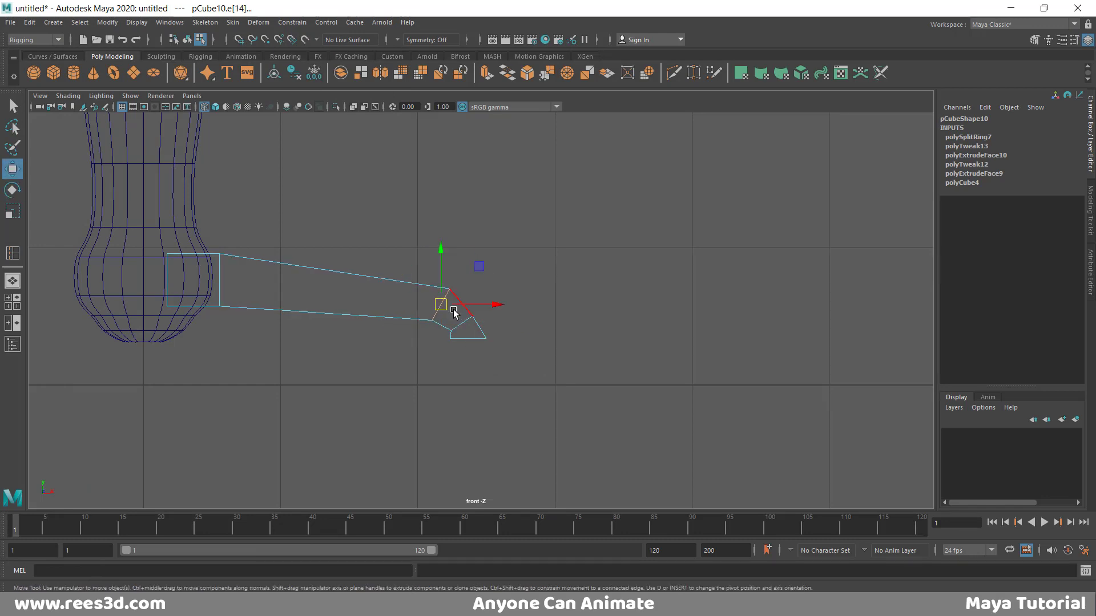
Insert an edge loop across the leg's outer part and raise it slightly to start an arched profile.
click(12, 252)
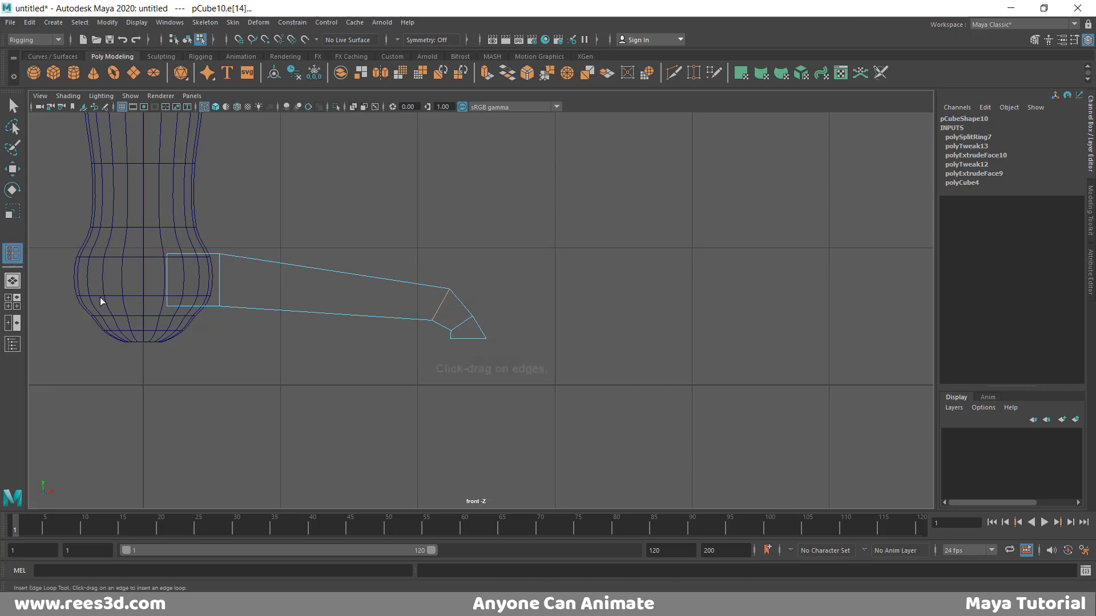
click(385, 319)
key(w)
drag(394, 256, 393, 248)
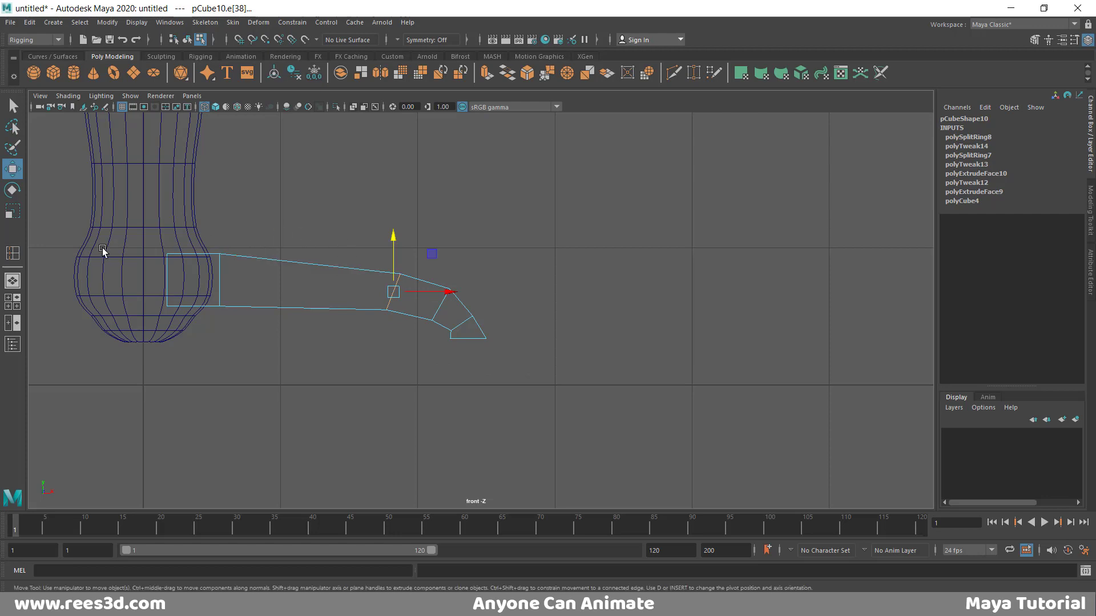
Insert an edge loop halfway between the column and the previous loop and raise it slightly to continue the arch.
click(13, 253)
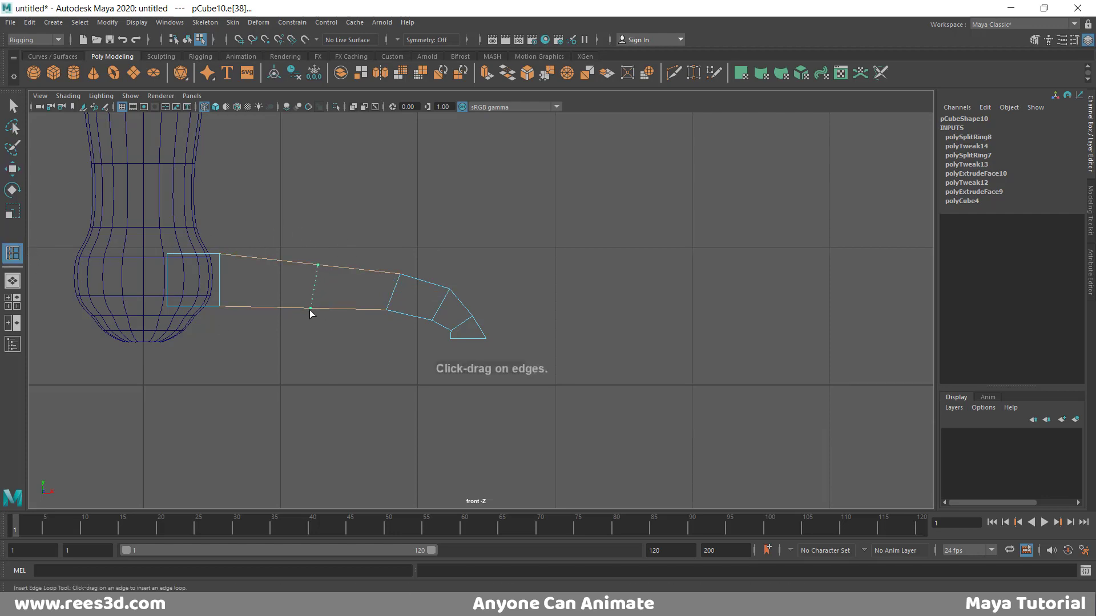
click(310, 313)
key(w)
drag(311, 244, 311, 238)
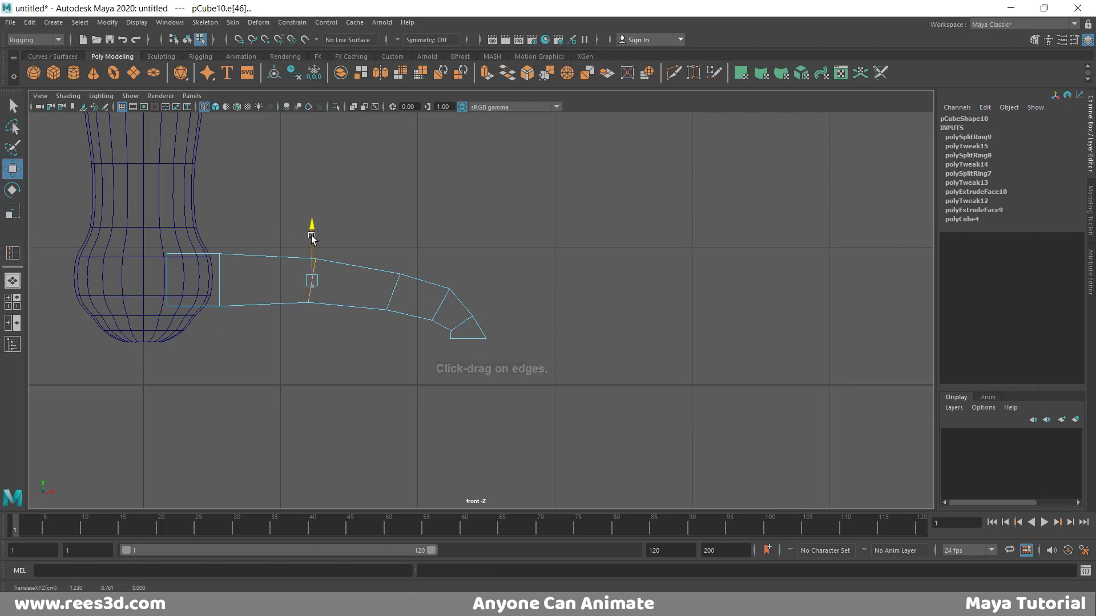
Insert an edge loop close to the bottom of the foot, undoing any shift of the loop.
click(12, 254)
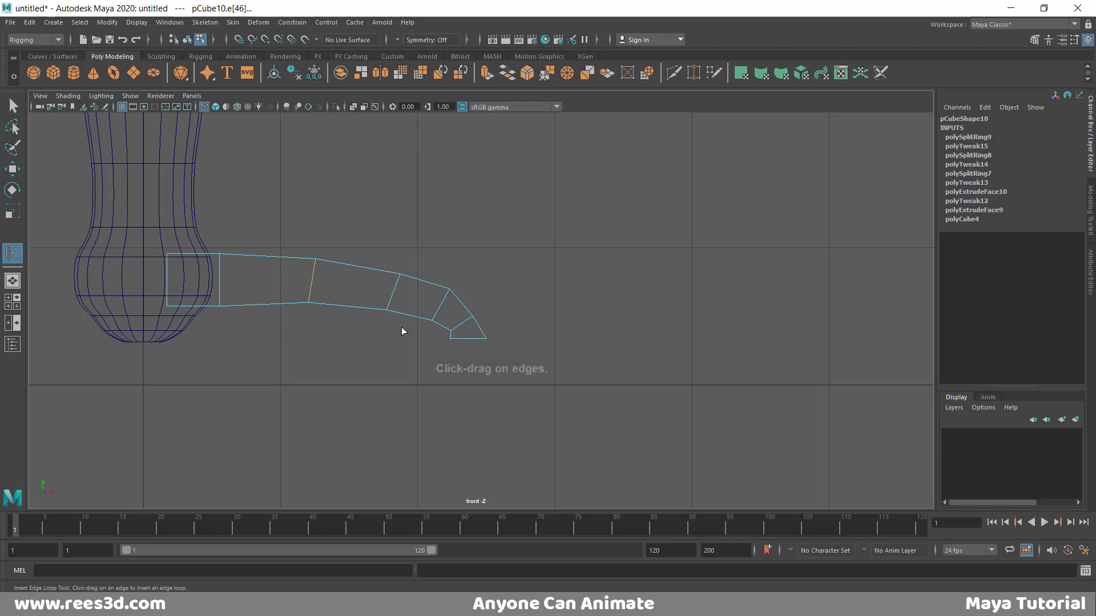
click(484, 327)
key(w)
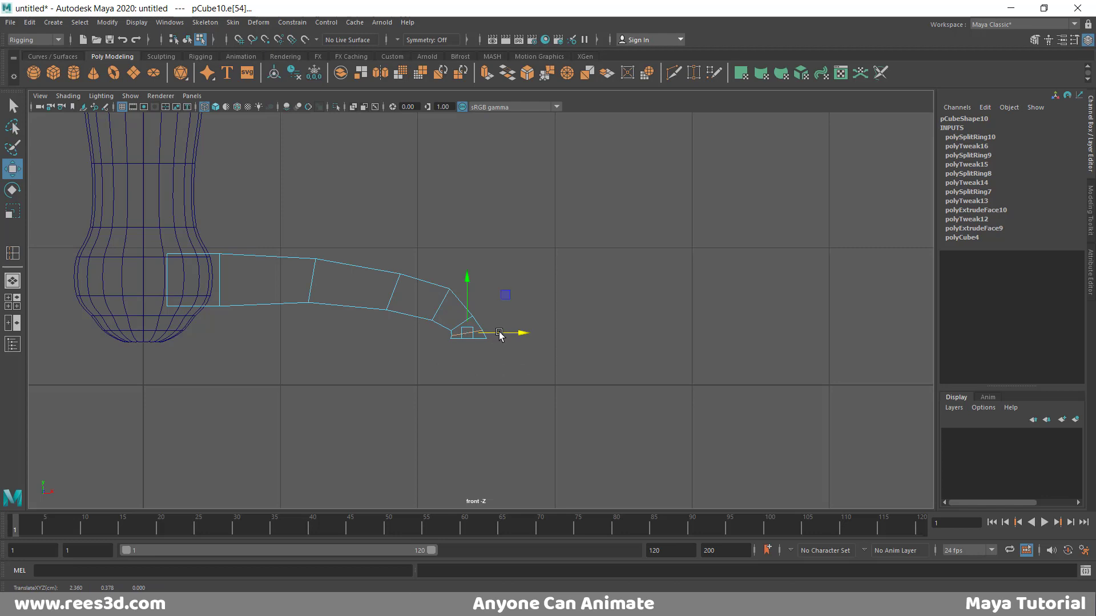
key(ctrl+z)
Preview the leg smoothed in the perspective view and return it to the unsmoothed display.
right_drag(473, 314, 467, 359)
key(space)
key(space)
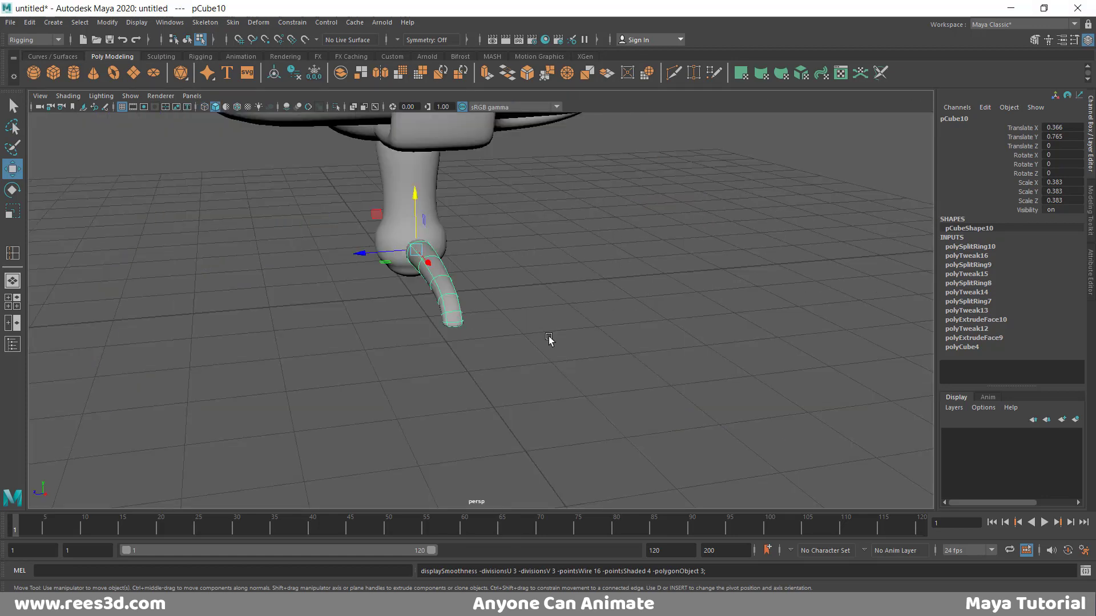
mouse_move(550, 343)
alt+mouse_down()
mouse_move(468, 360)
mouse_move(577, 348)
mouse_move(548, 342)
alt+mouse_up()
key(1)
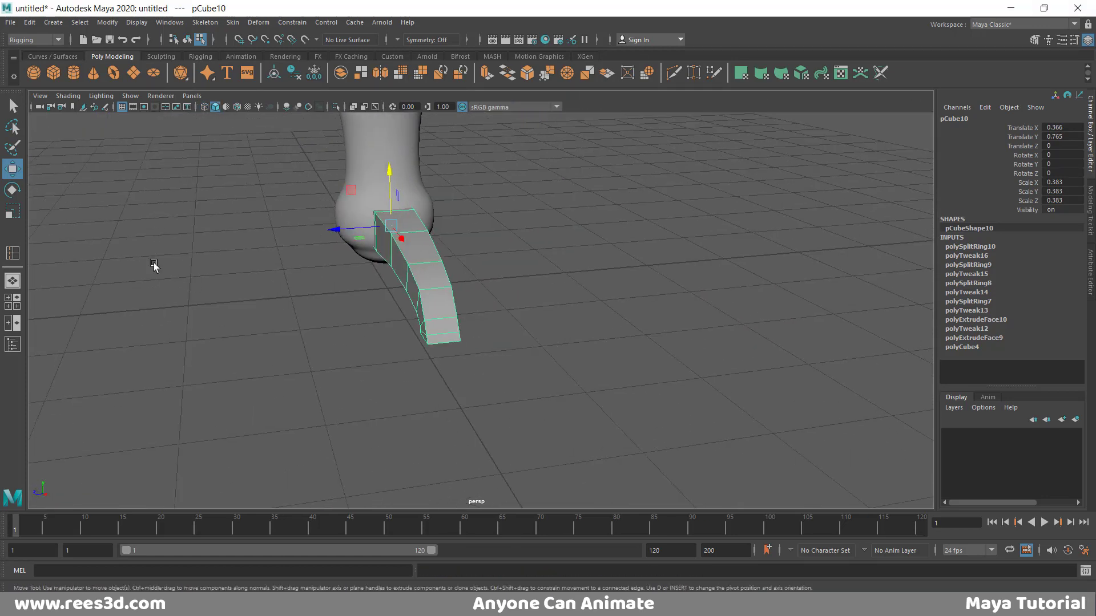
Insert a lengthwise edge loop down the middle of the leg and preview the leg smoothed in object mode.
click(14, 251)
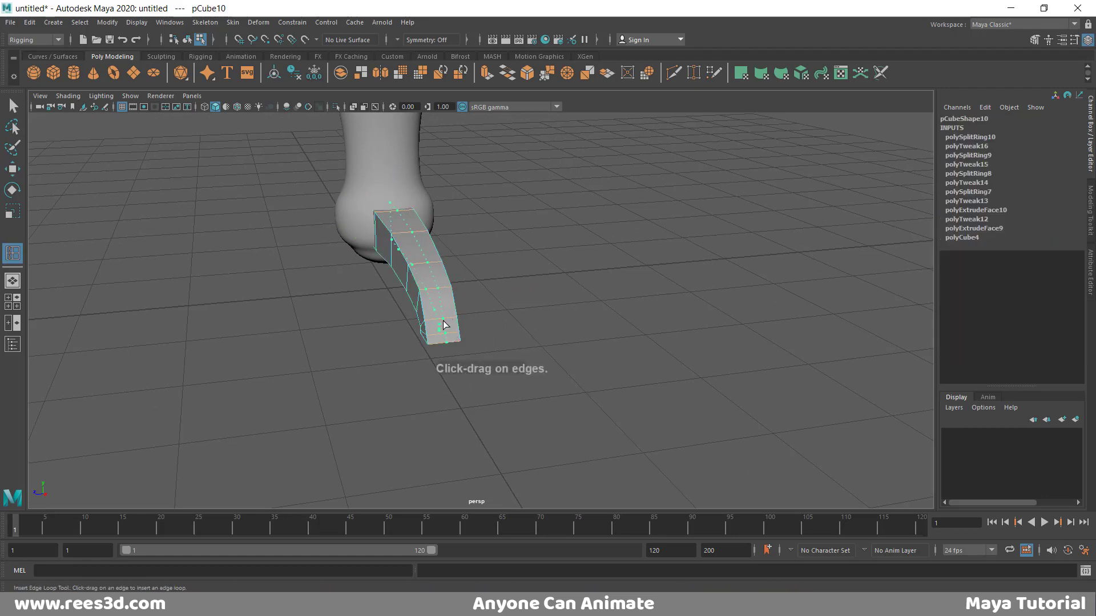
click(441, 327)
alt+drag(452, 350, 545, 368)
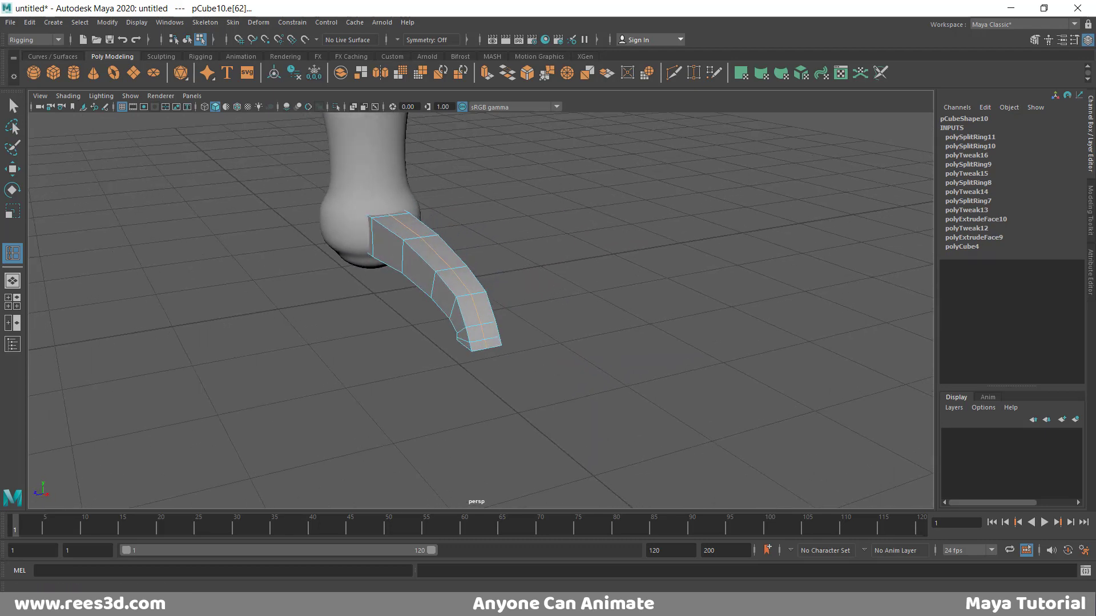
click(12, 168)
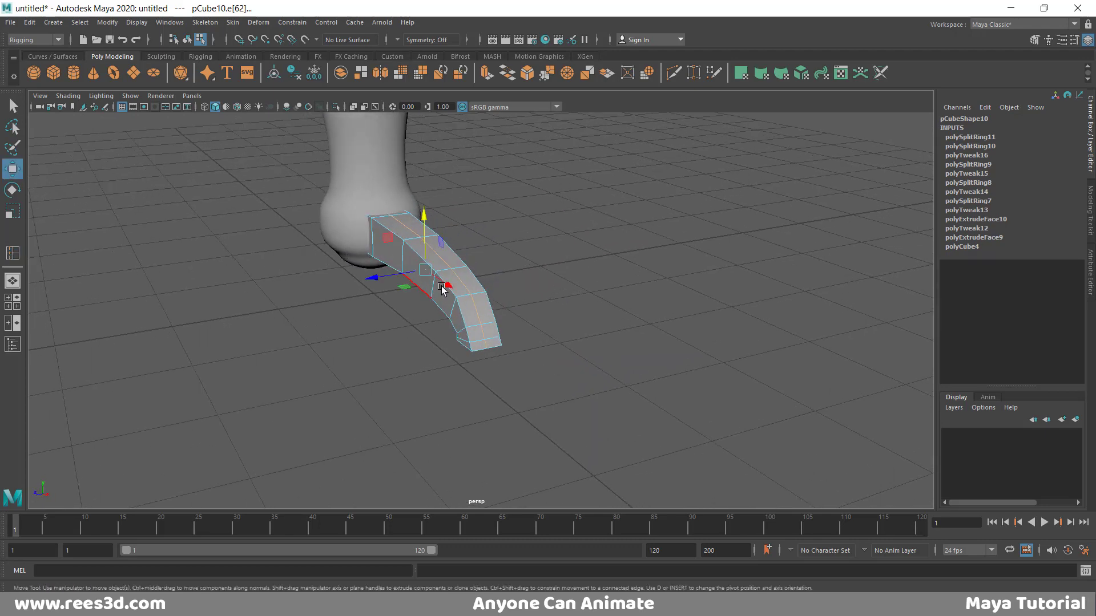
right_drag(442, 288, 440, 352)
key(3)
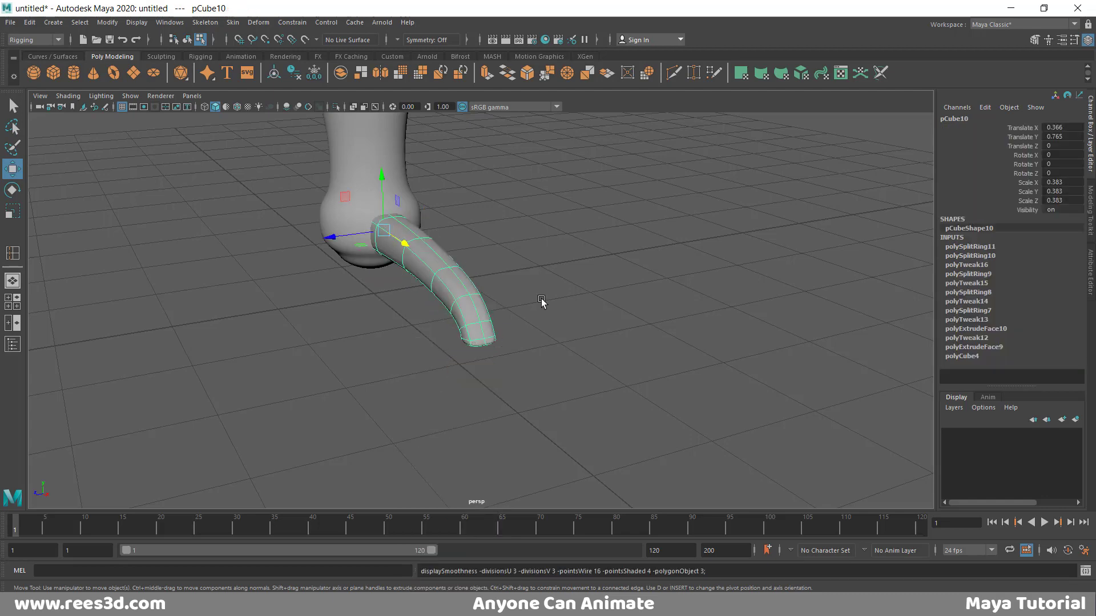
Examine the leg and its foot from low angles, switch it to the unsmoothed display and deselect it.
click(541, 301)
alt+drag(541, 301, 384, 345)
alt+drag(516, 329, 469, 285)
mouse_move(399, 248)
alt+mouse_down()
mouse_move(405, 284)
mouse_move(413, 261)
alt+mouse_up()
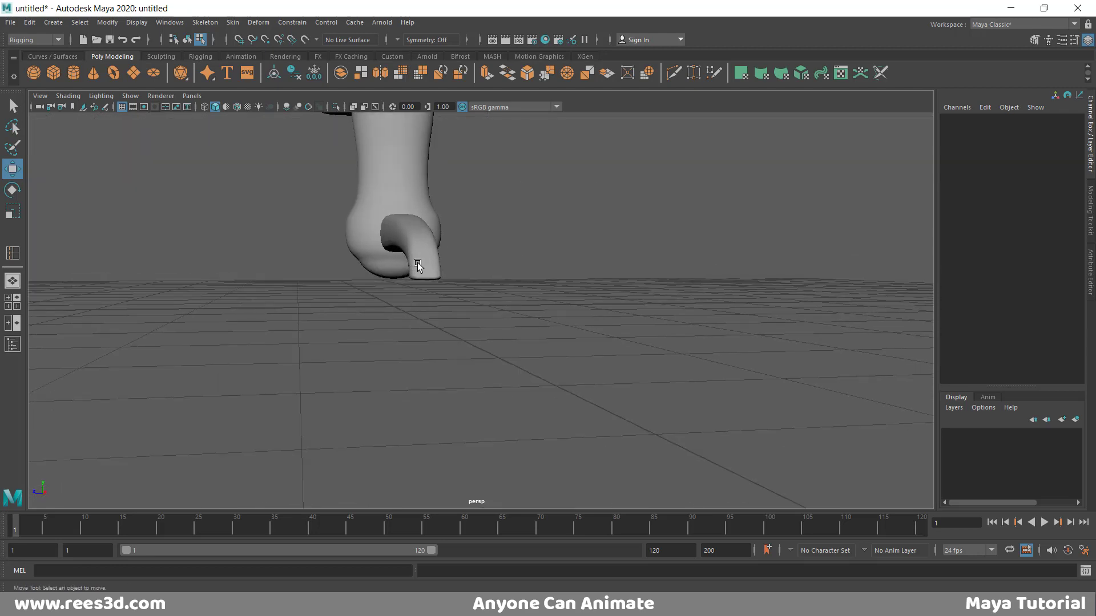
key(1)
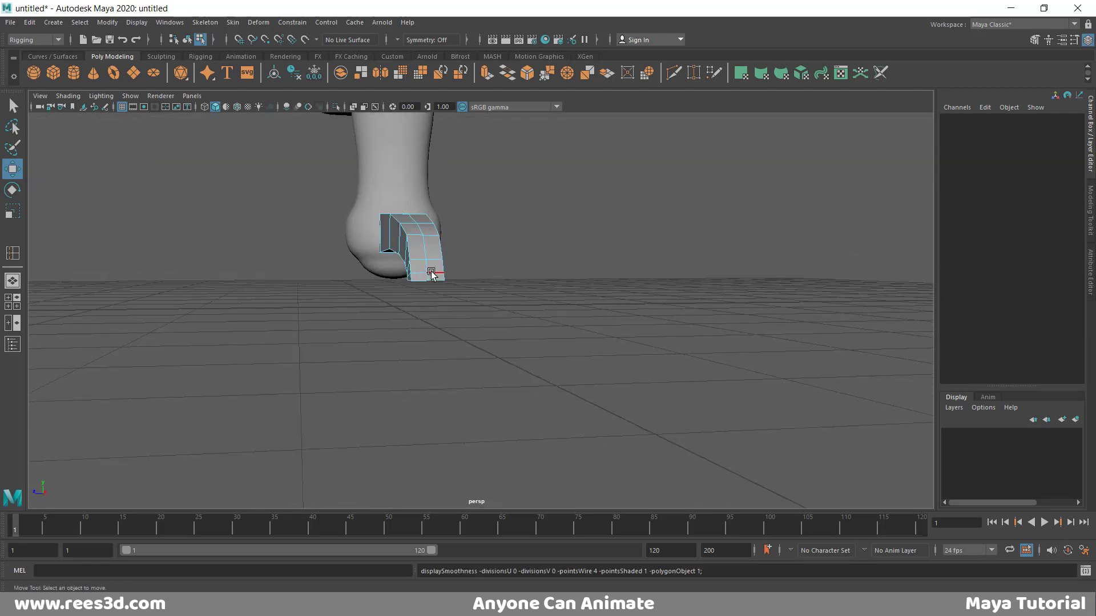
right_drag(429, 246, 413, 318)
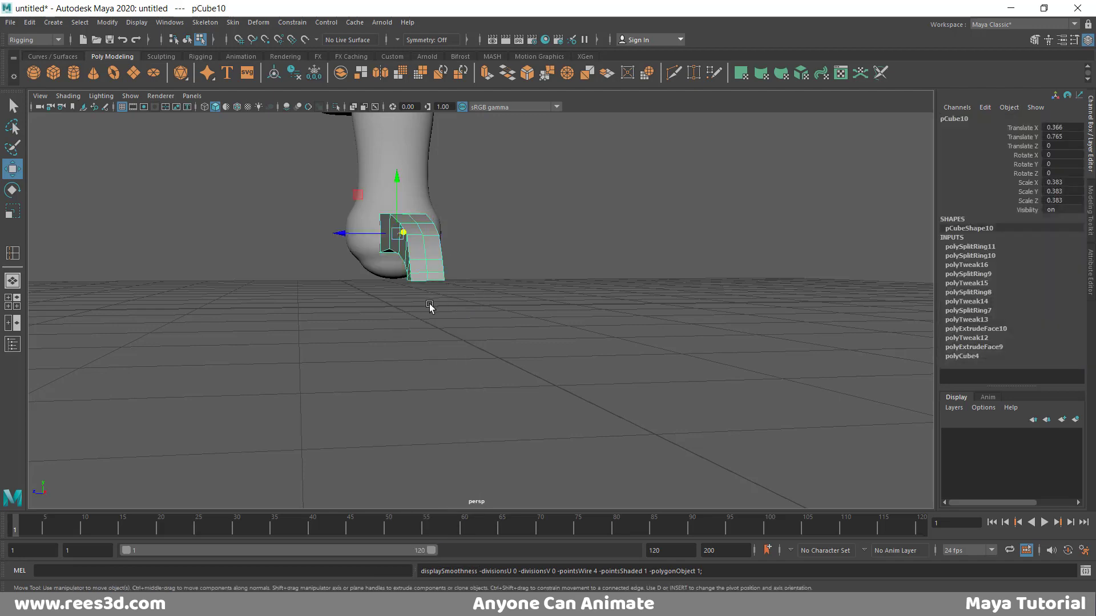
alt+drag(433, 305, 552, 269)
click(626, 265)
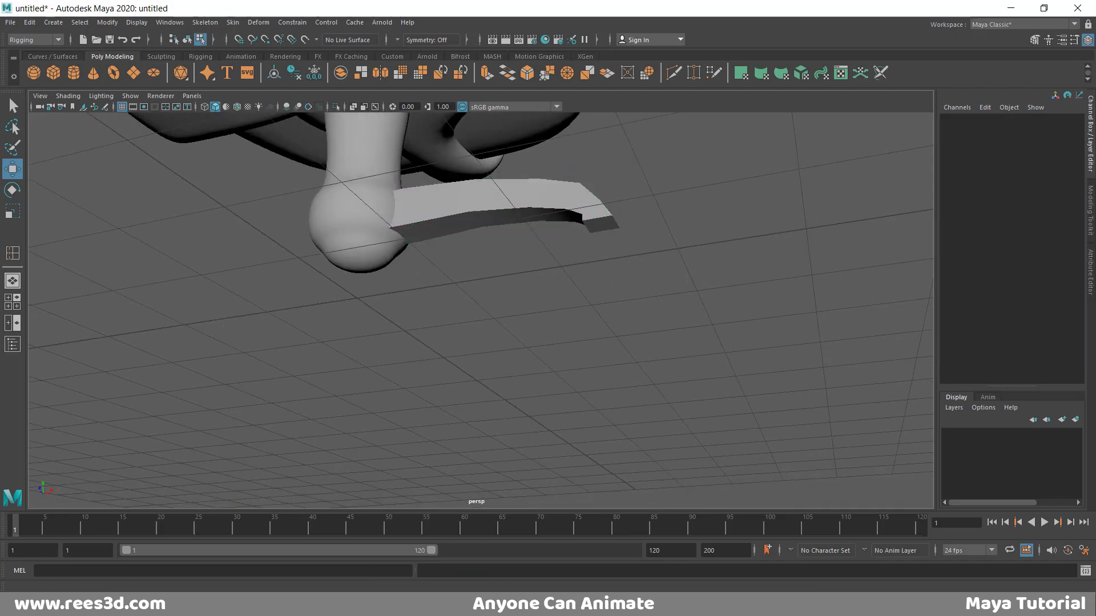
Create a polygon cylinder for the wheel and set its Rotate X to 90.
click(73, 74)
alt+drag(313, 292, 275, 300)
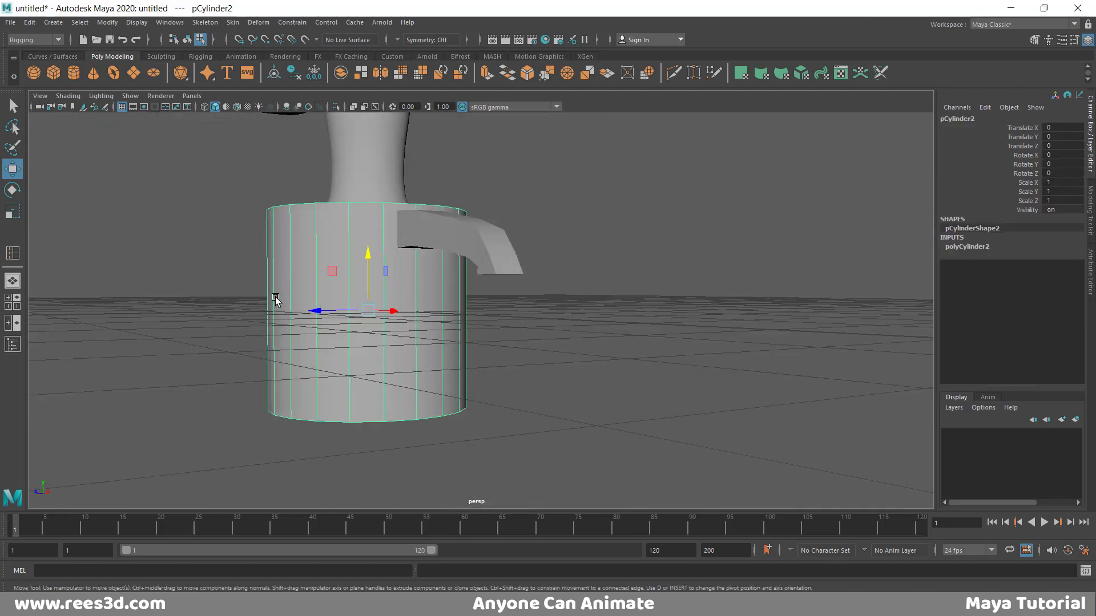
key(e)
drag(342, 269, 317, 342)
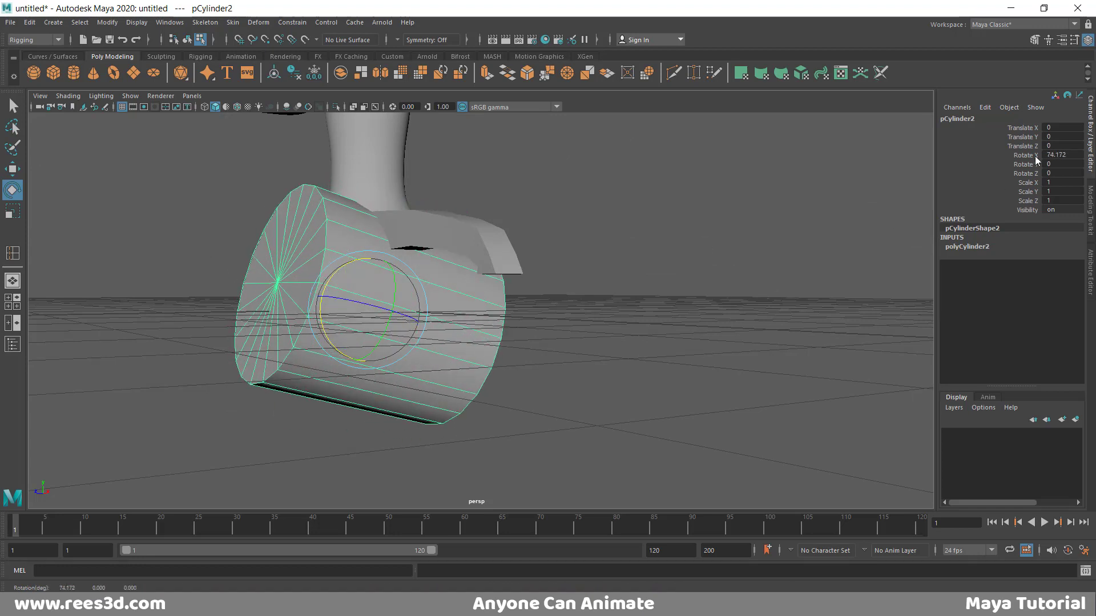
click(1062, 156)
text(90)
key(Return)
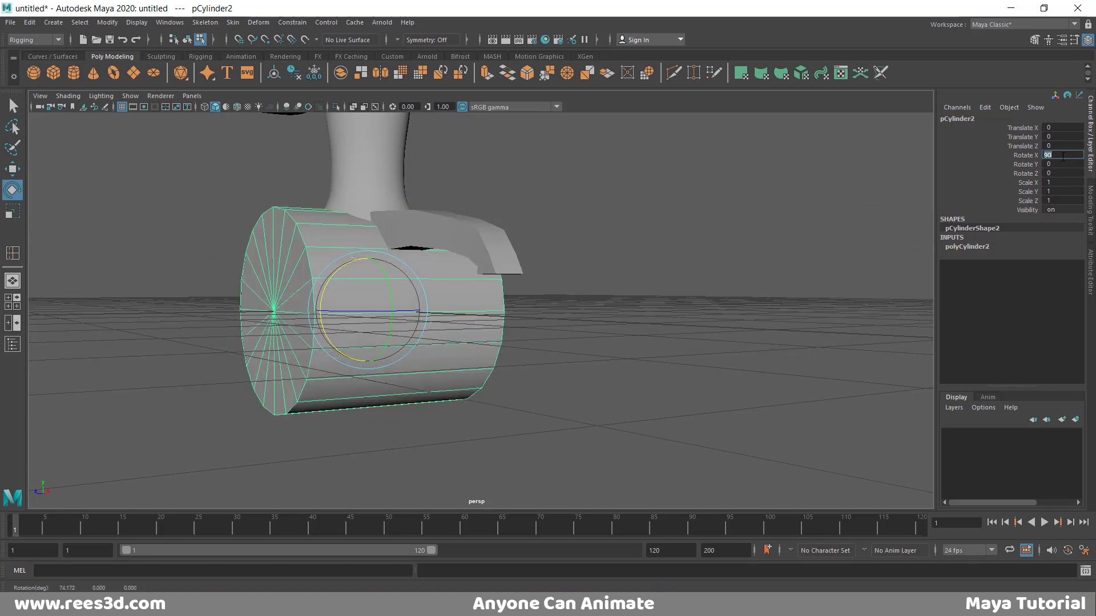
Set the cylinder's Subdivisions Caps to 0.
click(970, 246)
click(1028, 292)
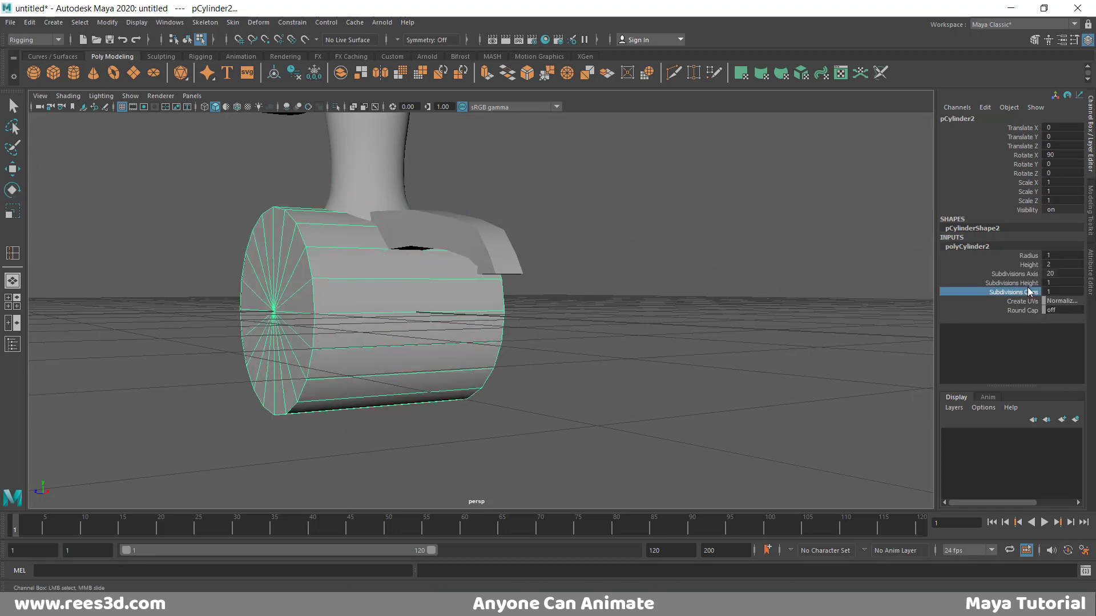
middle_drag(647, 293, 564, 297)
alt+drag(564, 298, 482, 325)
Scale the cylinder uniformly to about 0.196 and flatten it along its axis to about Scale Y 0.061.
key(r)
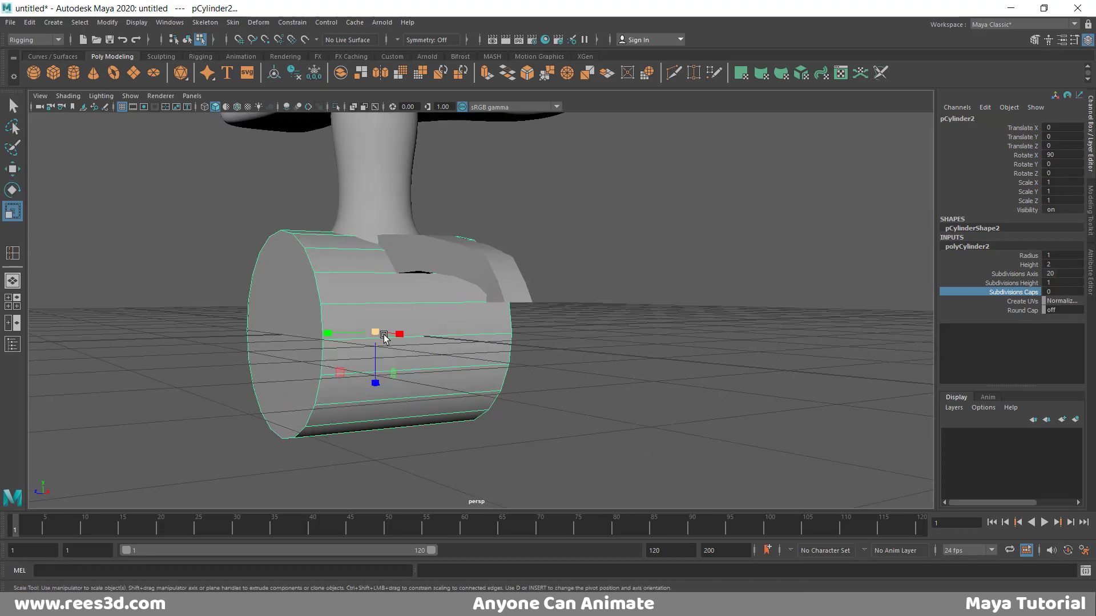
drag(380, 332, 241, 391)
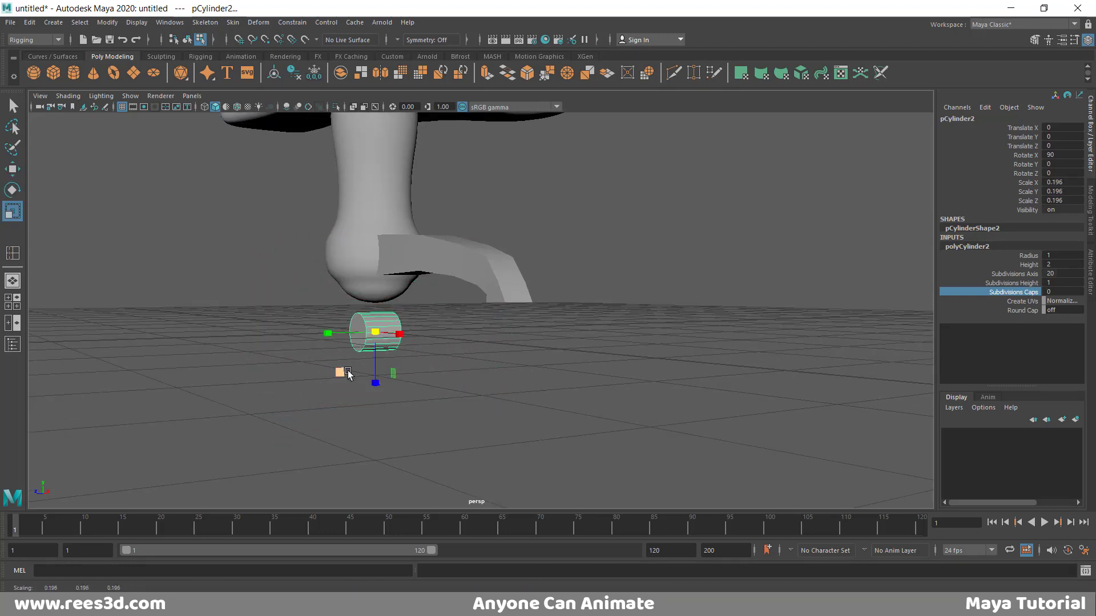
key(e)
key(r)
drag(327, 332, 365, 332)
Move the flattened cylinder below the leg's foot in the front view, to about X 2.367, Y 0.087.
key(w)
key(space)
key(space)
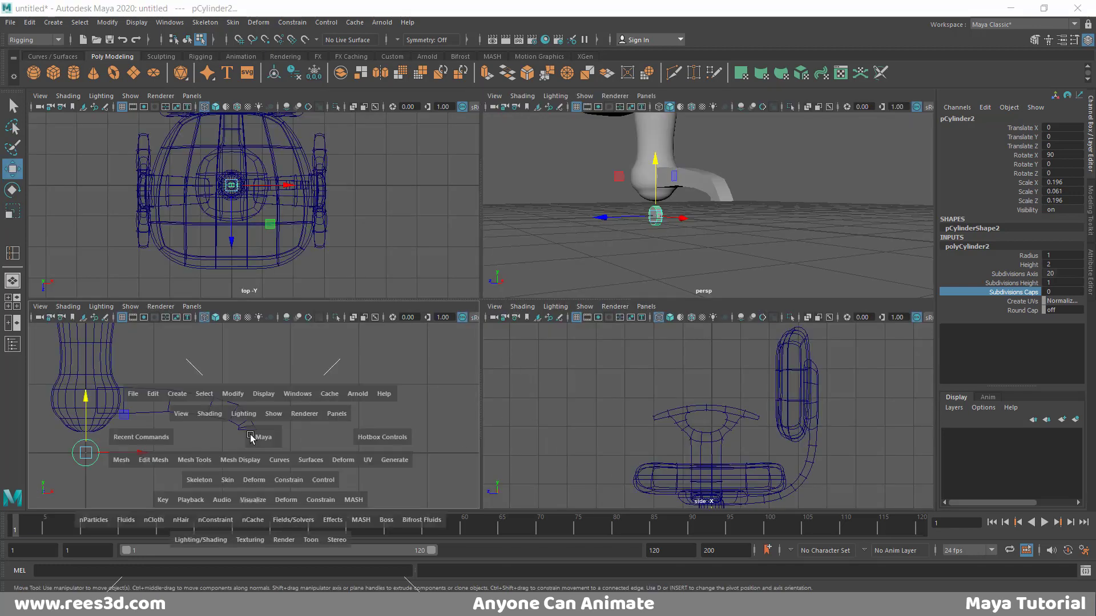
alt+middle_drag(355, 381, 331, 339)
drag(119, 342, 443, 331)
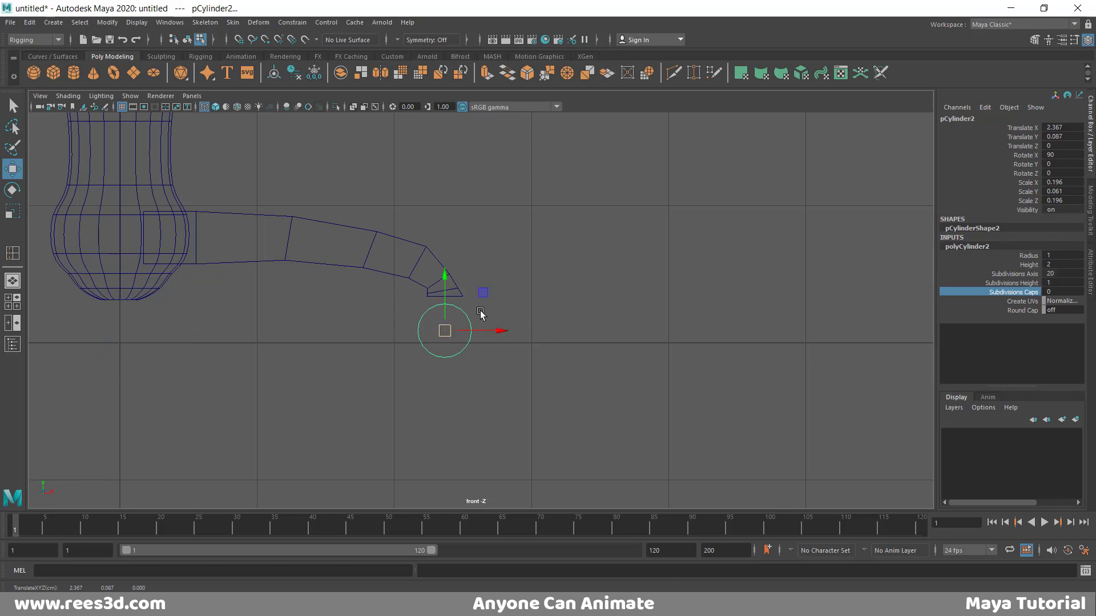
Undo the cylinder's sideways object move and shift all its vertices instead to about Z -0.113, off the object's pivot.
key(space)
key(space)
alt+drag(579, 336, 502, 355)
alt+right_drag(501, 354, 695, 391)
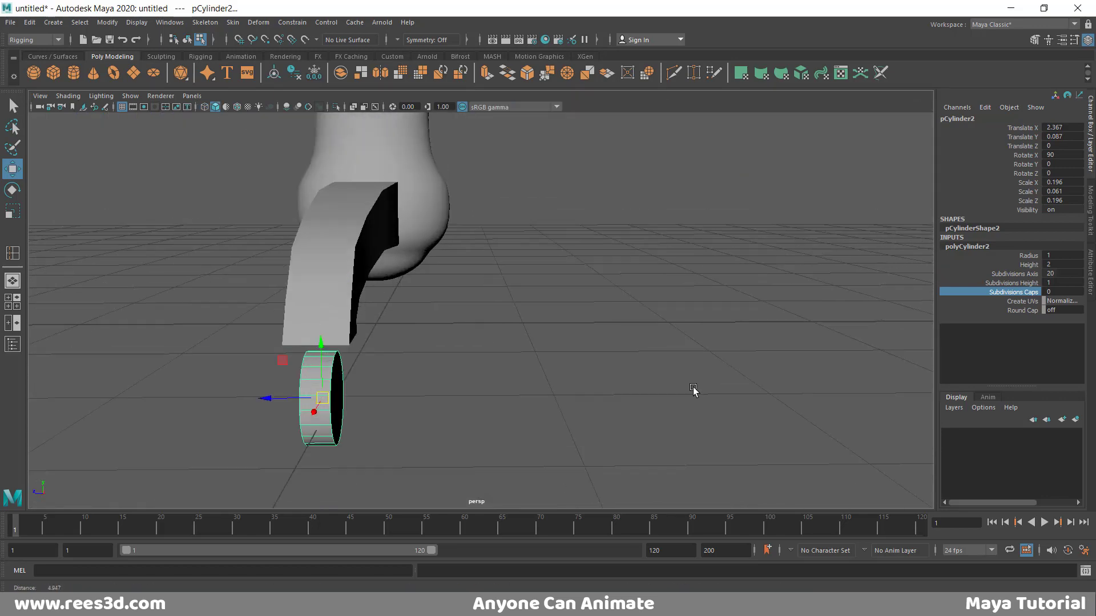
alt+middle_drag(445, 385, 498, 291)
alt+right_drag(377, 292, 469, 301)
alt+drag(469, 301, 484, 266)
alt+drag(473, 334, 407, 301)
key(ctrl+z)
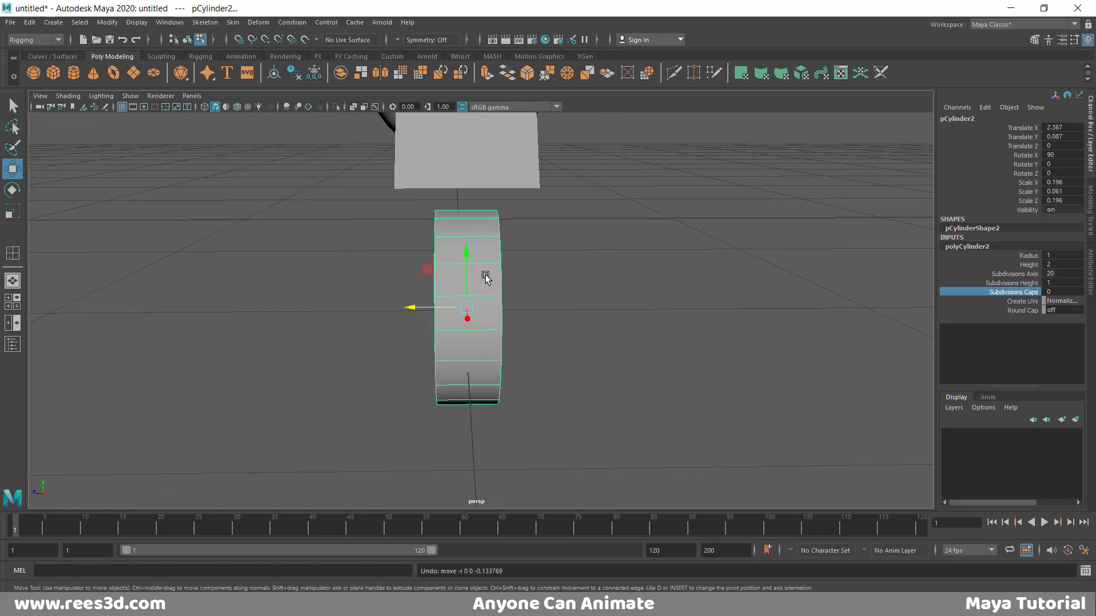
right_drag(485, 276, 439, 276)
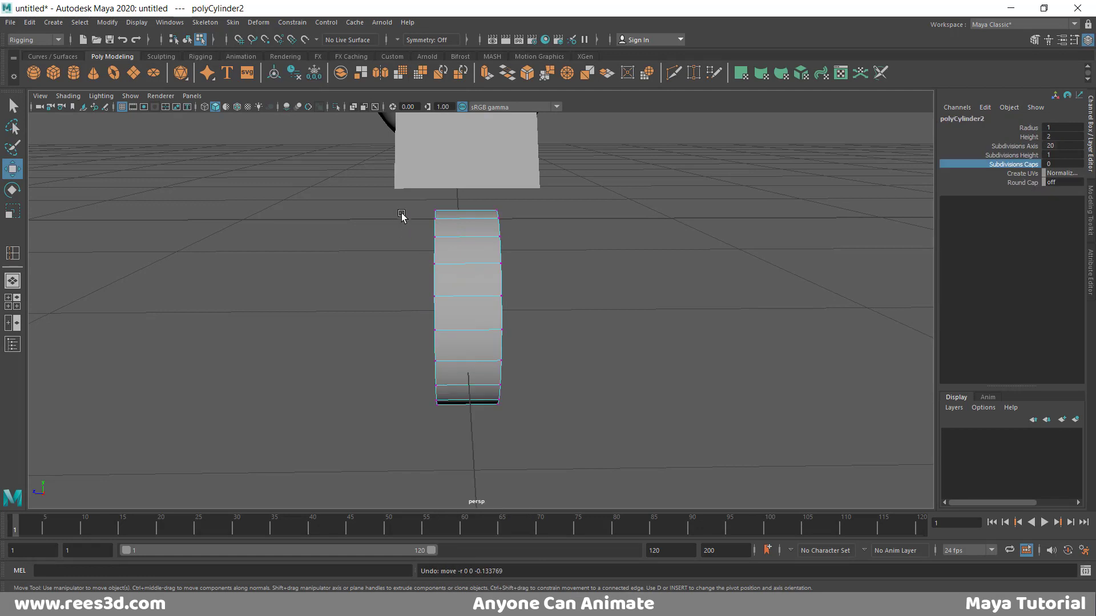
drag(405, 196, 562, 463)
drag(415, 308, 465, 309)
Select the ring of faces around the wheel's rim, extrude it outward by about 0.034 and narrow it to Local Scale Y 0.651.
alt+drag(516, 342, 416, 306)
right_drag(410, 227, 403, 265)
click(396, 231)
double_click(398, 232)
drag(355, 251, 387, 257)
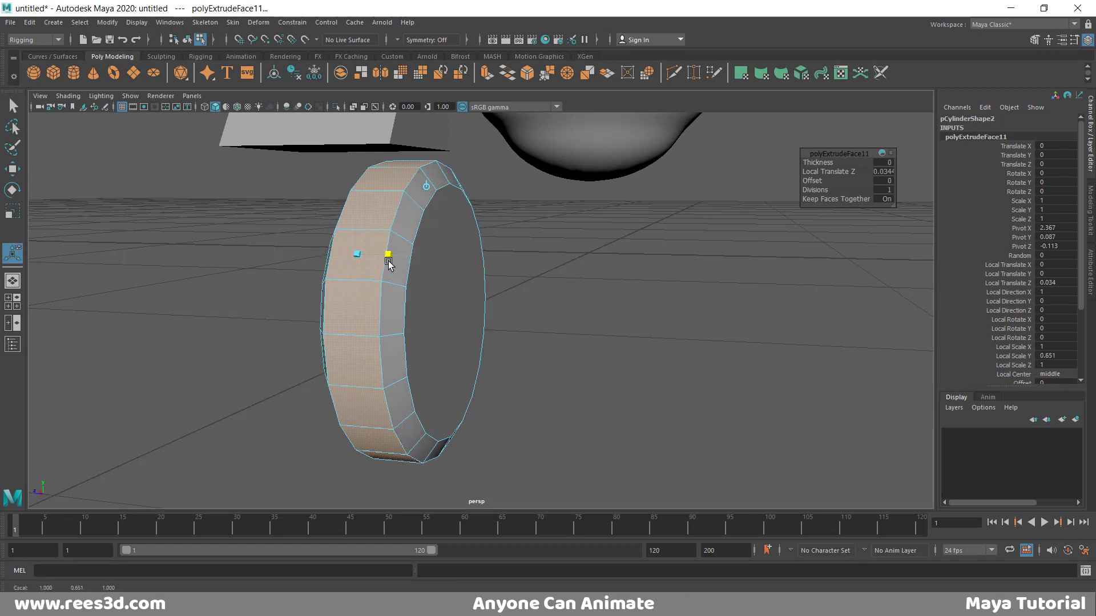
Select the wheel's flat outer side face, extrude it and scale it down to form an inset.
mouse_move(428, 298)
alt+mouse_down()
mouse_move(438, 303)
mouse_move(421, 301)
alt+mouse_up()
right_drag(403, 238, 405, 264)
click(395, 255)
mouse_move(516, 220)
mouse_down()
mouse_move(520, 246)
mouse_move(516, 221)
mouse_up()
shift+right_drag(389, 208, 403, 255)
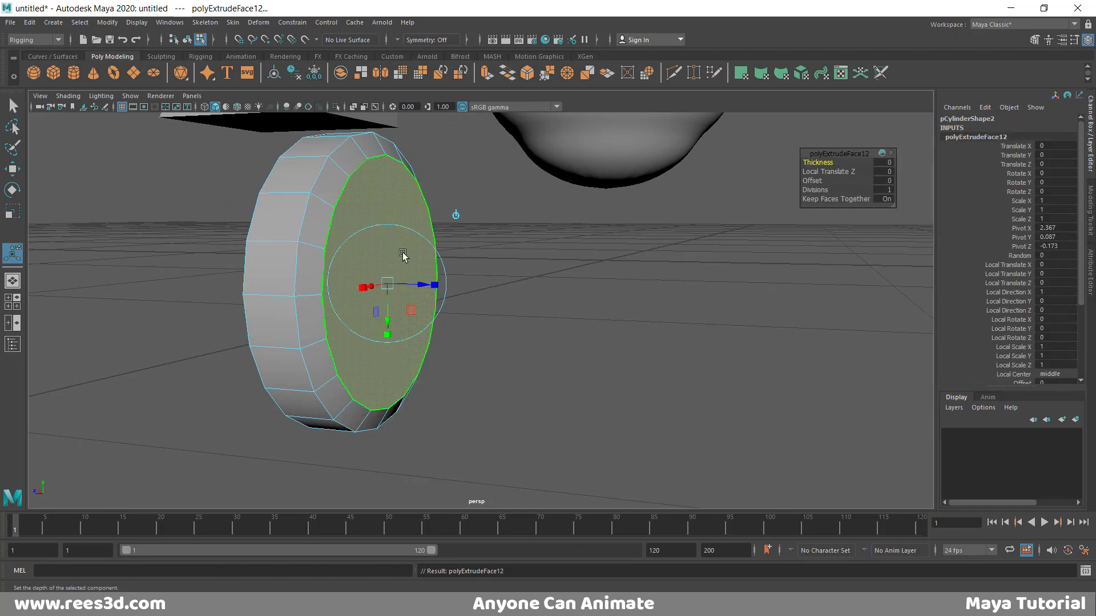
drag(436, 295, 386, 262)
Extrude the inset side face into the wheel by about 0.045 to form a recess, and return to object mode.
shift+right_drag(387, 262, 411, 279)
mouse_move(390, 287)
mouse_down()
mouse_move(399, 286)
mouse_move(390, 289)
mouse_up()
alt+right_drag(446, 318, 346, 337)
alt+drag(346, 338, 303, 328)
right_drag(334, 256, 324, 327)
alt+right_drag(324, 327, 272, 319)
alt+drag(272, 319, 440, 283)
key(F8)
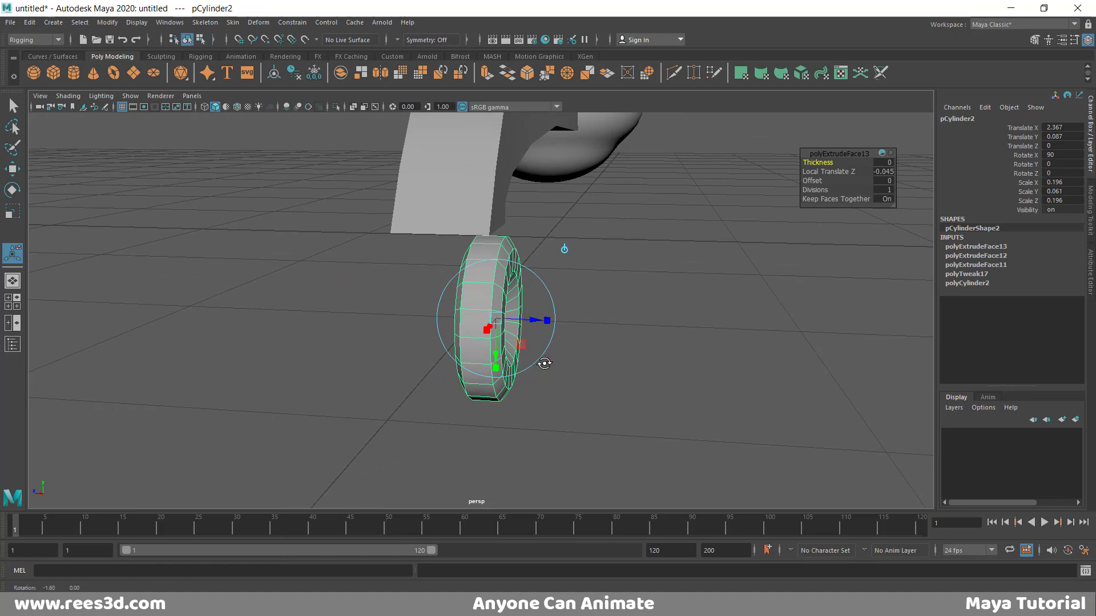
alt+drag(543, 362, 549, 338)
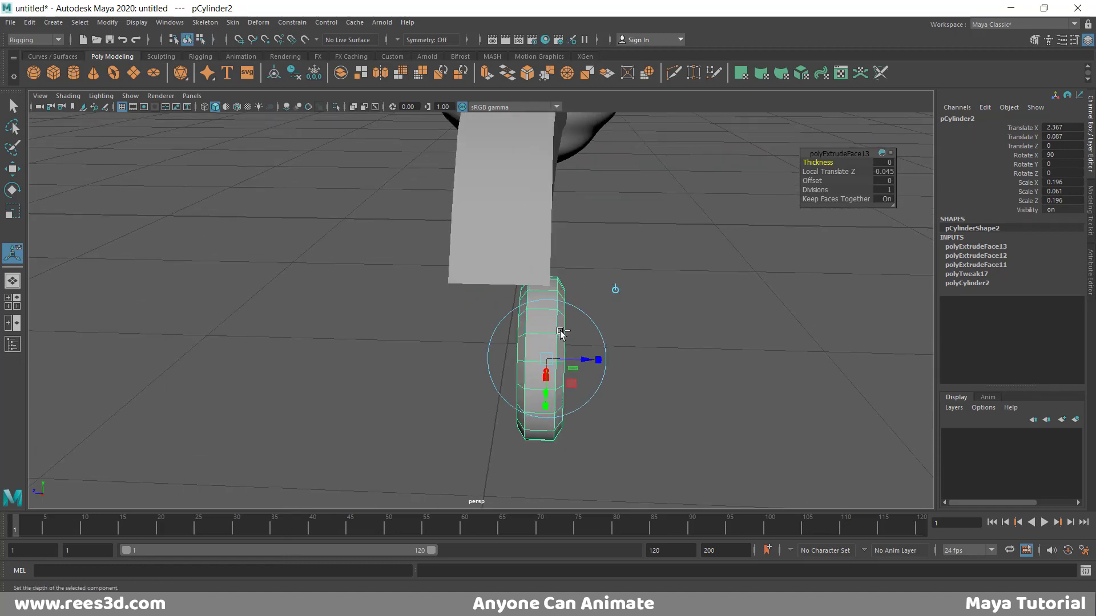
Duplicate the caster wheel and rotate the copy to Rotate X -90 so it sits opposite the original.
key(ctrl+d)
key(e)
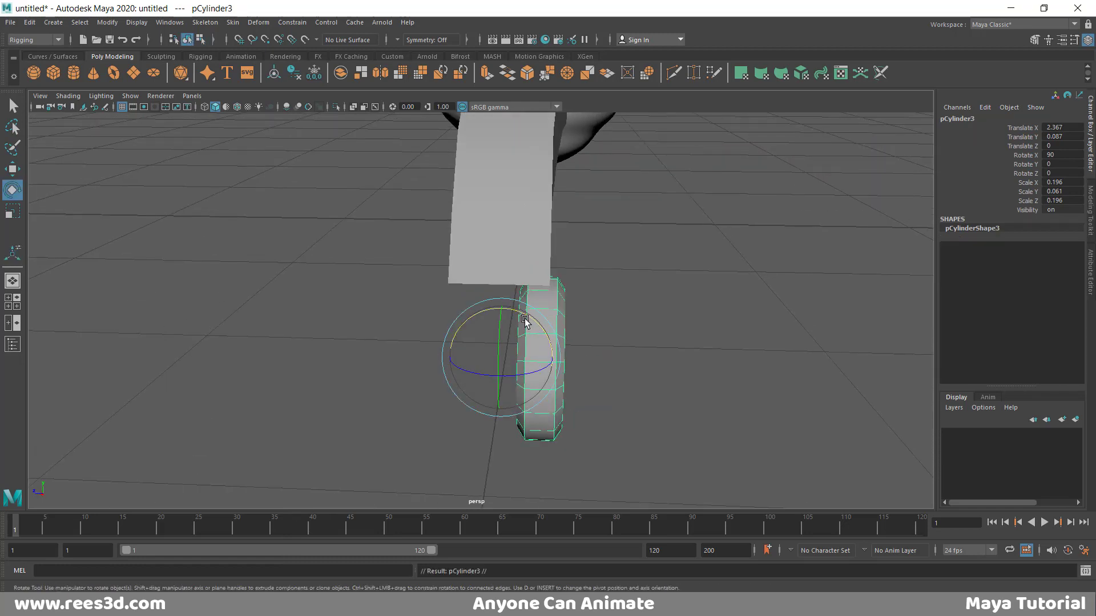
drag(523, 318, 523, 442)
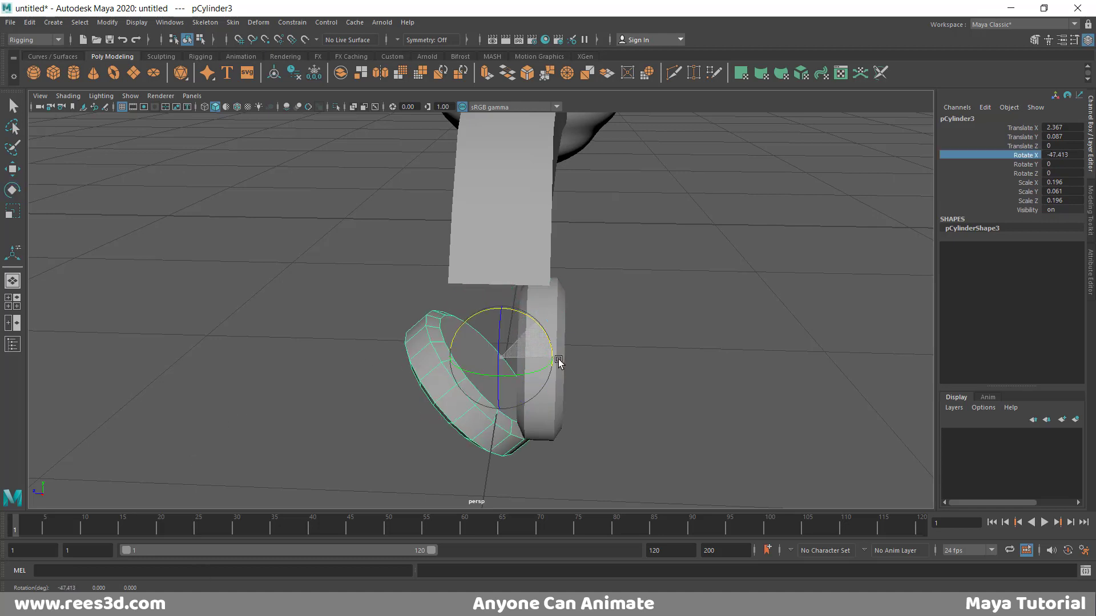
drag(554, 360, 550, 407)
double_click(1062, 154)
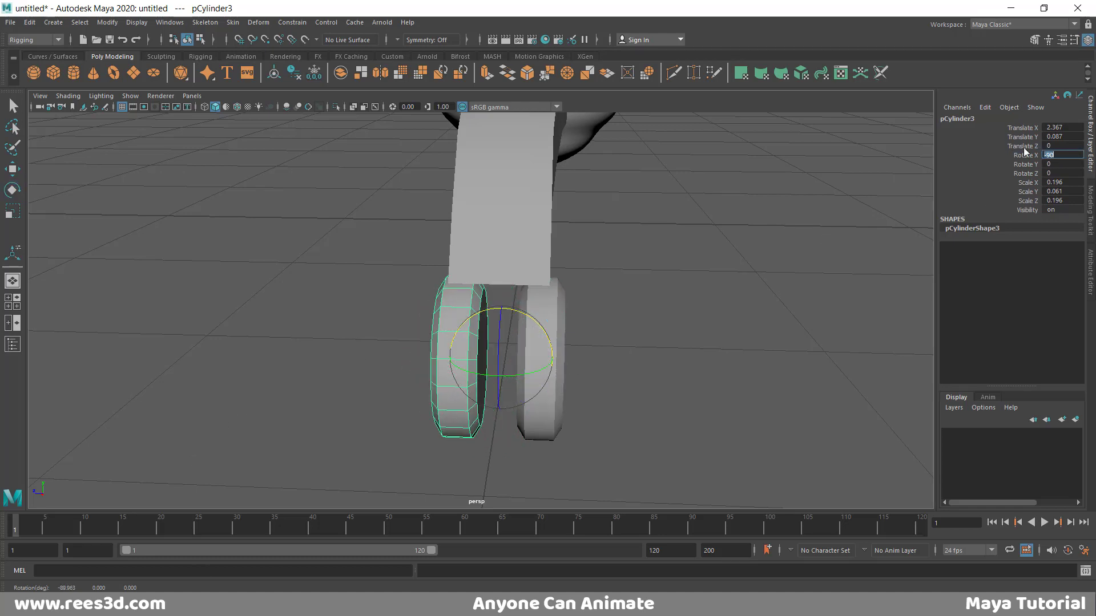
click(707, 392)
alt+drag(510, 363, 558, 352)
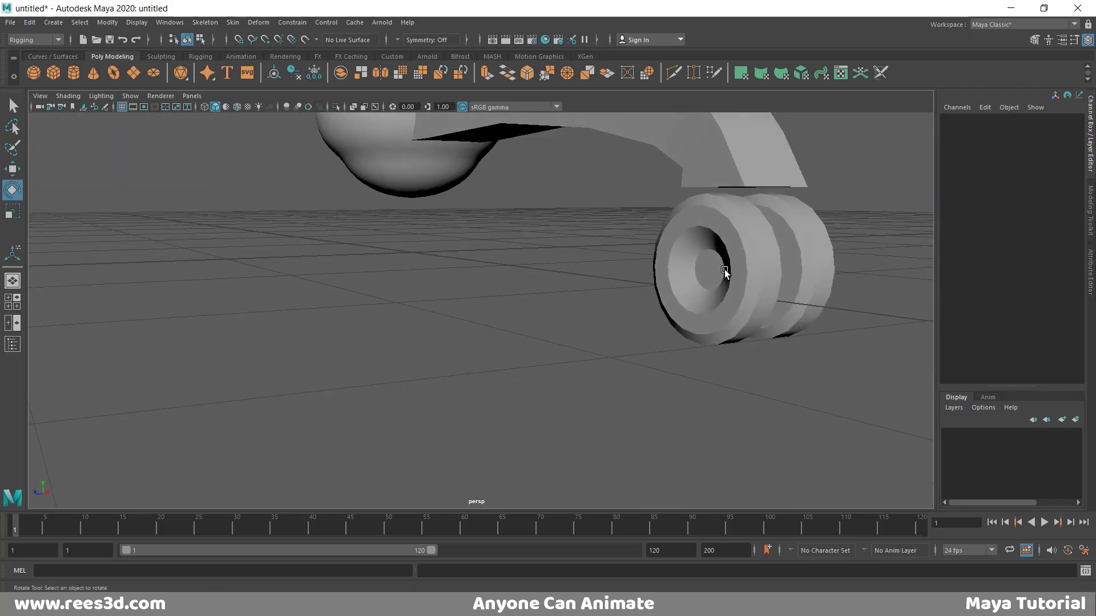
click(724, 270)
alt+drag(832, 276, 506, 360)
Select the two faces on the underside of the leg's foot, extrude them and scale them narrower across the foot.
click(424, 264)
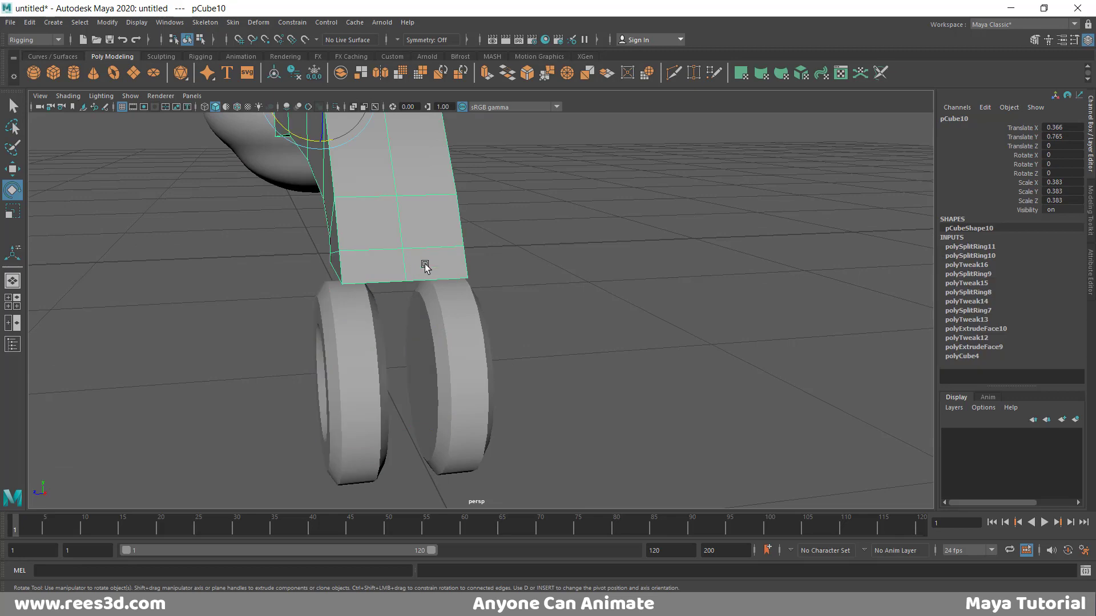
alt+drag(425, 264, 421, 262)
alt+middle_drag(420, 262, 425, 344)
alt+drag(425, 344, 429, 294)
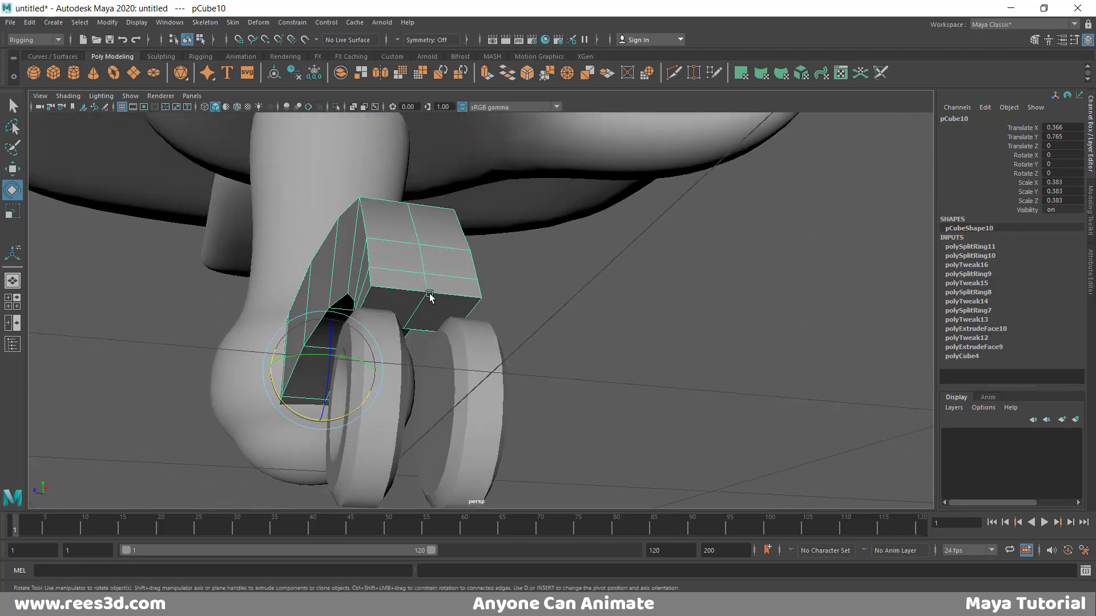
right_drag(428, 294, 432, 317)
click(436, 309)
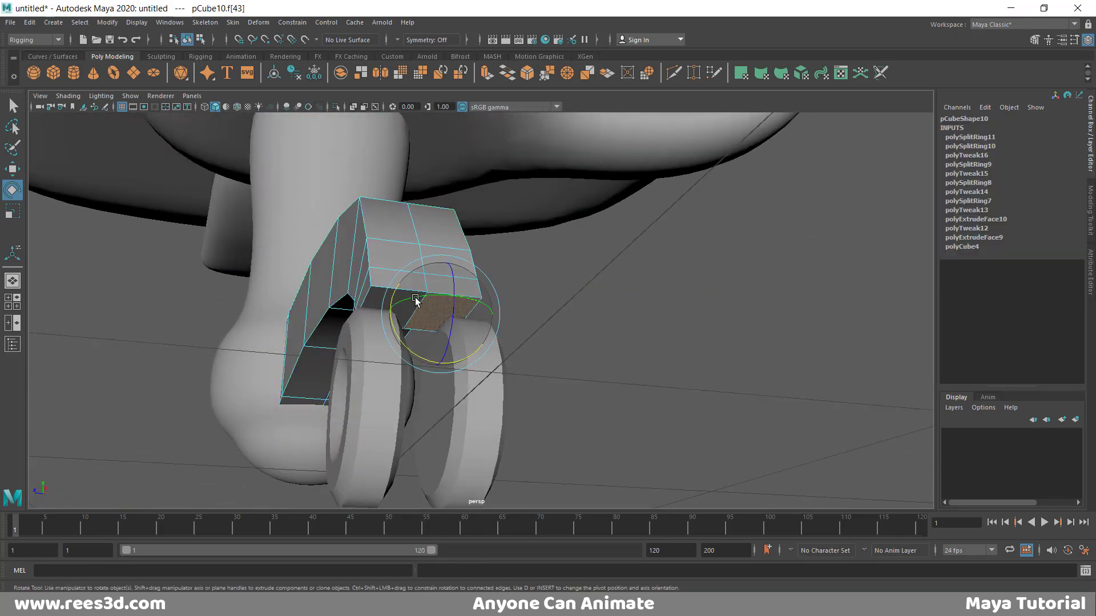
key(w)
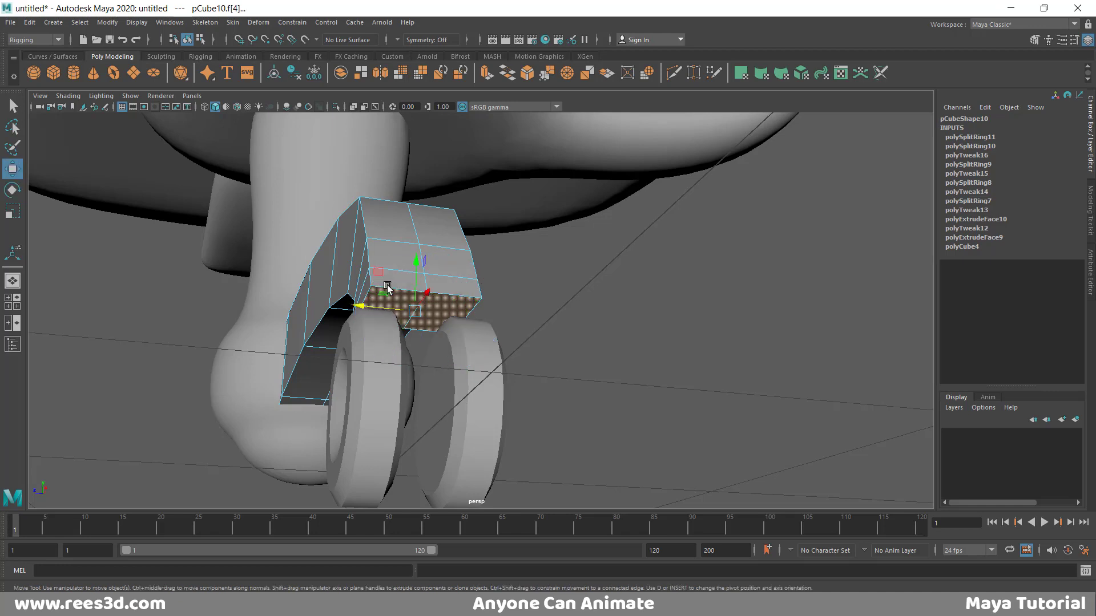
shift+right_drag(477, 291, 474, 319)
alt+drag(469, 333, 353, 324)
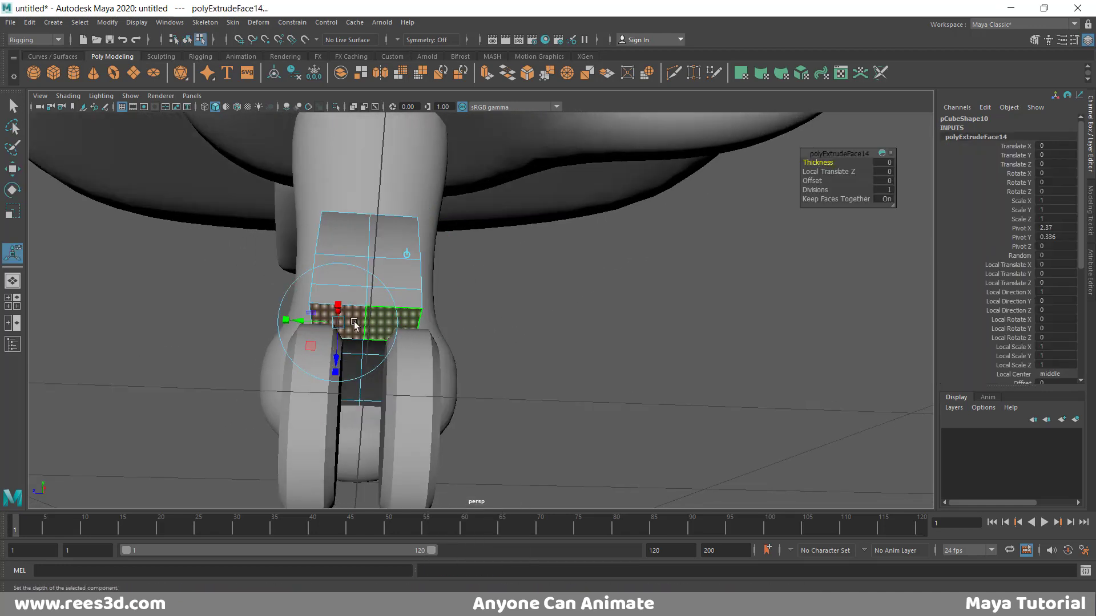
drag(283, 322, 359, 360)
Extrude the narrowed underside faces again, downward between the two wheels by about 0.342.
shift+right_drag(373, 321, 372, 345)
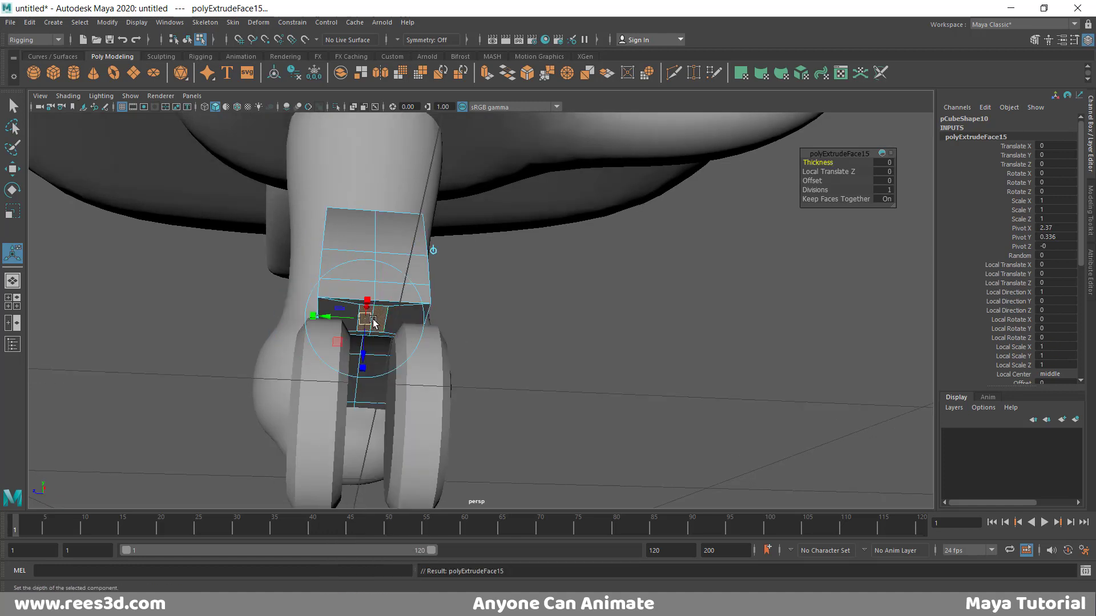
drag(363, 341, 354, 455)
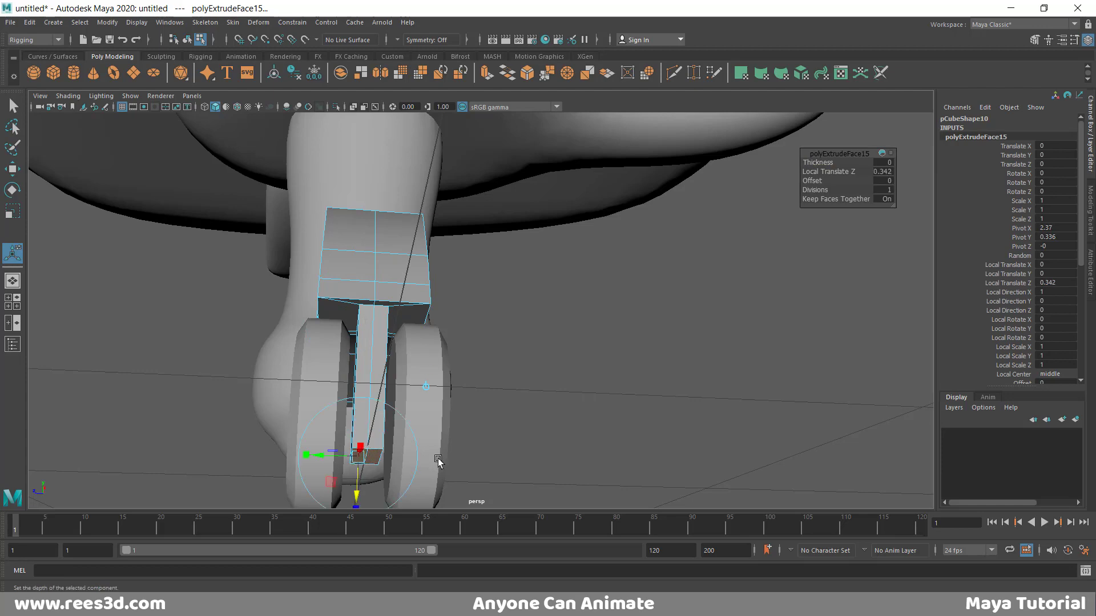
alt+drag(435, 457, 392, 459)
alt+middle_drag(391, 460, 477, 301)
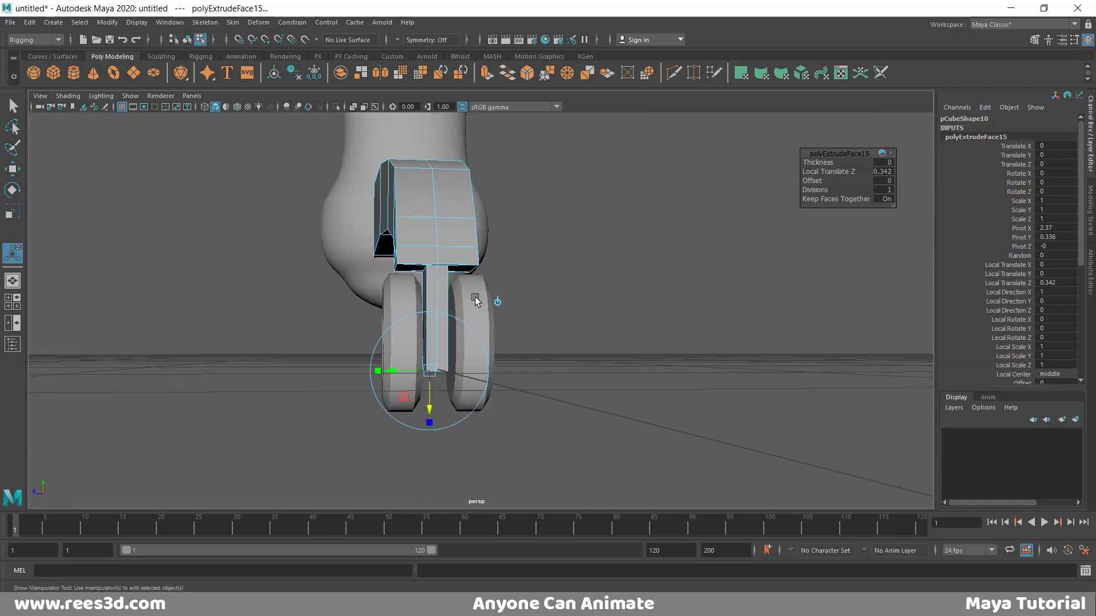
Shorten the extruded strut between the wheels to Local Translate Z 0.311 and return to object mode.
alt+drag(440, 337, 447, 343)
alt+right_drag(448, 344, 551, 374)
alt+middle_drag(551, 373, 573, 270)
alt+right_drag(573, 269, 614, 320)
alt+middle_drag(542, 292, 538, 350)
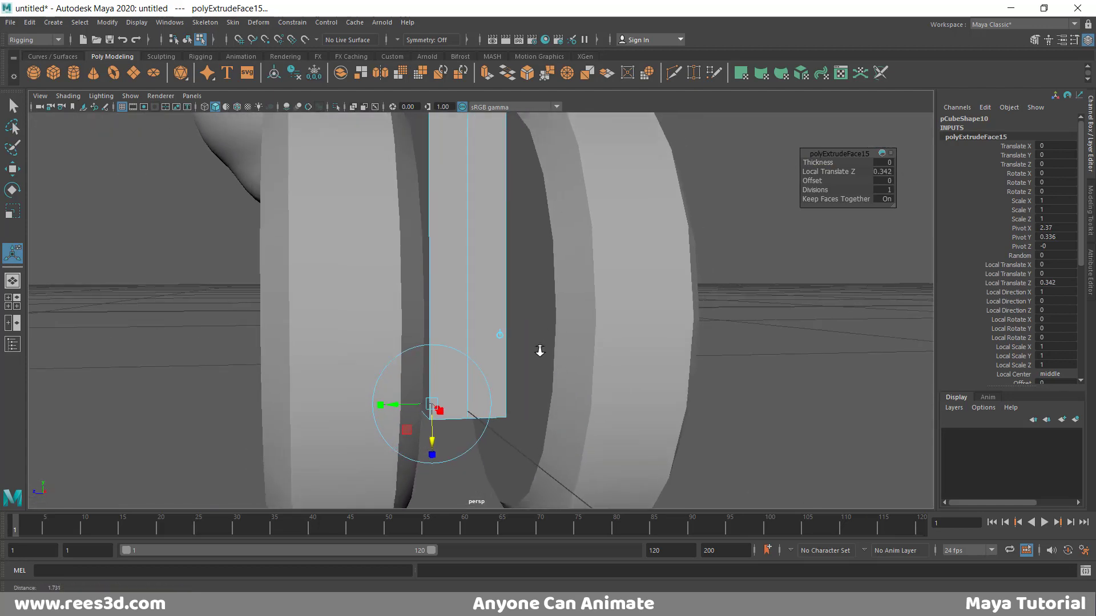
alt+drag(540, 347, 504, 335)
right_drag(358, 311, 355, 326)
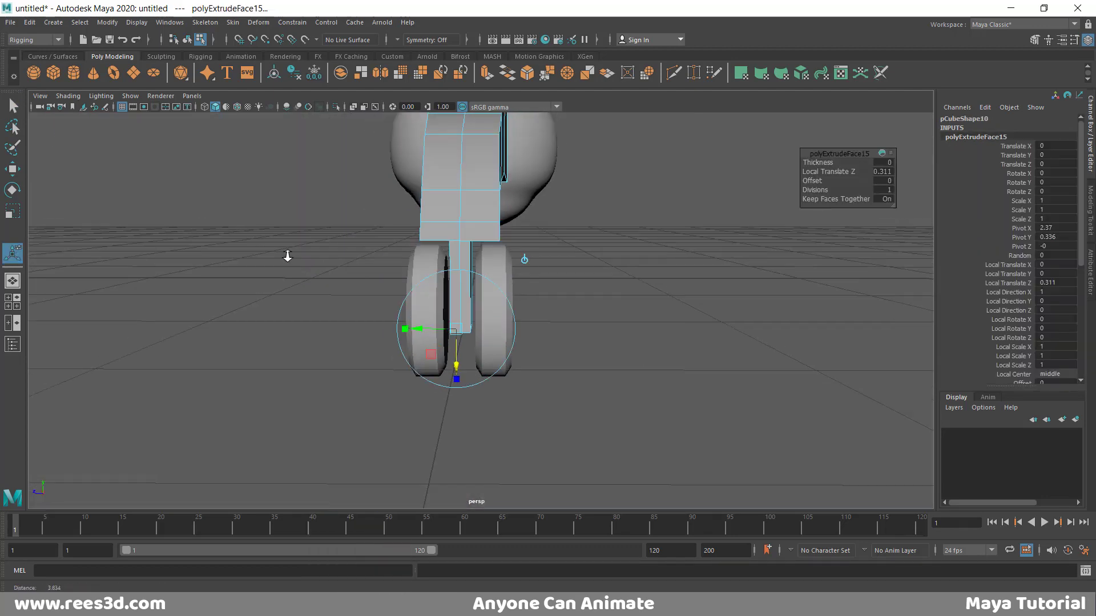
alt+drag(287, 256, 597, 233)
right_drag(597, 232, 594, 300)
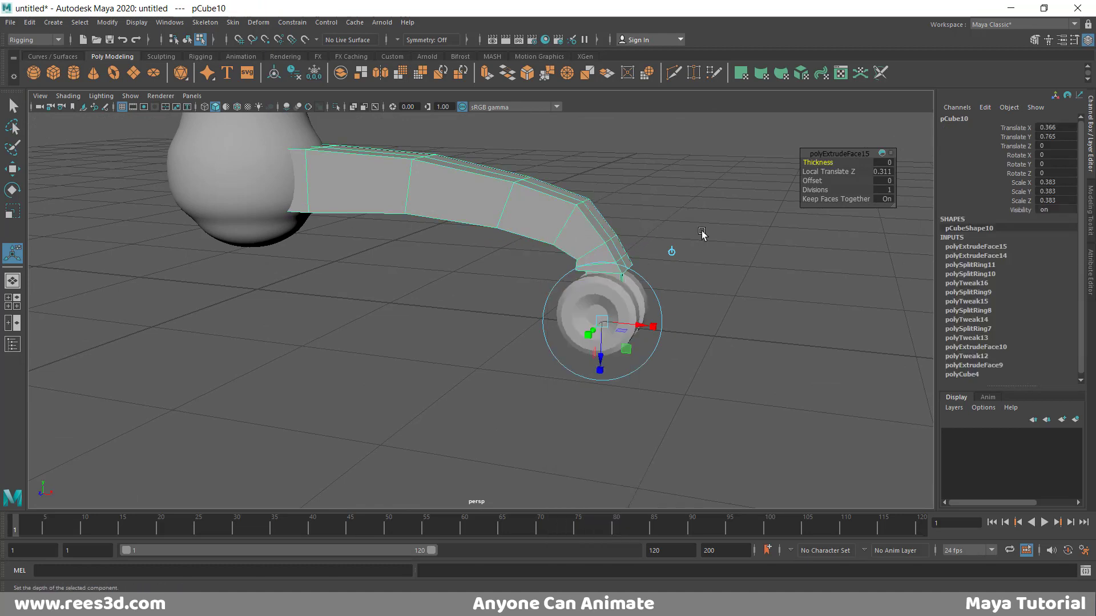
Switch back to object selection, select the base leg with both caster wheels, and group them.
drag(703, 234, 519, 358)
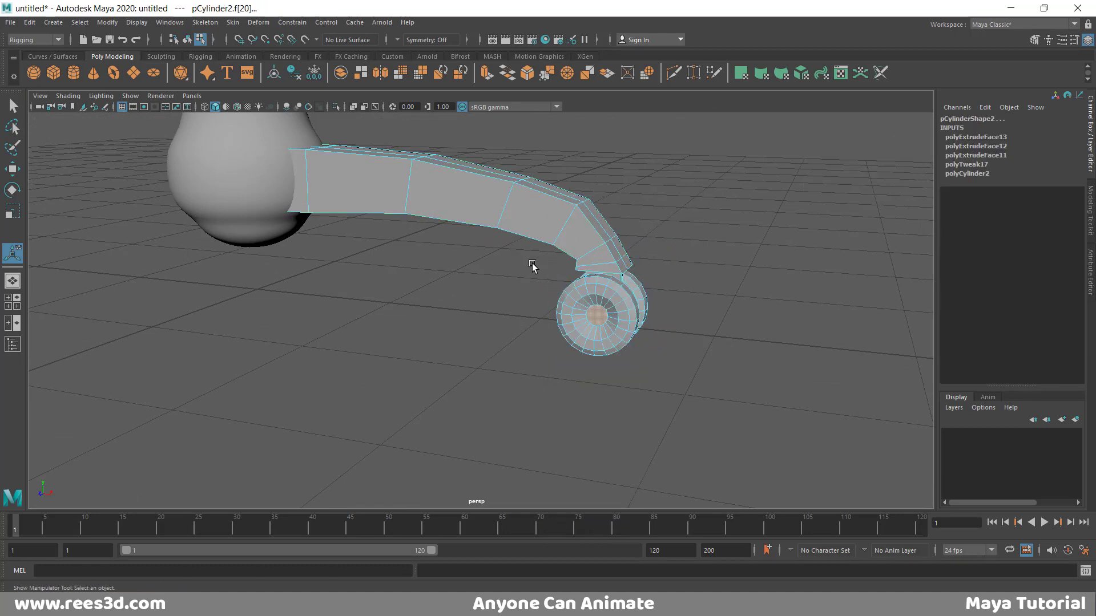
click(187, 41)
alt+right_drag(762, 293, 676, 284)
alt+drag(675, 283, 662, 277)
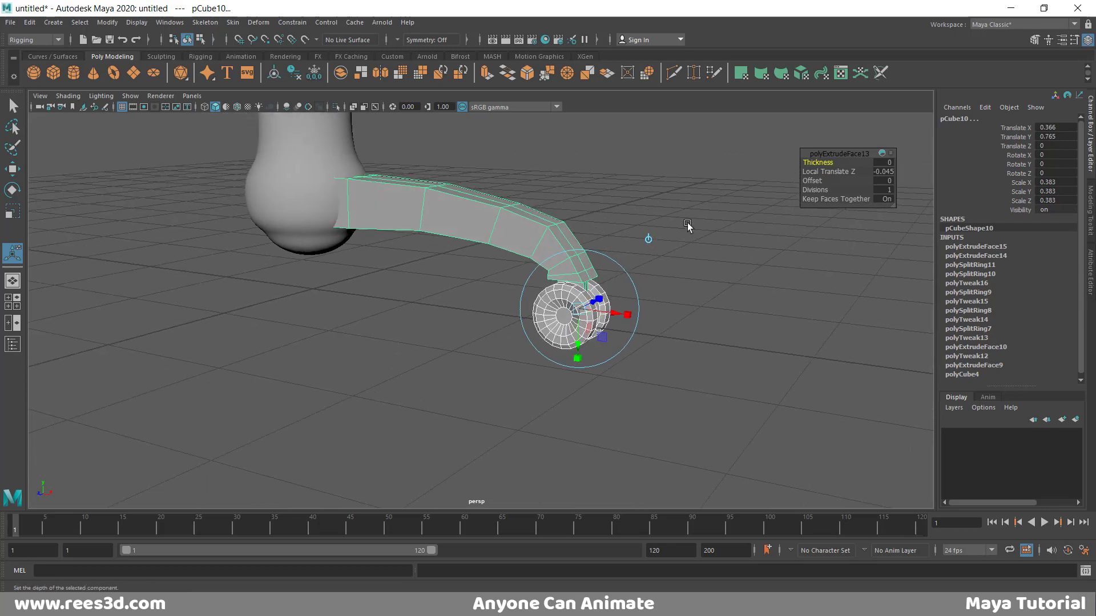
click(686, 223)
drag(651, 225, 515, 315)
key(ctrl+g)
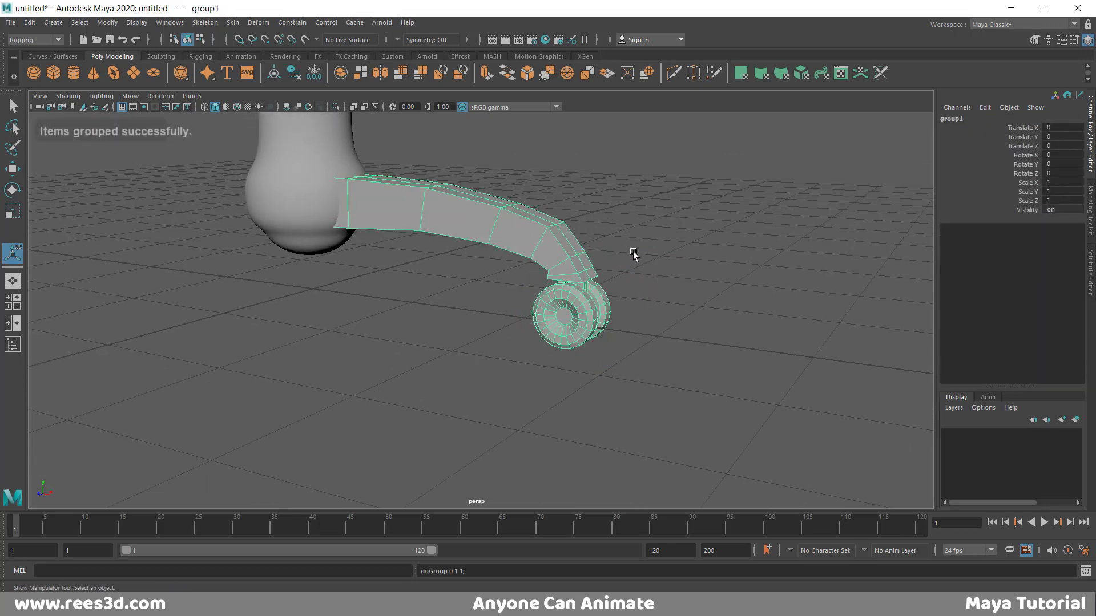
Reset the Duplicate Special options for the leg group and set them to Instance geometry with 4 copies.
alt+right_drag(633, 253, 430, 233)
alt+drag(431, 232, 438, 213)
alt+right_drag(437, 213, 399, 225)
mouse_move(399, 225)
alt+mouse_down()
mouse_move(380, 288)
mouse_move(443, 310)
mouse_move(396, 244)
alt+mouse_up()
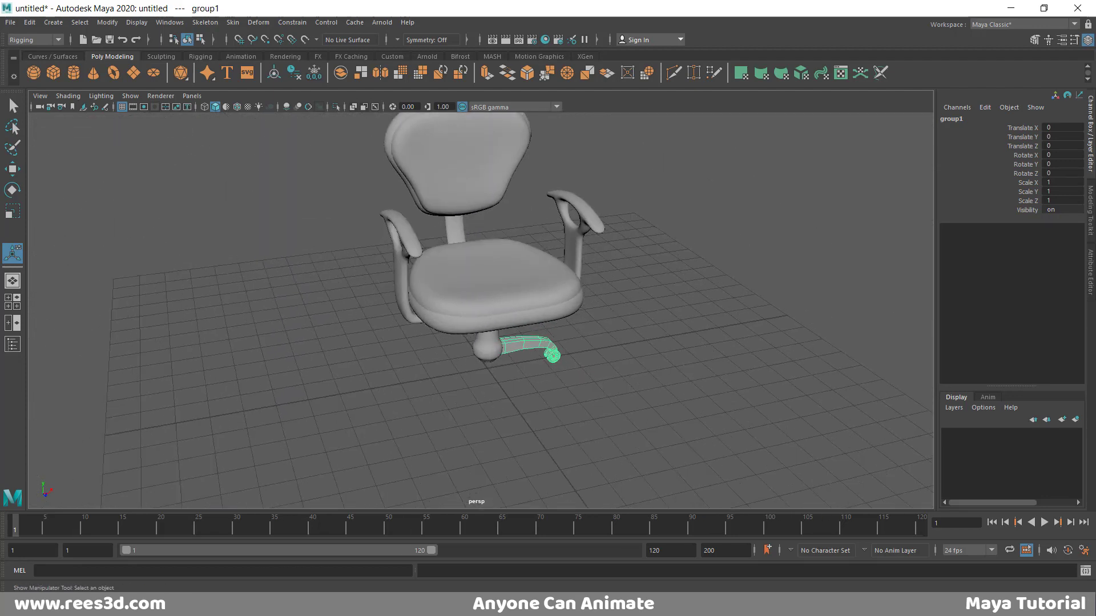
click(13, 168)
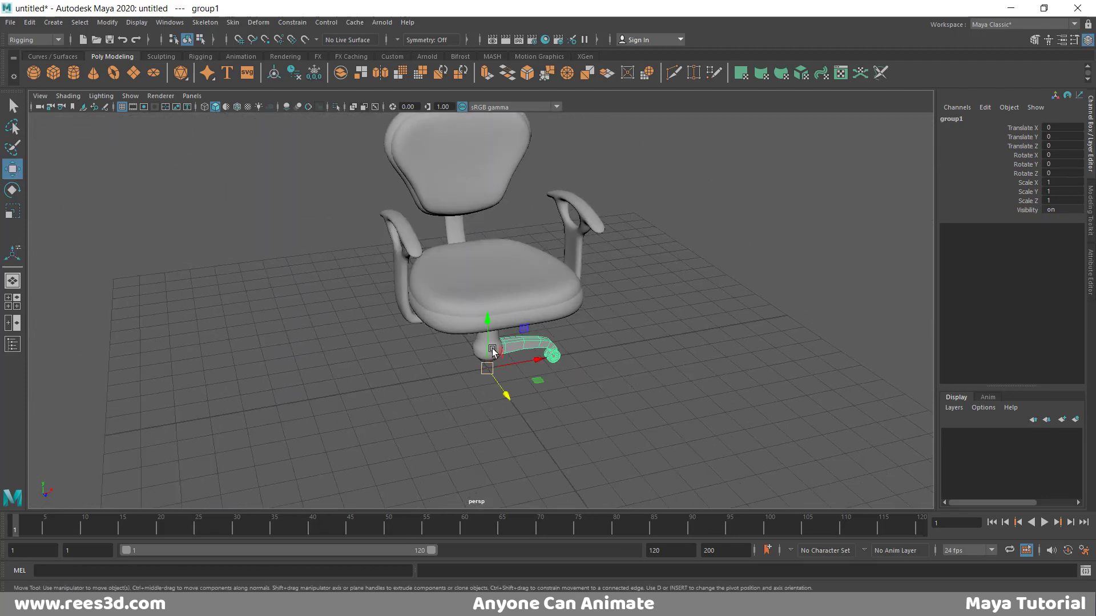
alt+drag(493, 352, 511, 279)
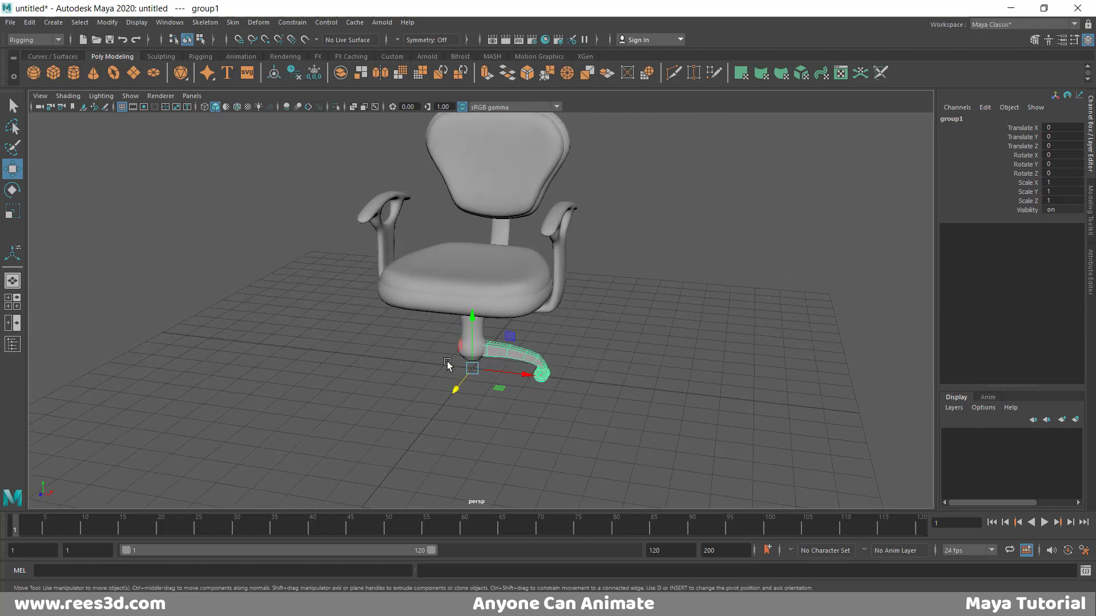
click(29, 23)
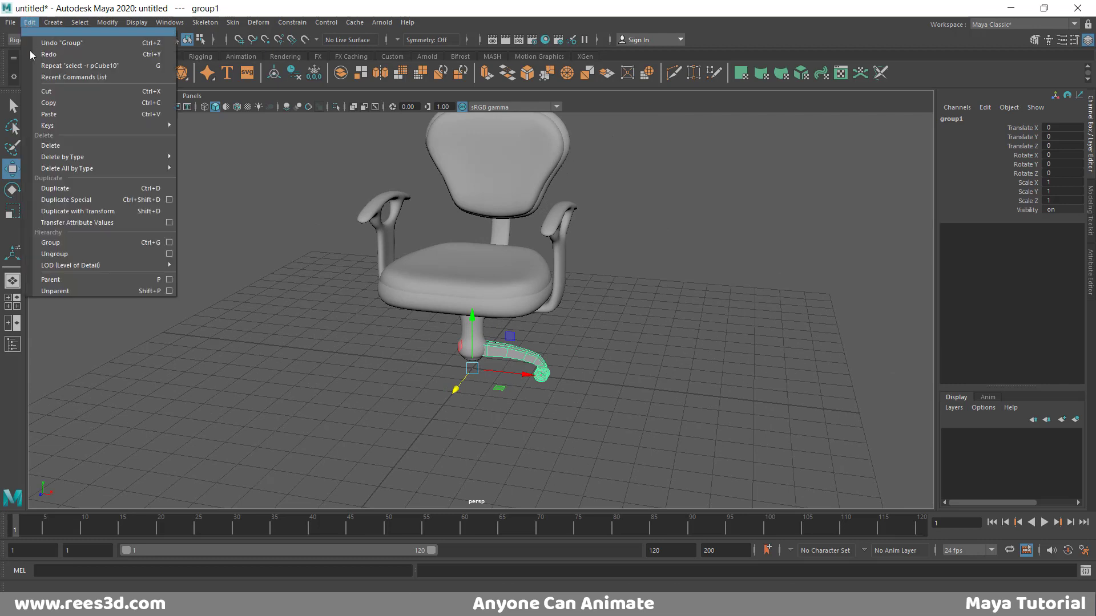
click(169, 201)
click(586, 116)
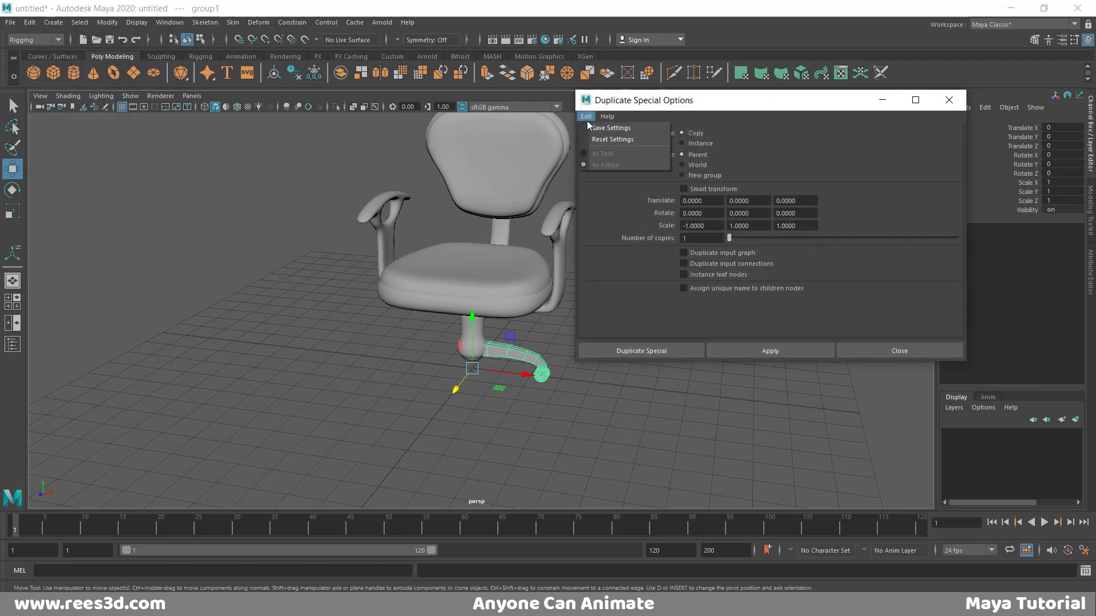
click(605, 140)
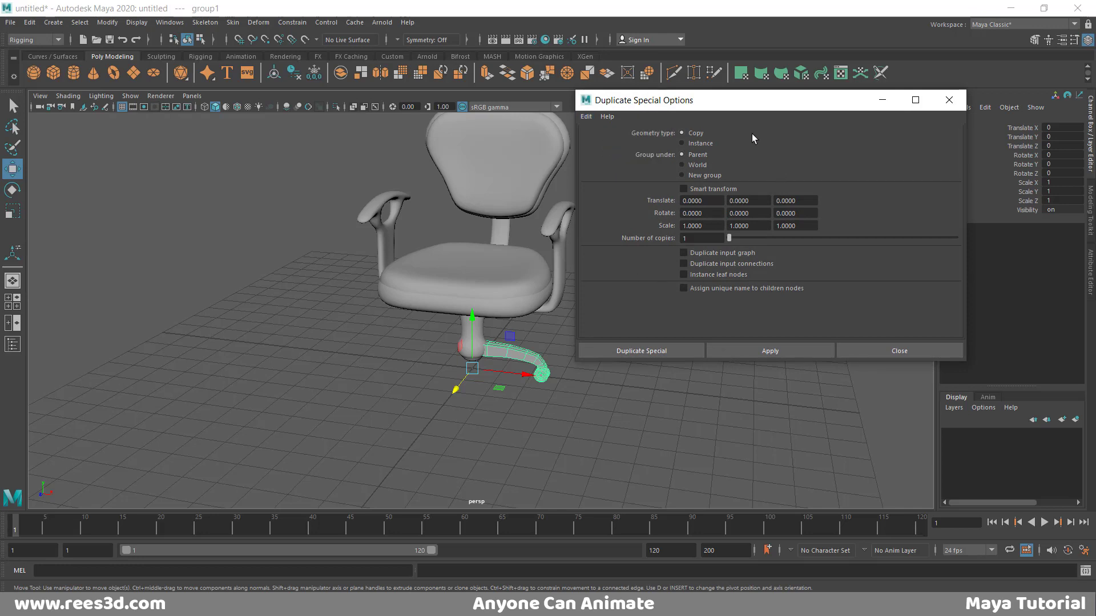
click(700, 143)
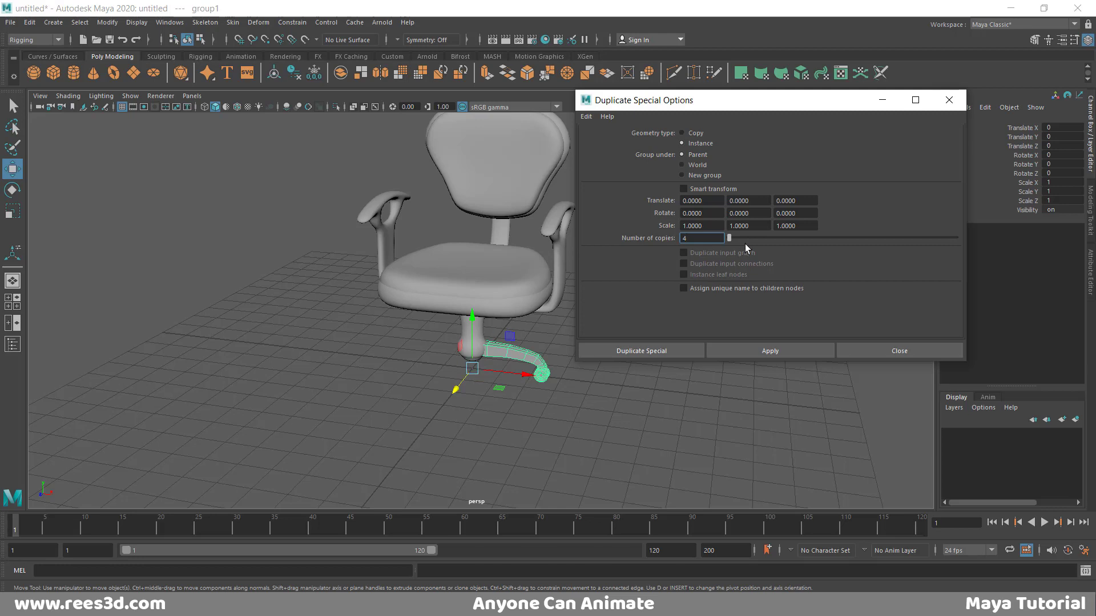
Set the Y rotation per copy to 72 and create the duplicates of the leg group around the chair's column.
click(752, 215)
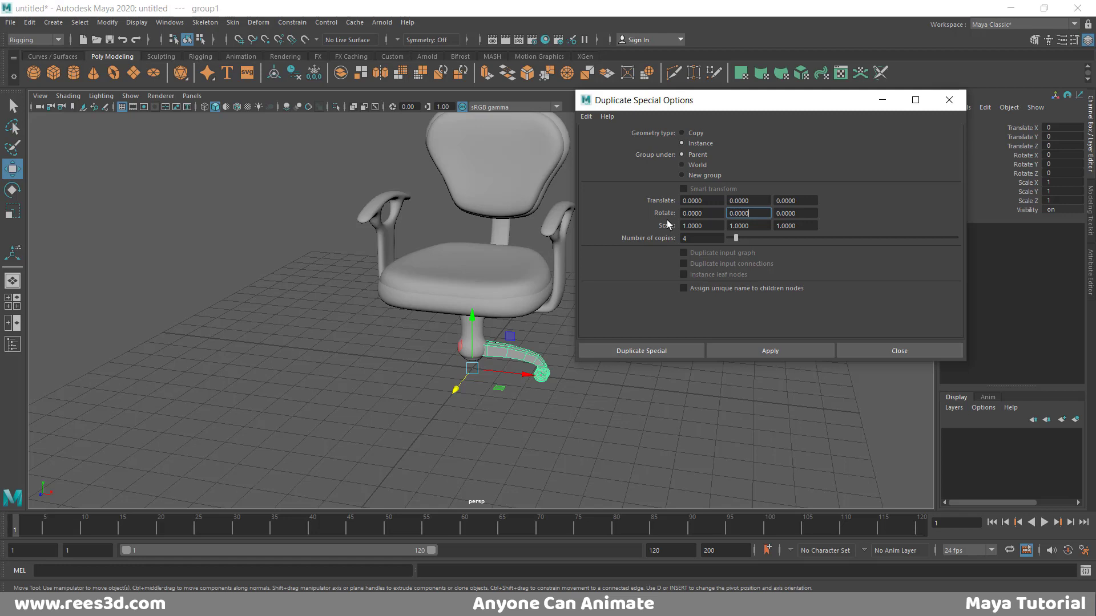
key(BackSpace)
key(BackSpace)
key(BackSpace)
key(BackSpace)
key(BackSpace)
key(BackSpace)
text(72)
click(667, 352)
Select all the base legs and show them in smooth mesh preview, and select the nearer armrest.
alt+drag(554, 384, 461, 382)
scroll(461, 382, up, 2)
drag(365, 336, 594, 440)
click(630, 425)
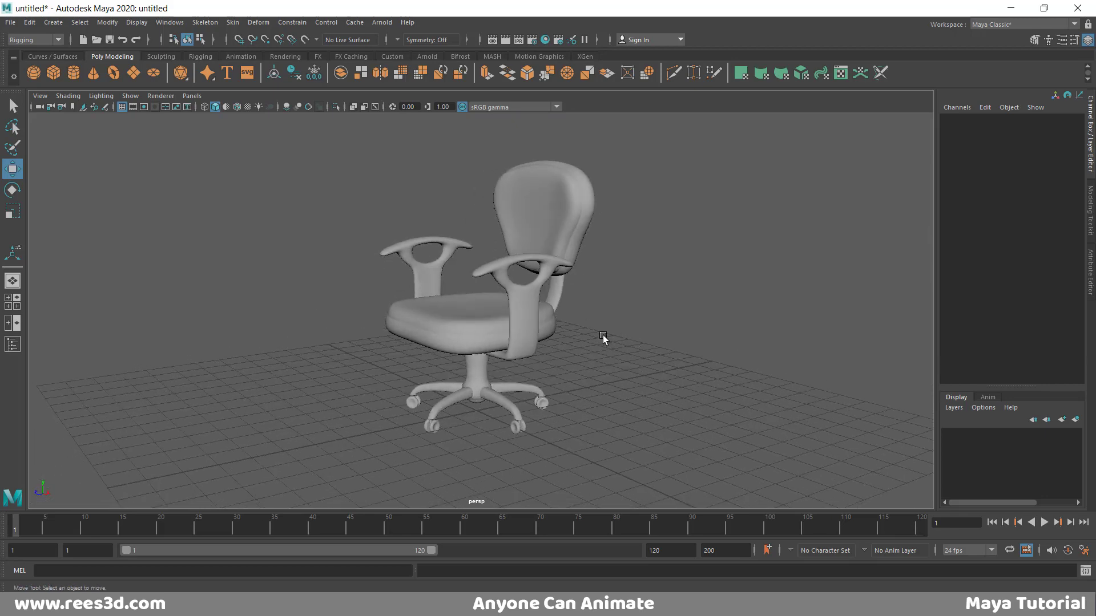
click(528, 308)
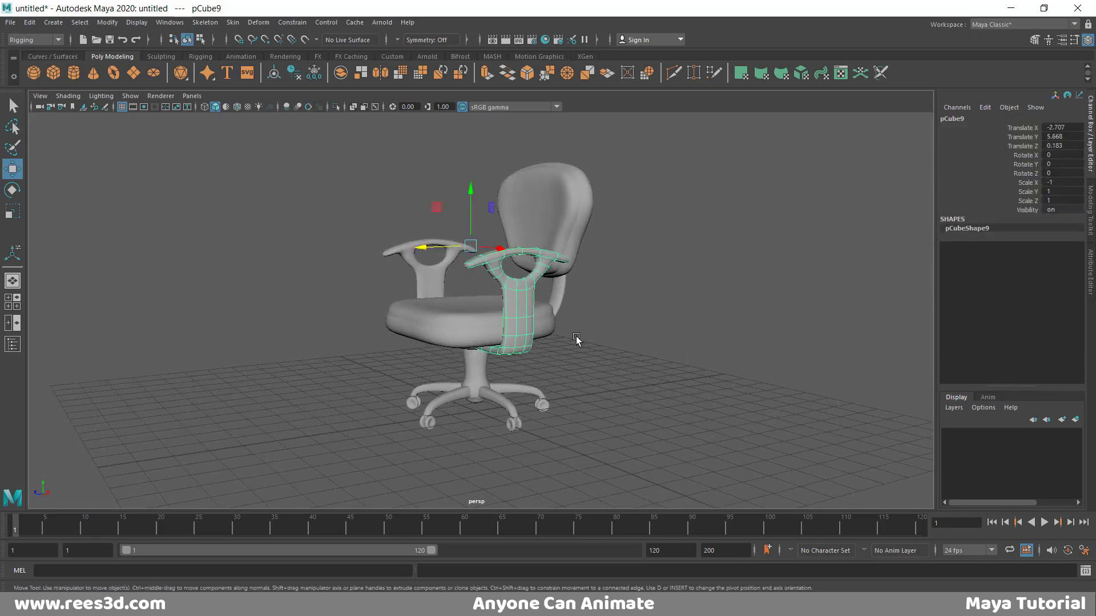